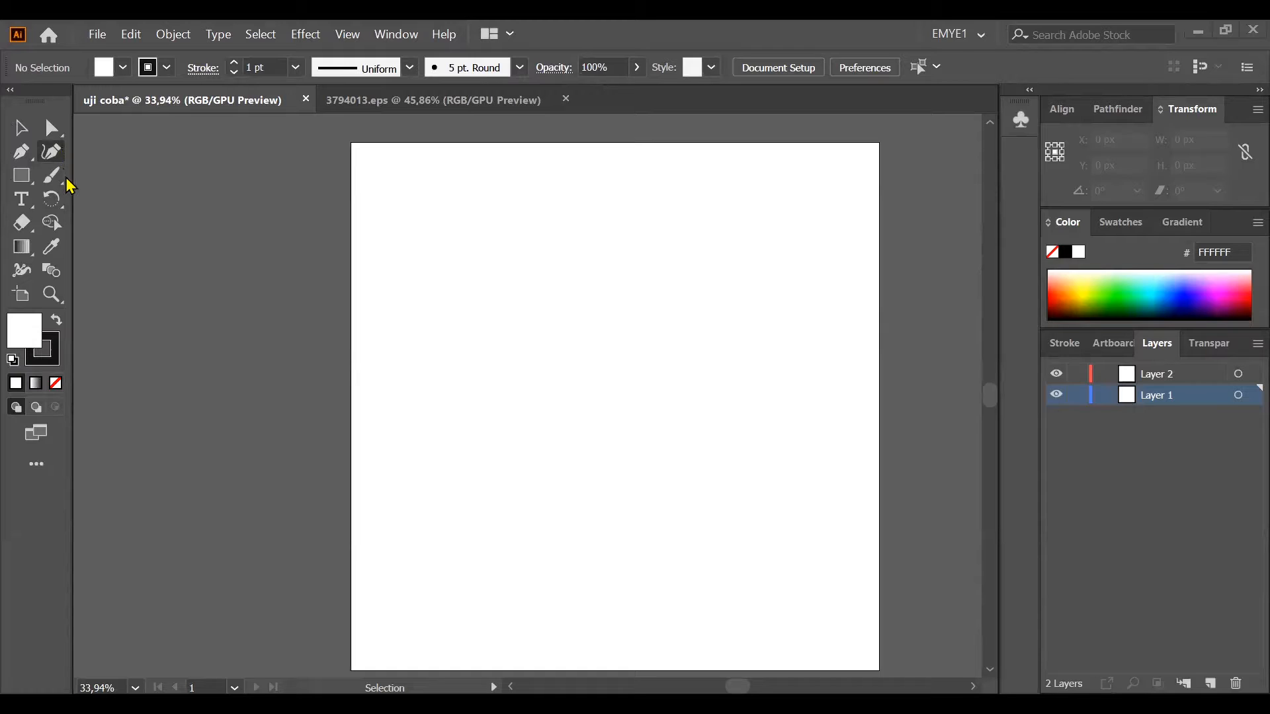
Draw a 1080 × 1080 px rectangle on Layer 1 that covers the whole artboard.
right_click(23, 185)
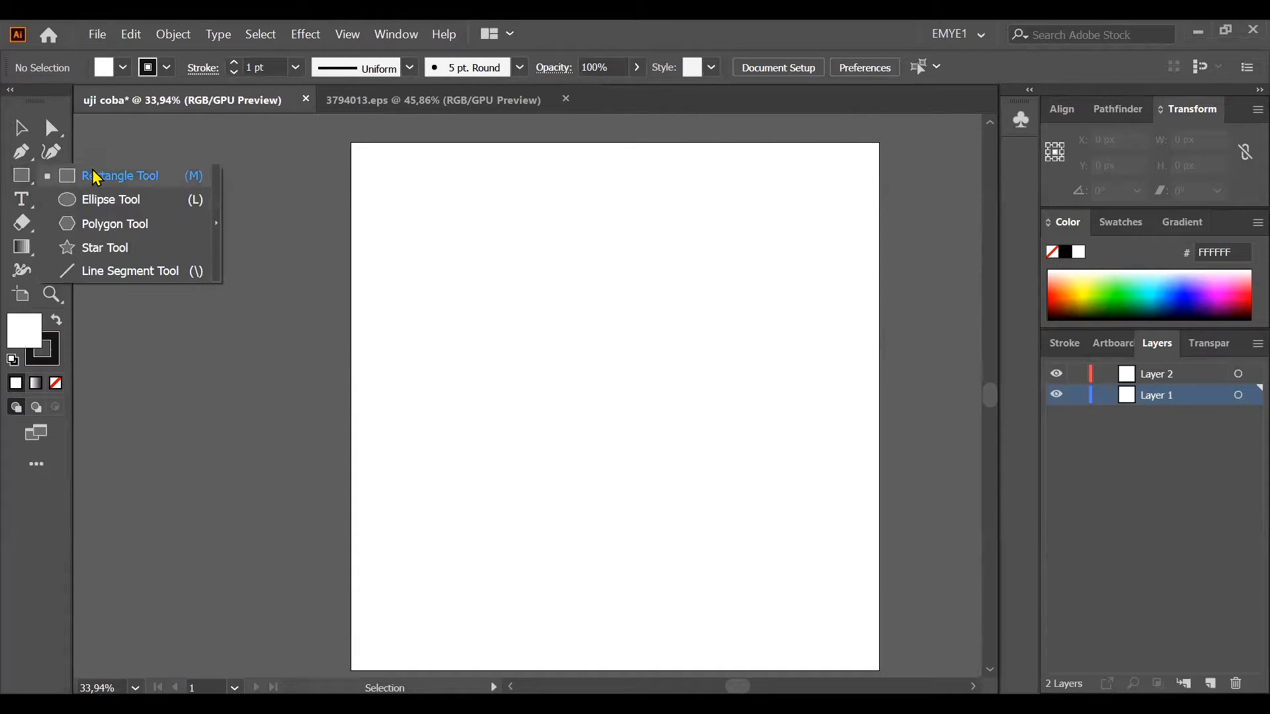
click(131, 174)
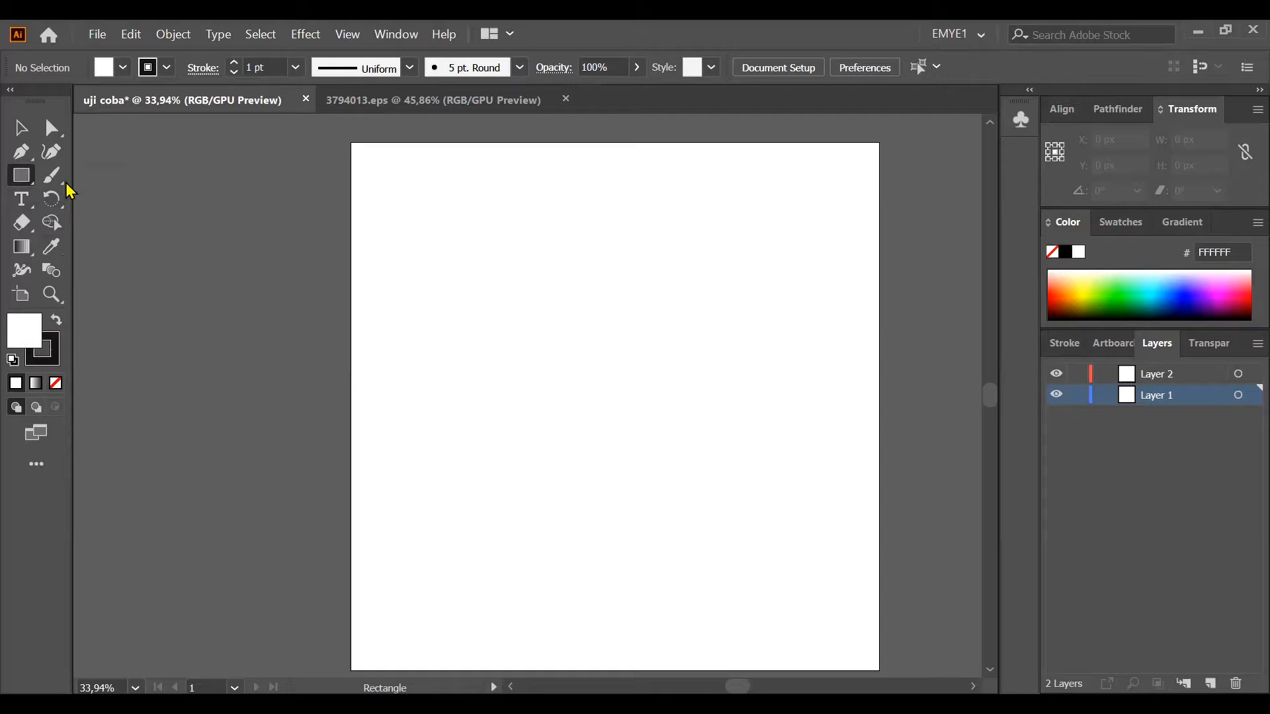
right_click(26, 177)
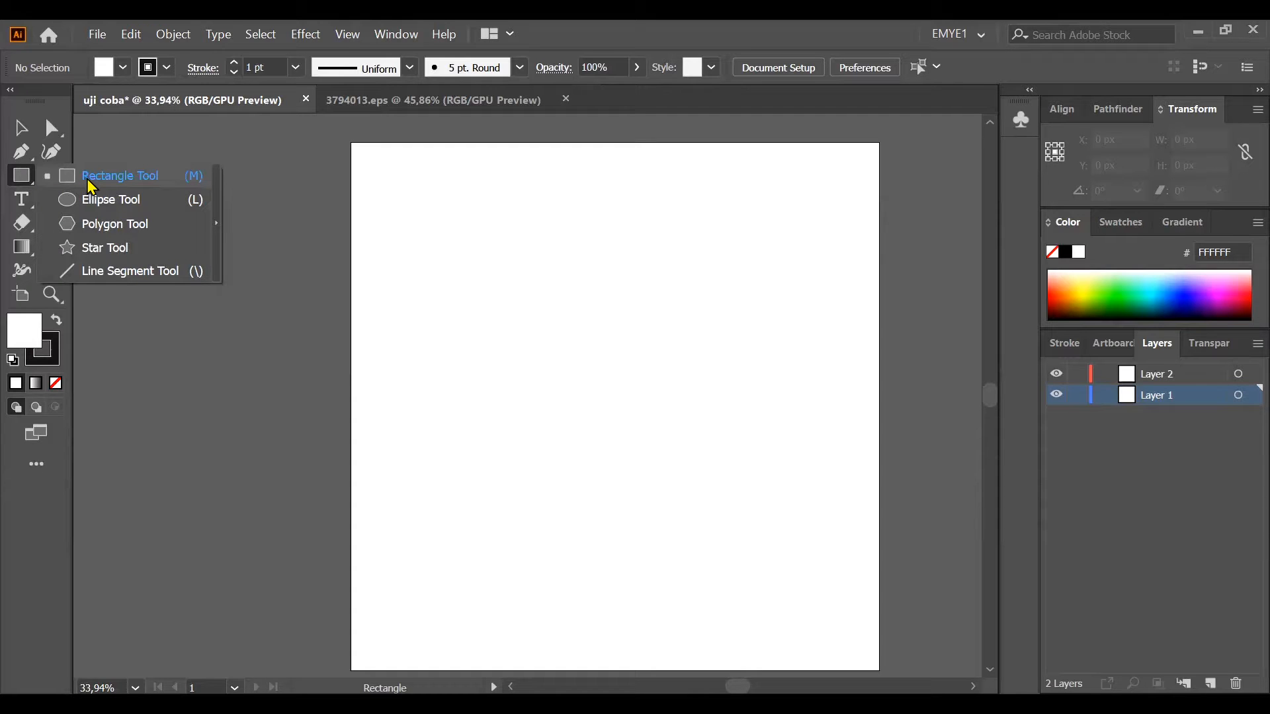
click(189, 181)
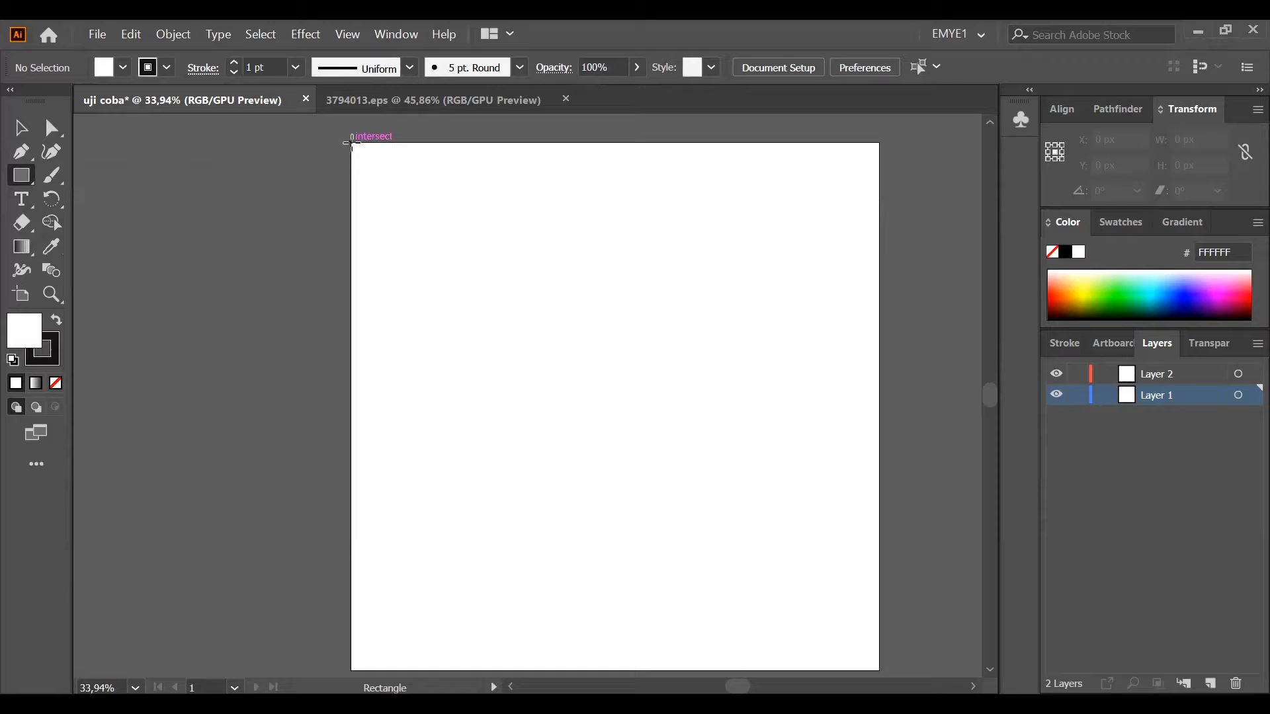
drag(351, 142, 373, 168)
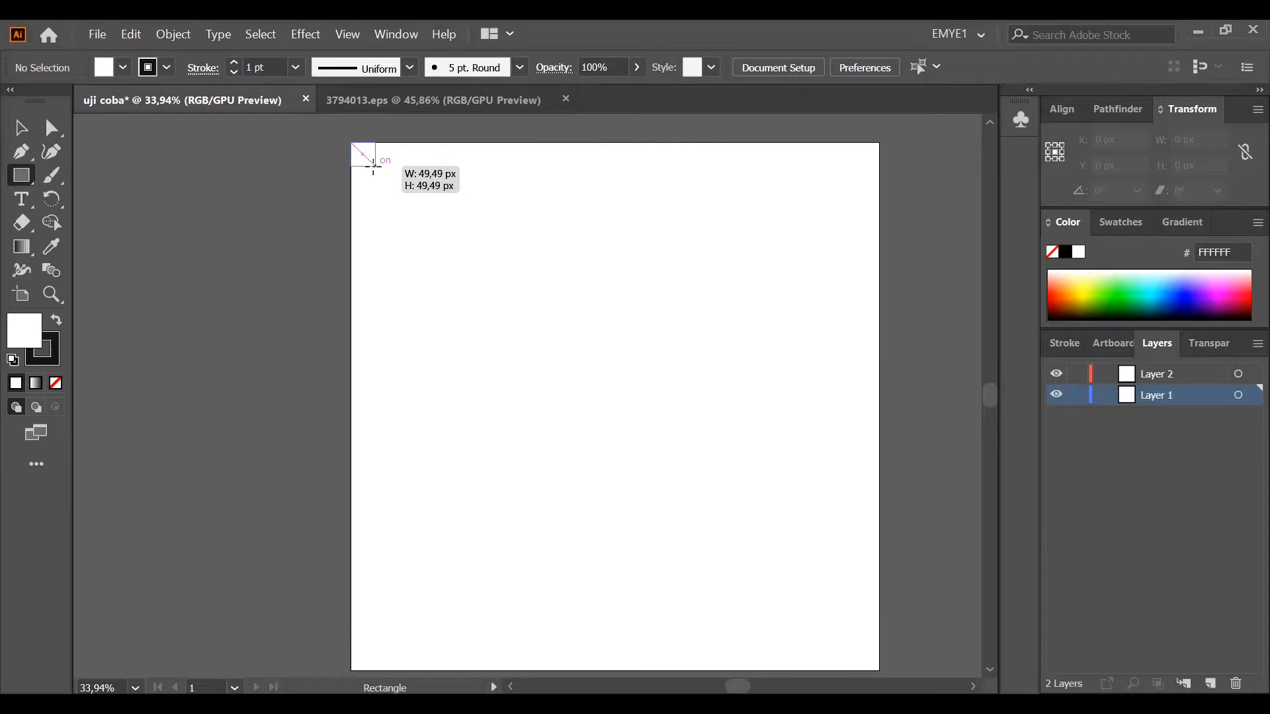
drag(373, 167, 873, 646)
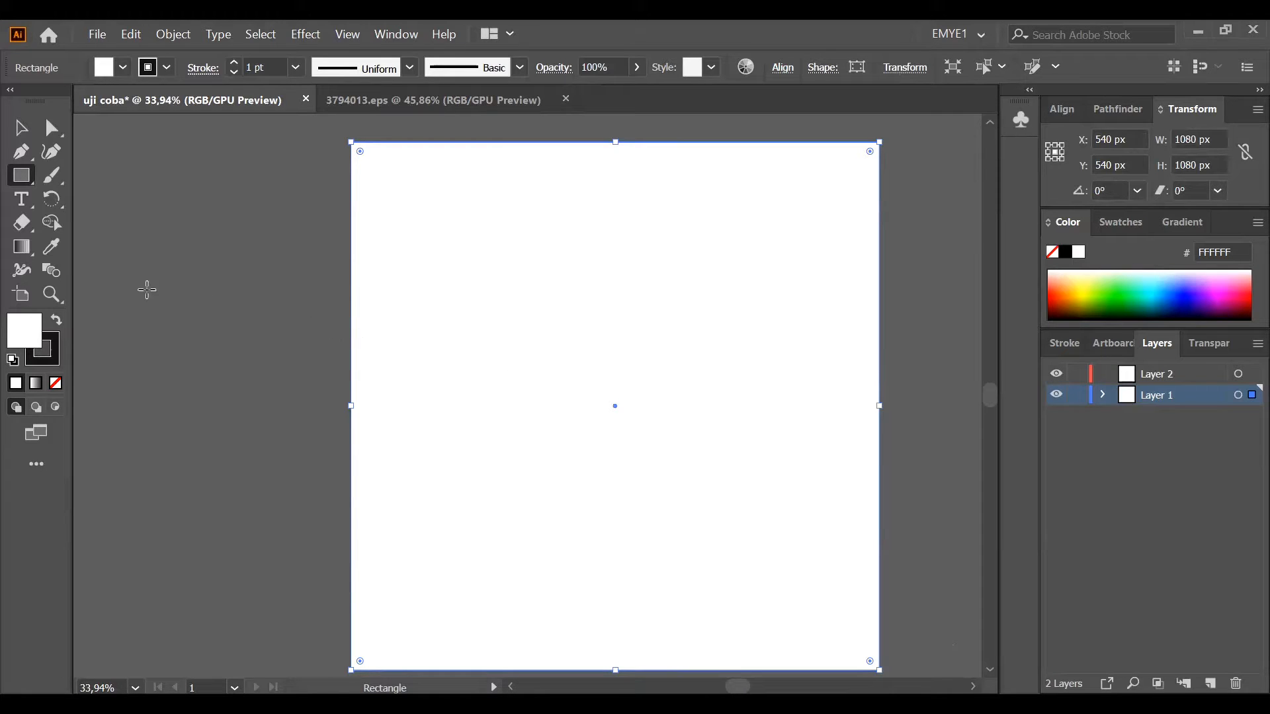
Try green, cyan, blue and purple fills on the square by sampling the color spectrum with the Eyedropper.
click(56, 254)
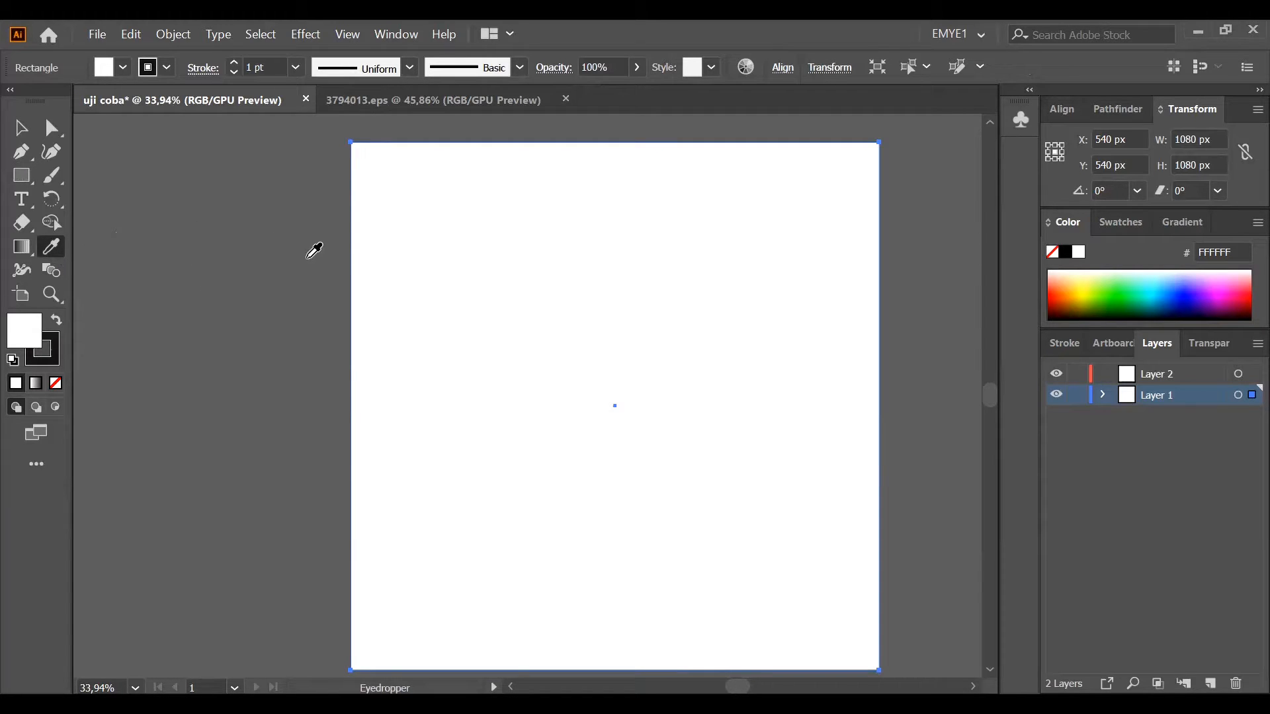
click(1139, 288)
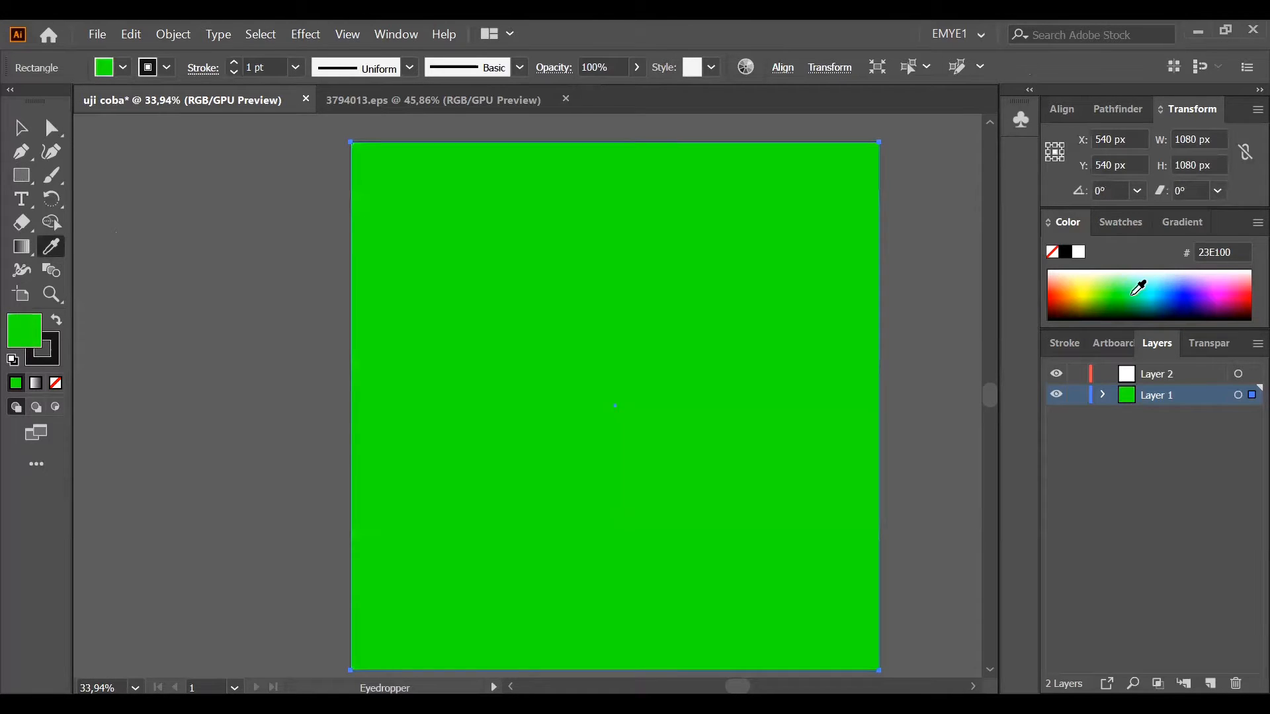
click(1170, 285)
click(1199, 284)
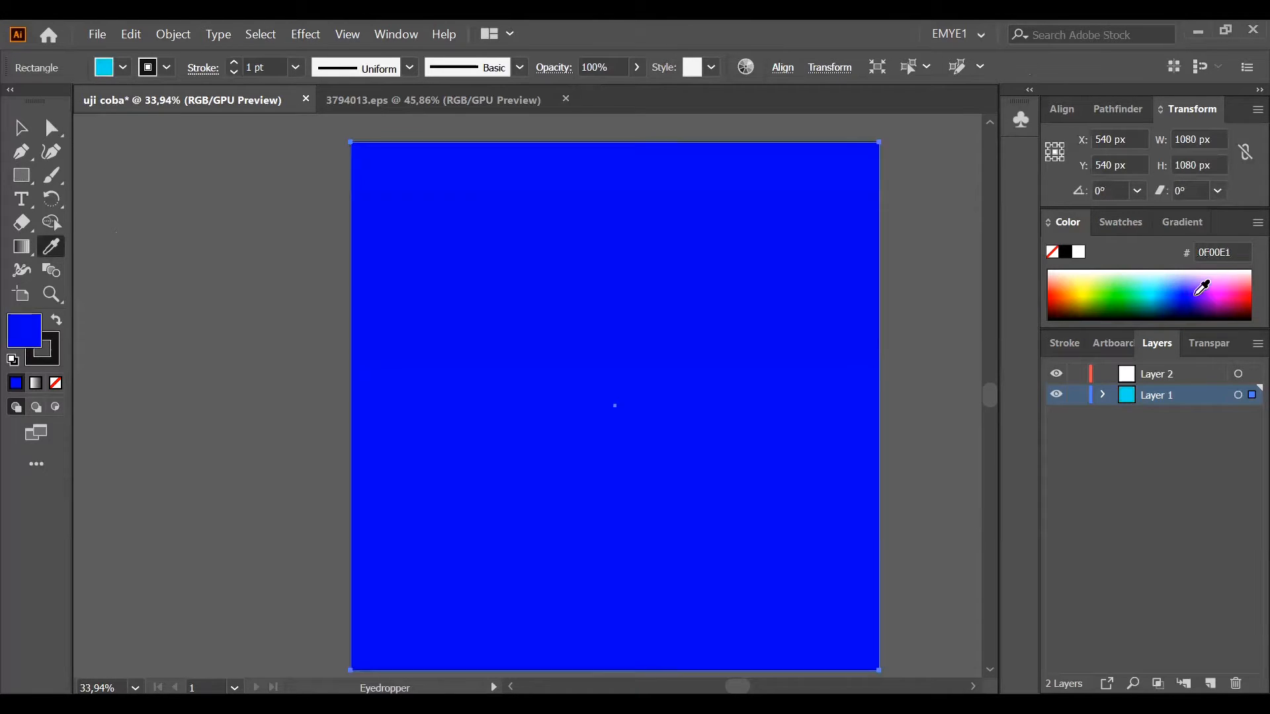
click(1214, 286)
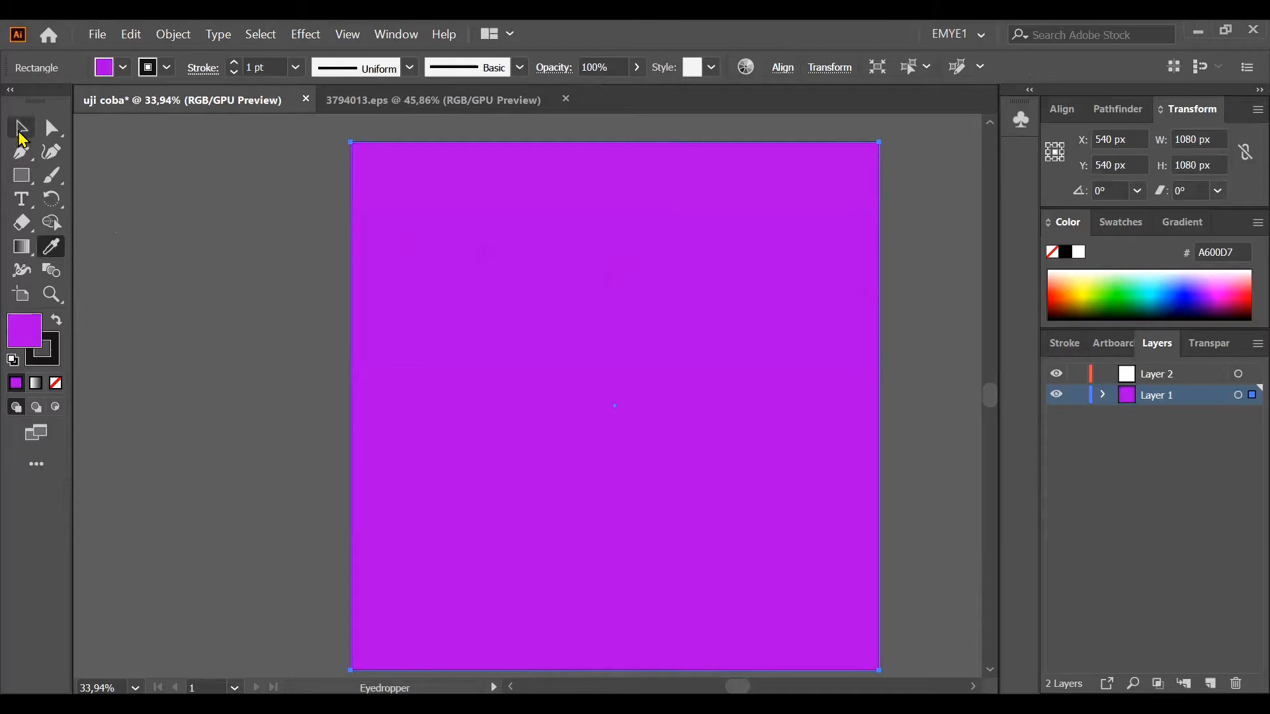
Fill the square with the yellow swatch FFF200.
click(21, 135)
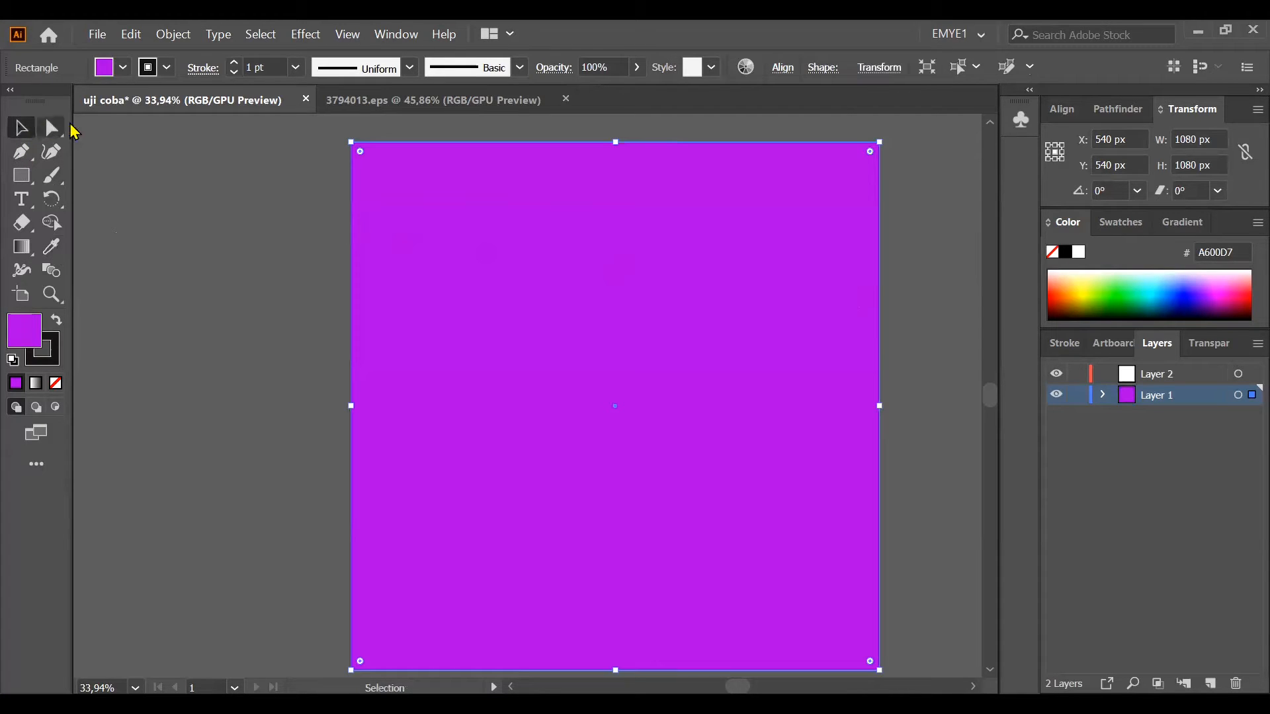
click(124, 70)
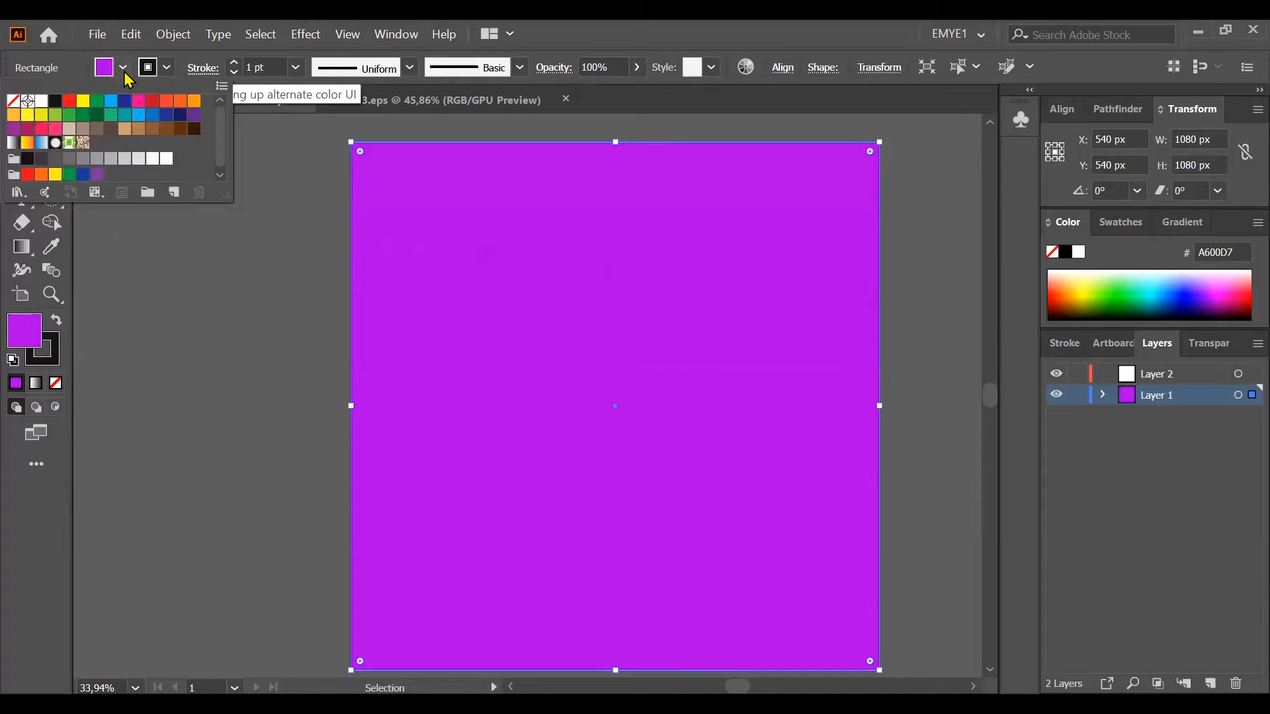
click(83, 101)
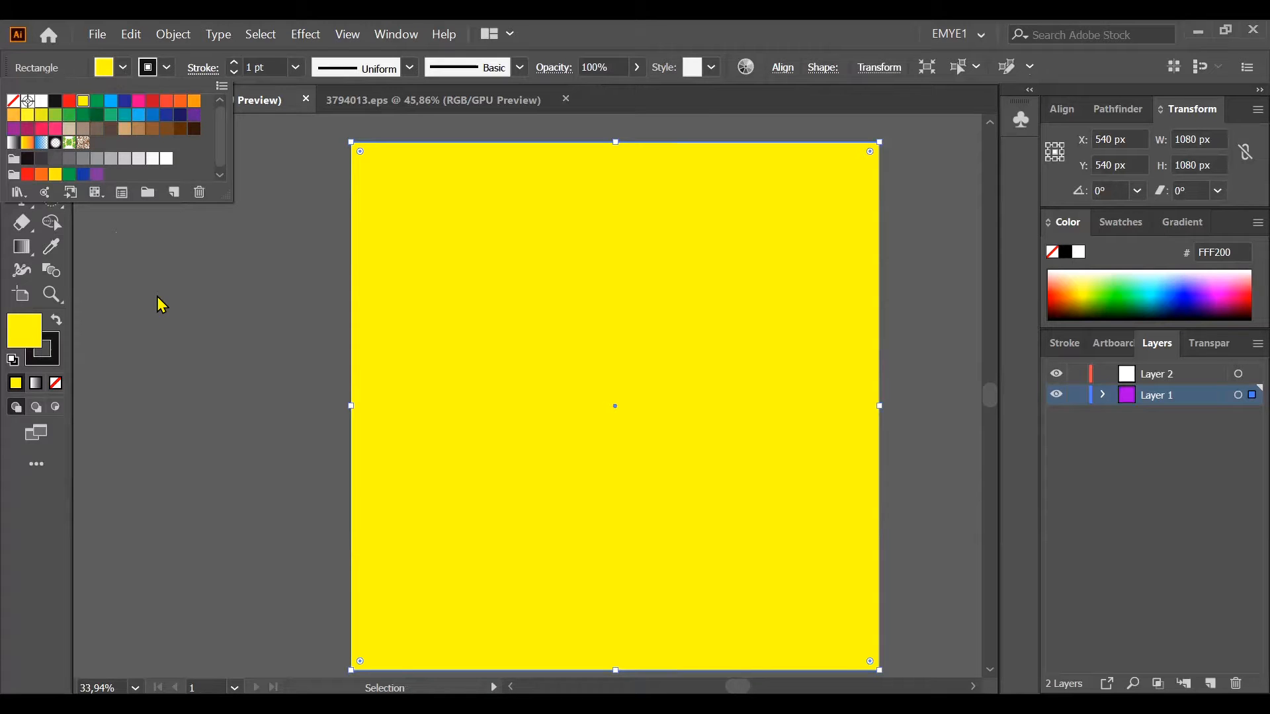
click(297, 321)
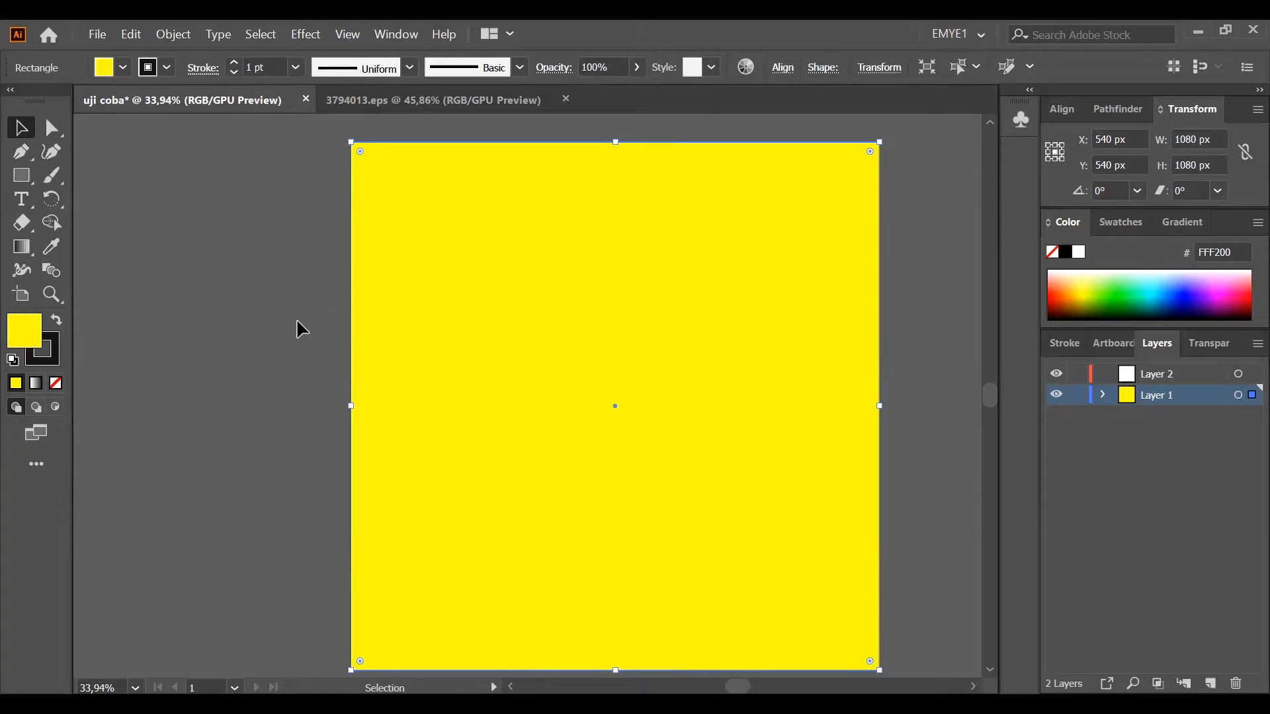
click(905, 324)
click(704, 295)
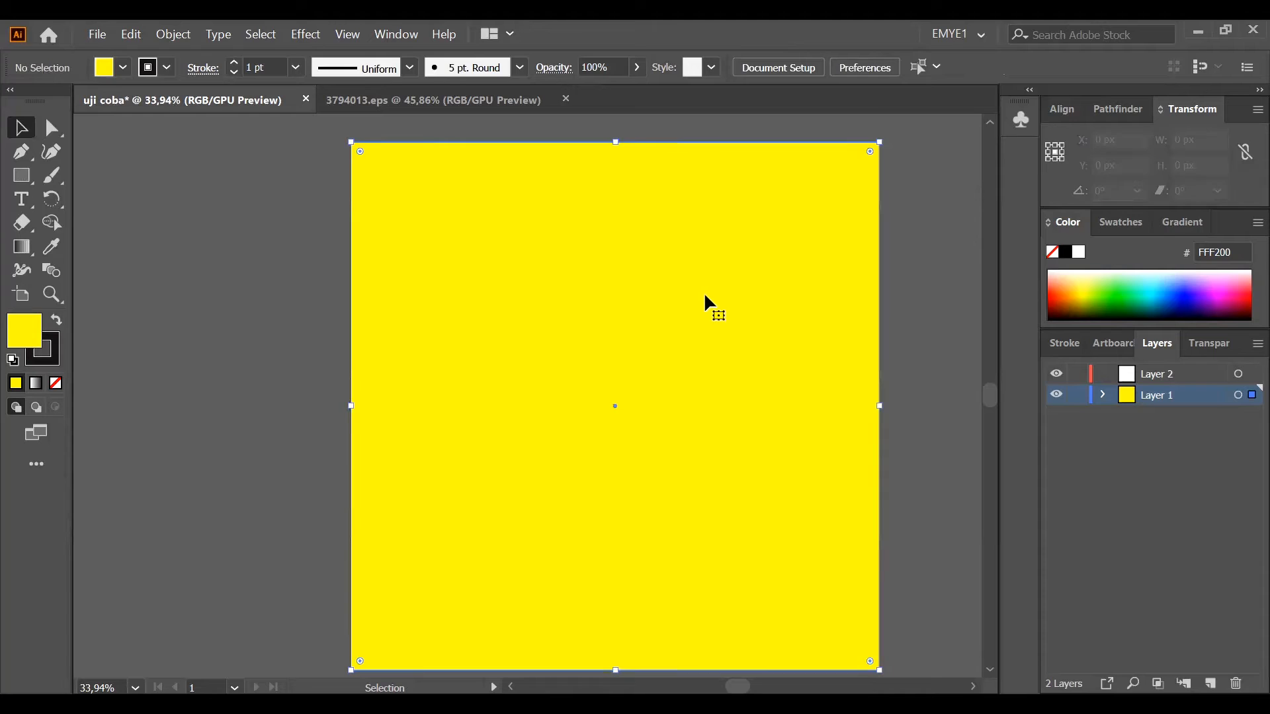
click(293, 299)
click(462, 298)
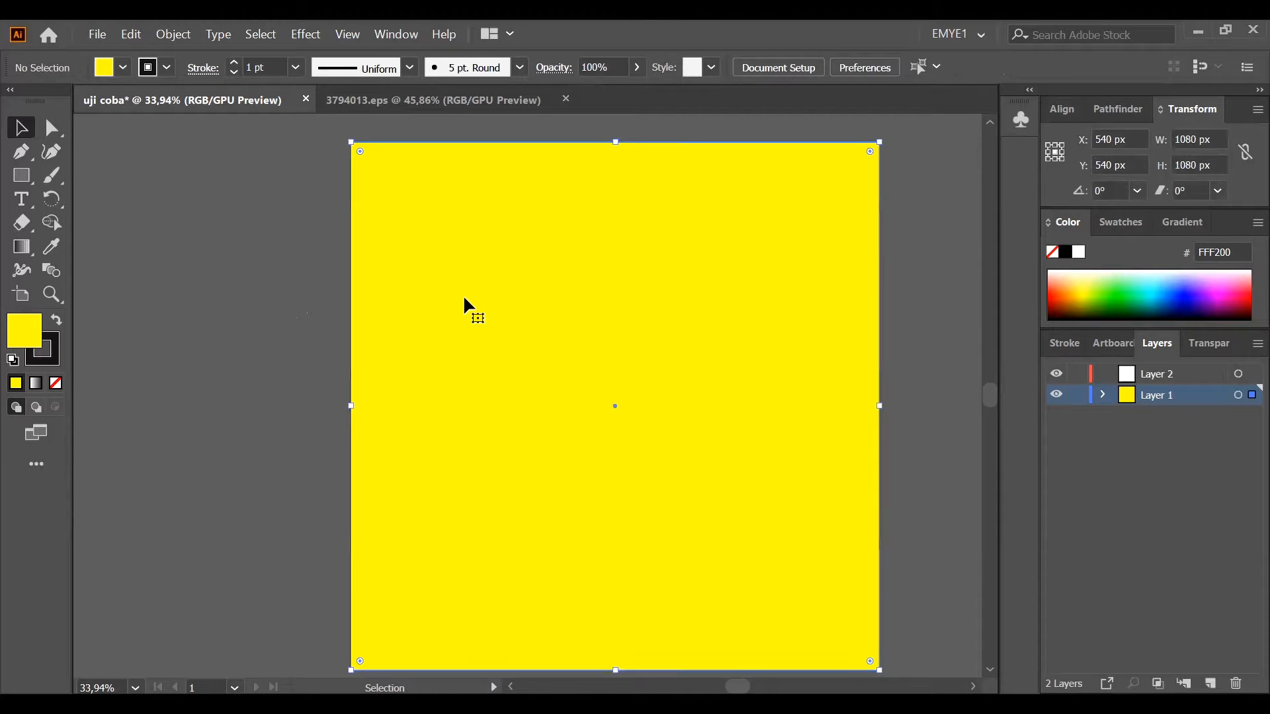
click(274, 288)
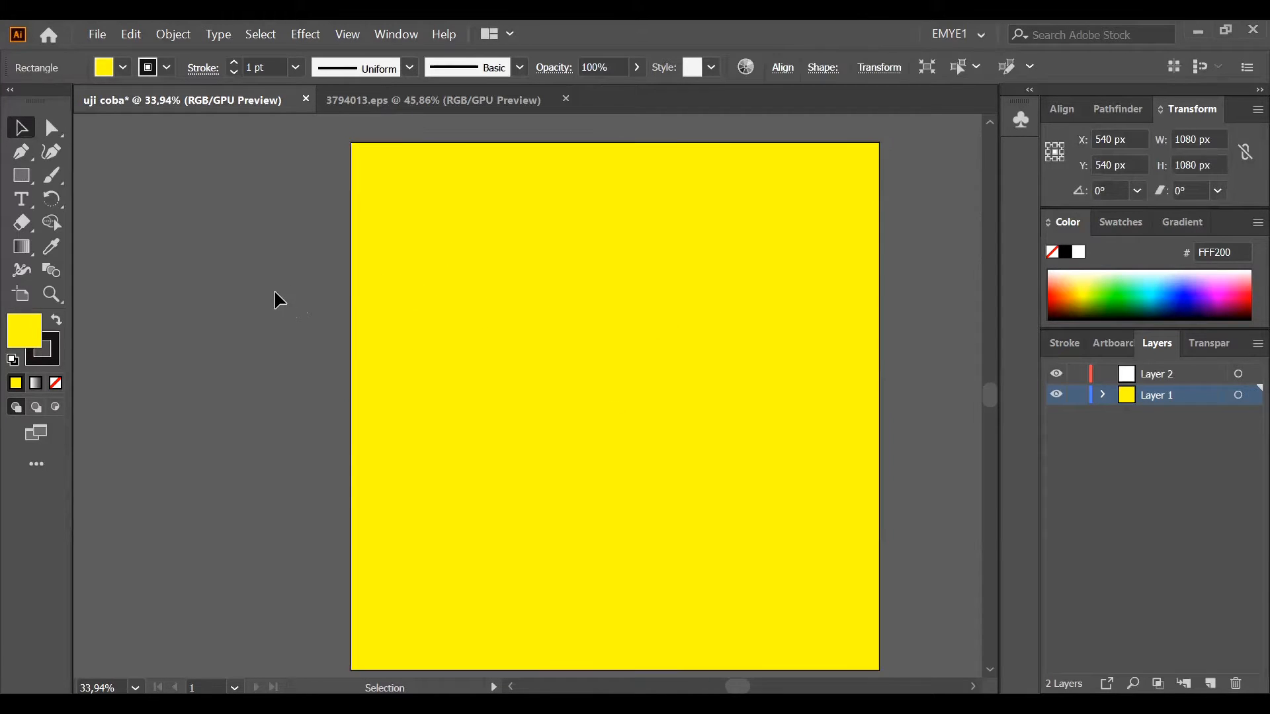
click(454, 275)
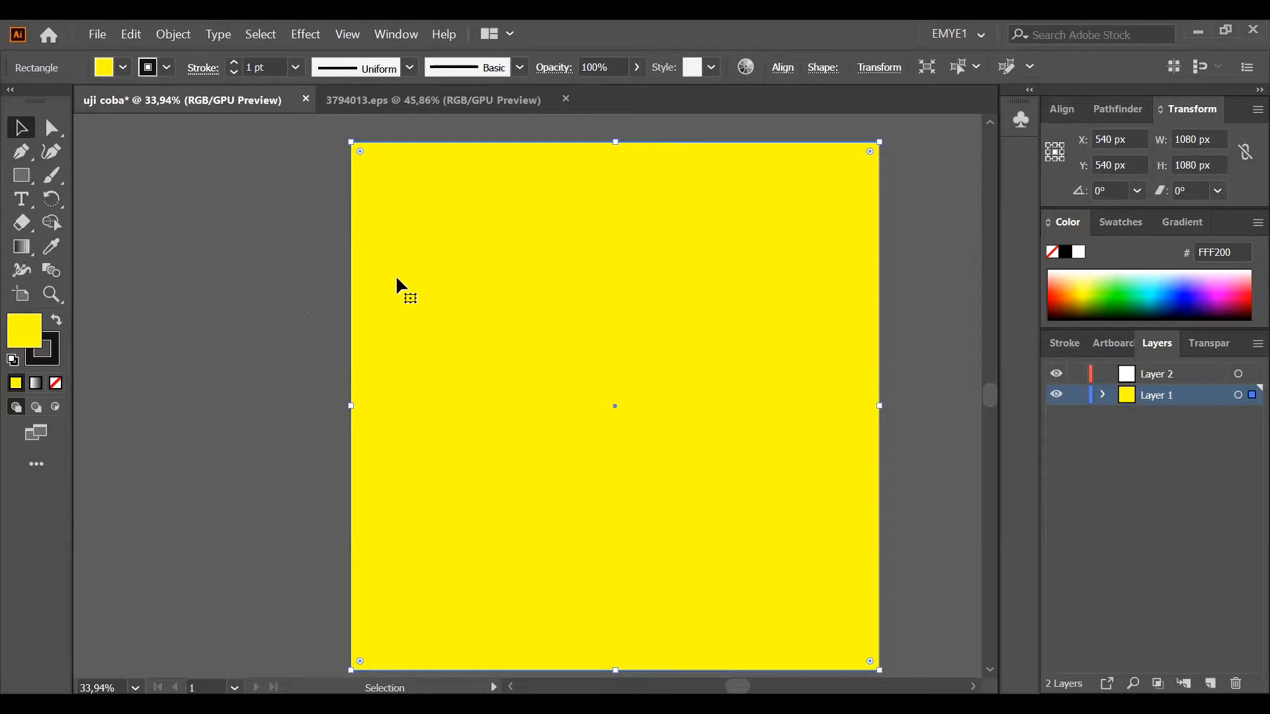
mouse_move(510, 268)
mouse_down()
mouse_move(437, 335)
mouse_move(538, 394)
mouse_move(537, 291)
mouse_move(504, 281)
mouse_move(510, 269)
mouse_up()
click(213, 283)
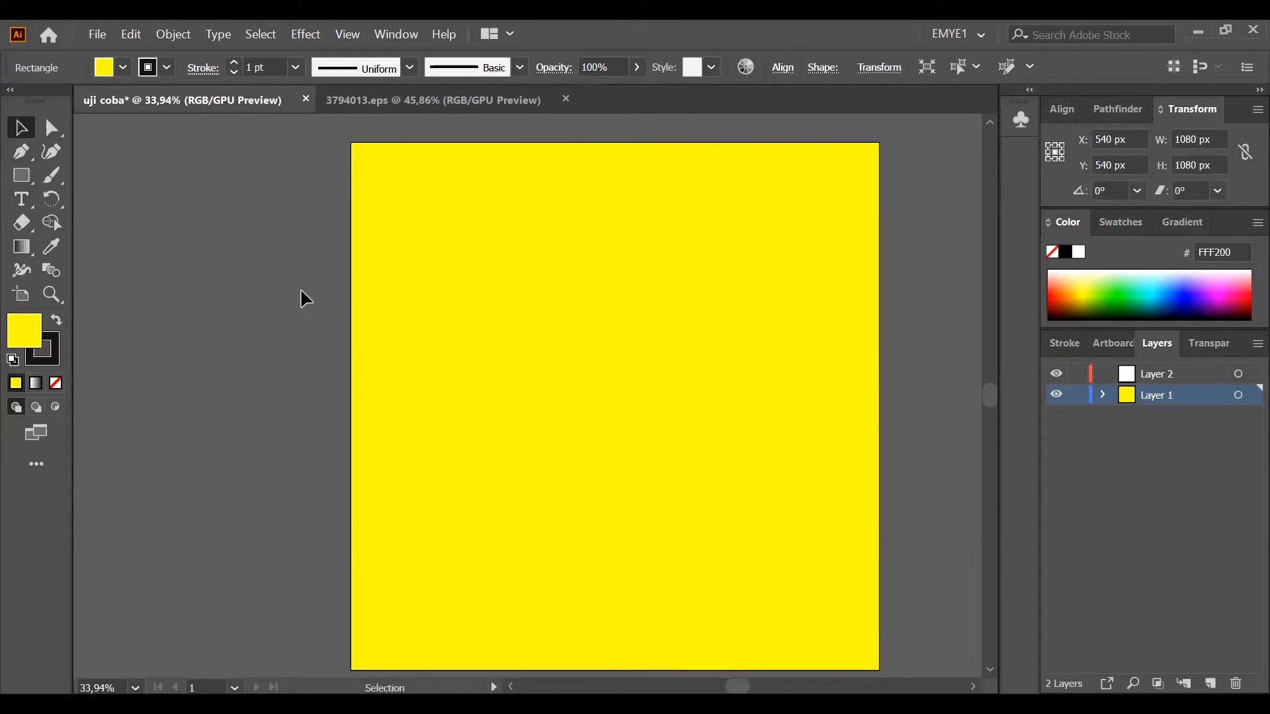
click(521, 283)
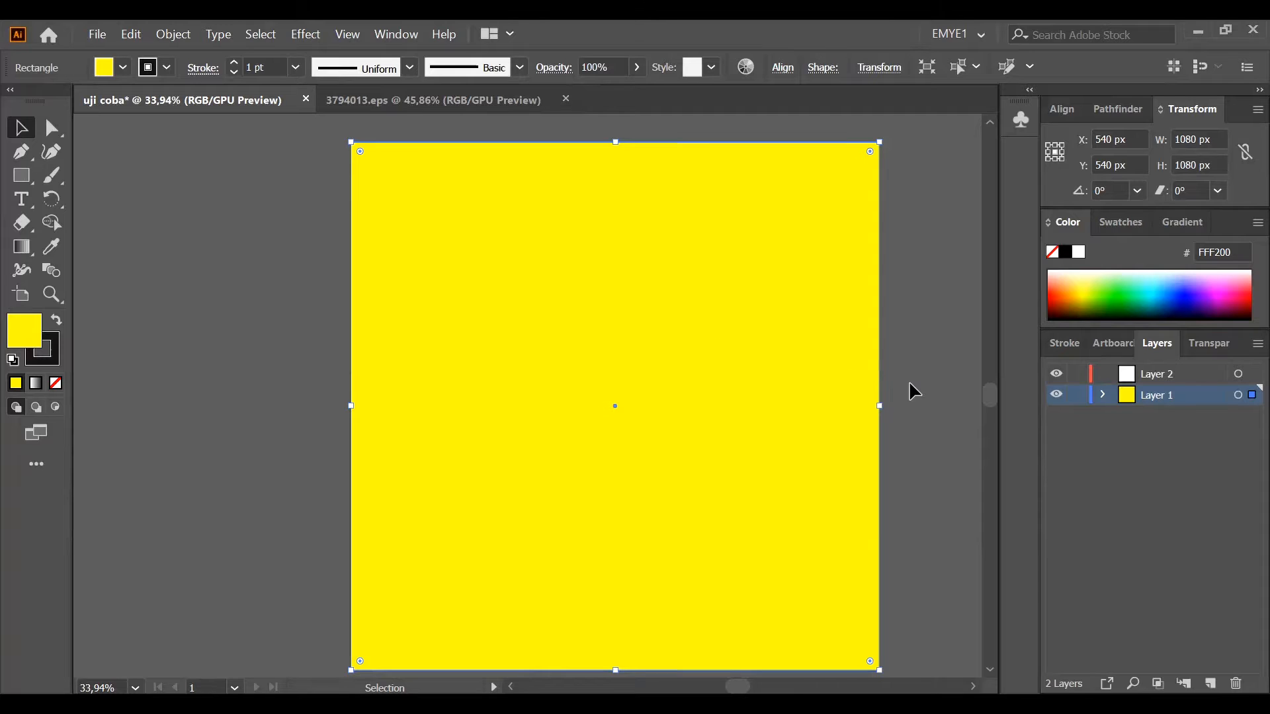
Lock Layer 1, try to move the yellow square, and unlock the layer again.
click(1076, 395)
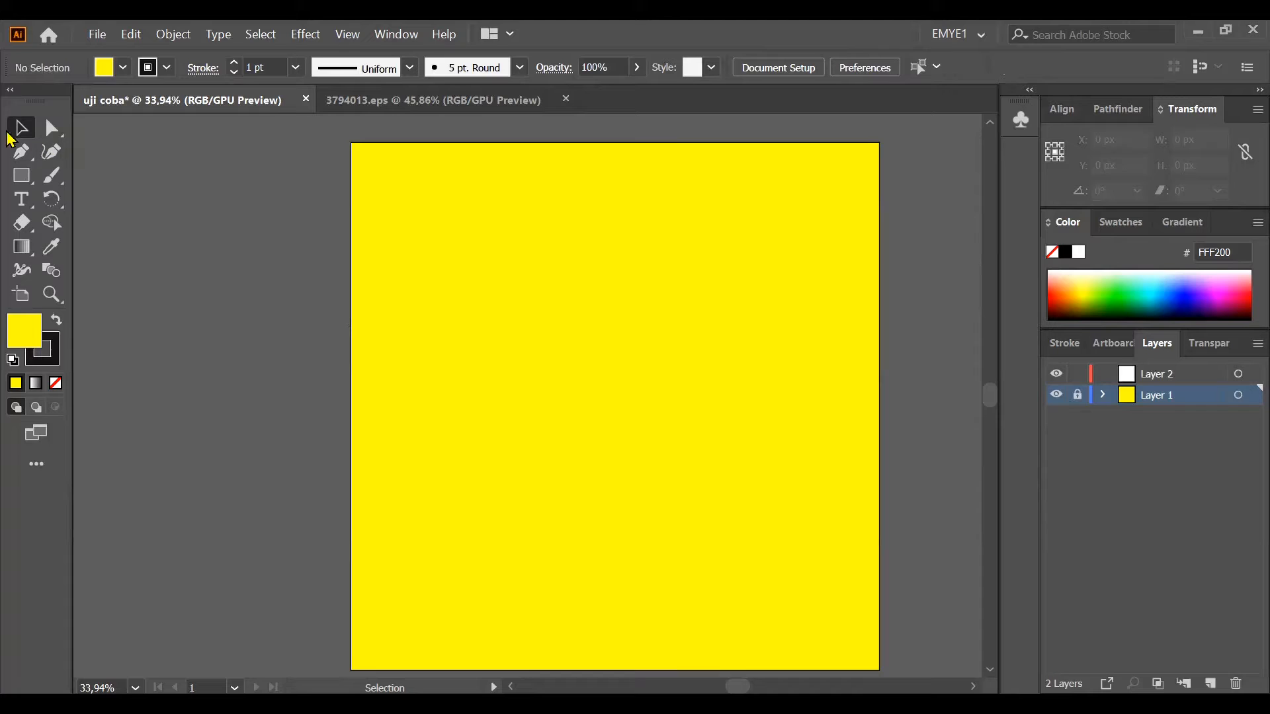
drag(607, 318, 607, 423)
click(1076, 396)
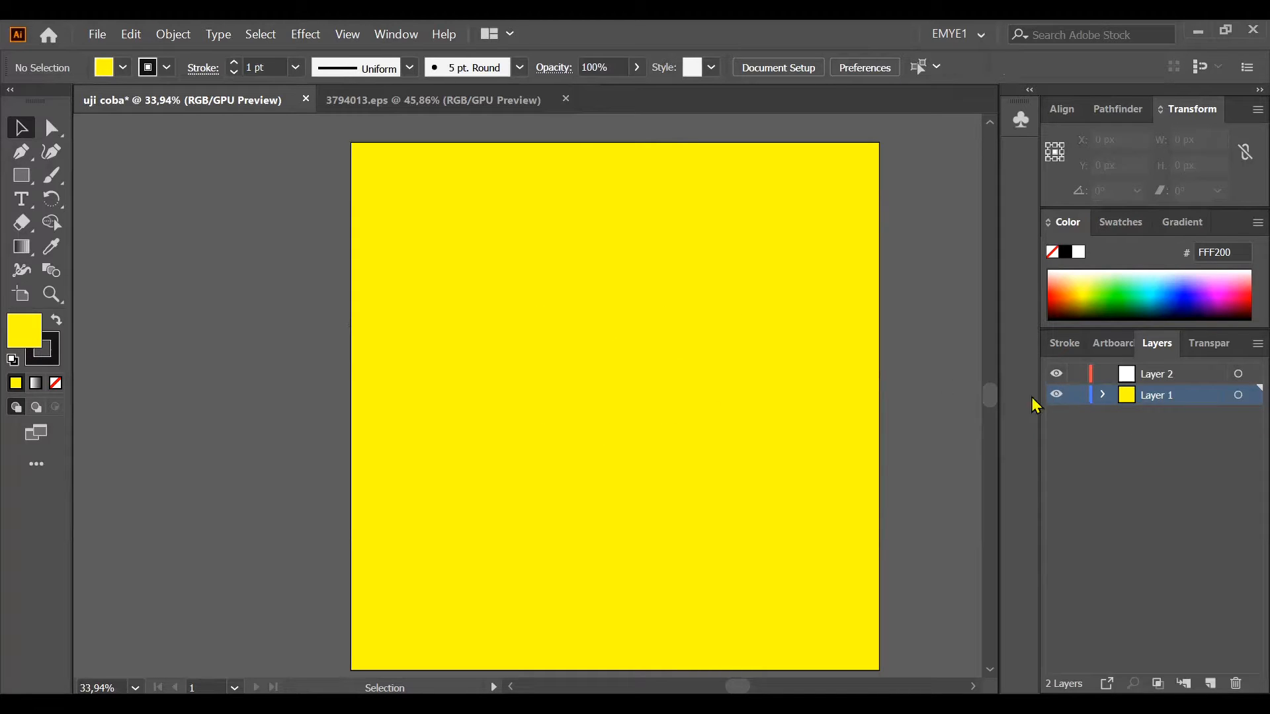
Set the yellow square's stroke weight to 10 pt and deselect it.
click(626, 316)
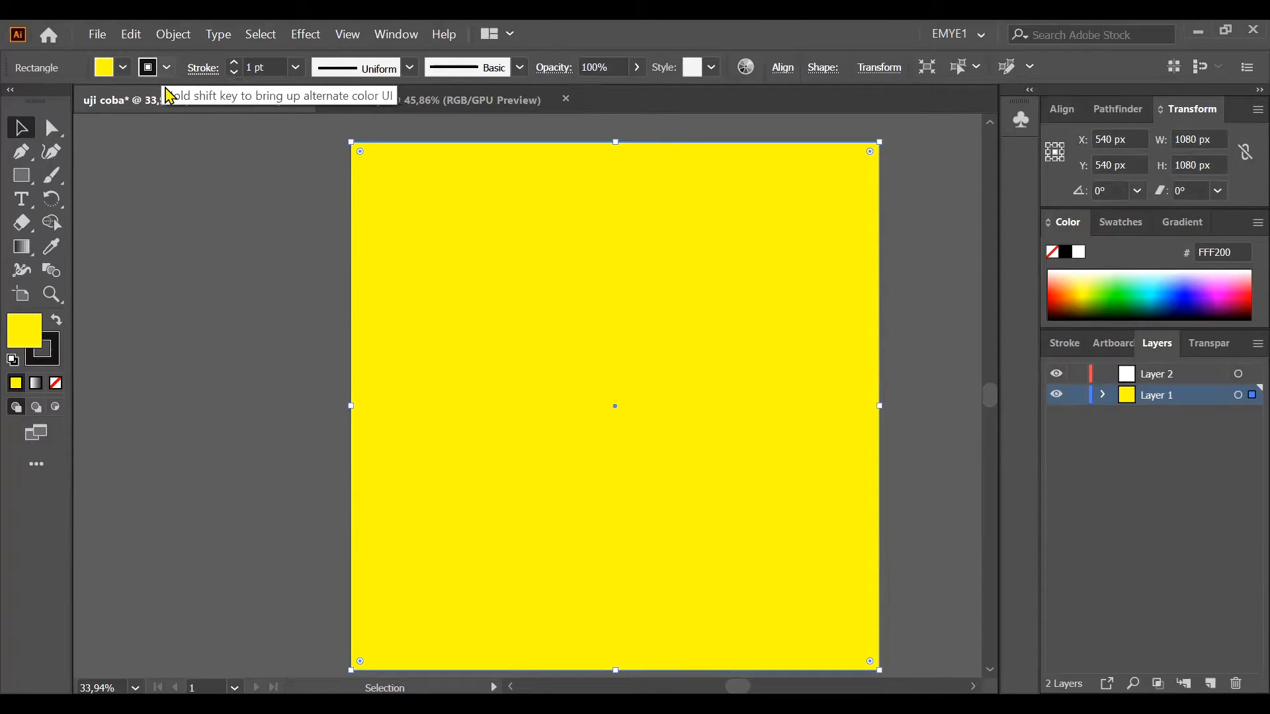
click(261, 286)
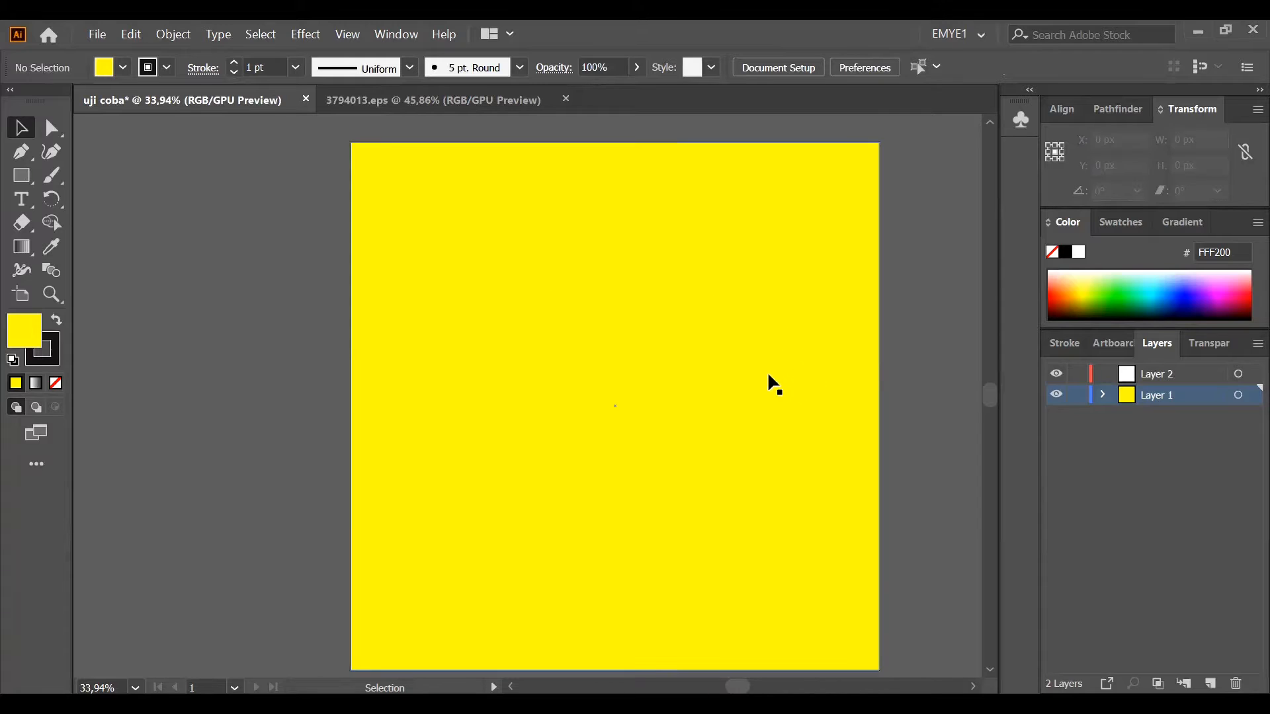
click(498, 286)
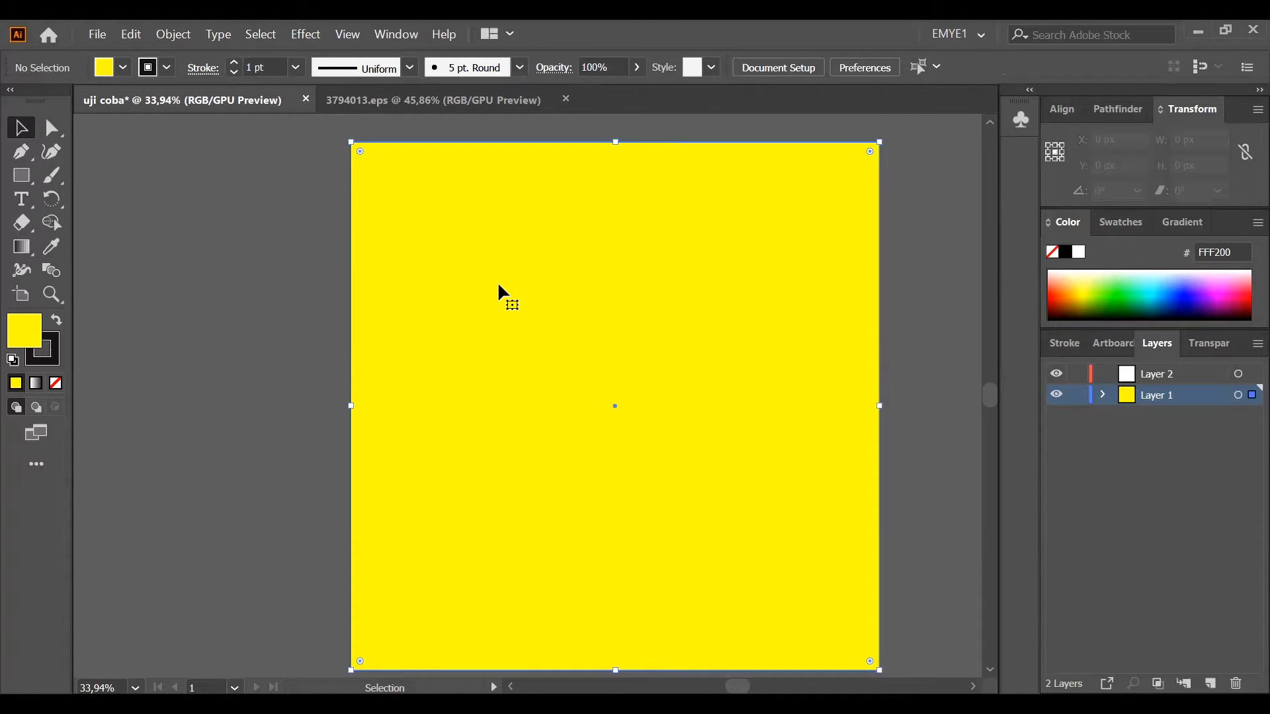
click(296, 67)
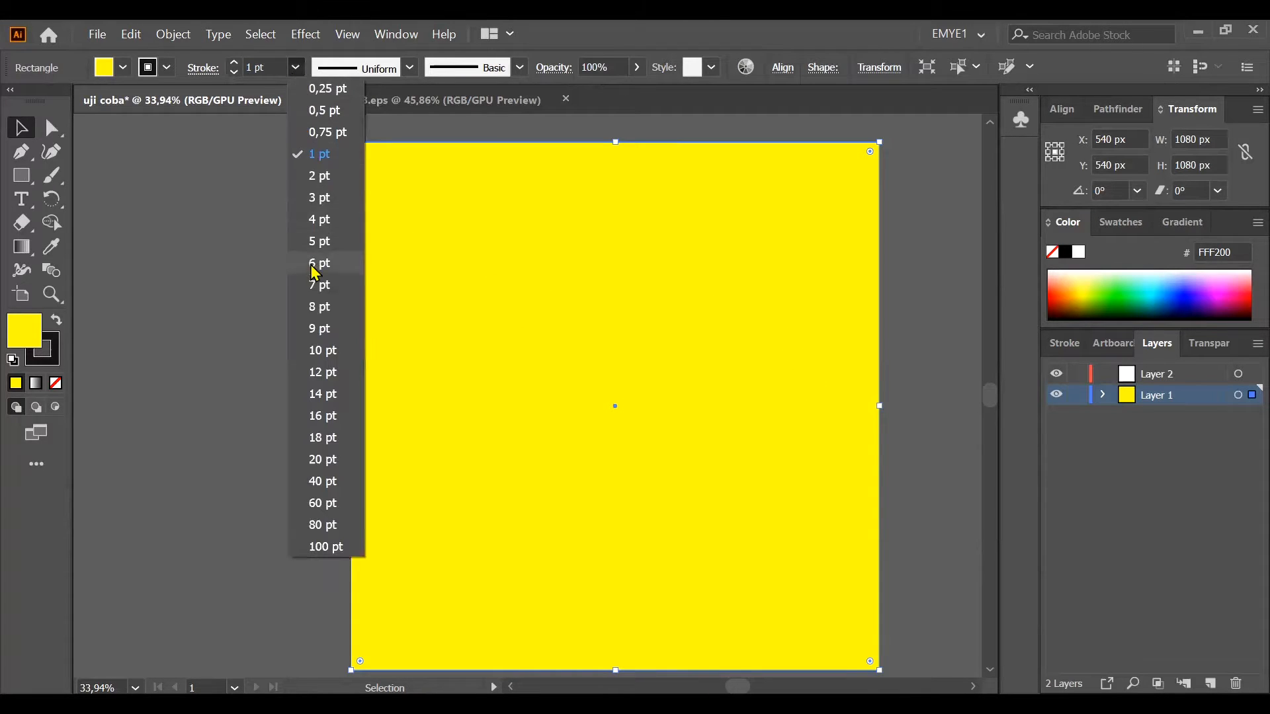
click(320, 357)
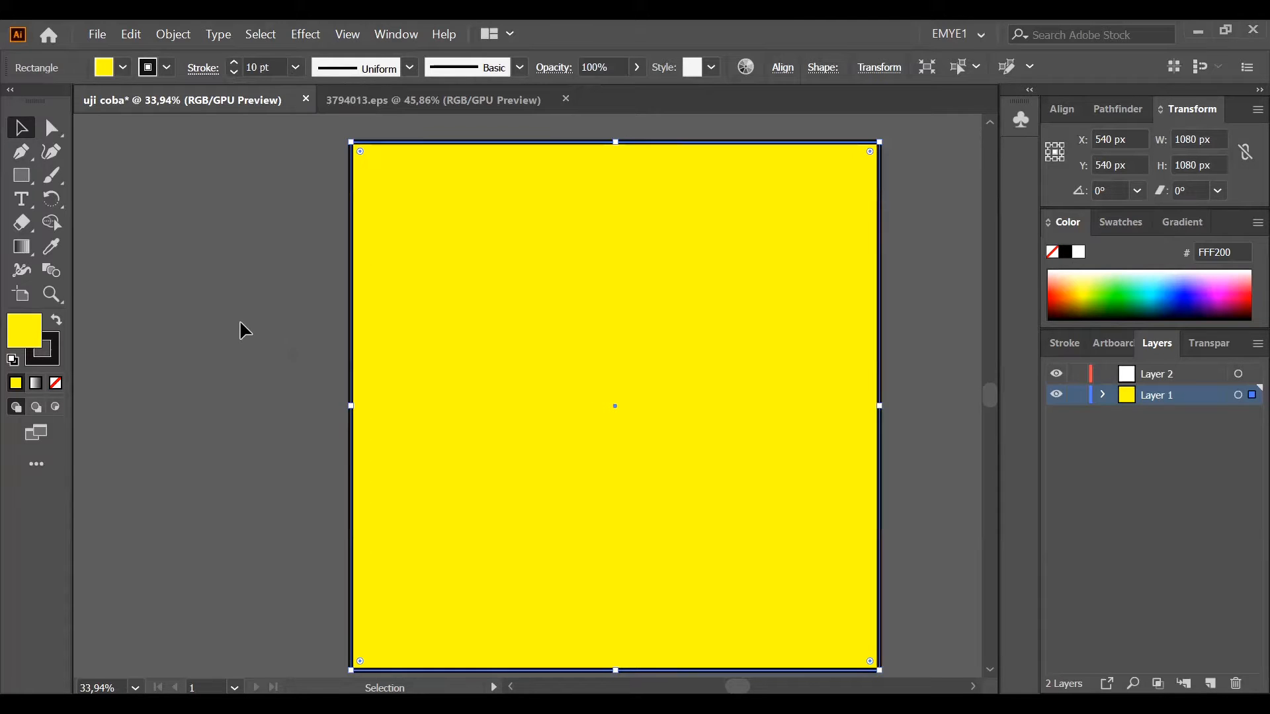
click(239, 319)
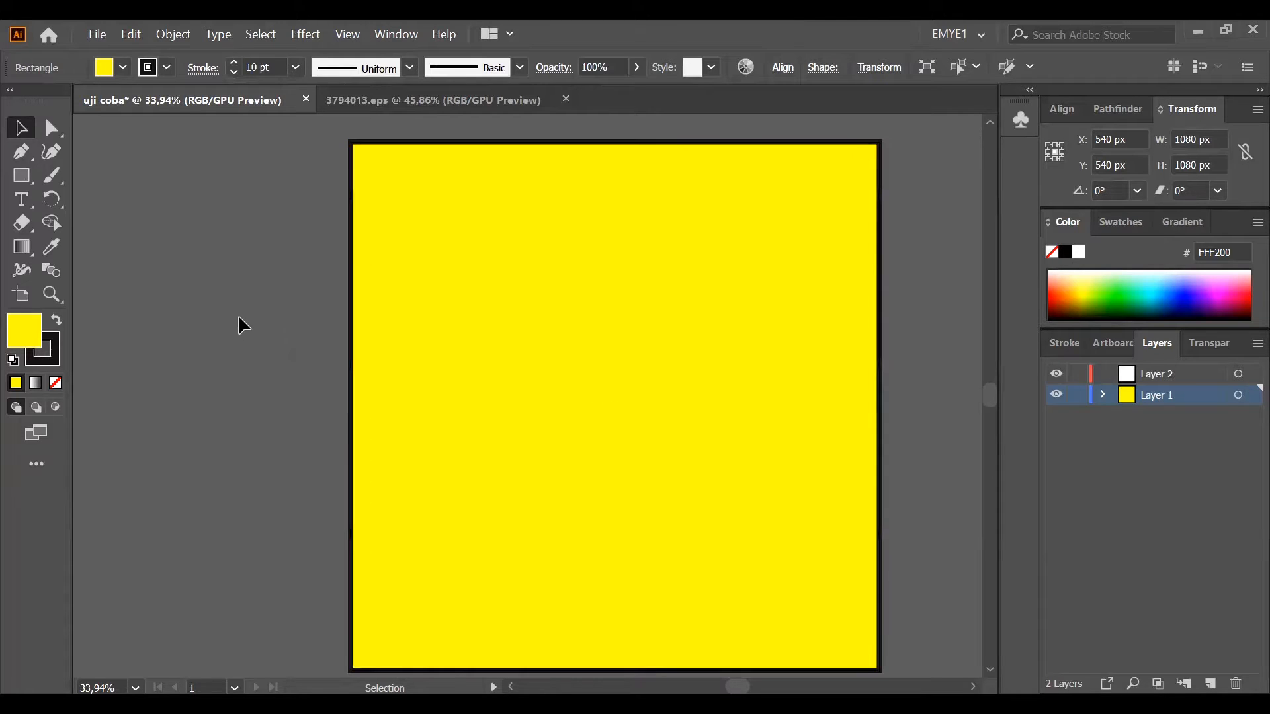
Set the yellow square's stroke color to None and deselect it.
click(601, 151)
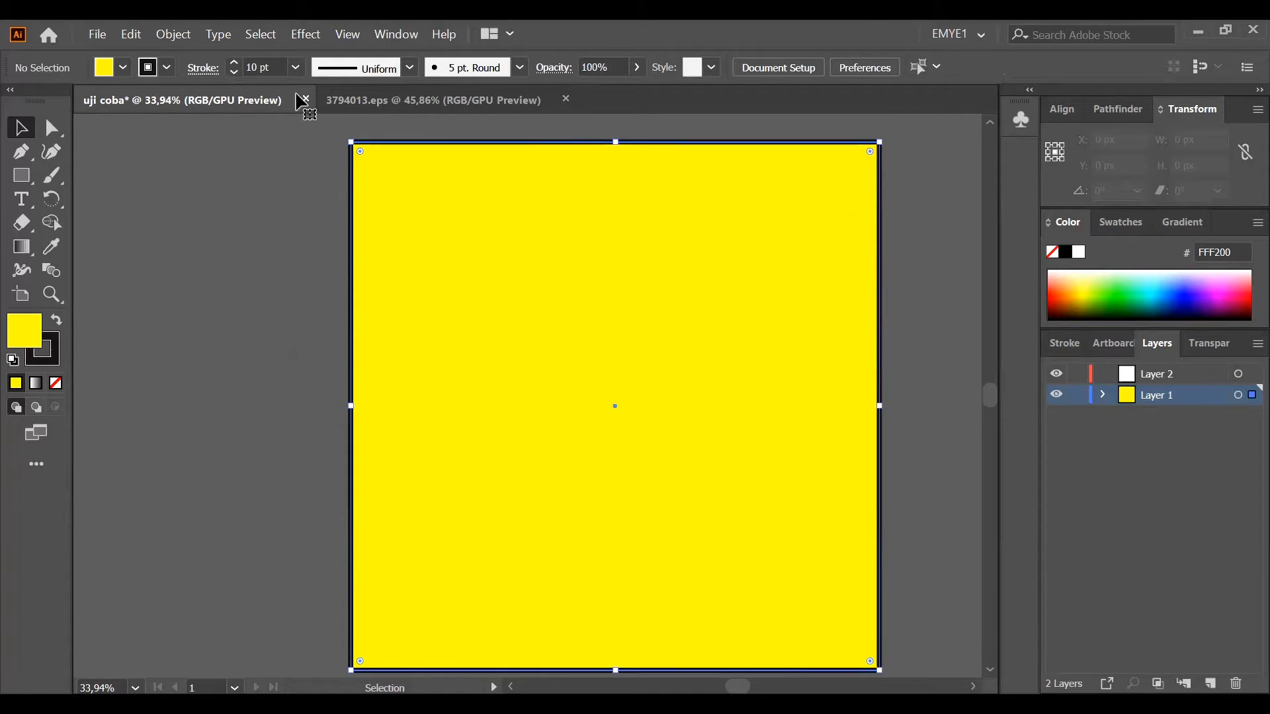
click(166, 68)
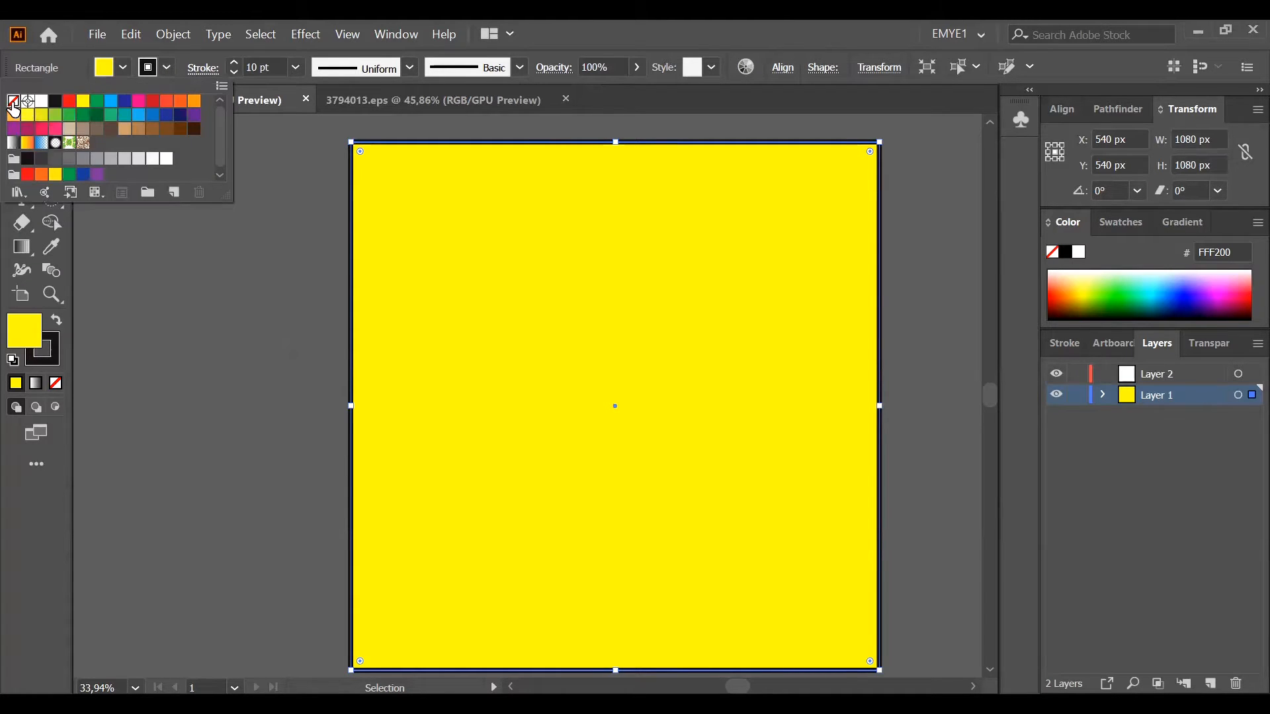
click(13, 104)
click(165, 258)
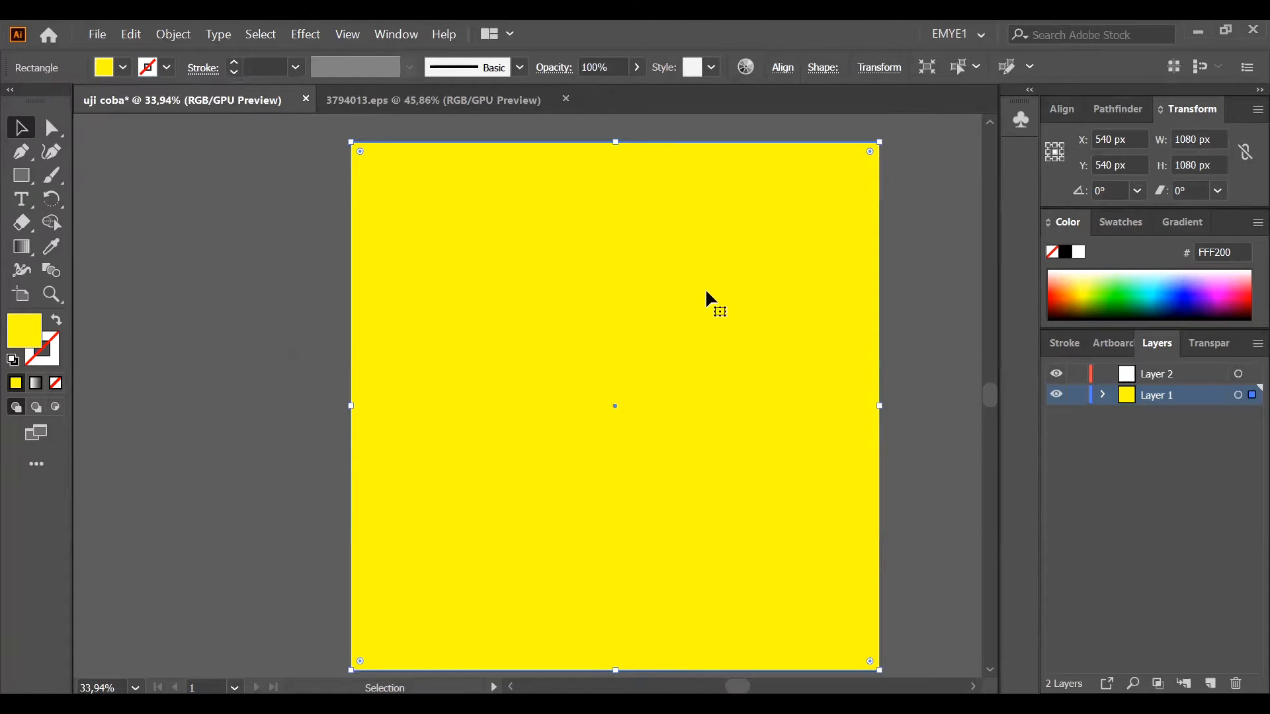
click(907, 275)
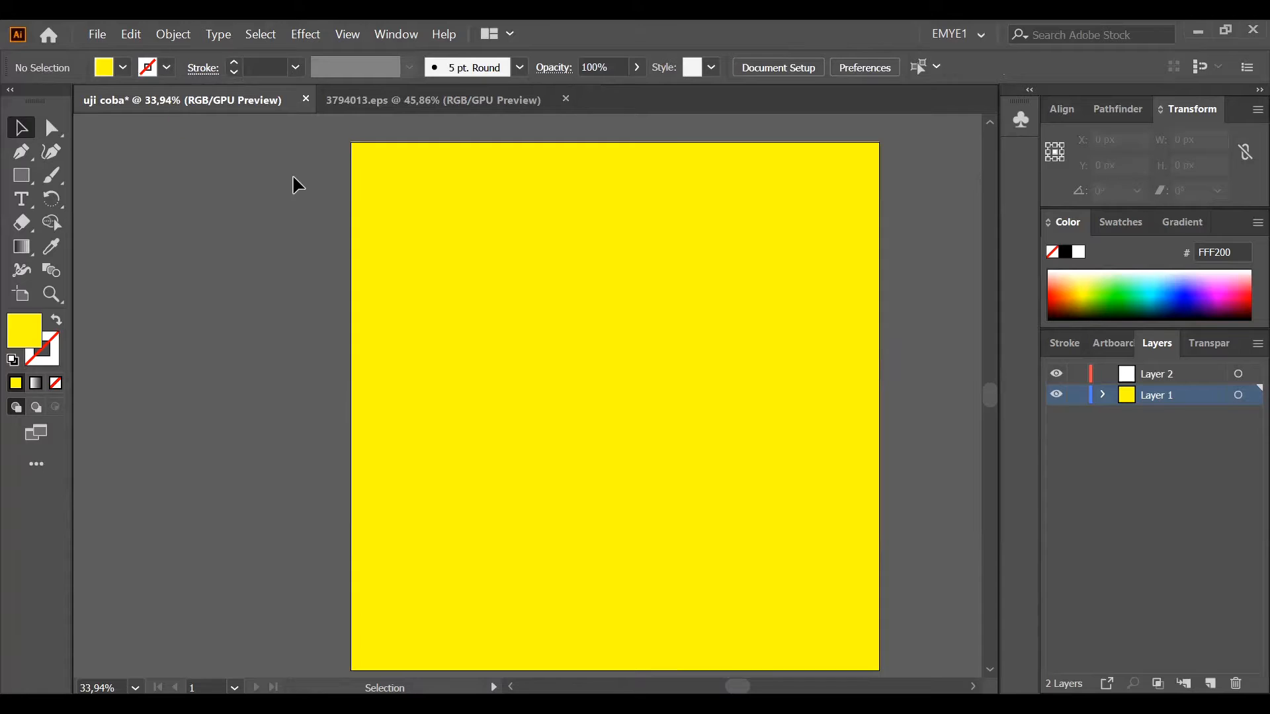
Change the square's fill to the dark gray swatch from the grays group.
click(368, 199)
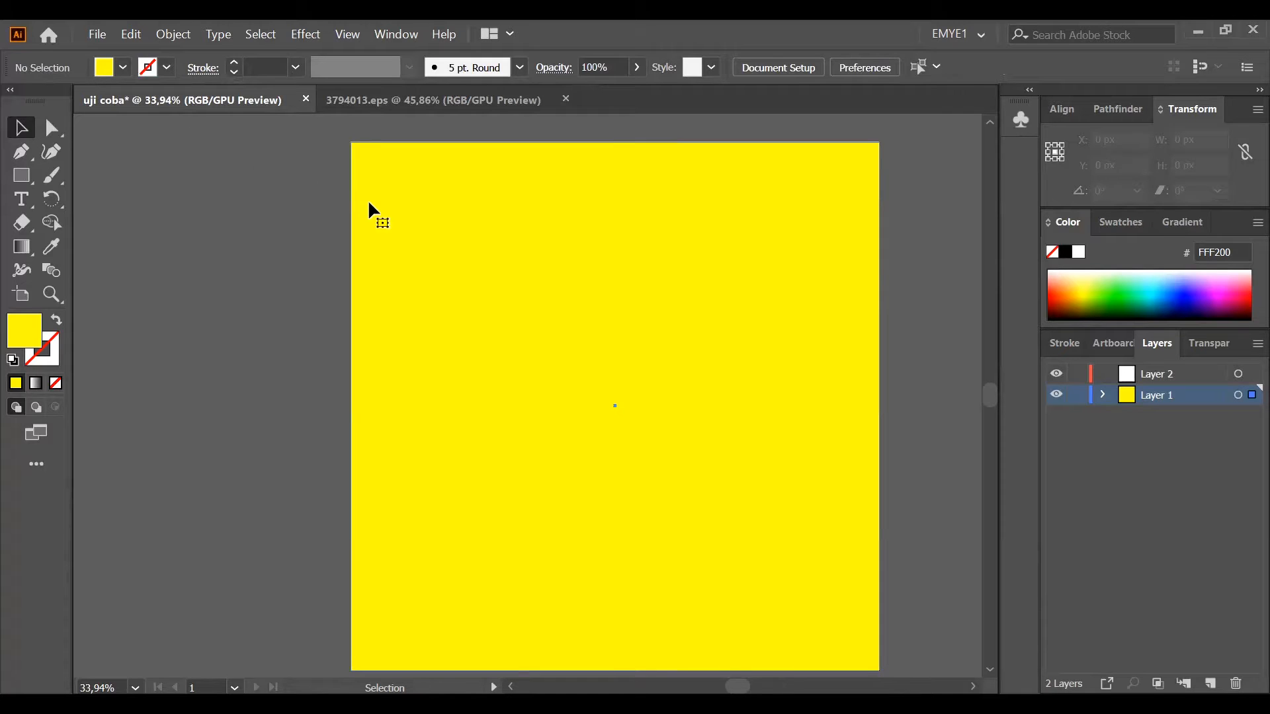
click(123, 67)
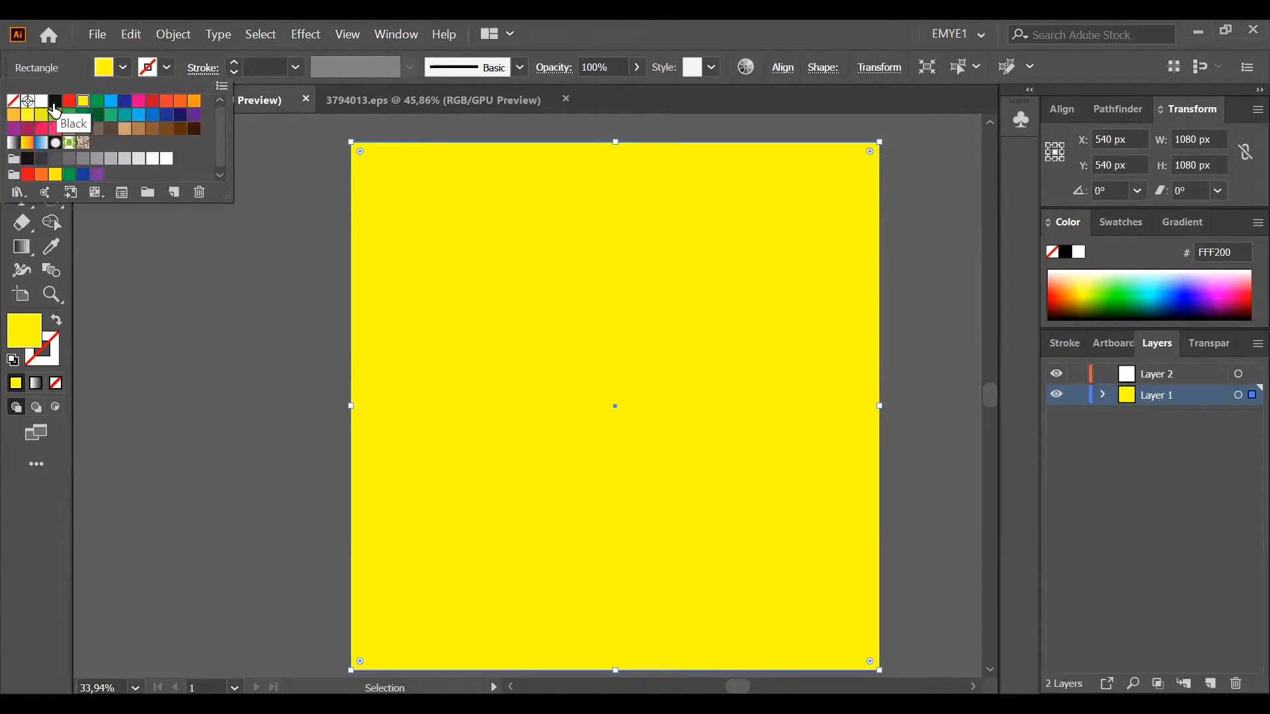
click(38, 161)
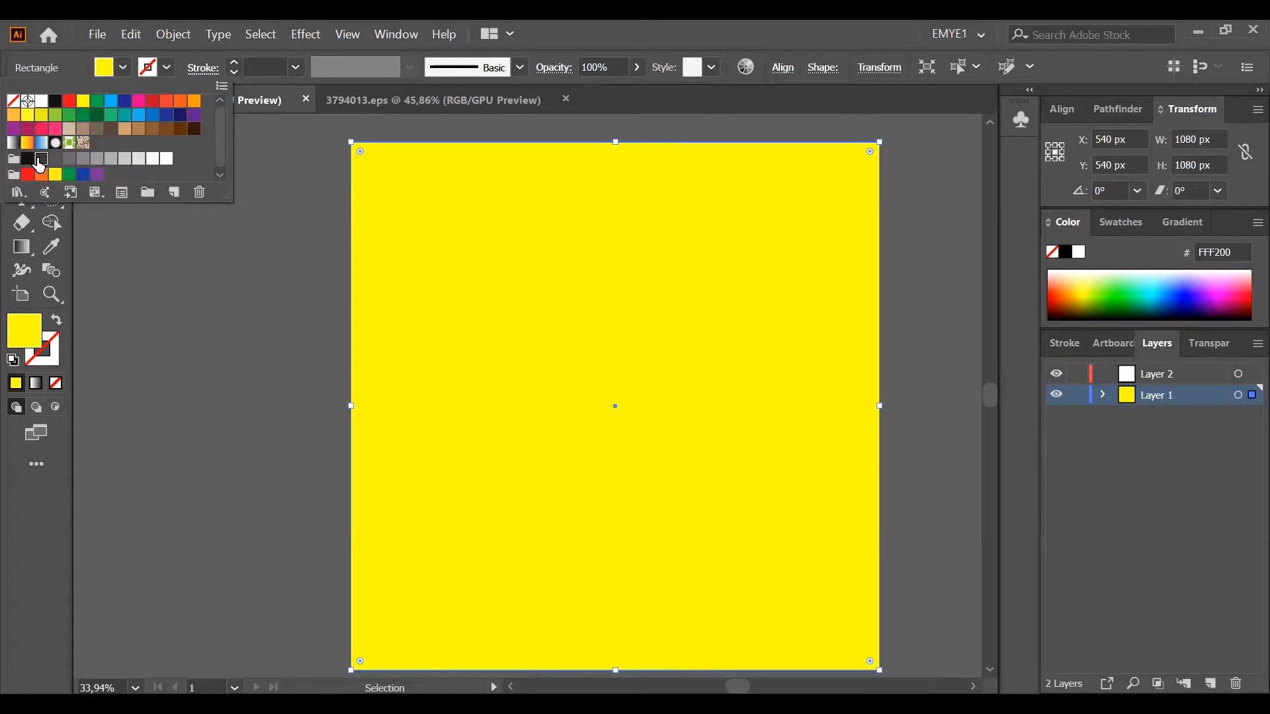
Deselect the dark gray square and view the tools grouped with the Direct Selection tool.
click(913, 327)
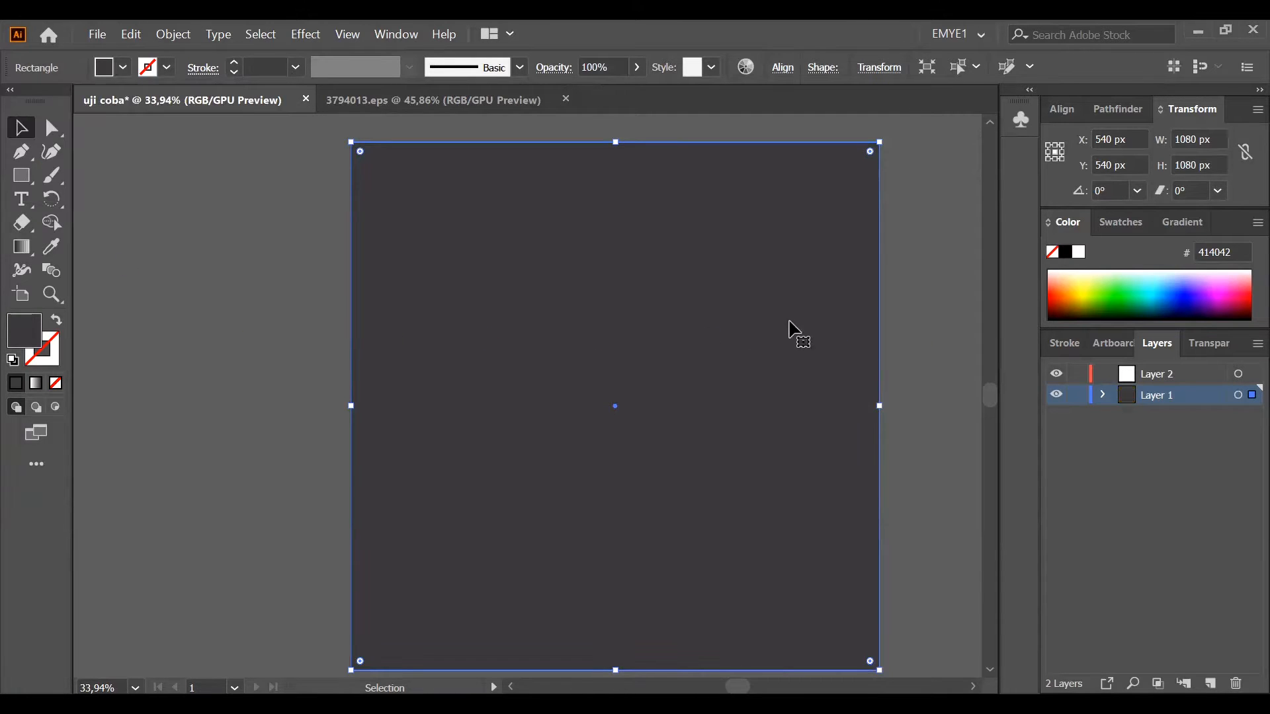
click(186, 231)
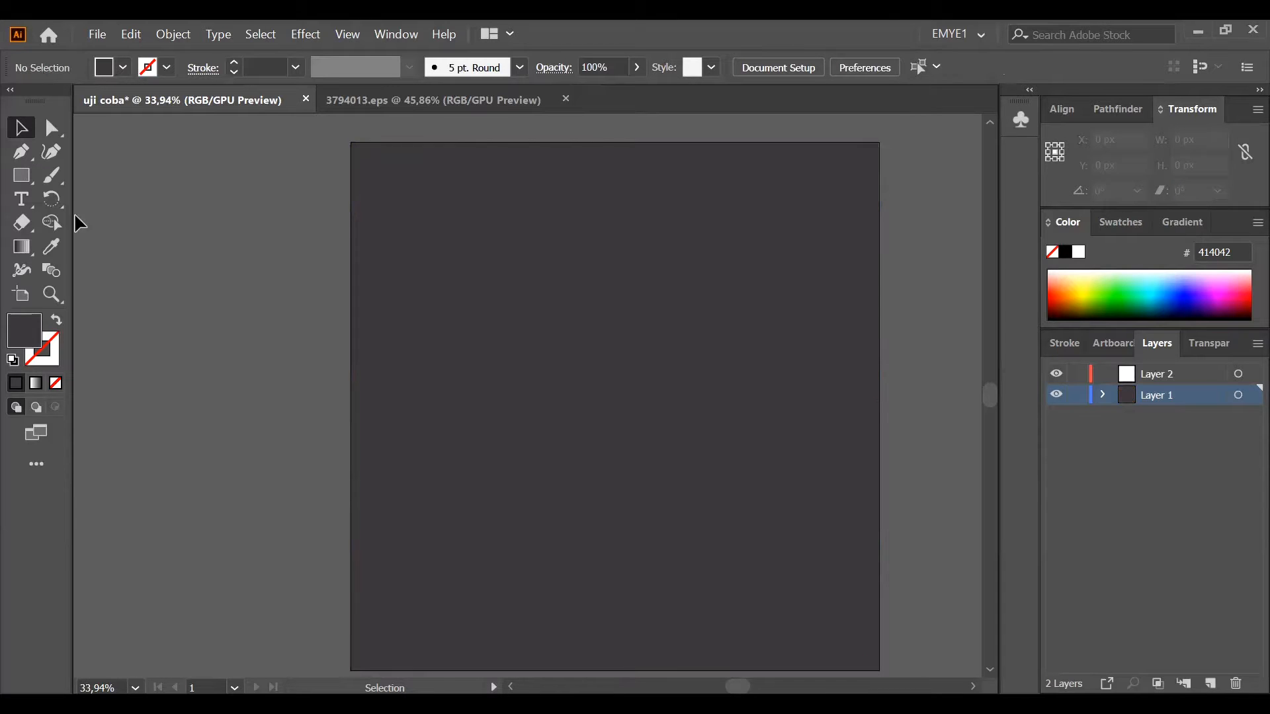
click(59, 132)
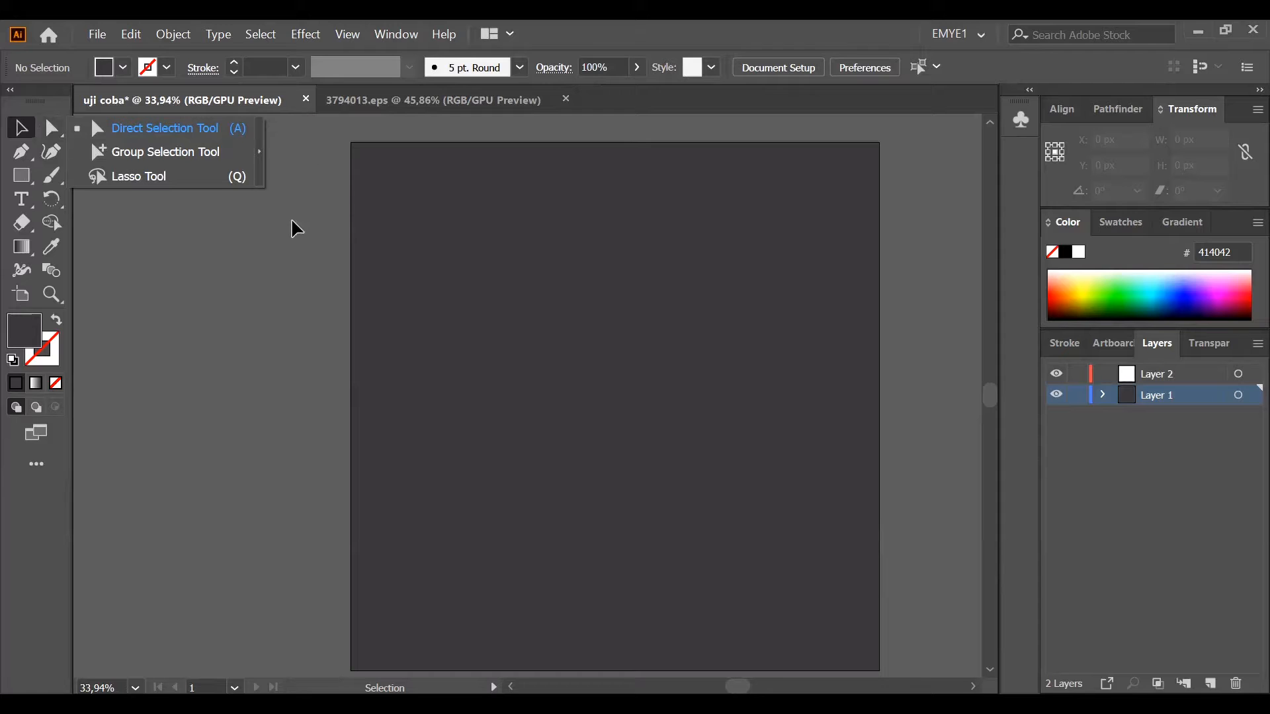
Switch to the 3794013.eps document and select the monitor group with the teacher.
click(395, 102)
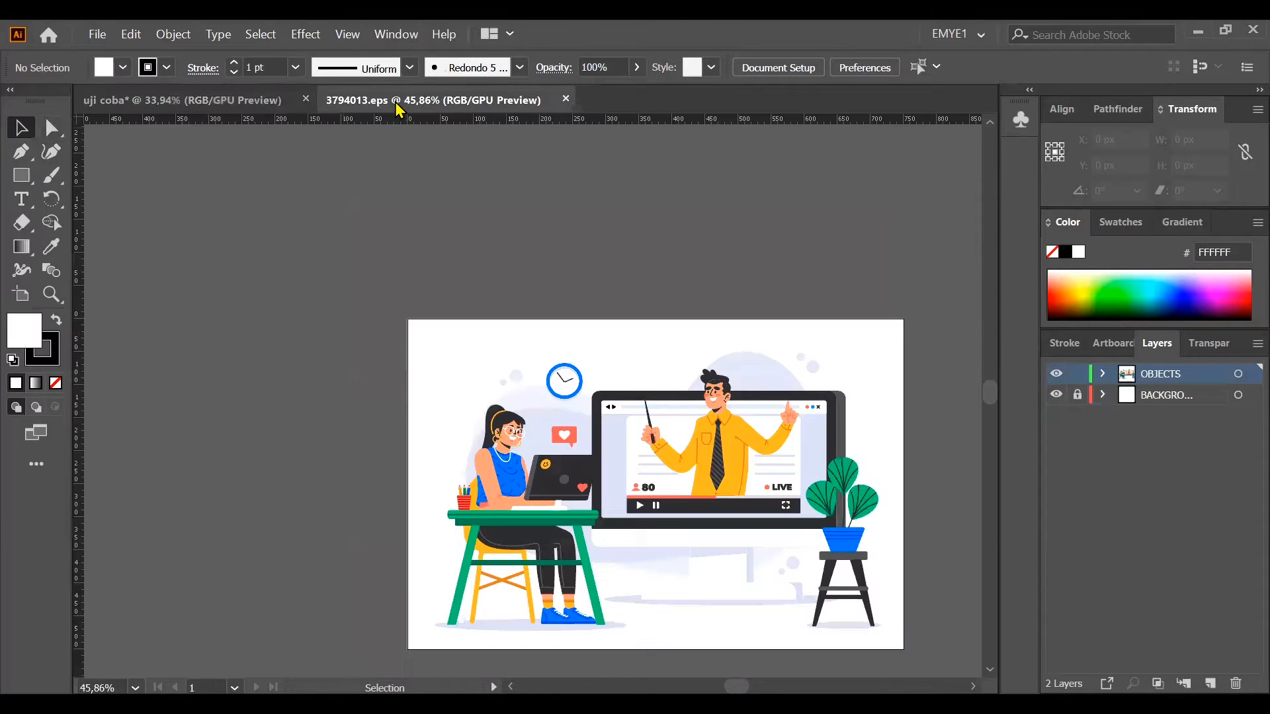
scroll(593, 327, down, 3)
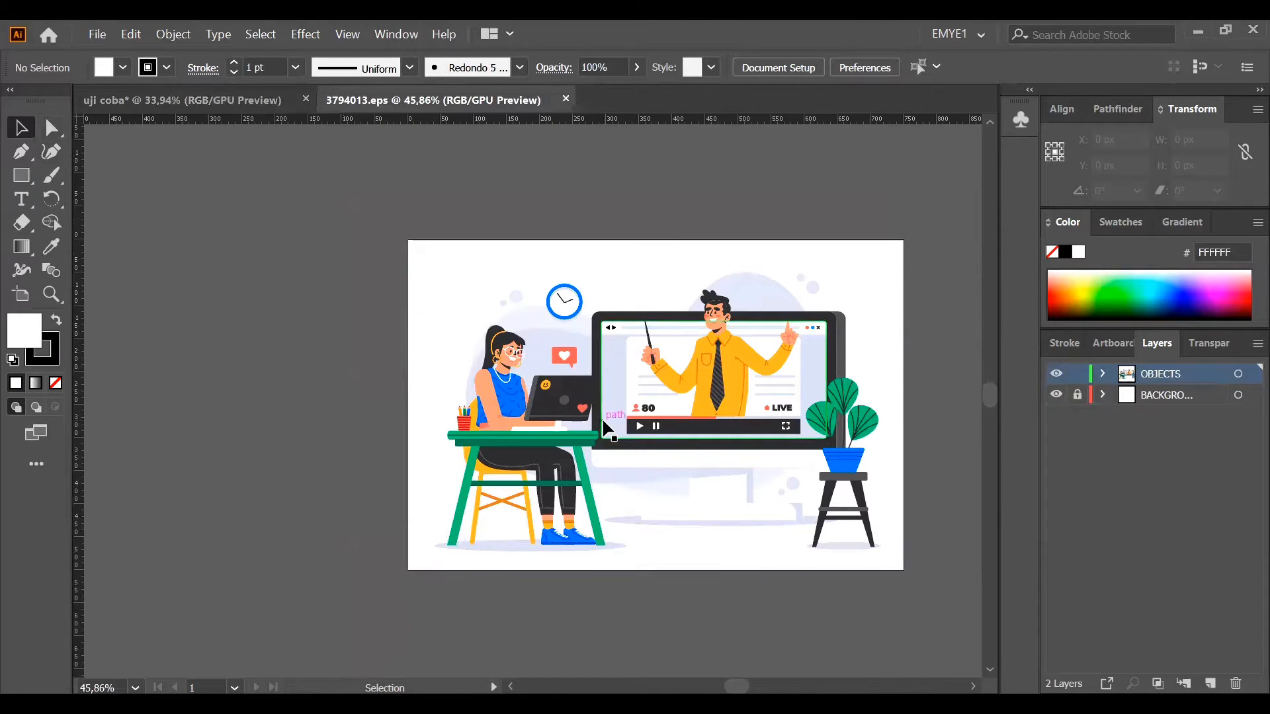
drag(732, 686, 733, 687)
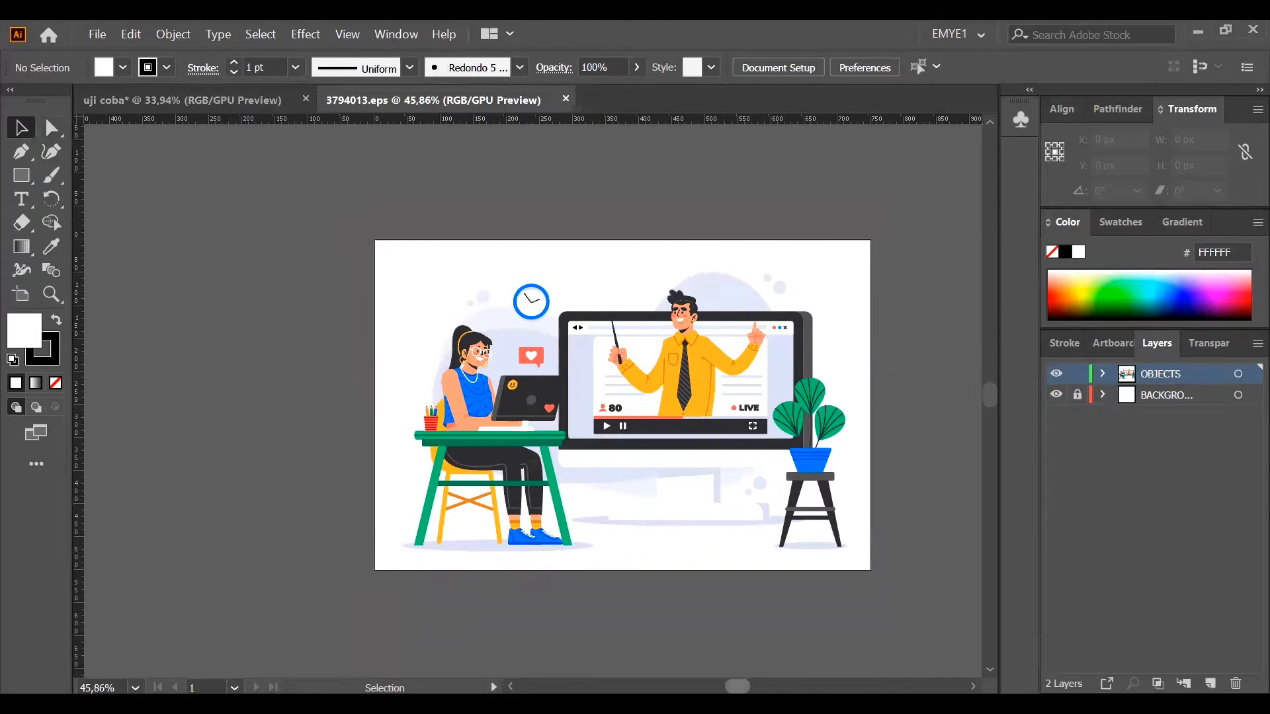
click(628, 391)
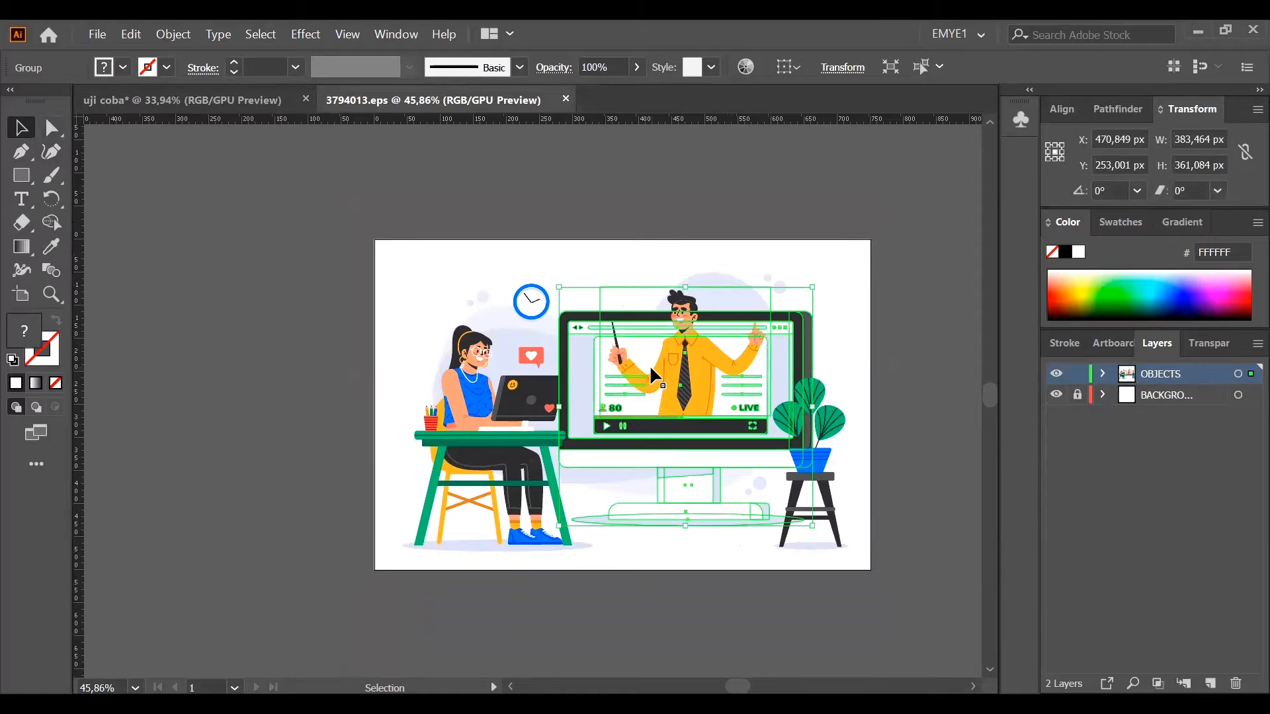
click(674, 183)
click(685, 370)
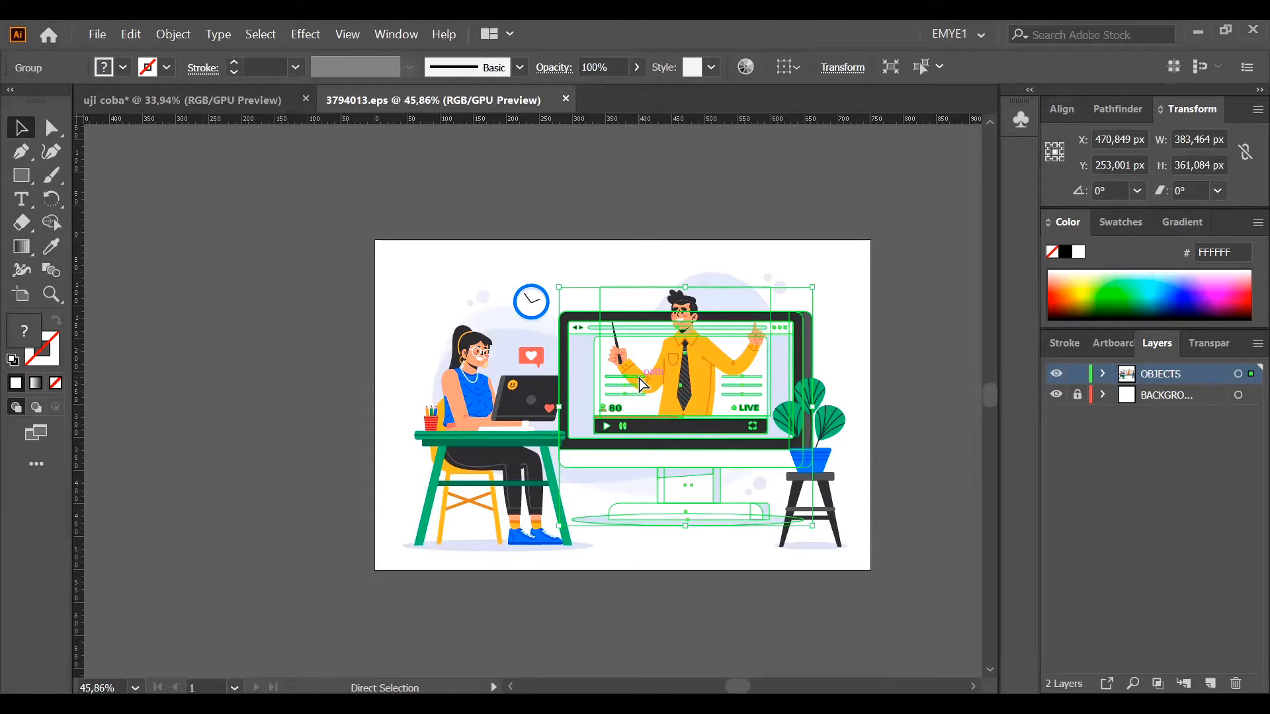
Zoom in closely on the teacher's striped tie to examine how sharp its vector edges are.
key(ctrl+equal)
key(ctrl+equal)
key(ctrl+equal)
key(ctrl+equal)
key(ctrl+equal)
key(ctrl+equal)
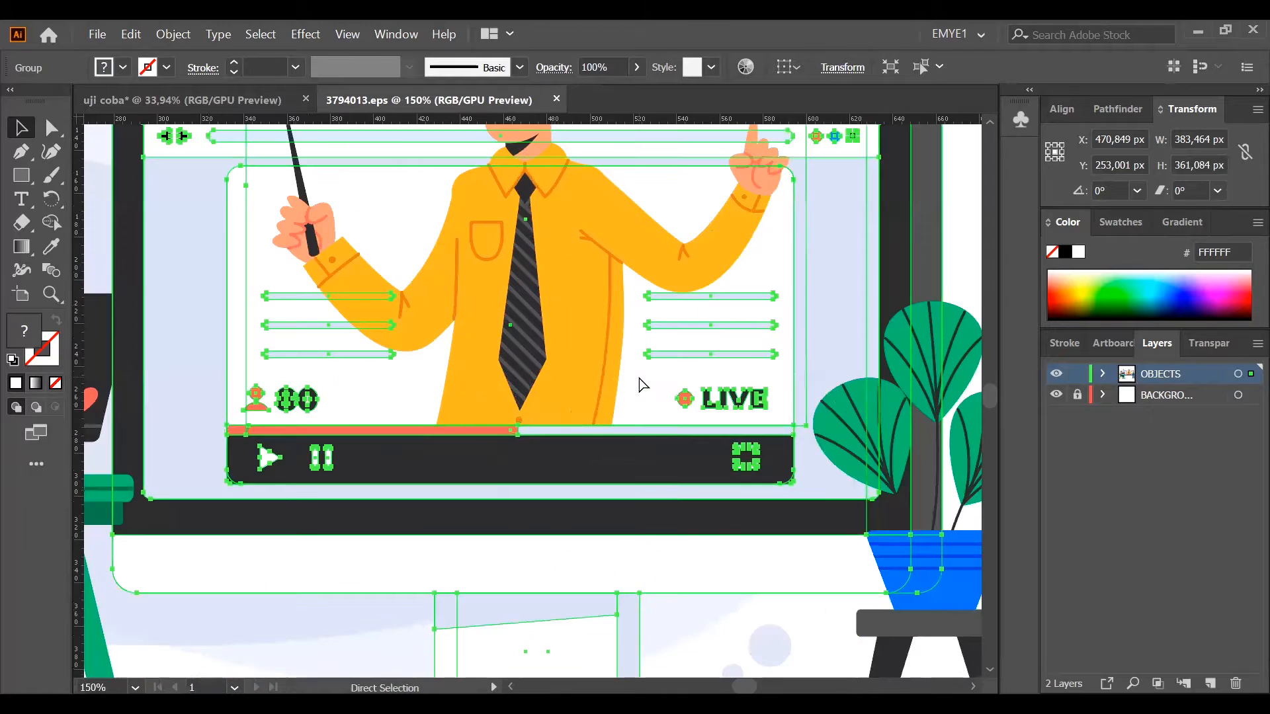
key(ctrl+equal)
key(ctrl+equal)
key(ctrl+equal)
key(ctrl+equal)
key(ctrl+equal)
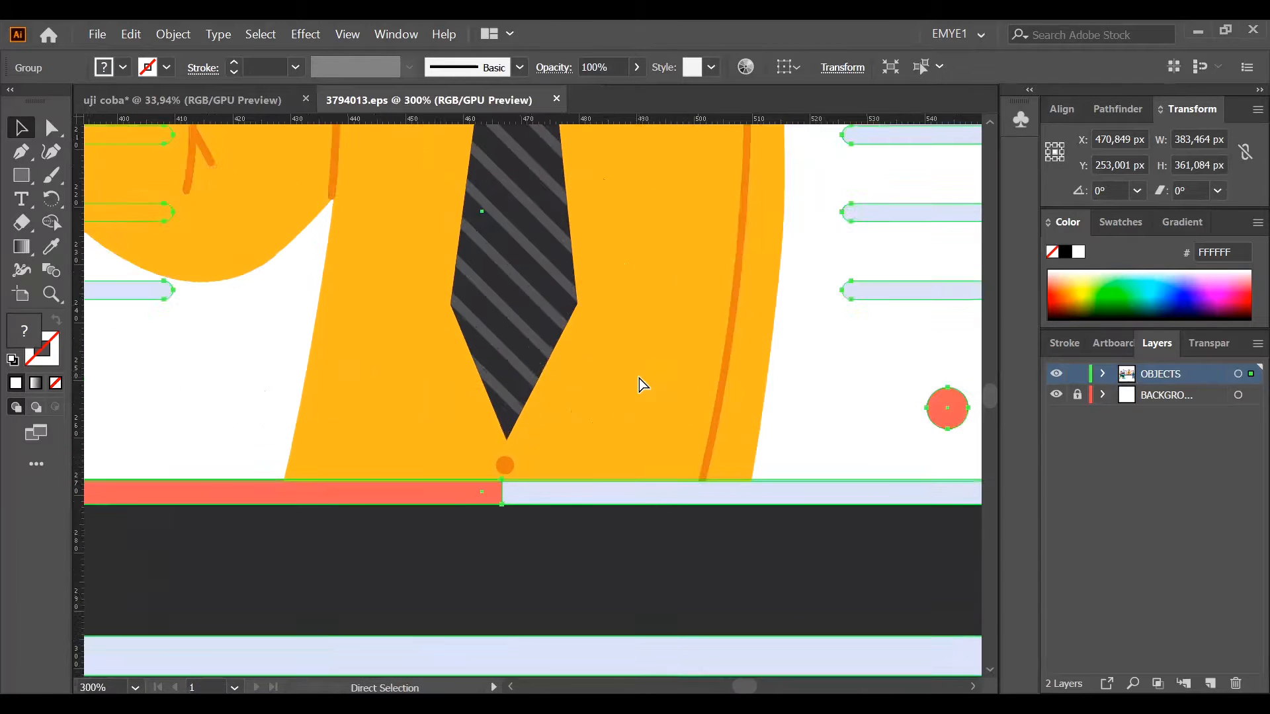
key(ctrl+equal)
key(ctrl+equal)
key(ctrl+equal)
key(ctrl+equal)
key(ctrl+equal)
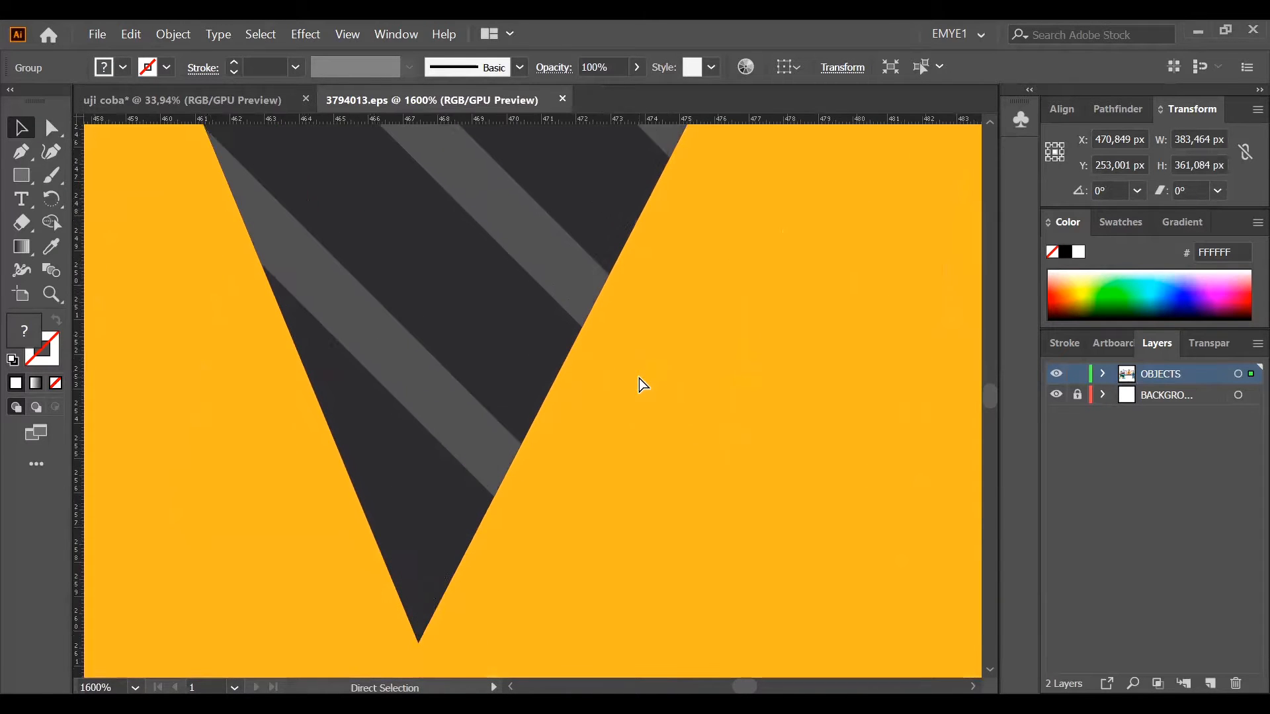
key(ctrl+equal)
key(ctrl+equal)
key(ctrl+equal)
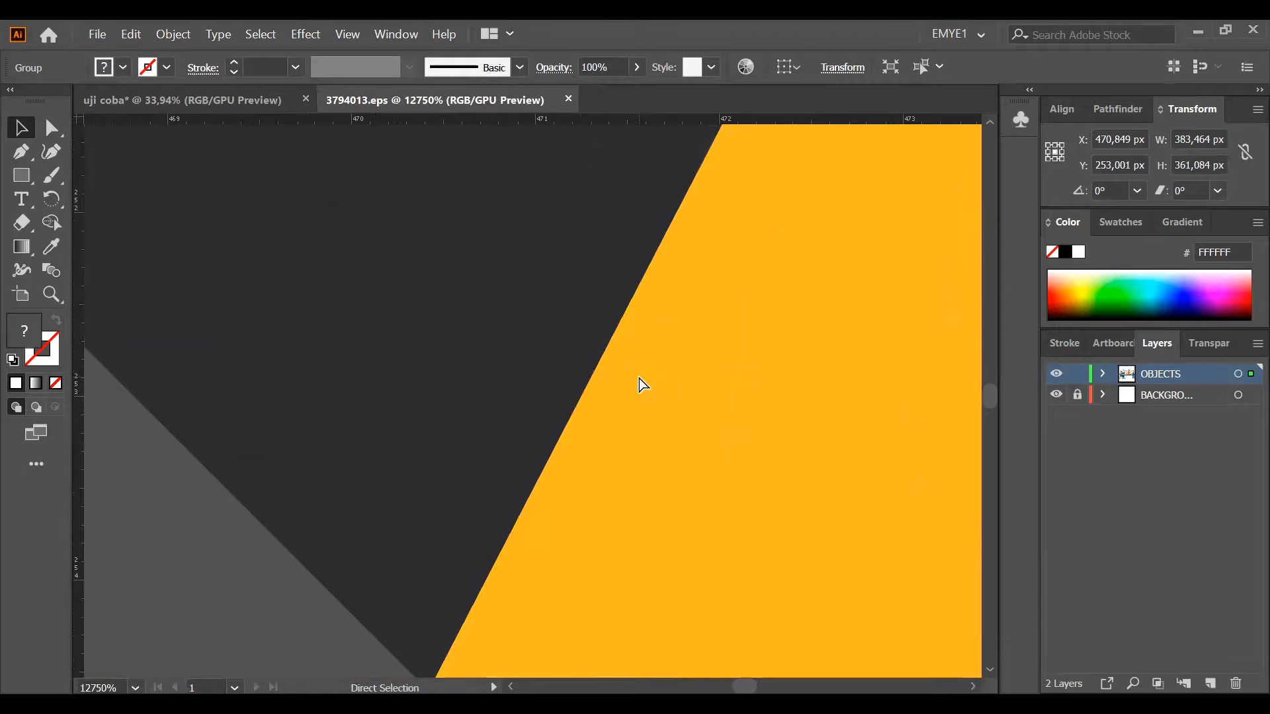
Zoom back out from the tie to 50% to view the whole illustration.
key(ctrl+minus)
key(ctrl+minus)
key(ctrl+minus)
key(ctrl+minus)
key(ctrl+minus)
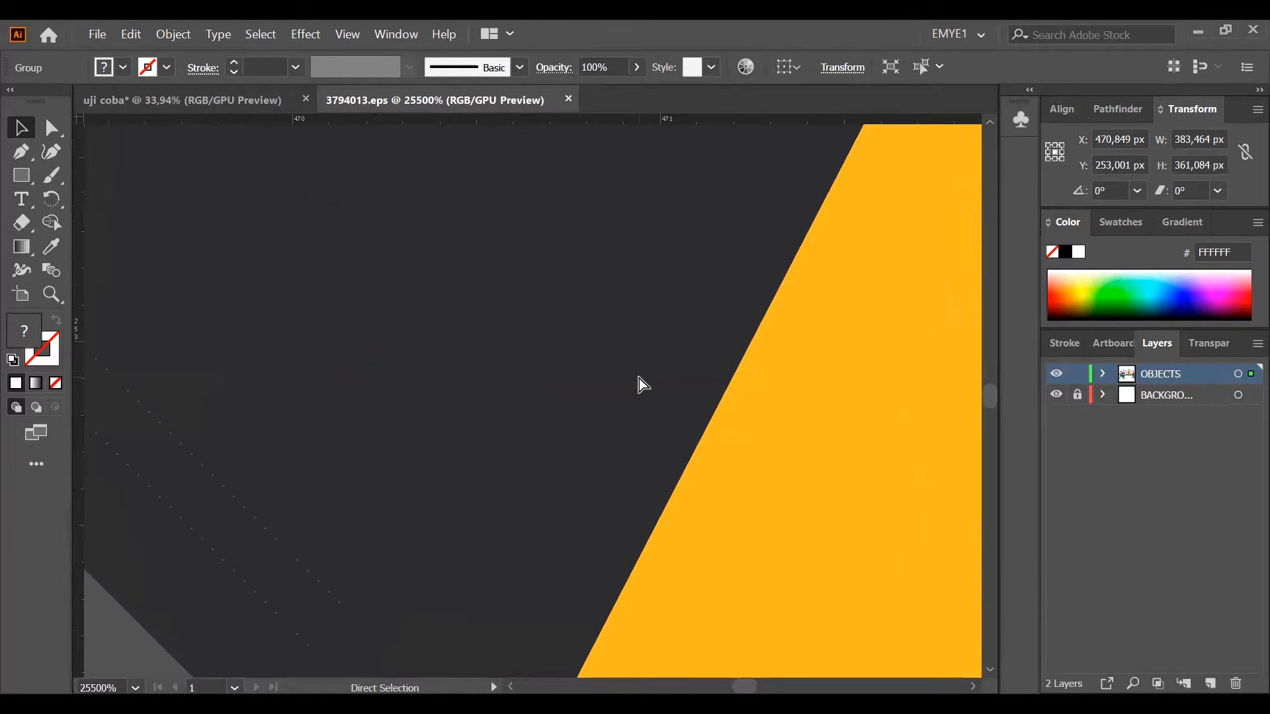
key(ctrl+minus)
key(ctrl+minus)
key(ctrl+minus)
key(ctrl+minus)
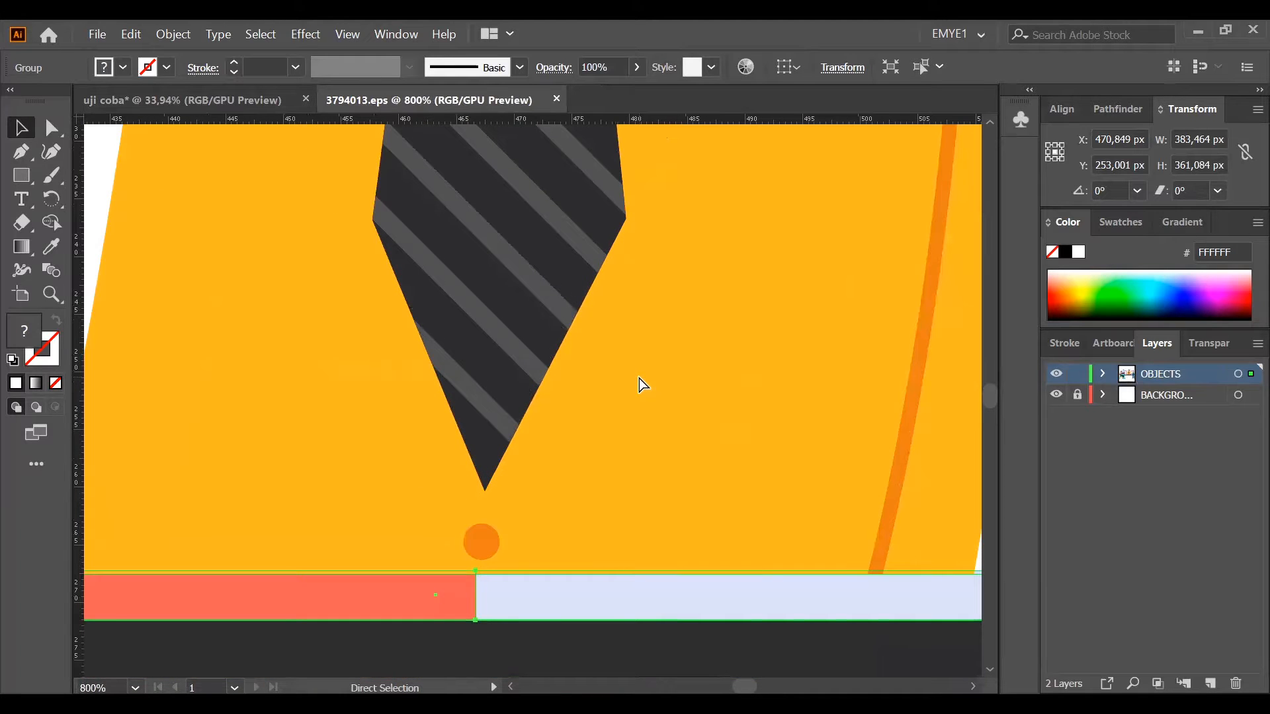
key(ctrl+minus)
key(ctrl+minus)
key(ctrl+minus)
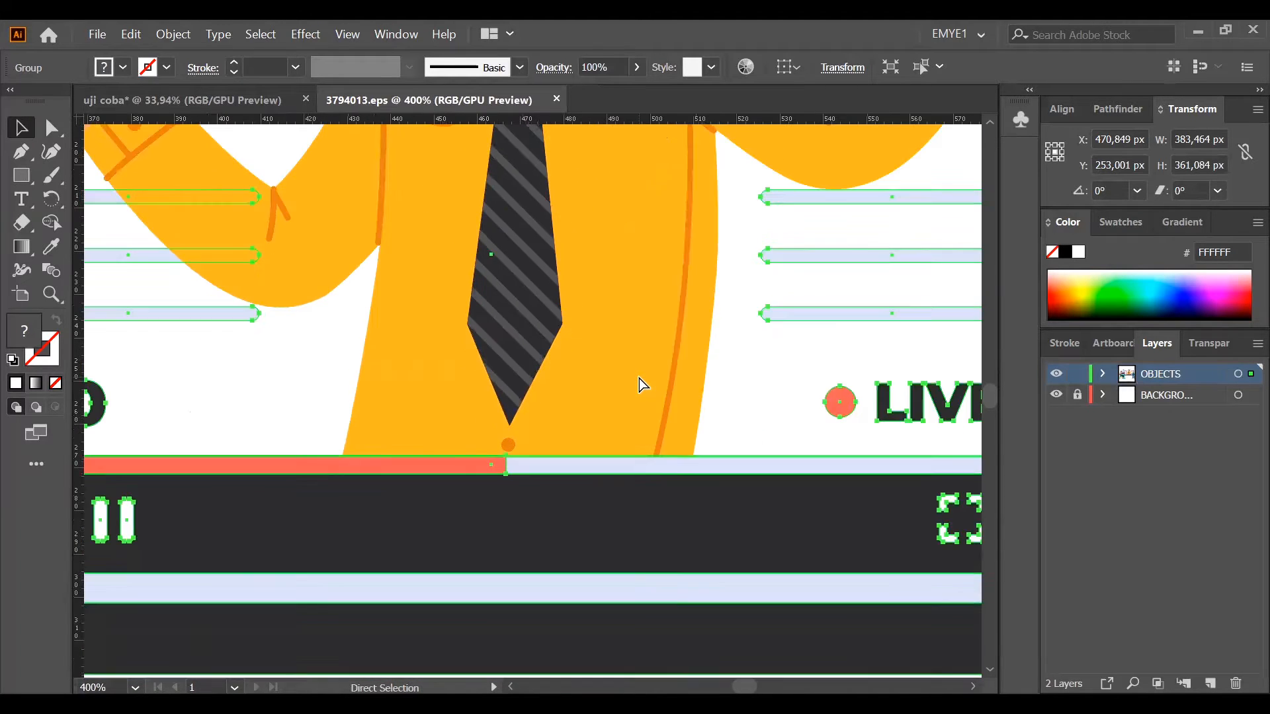
key(ctrl+minus)
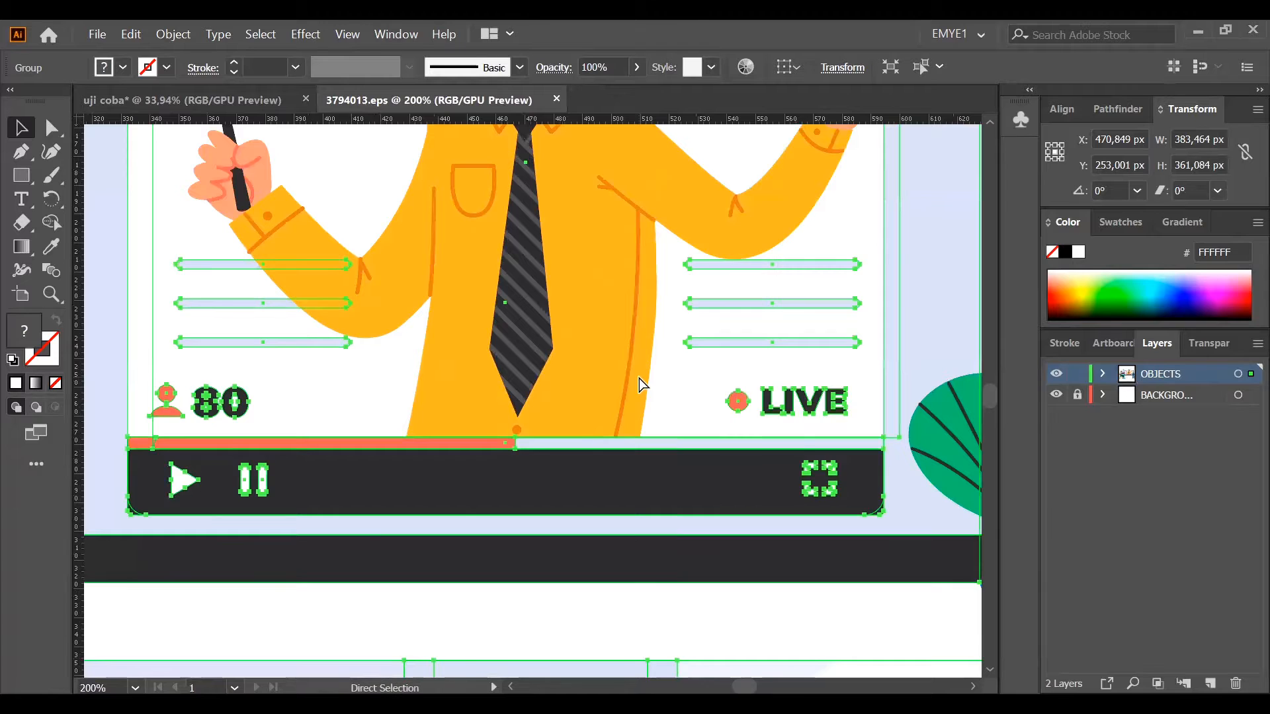
key(ctrl+minus)
key(ctrl+minus)
key(ctrl+minus)
key(ctrl+minus)
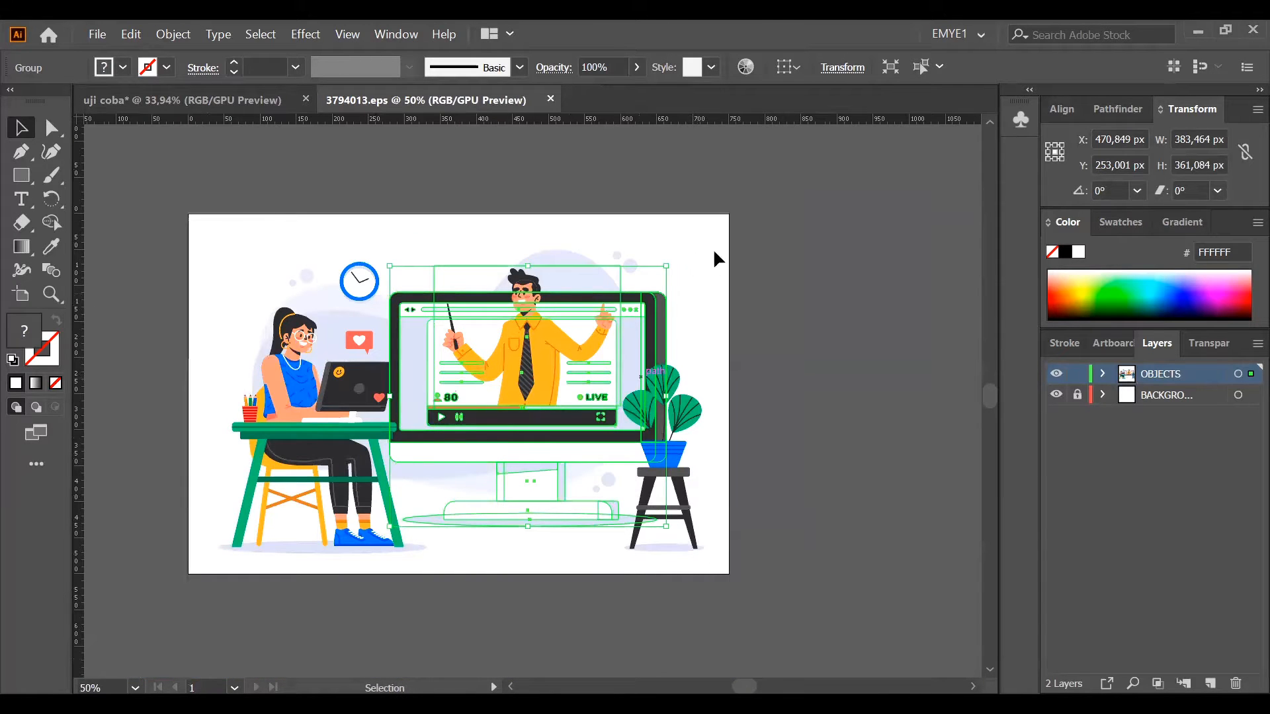
Reselect the monitor group and zoom in on it to 100%.
click(776, 188)
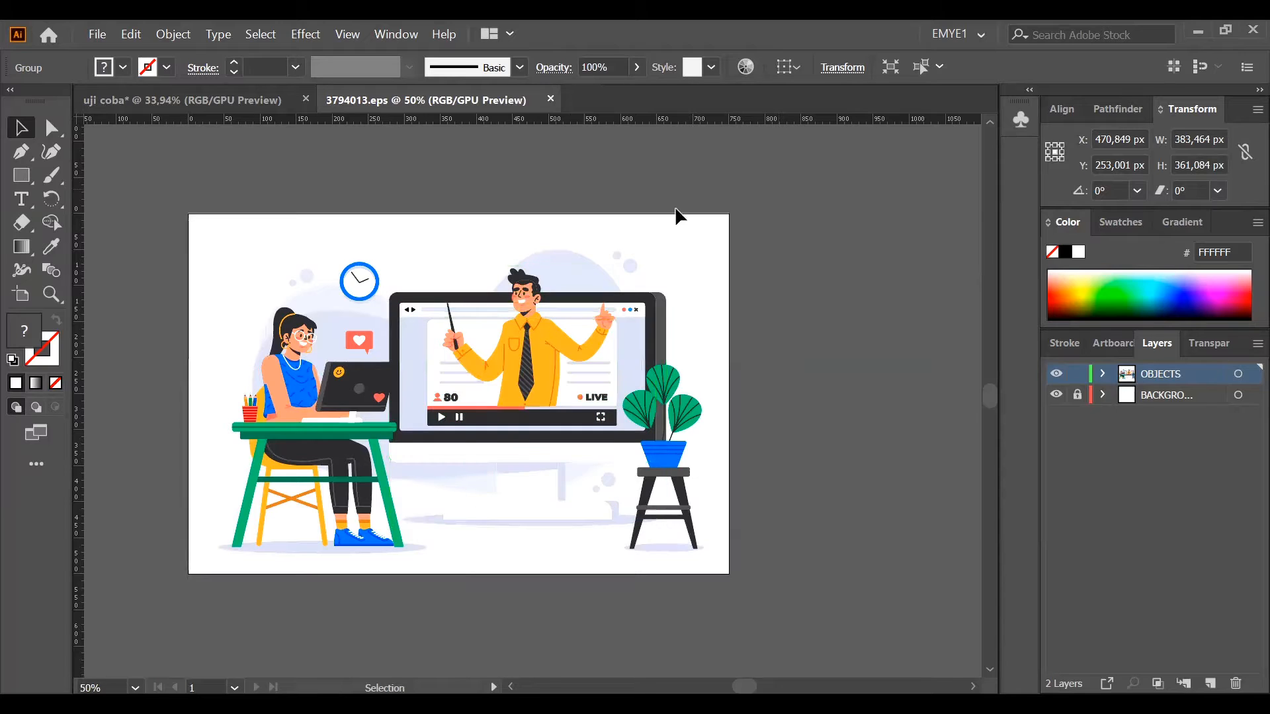
click(491, 312)
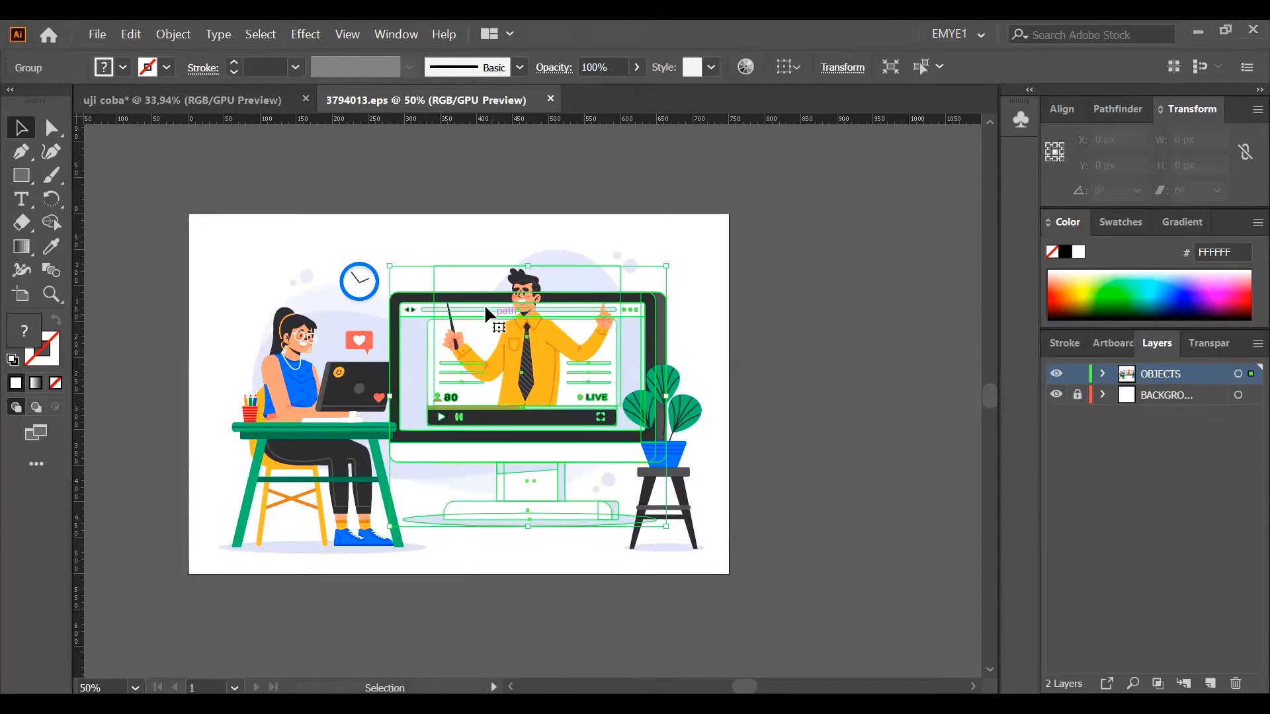
click(396, 34)
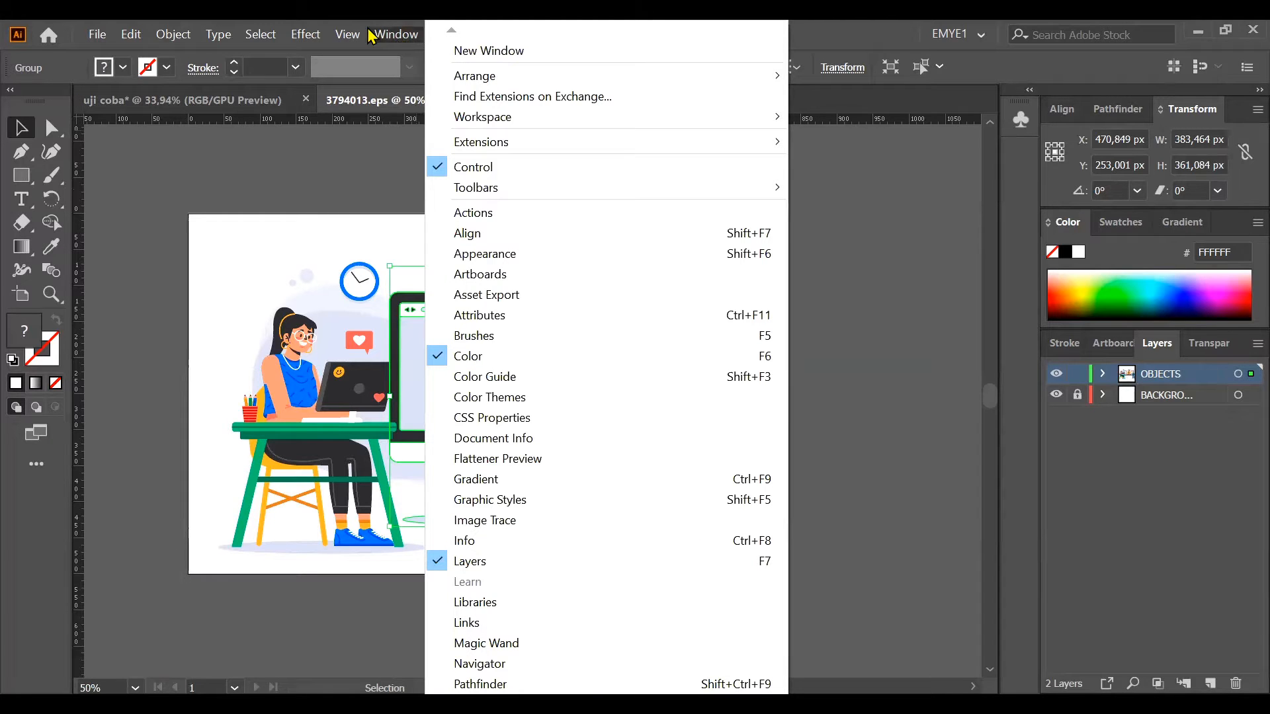
mouse_move(346, 33)
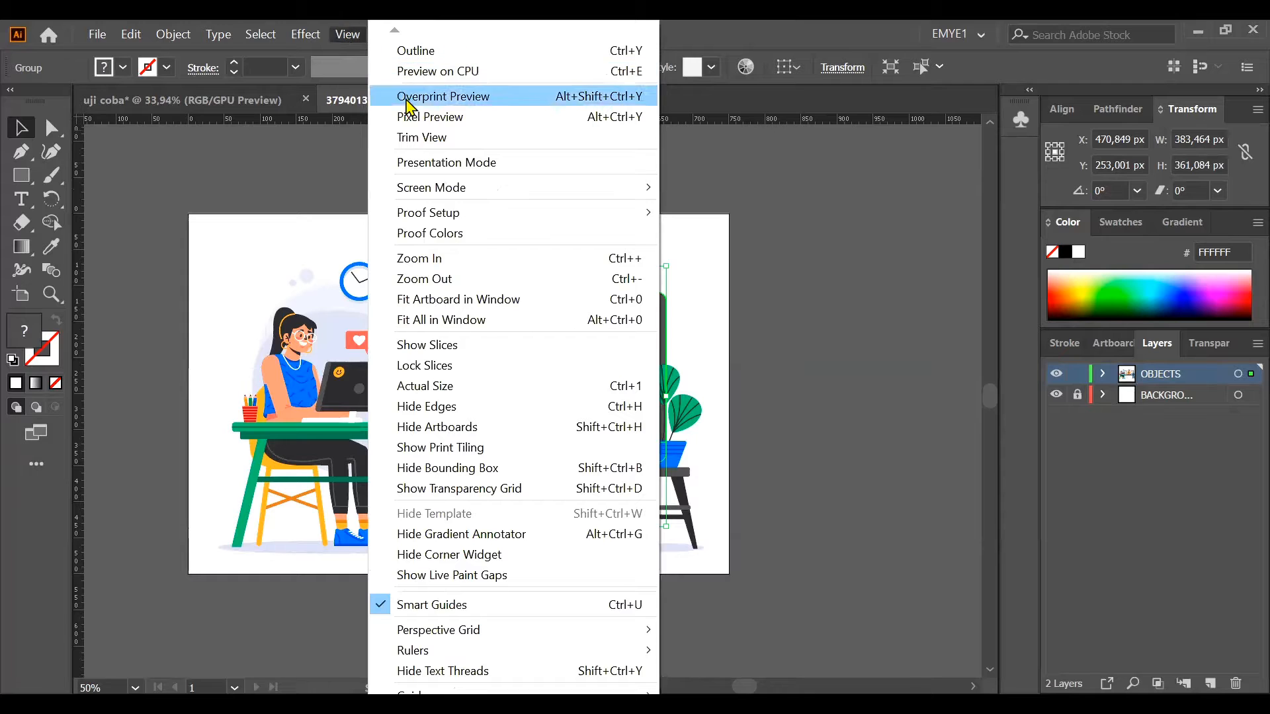
click(439, 258)
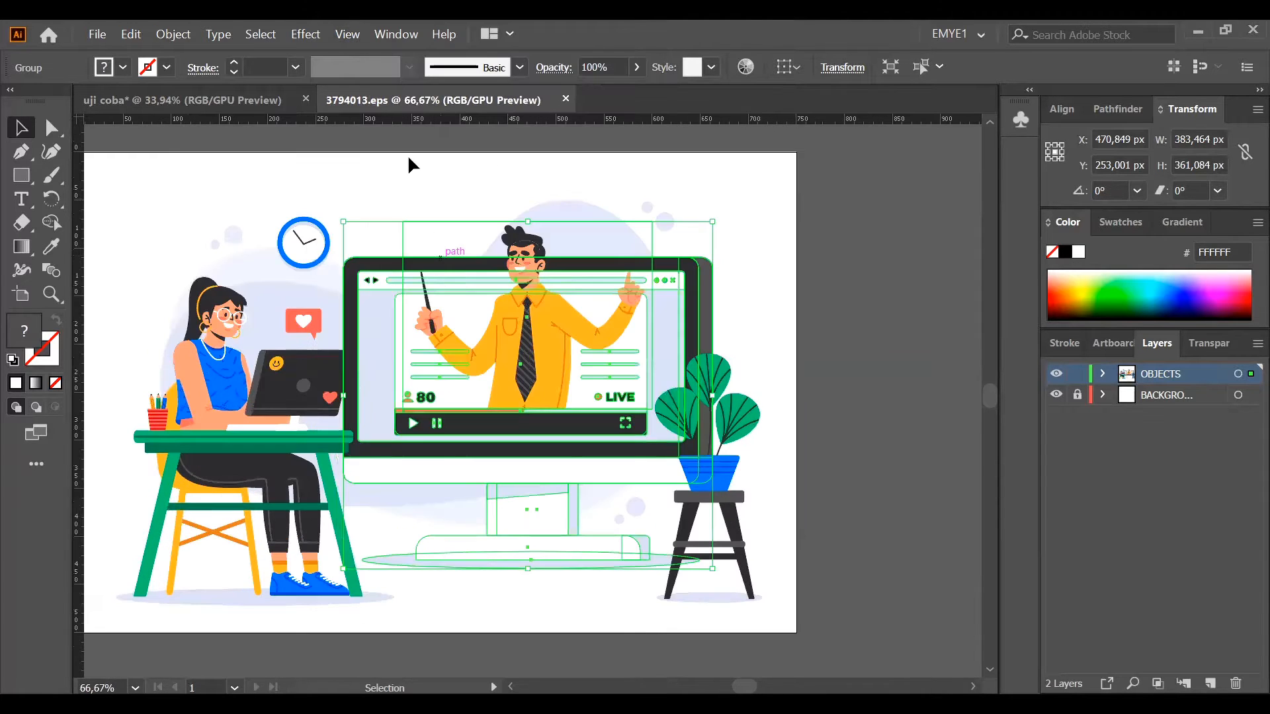
click(359, 42)
click(440, 258)
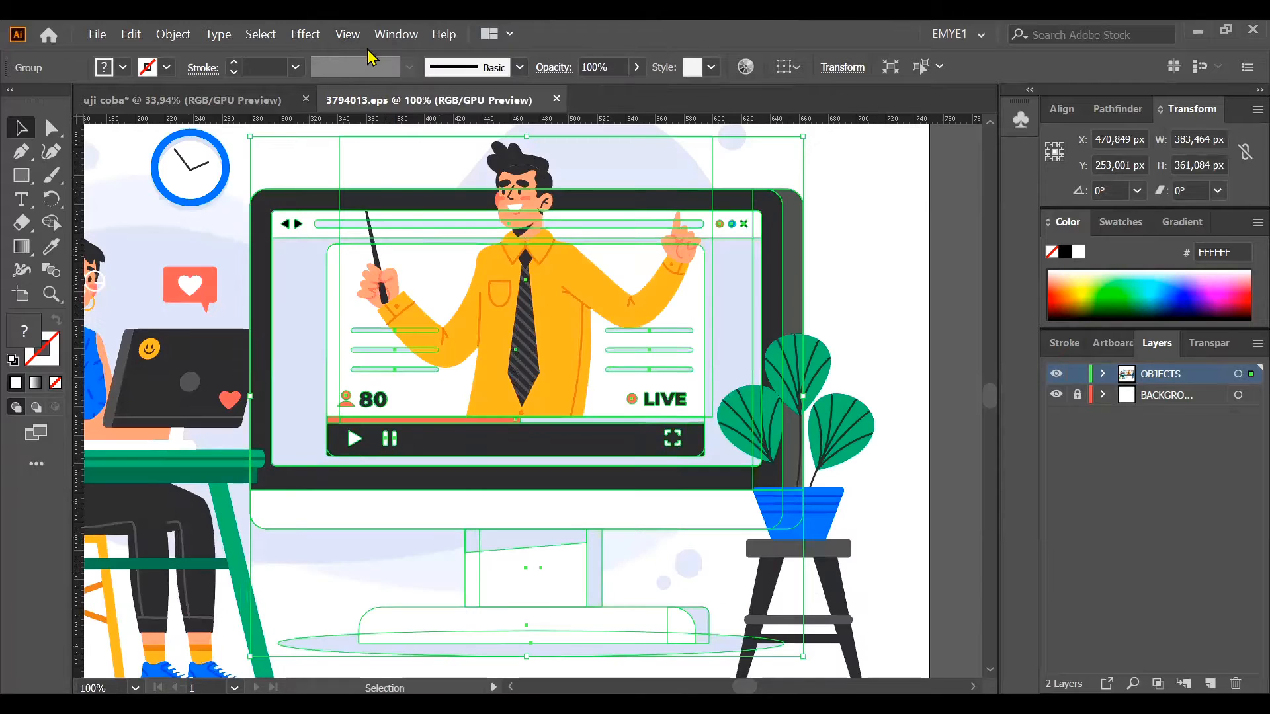
Zoom the illustration out to 50% and deselect the monitor group.
click(358, 42)
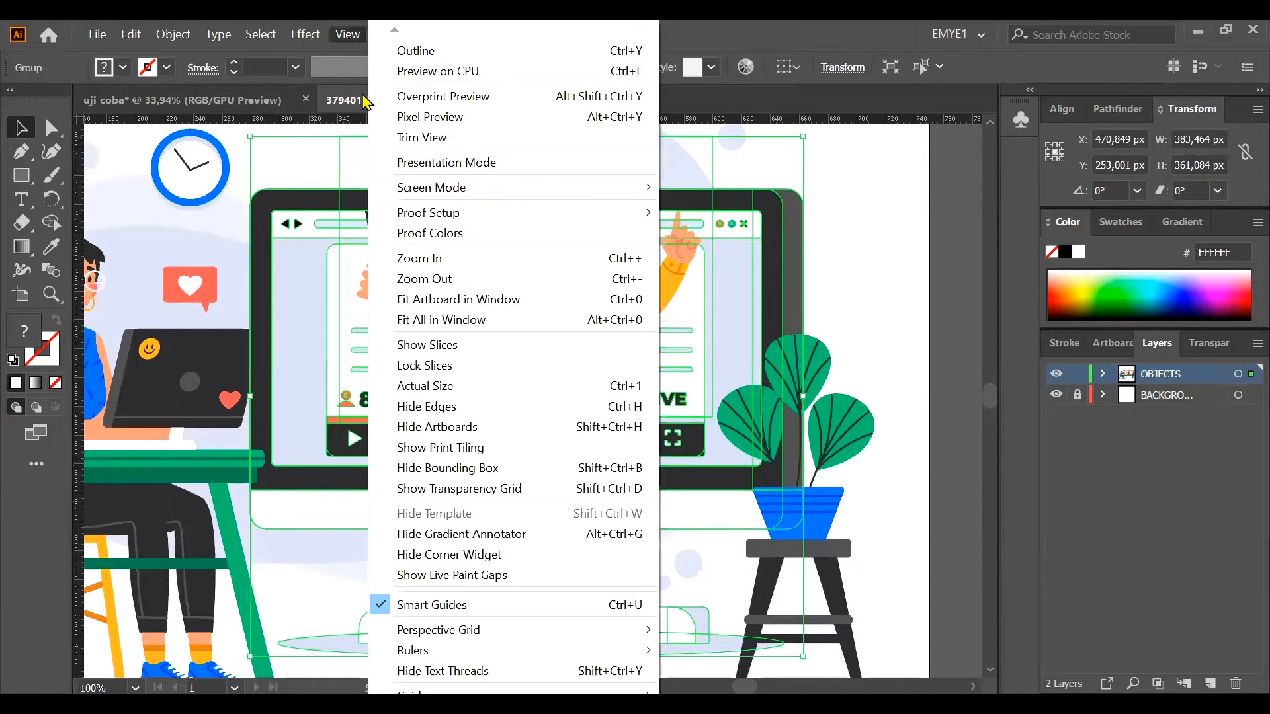
click(450, 278)
click(347, 34)
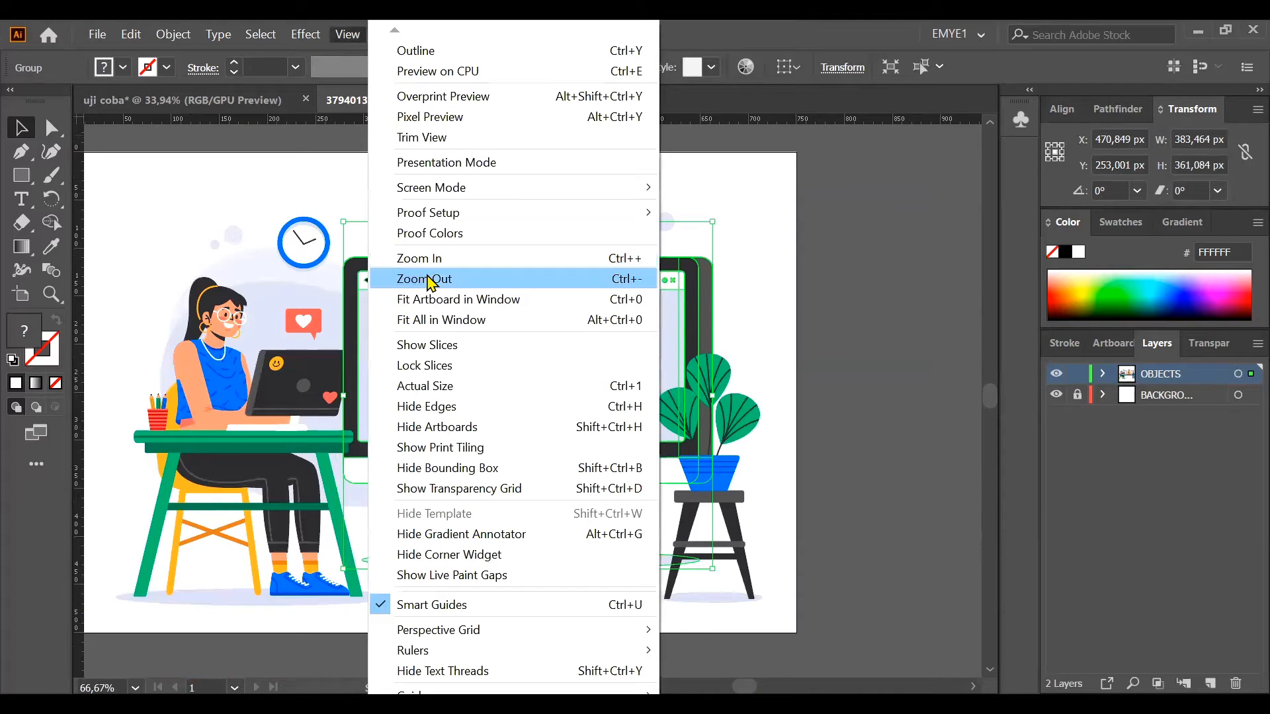
click(428, 281)
click(777, 351)
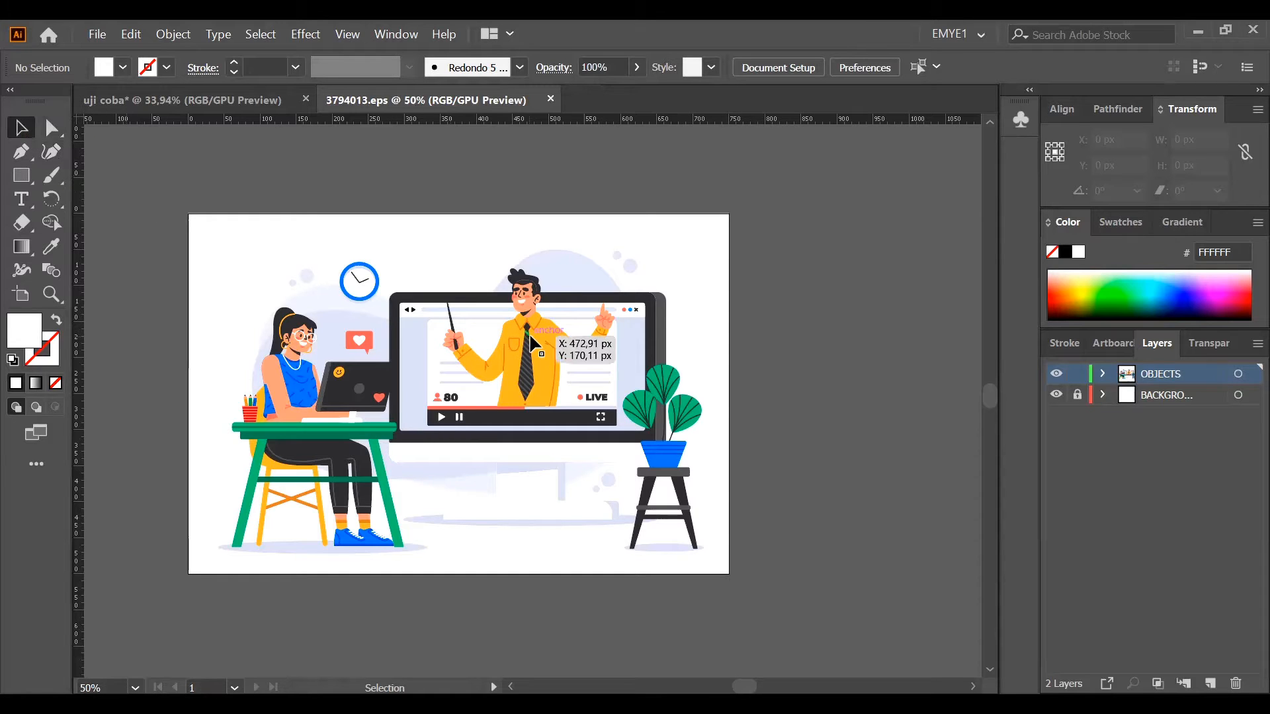
Isolate the monitor group's nested groups level by level down to the teacher's hair and select the hair group.
click(530, 301)
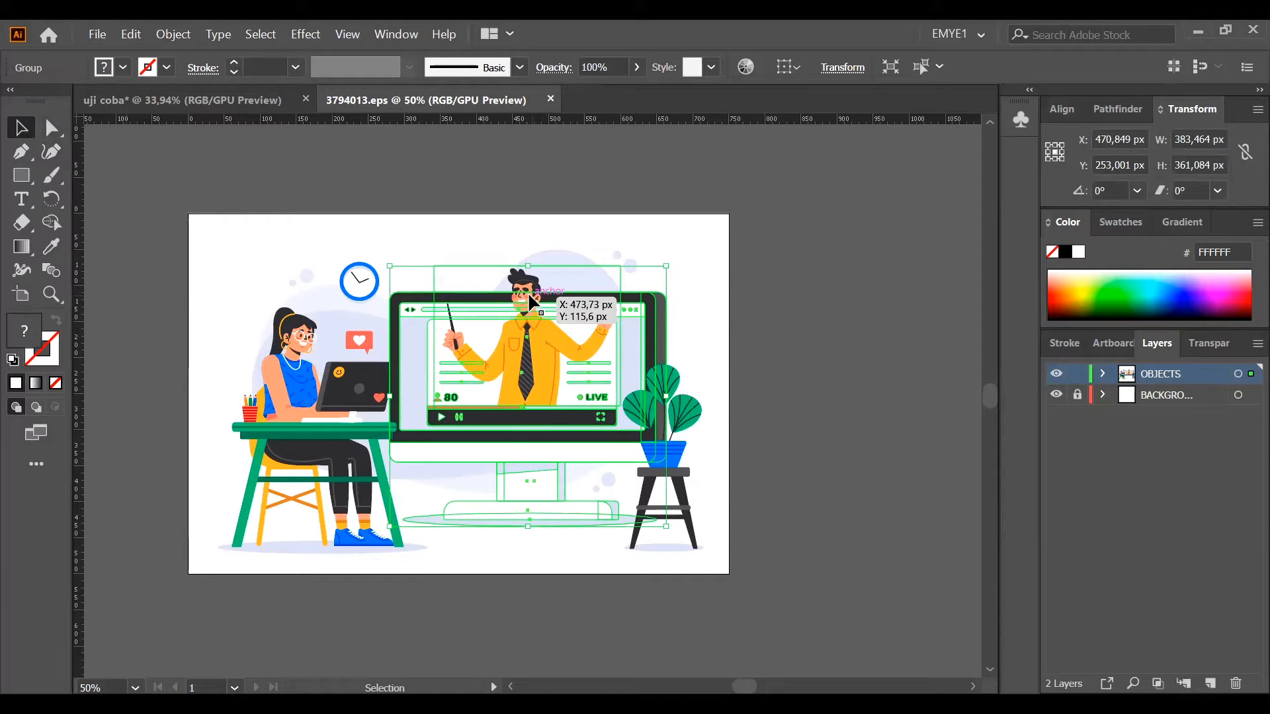
scroll(527, 292, up, 3)
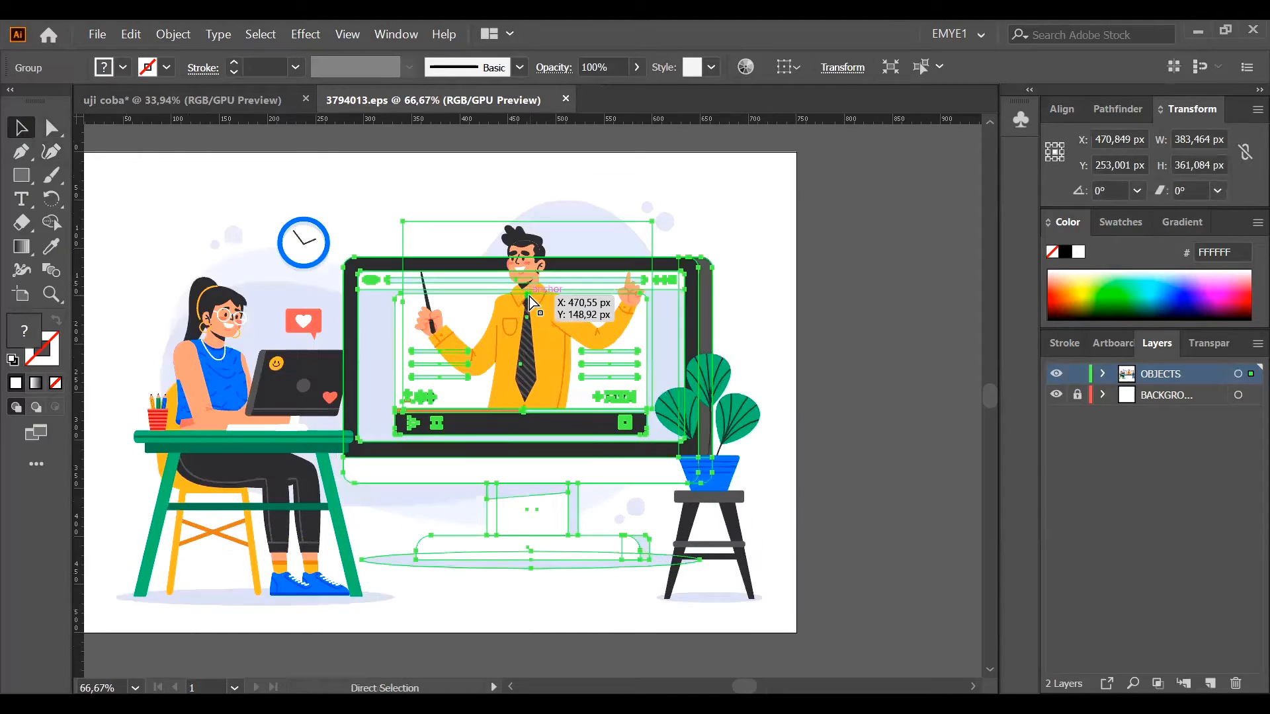
scroll(528, 291, up, 2)
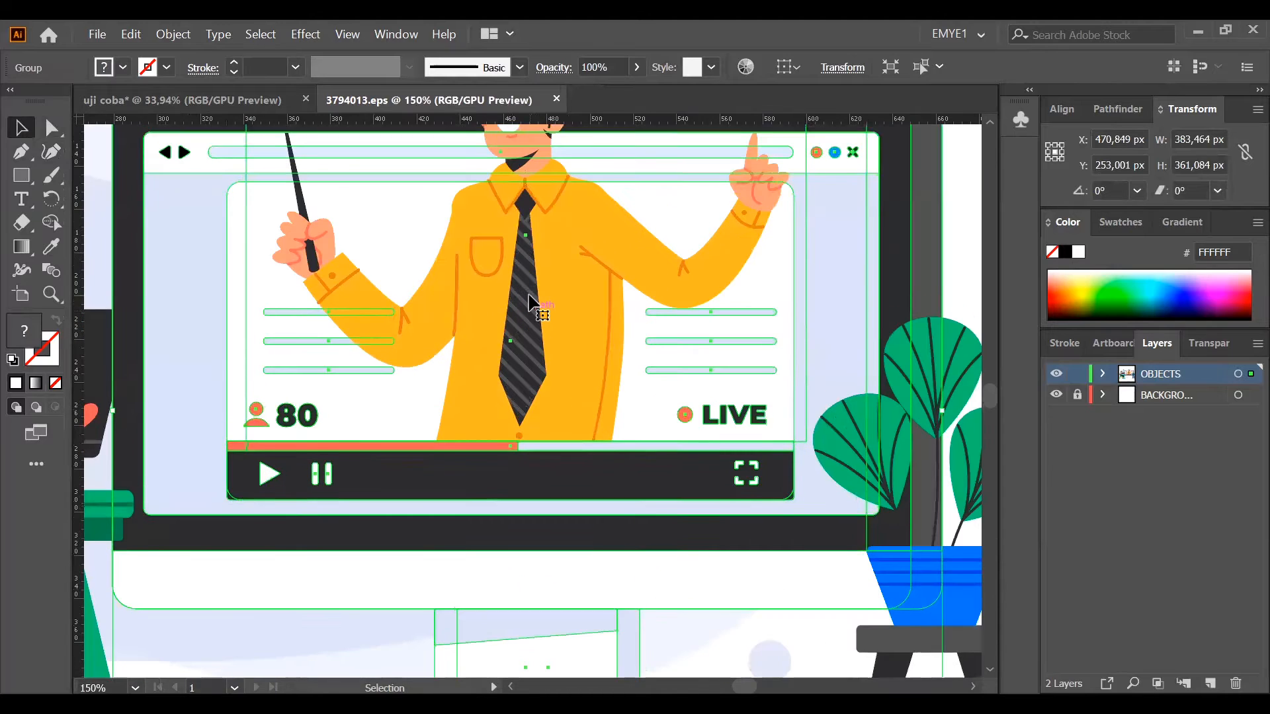
scroll(528, 291, up, 1)
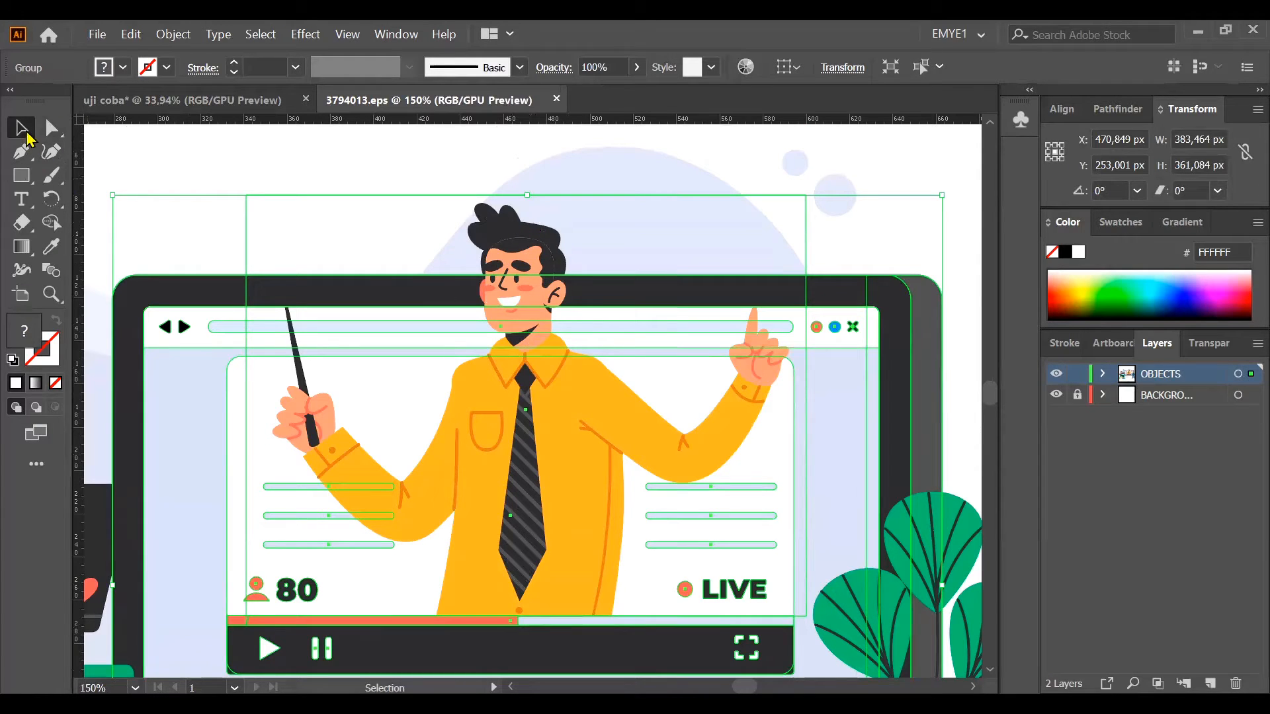
double_click(506, 238)
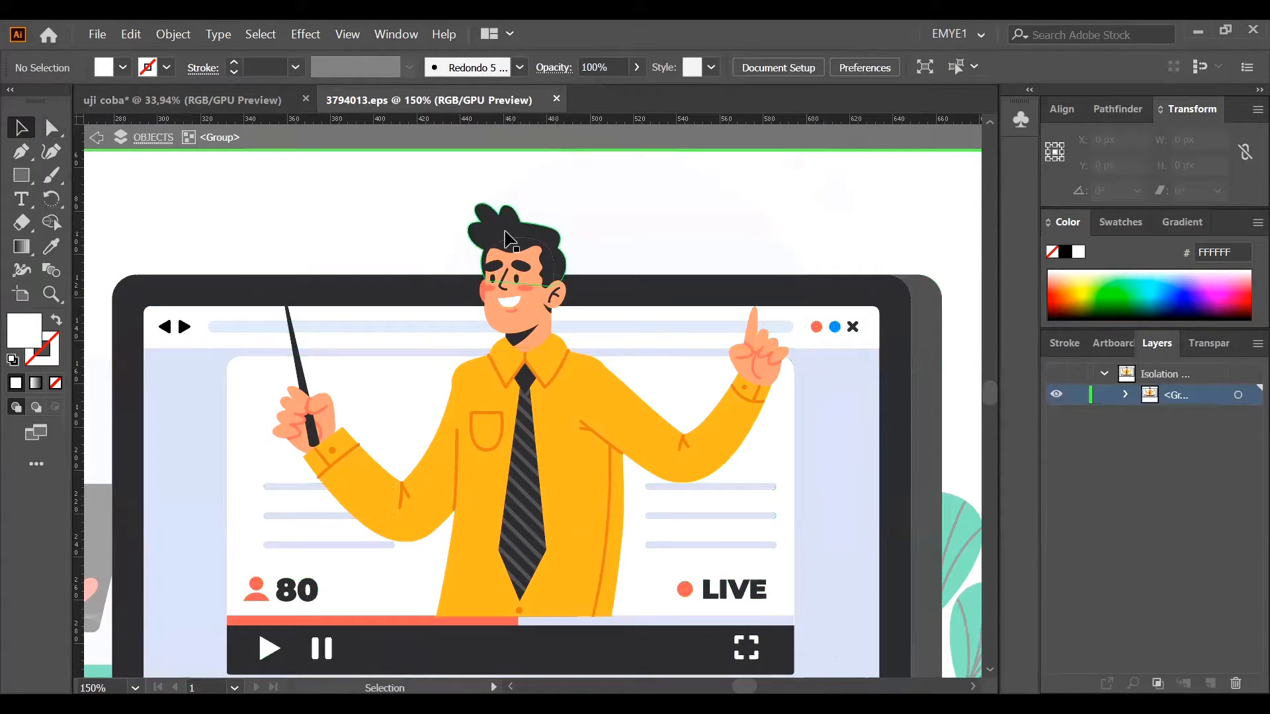
double_click(505, 238)
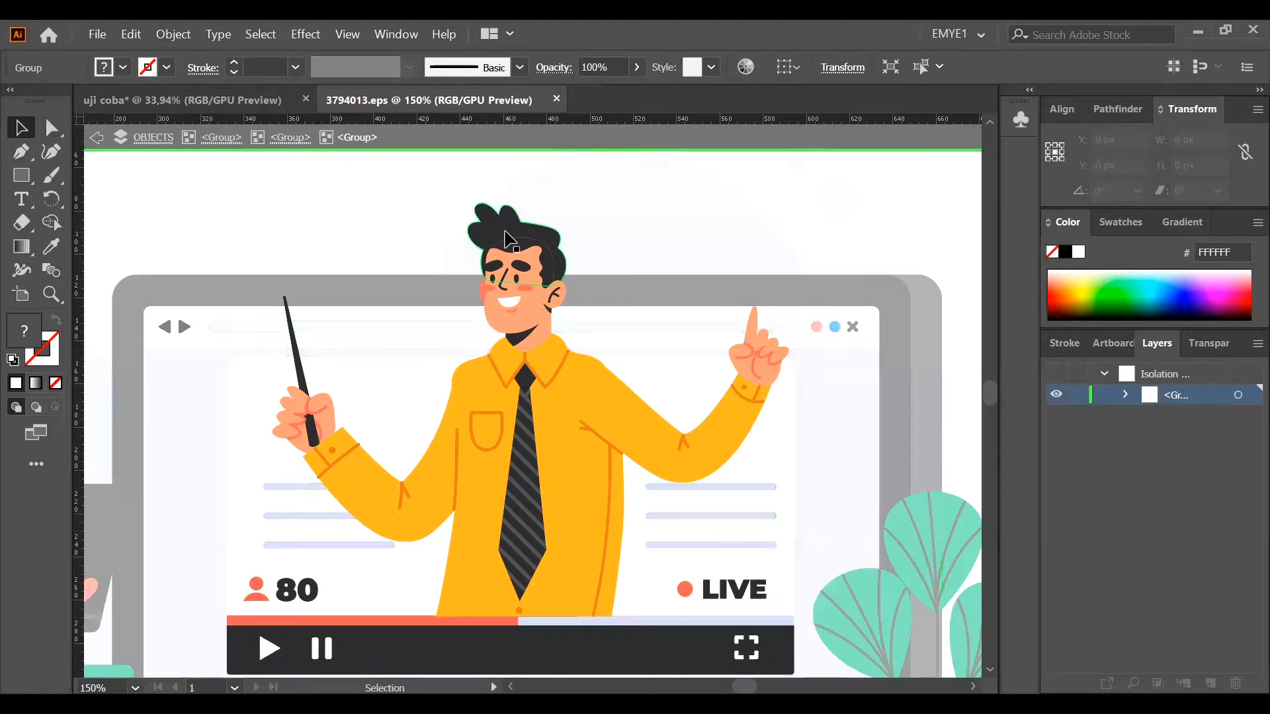
double_click(505, 238)
double_click(506, 238)
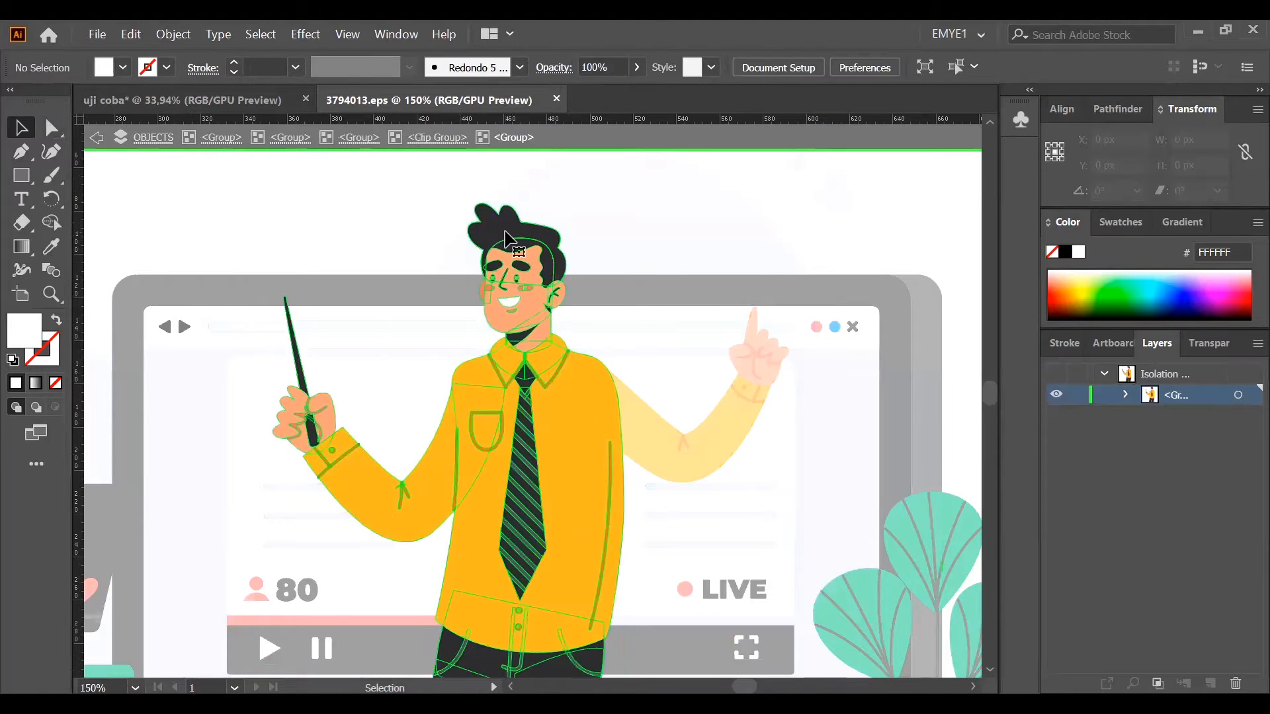
double_click(507, 237)
double_click(507, 236)
double_click(508, 236)
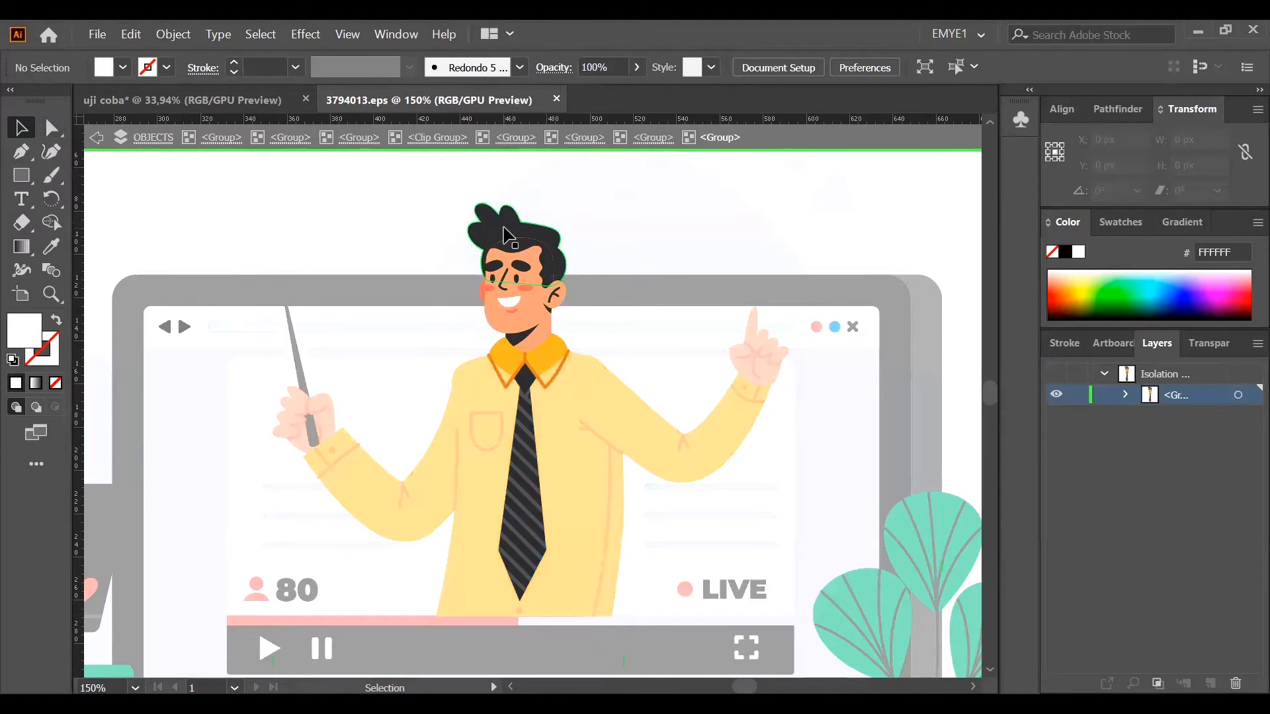
click(507, 236)
double_click(506, 236)
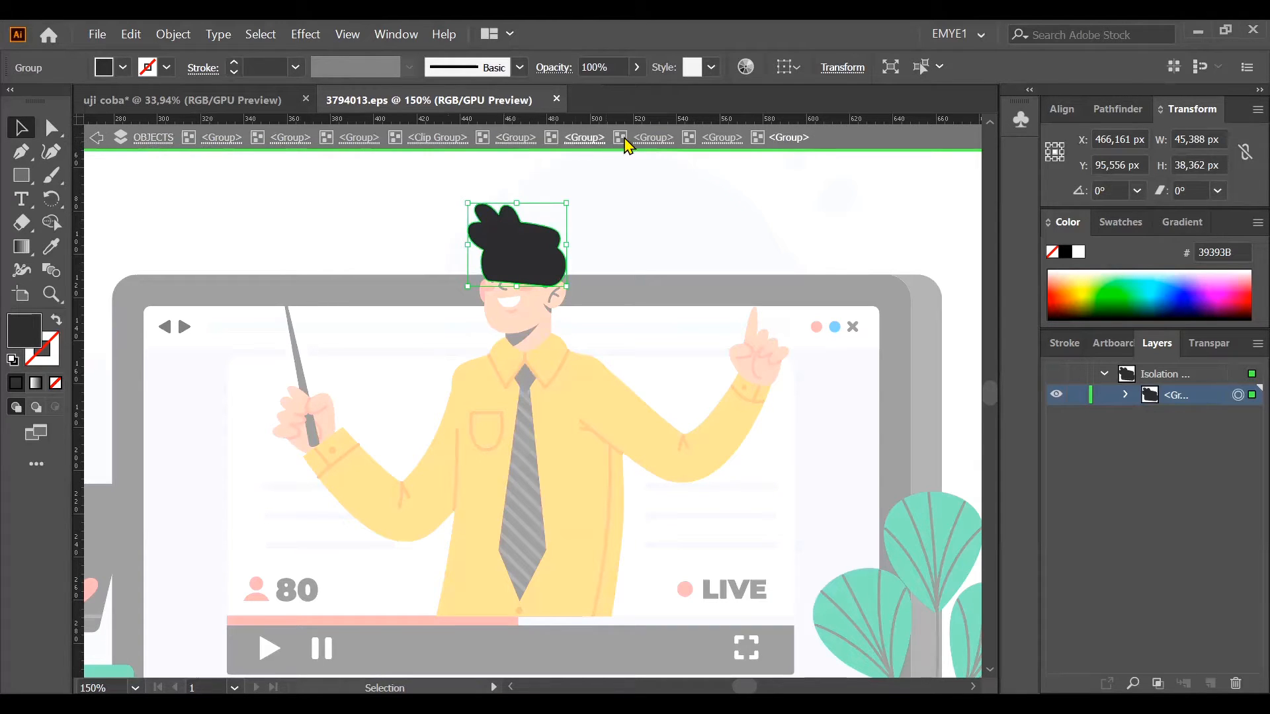
Step out of the nested group isolation level by level, from the teacher's hair up to the OBJECTS layer.
click(96, 138)
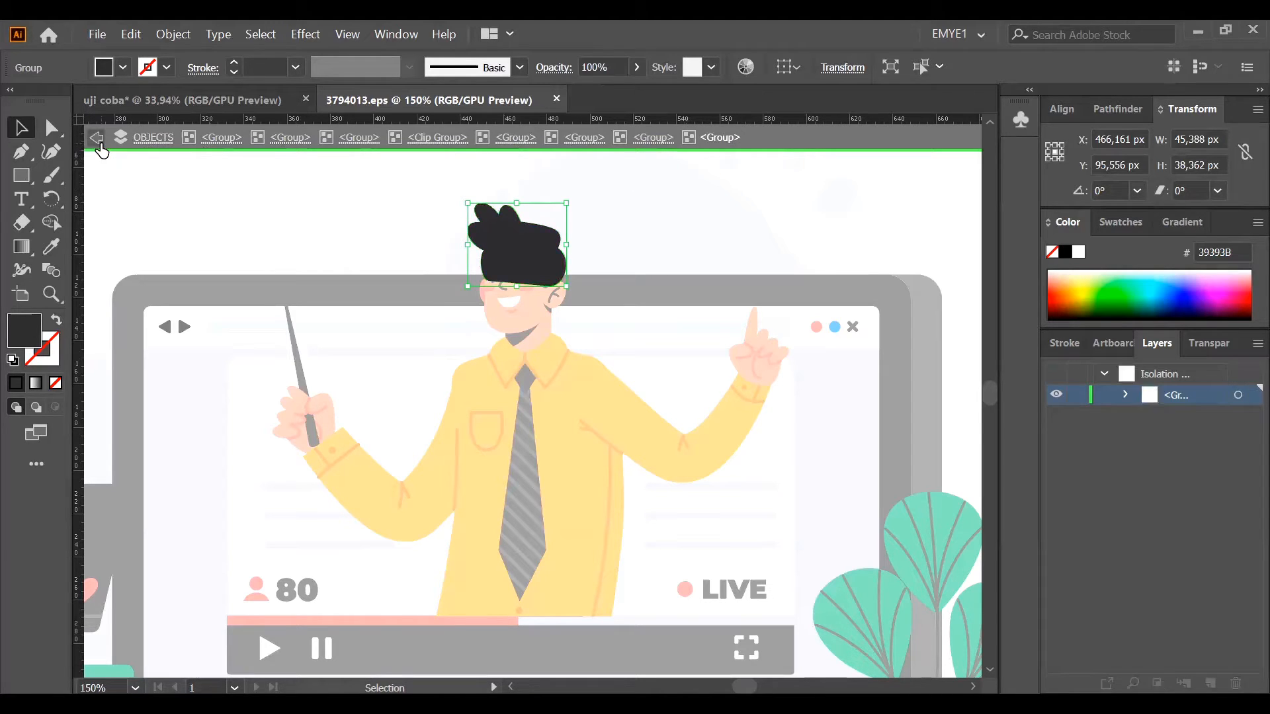
click(96, 137)
click(99, 142)
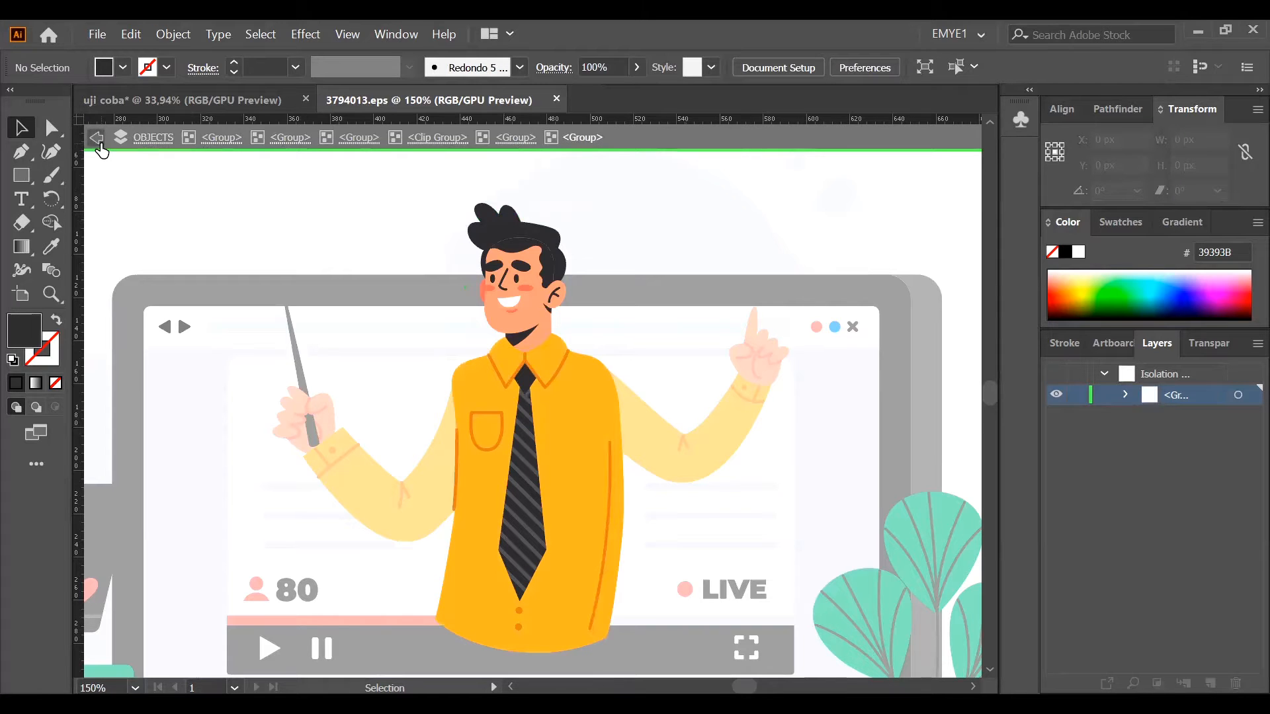
click(100, 142)
click(101, 145)
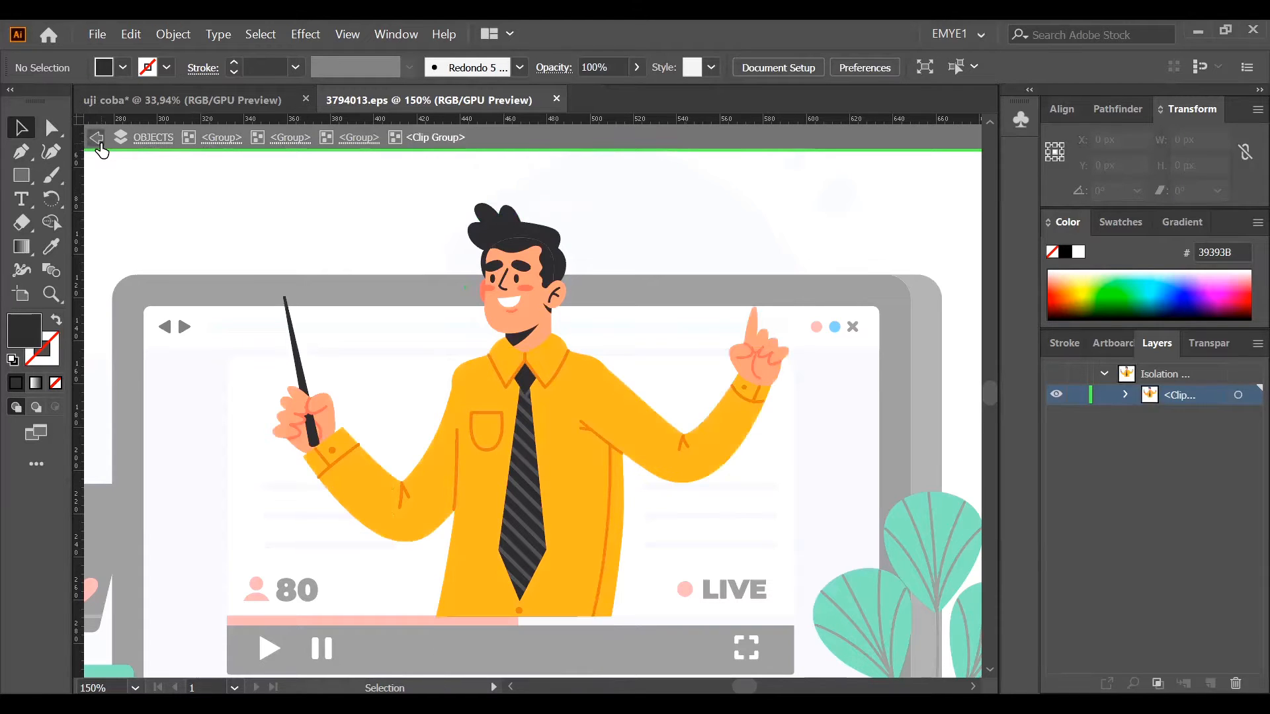
click(100, 146)
click(101, 146)
click(97, 137)
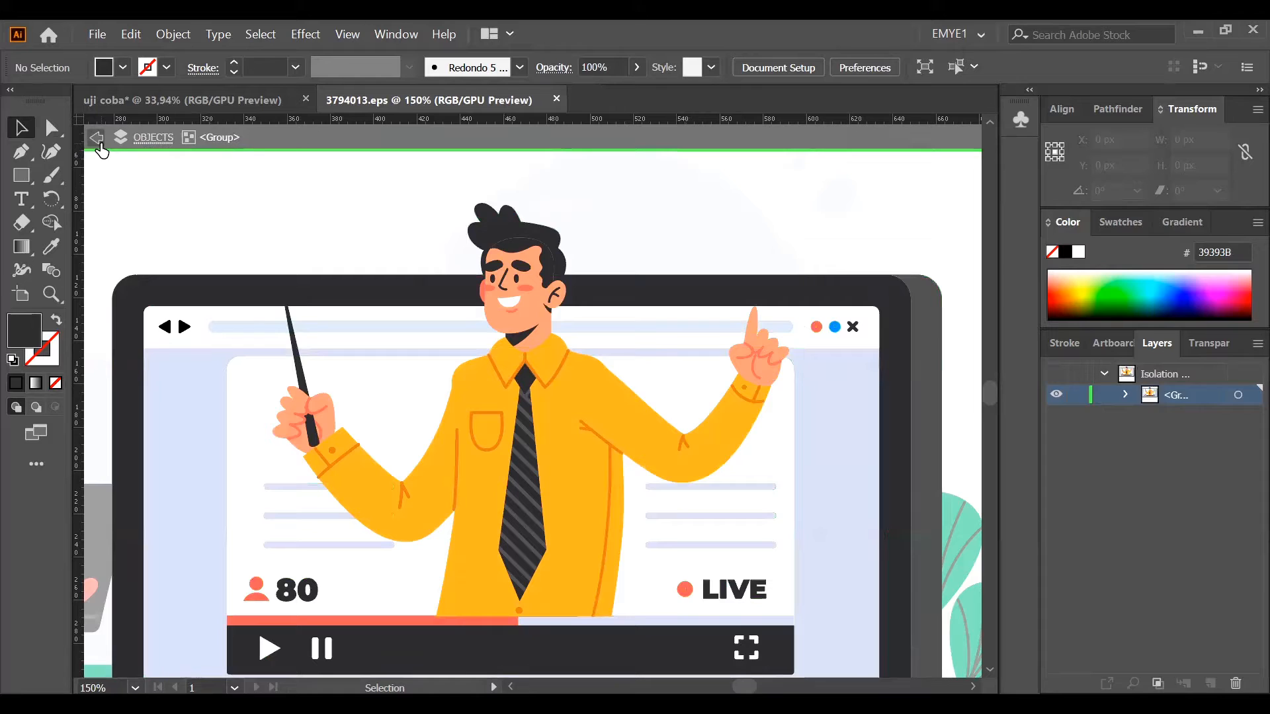
click(96, 138)
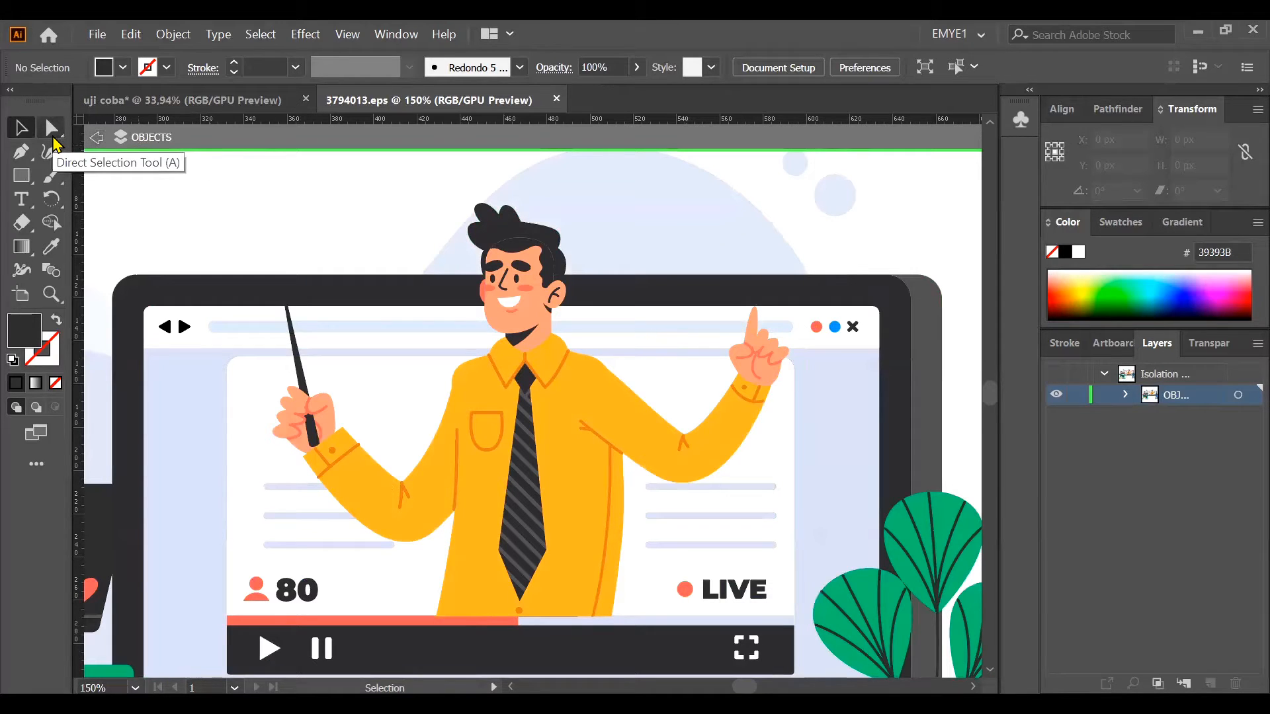
Select the teacher's hair path with the Direct Selection tool, and clear the selection with the Lasso tool.
click(53, 136)
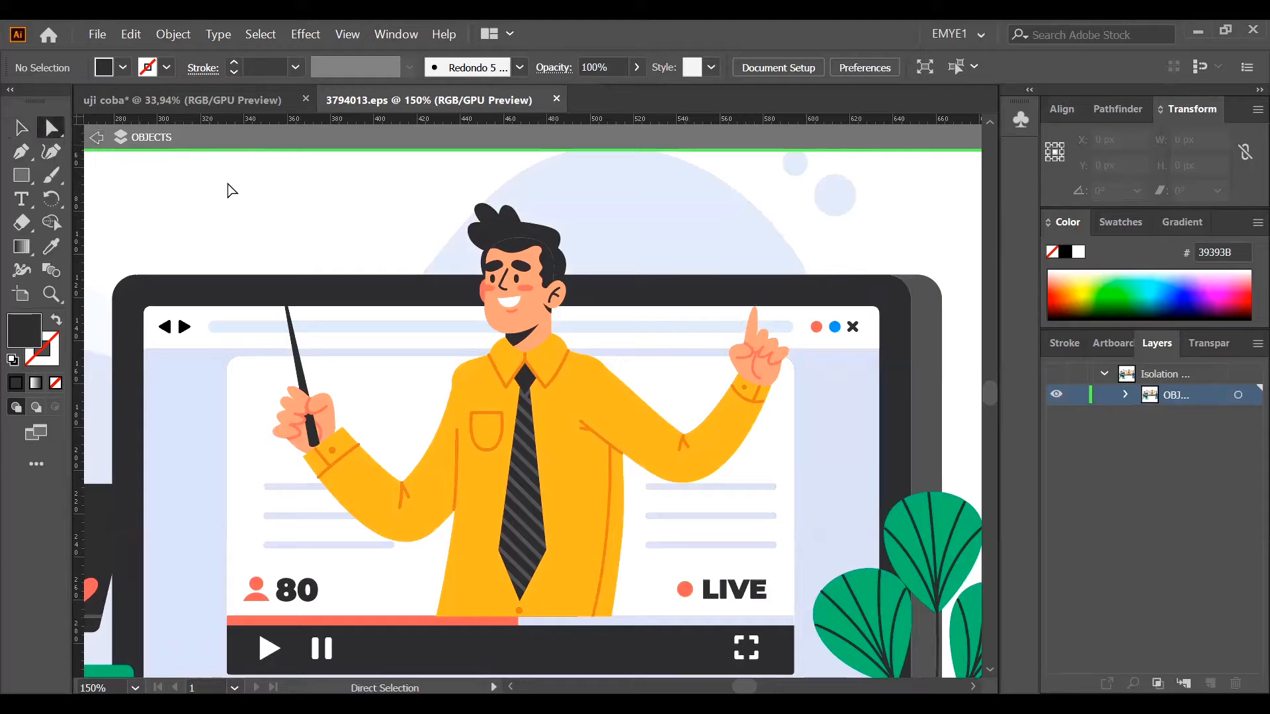
click(513, 231)
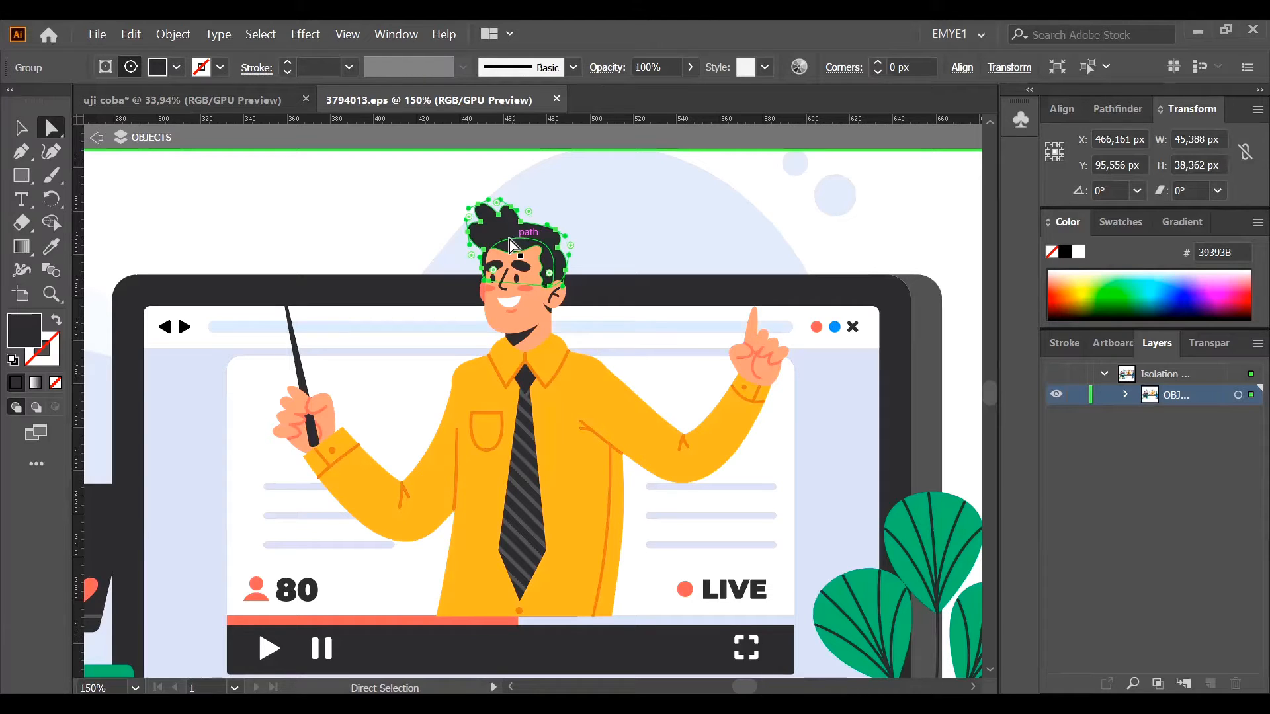
right_click(55, 126)
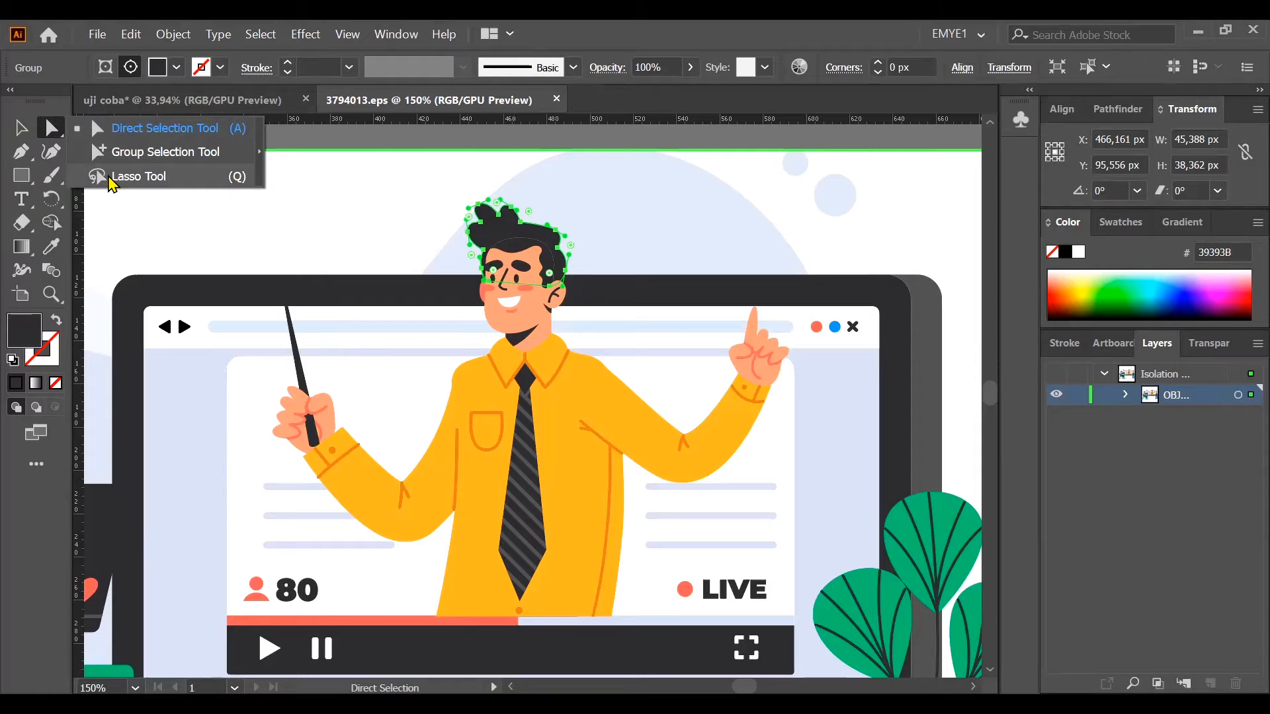
click(112, 176)
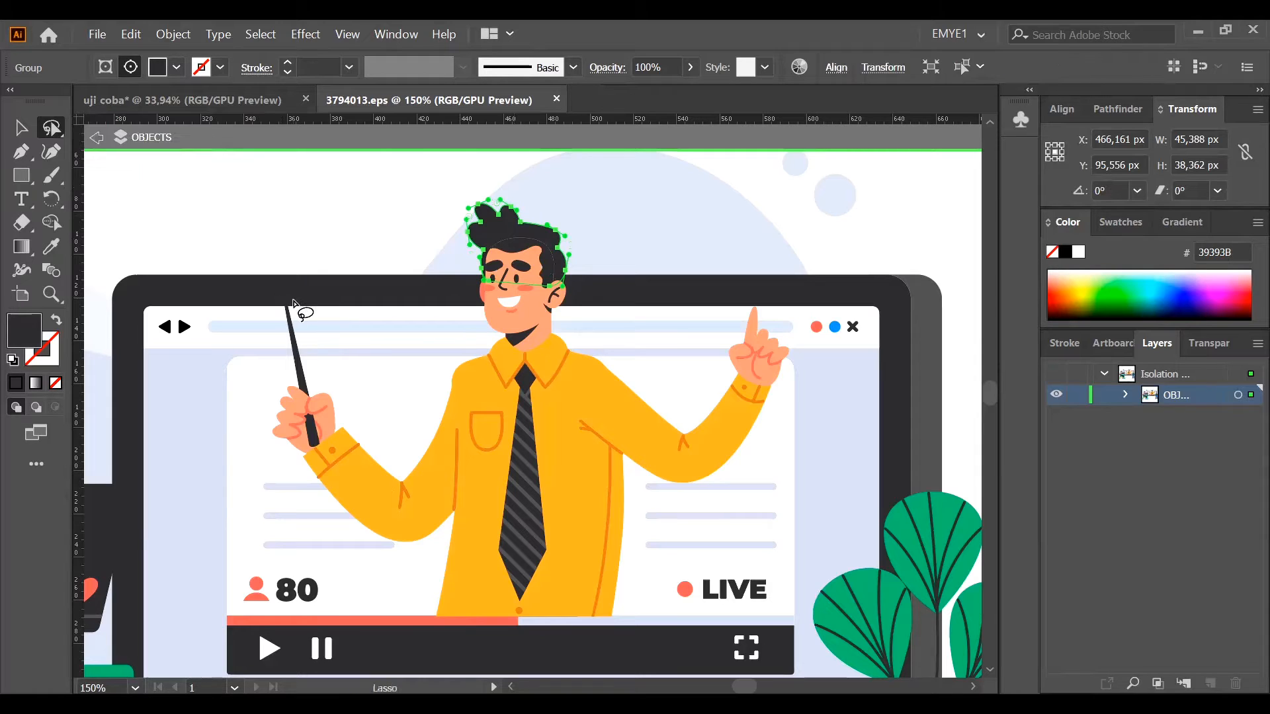
click(320, 303)
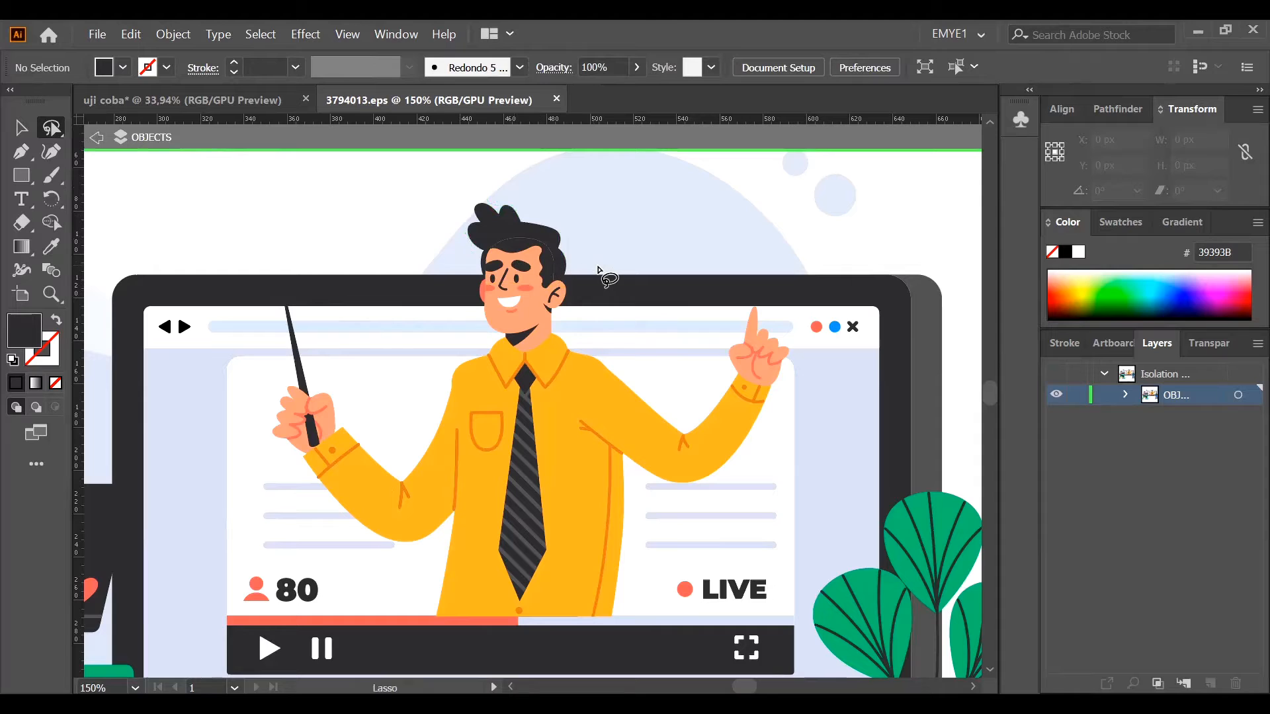
Zoom the illustration out to 66.67% and exit isolation of the OBJECTS layer.
key(ctrl+minus)
key(ctrl+minus)
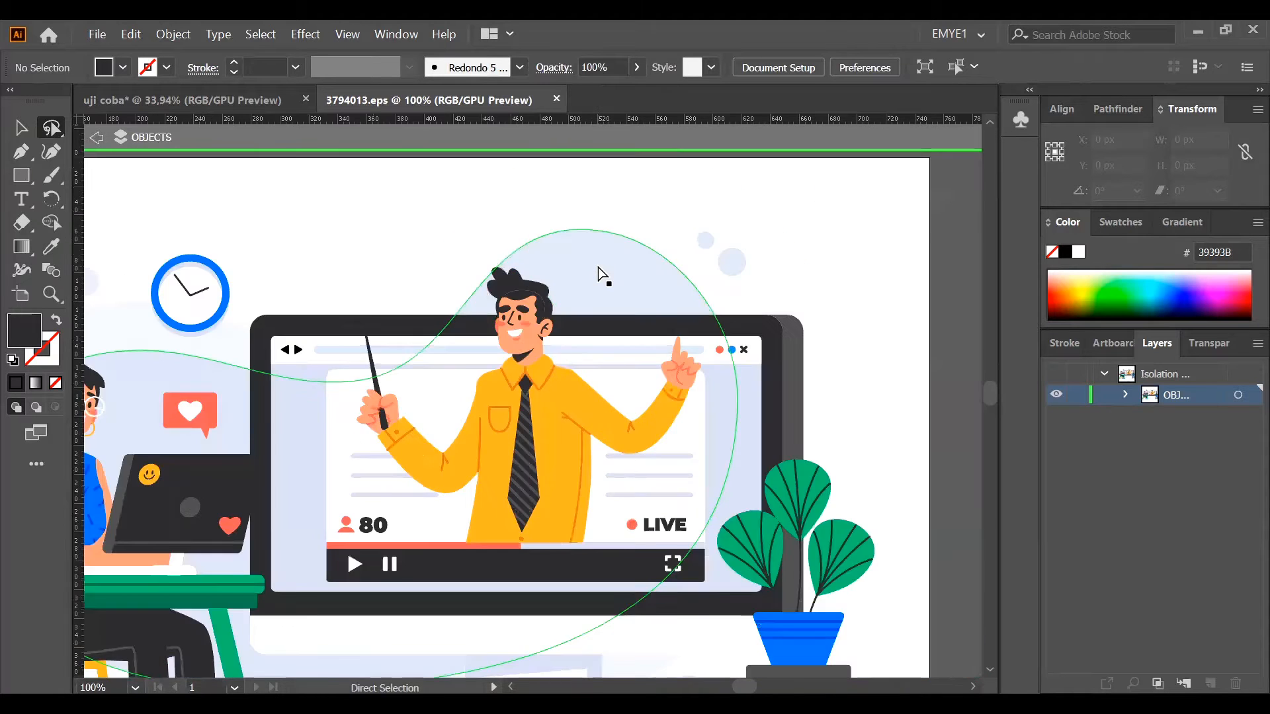
scroll(598, 270, down, 1)
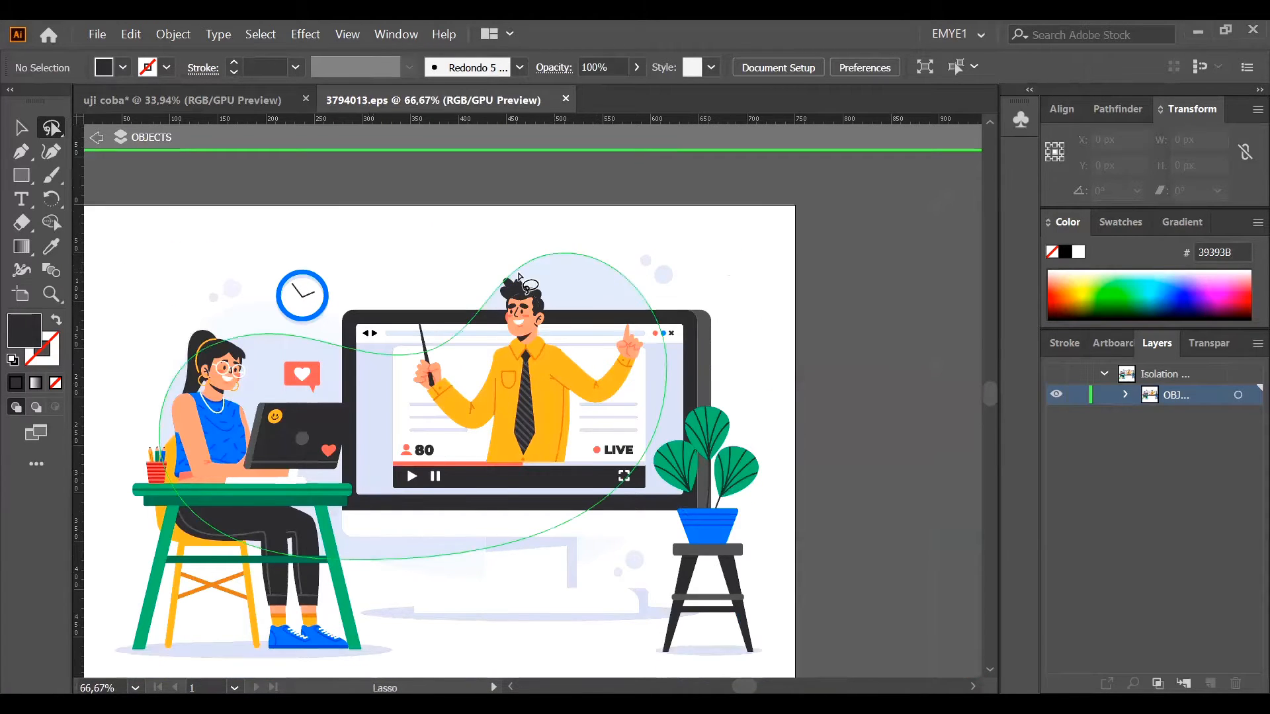
click(94, 140)
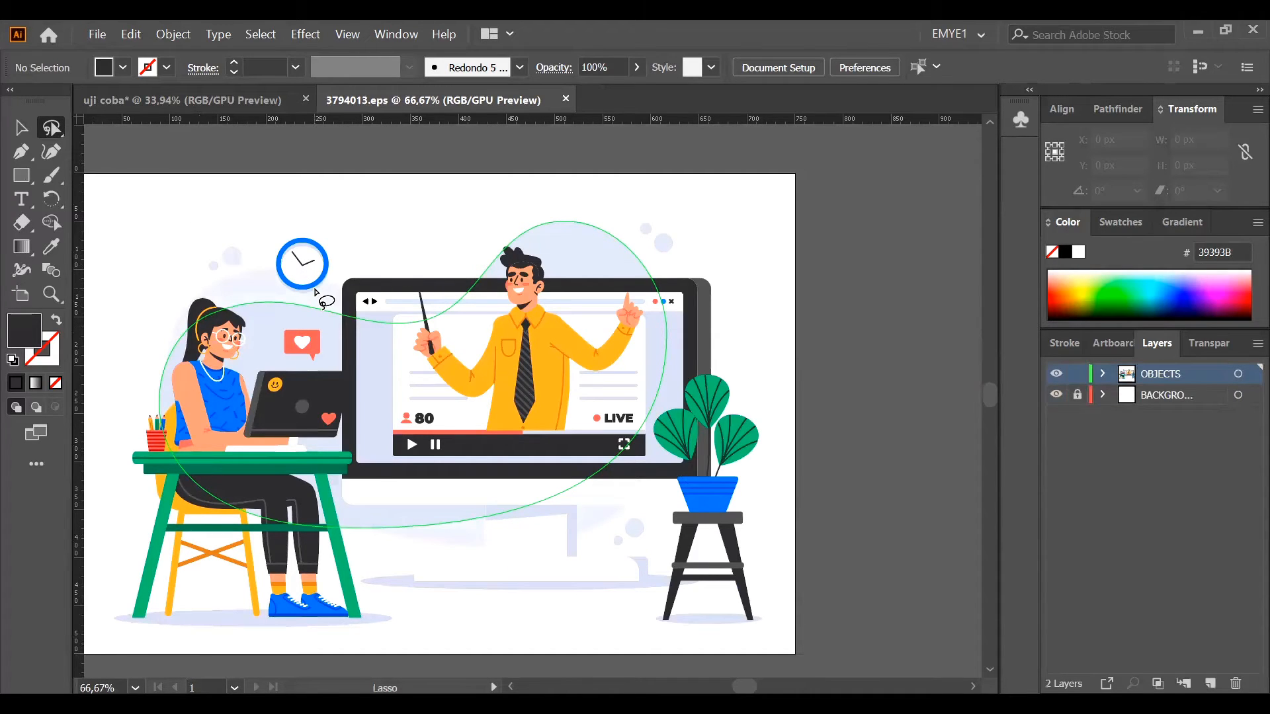
Use the Group Selection tool to select individual monitor parts, ending with the dark monitor frame.
key(a)
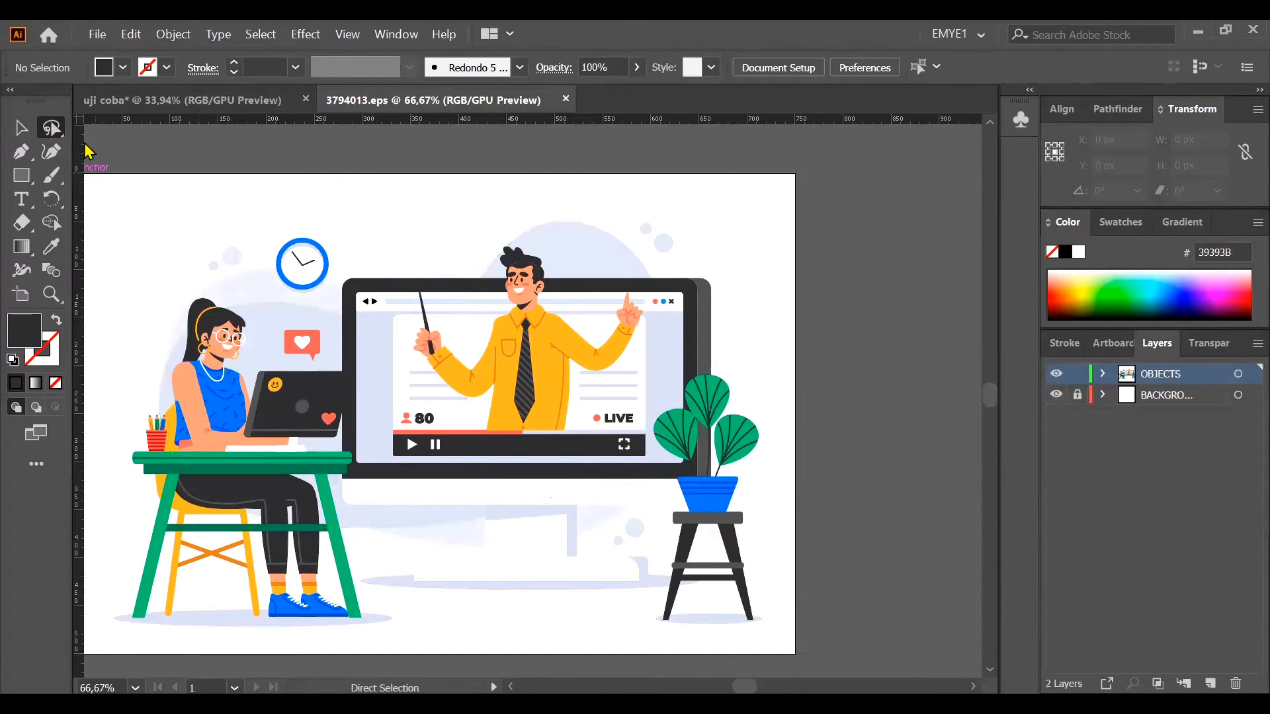
drag(52, 127, 96, 153)
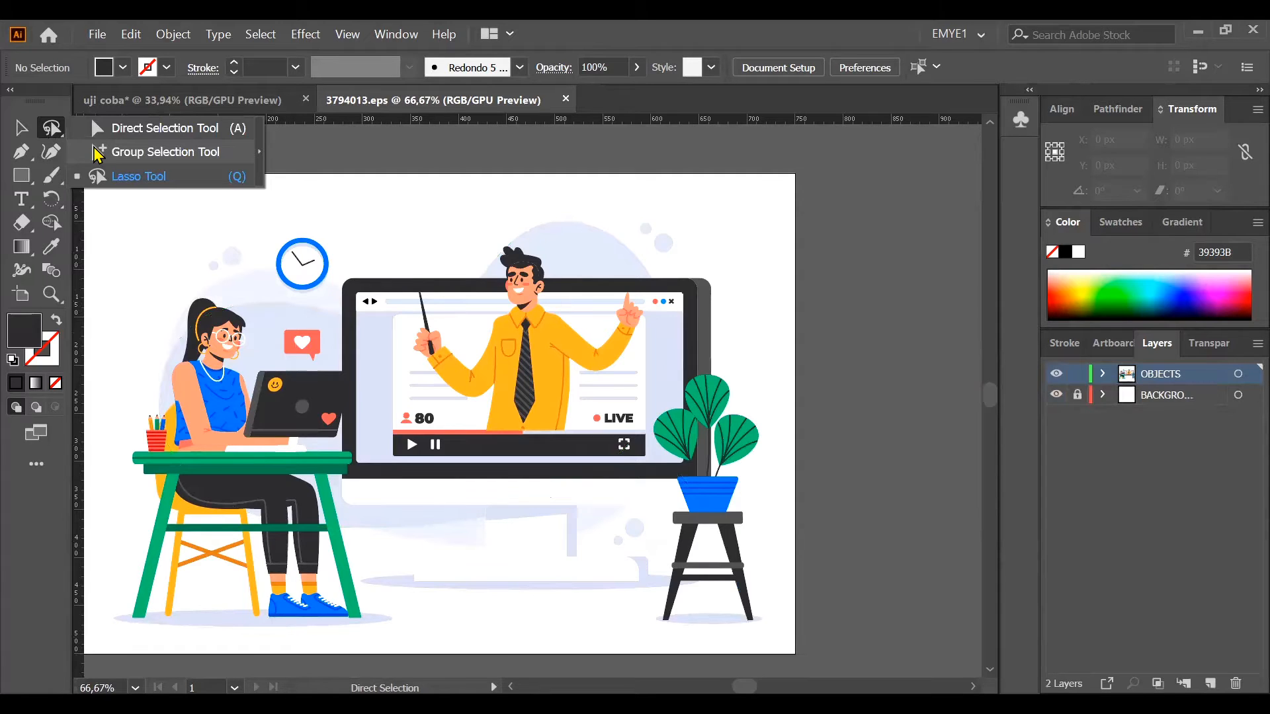
click(99, 151)
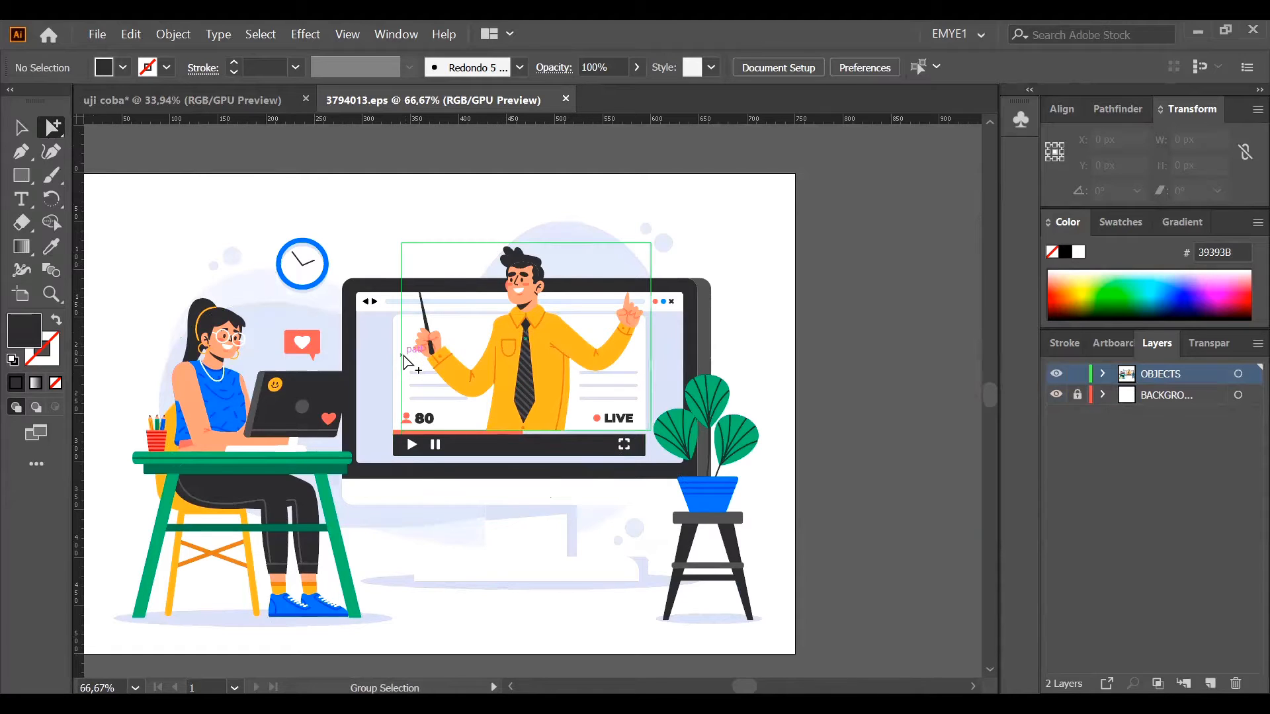
click(61, 134)
click(471, 356)
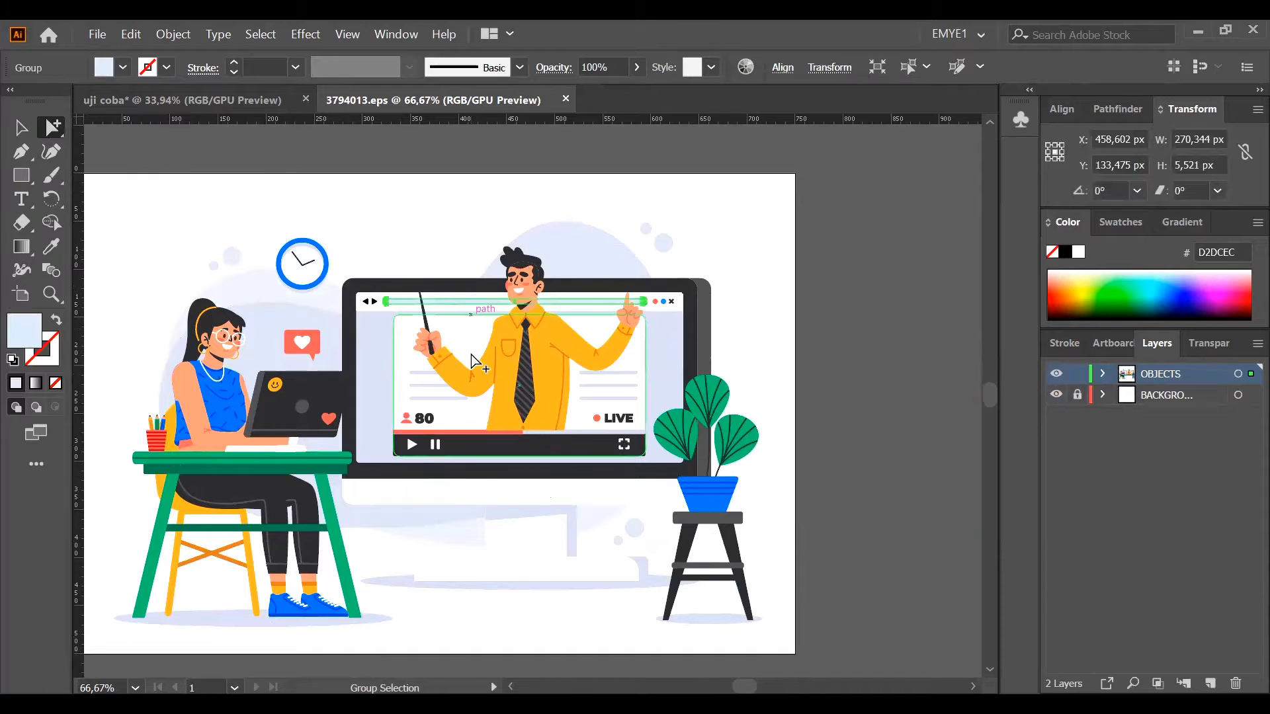
click(469, 353)
click(373, 344)
click(347, 302)
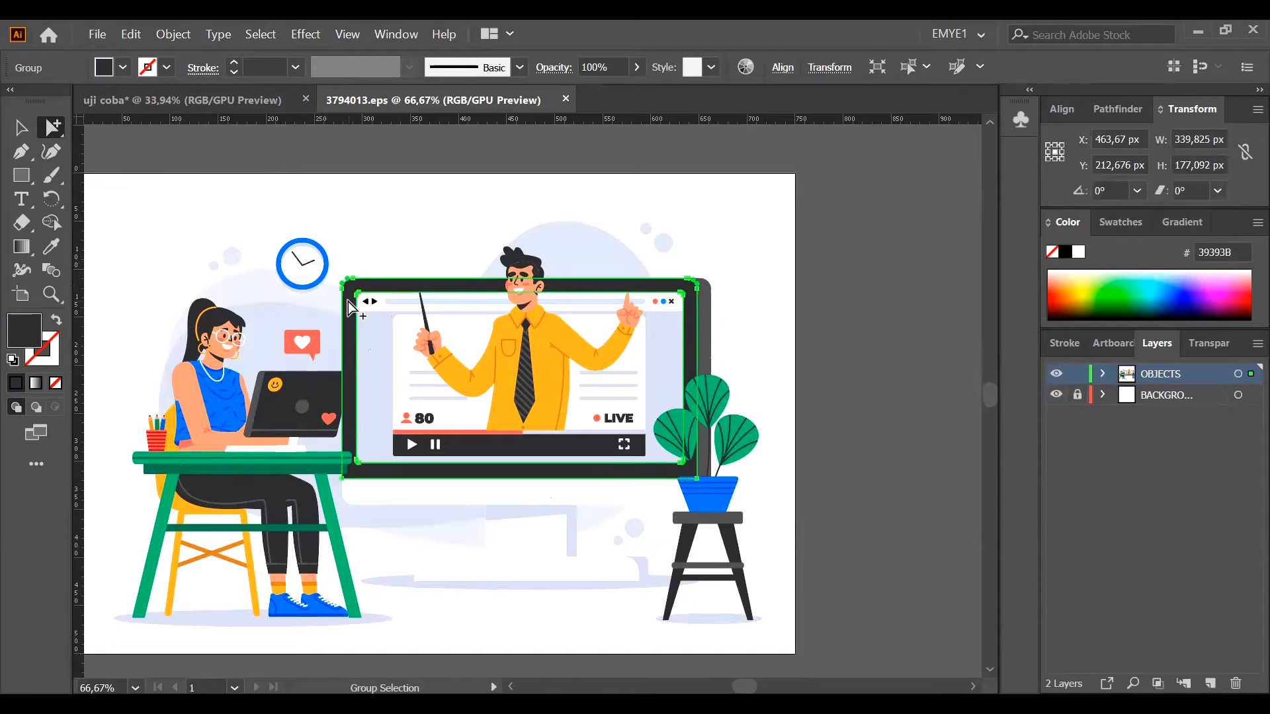
Select the white video panel inside the monitor, zoom in to 150%, and extend the selection to its whole group.
click(456, 301)
click(472, 341)
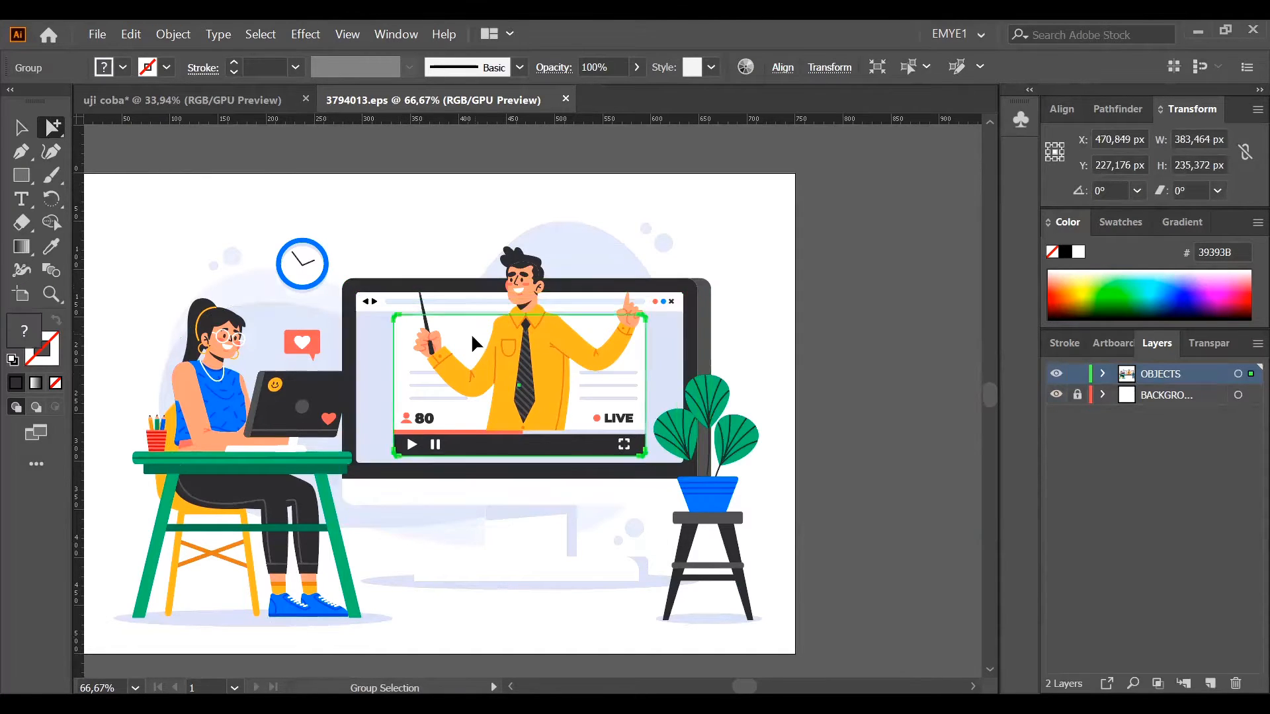
click(503, 337)
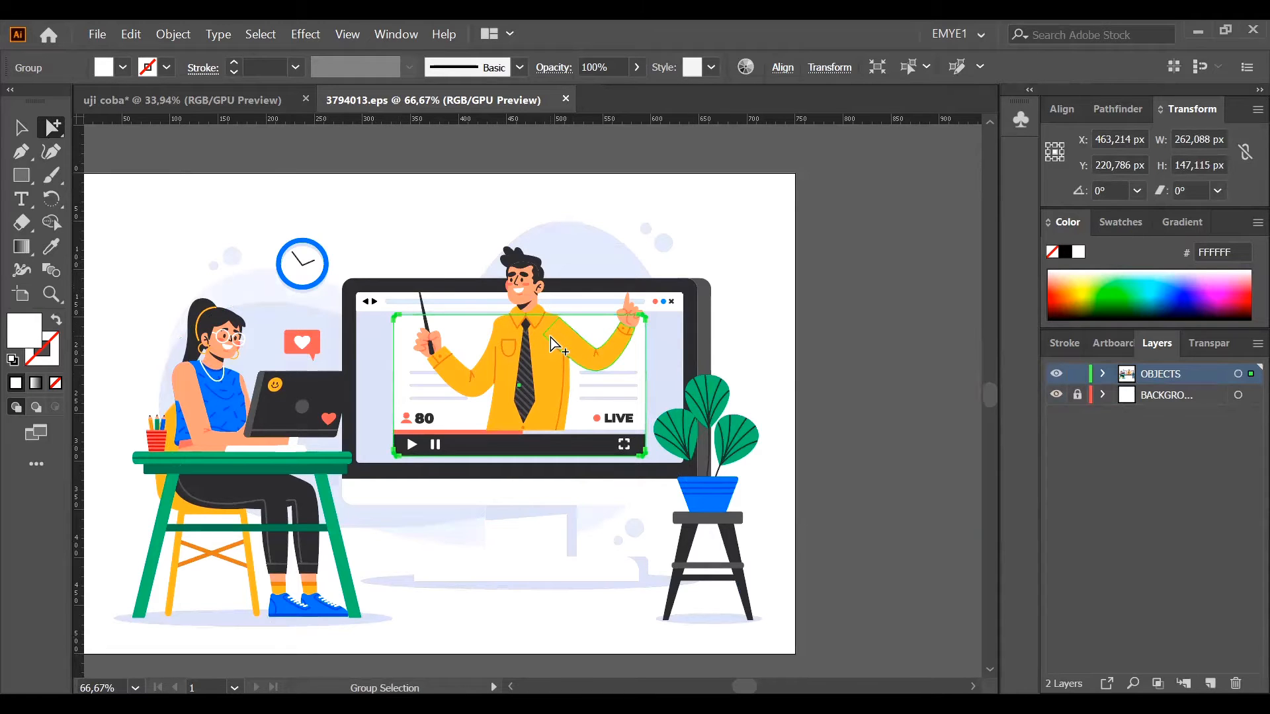
key(ctrl+plus)
key(ctrl+plus)
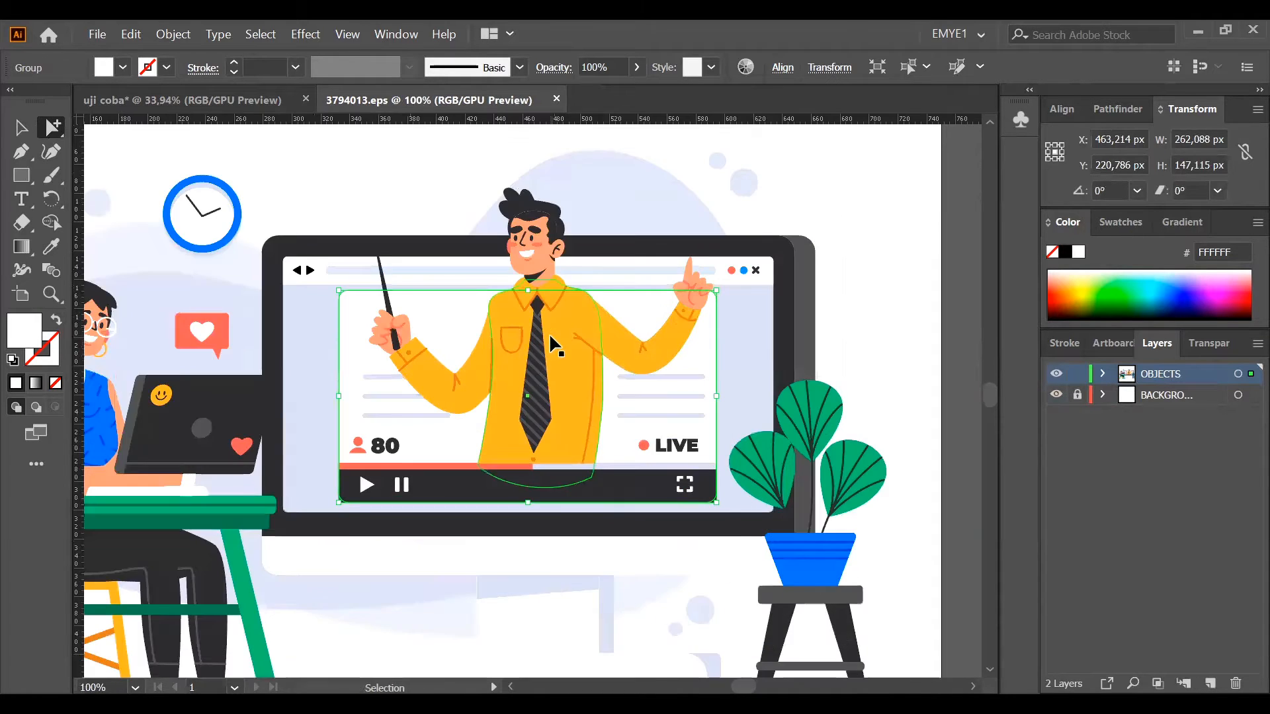
scroll(550, 338, up, 1)
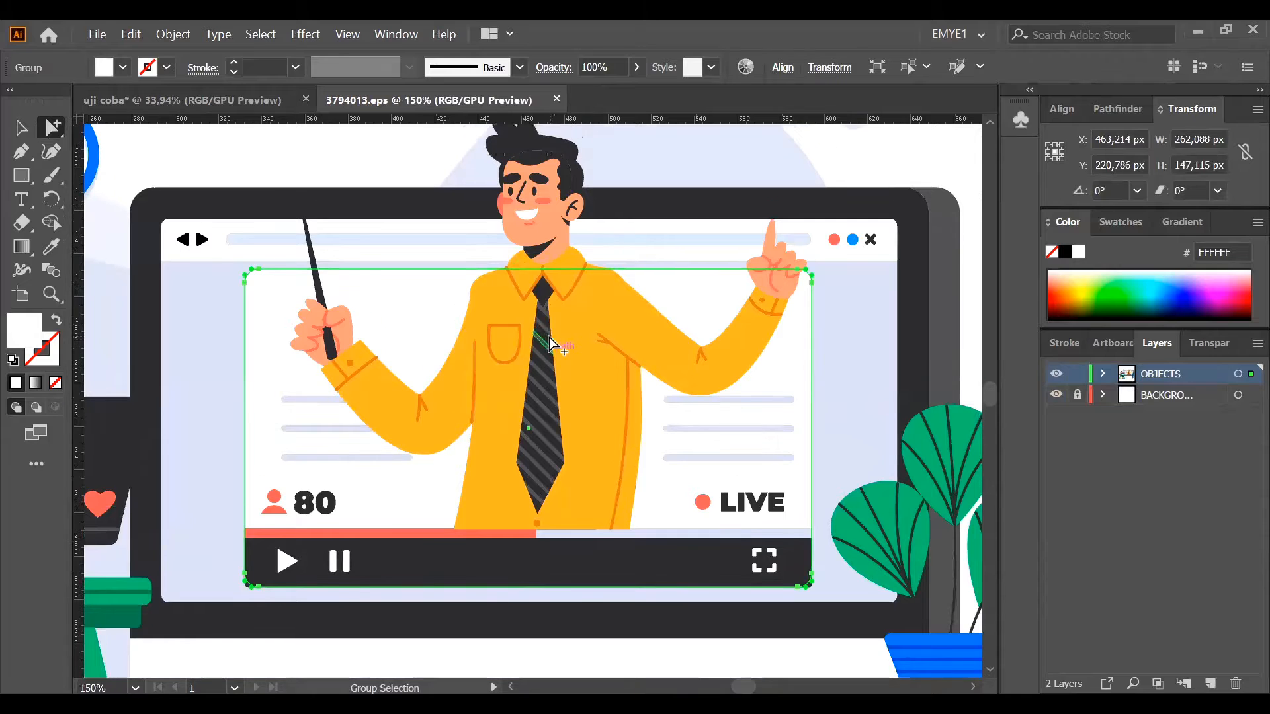
click(426, 371)
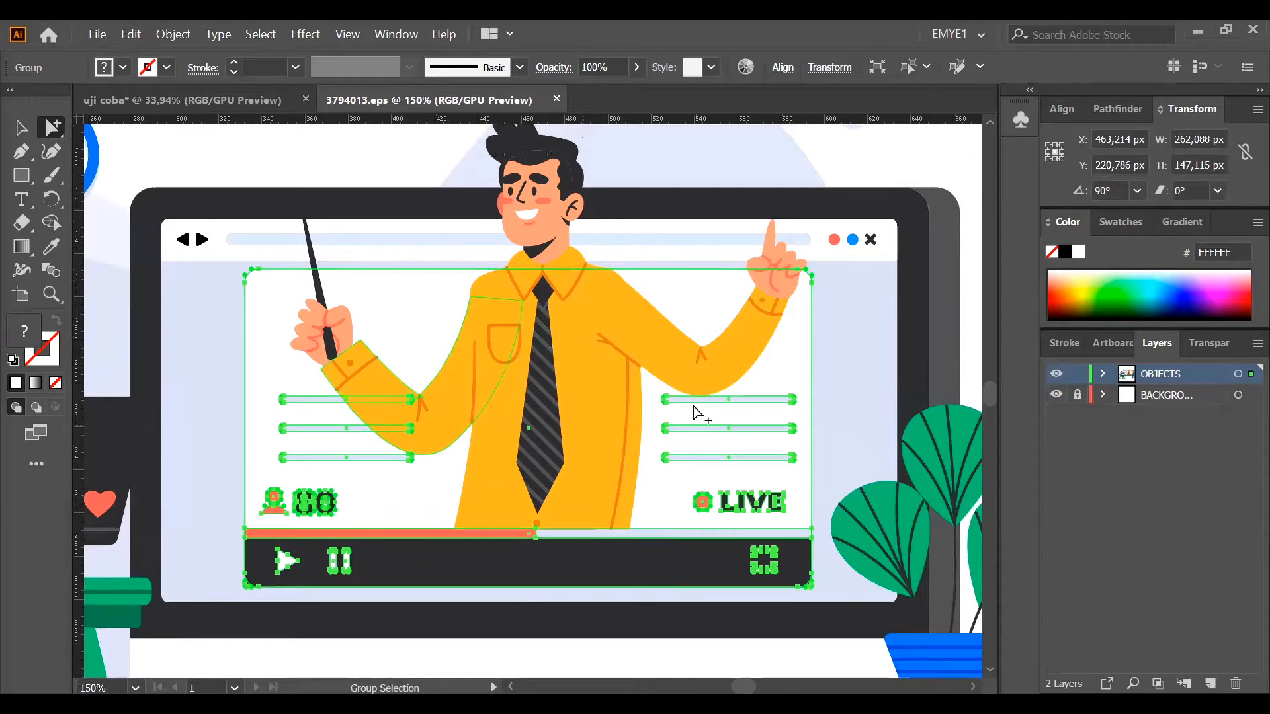
Select in turn the lavender screen background, the dark monitor frame and a digit shape in the 80 counter.
click(845, 326)
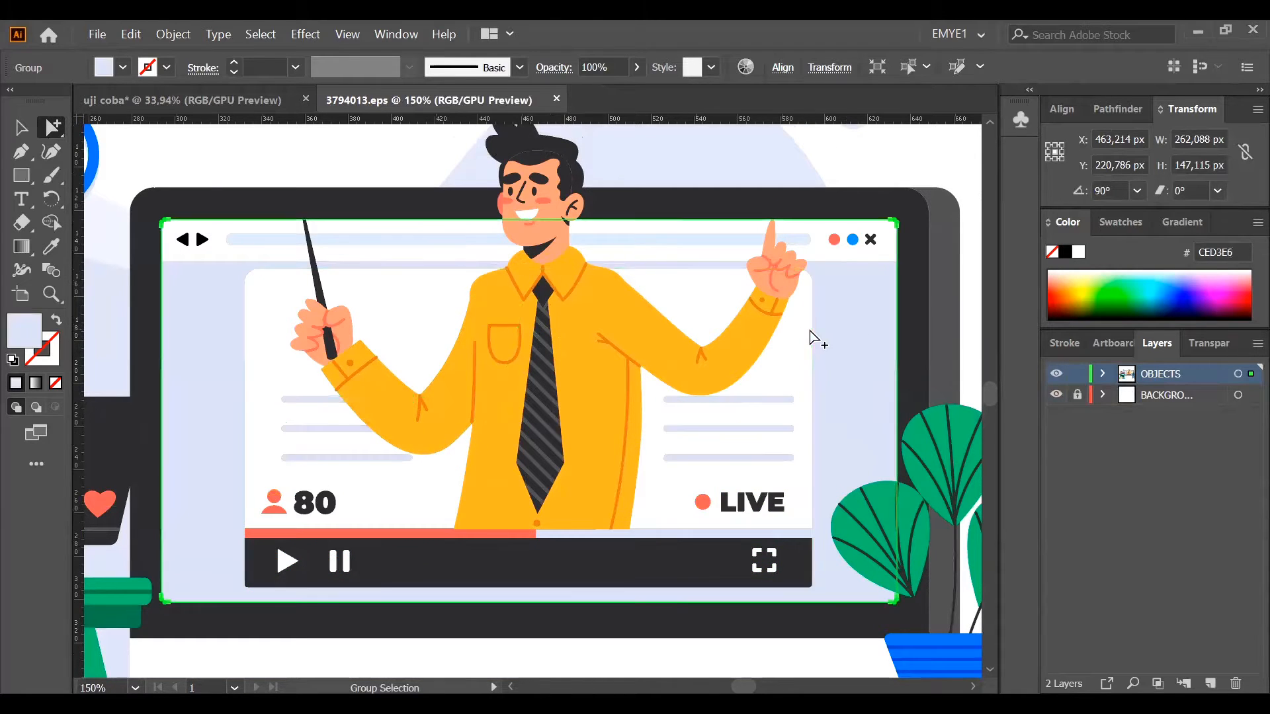
click(907, 205)
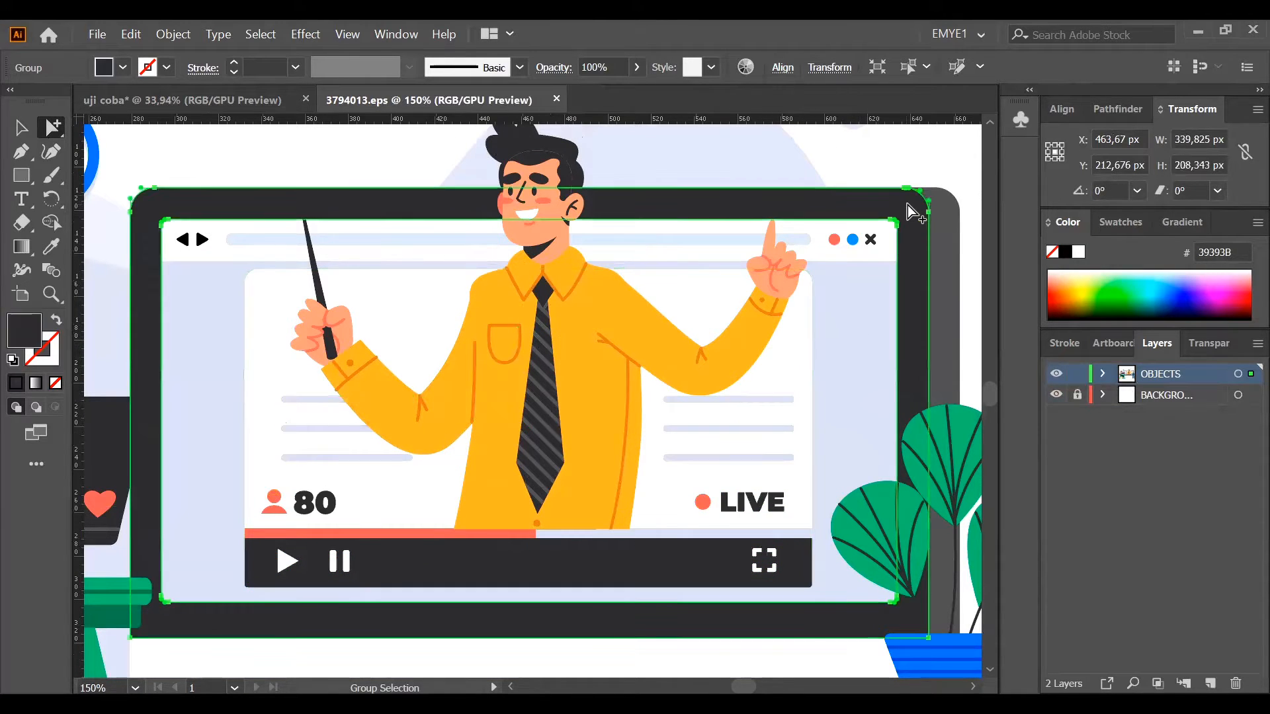
click(308, 505)
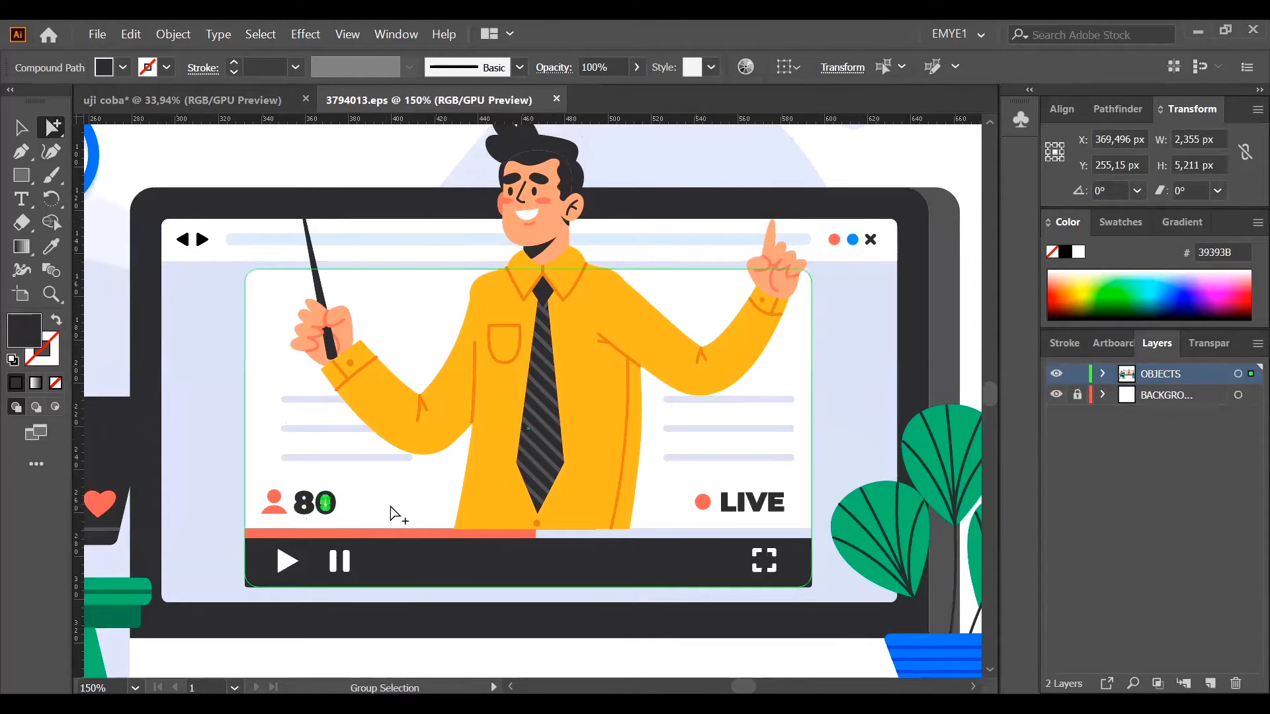
Select the teacher's shirt body, both sleeves and hair one after another with the Group Selection tool.
click(585, 442)
click(616, 383)
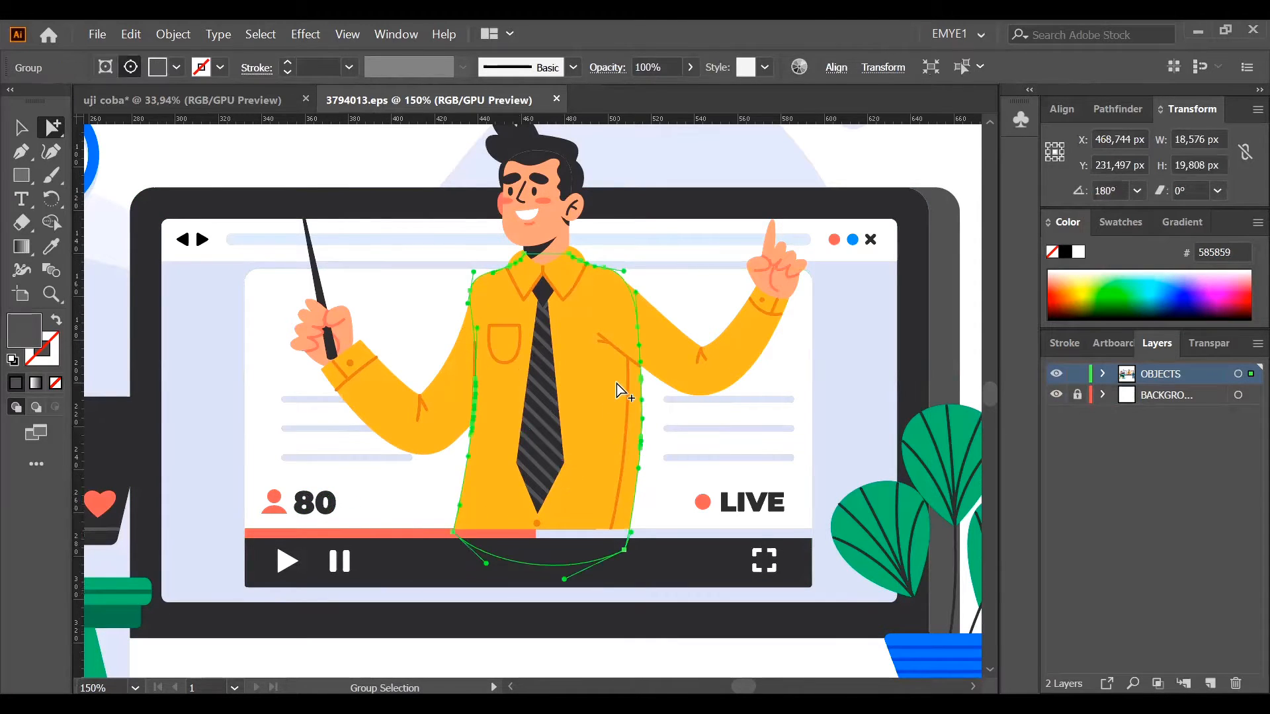
click(666, 342)
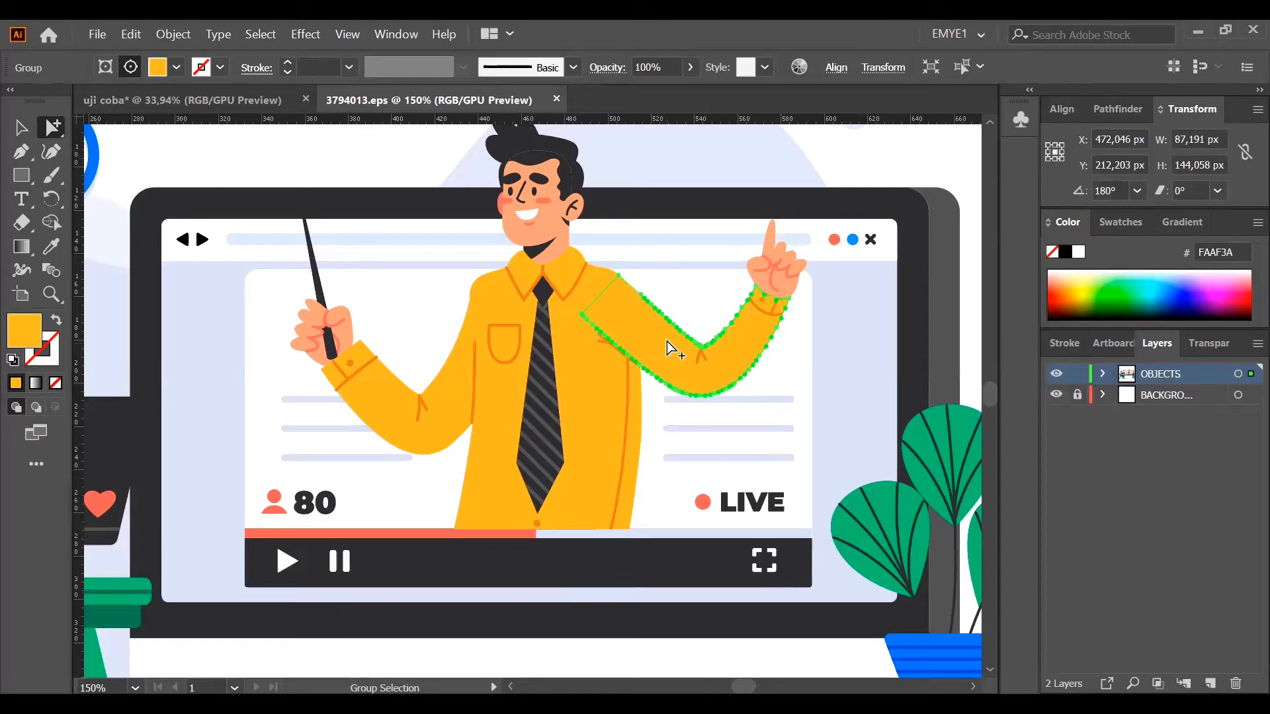
click(588, 286)
click(372, 386)
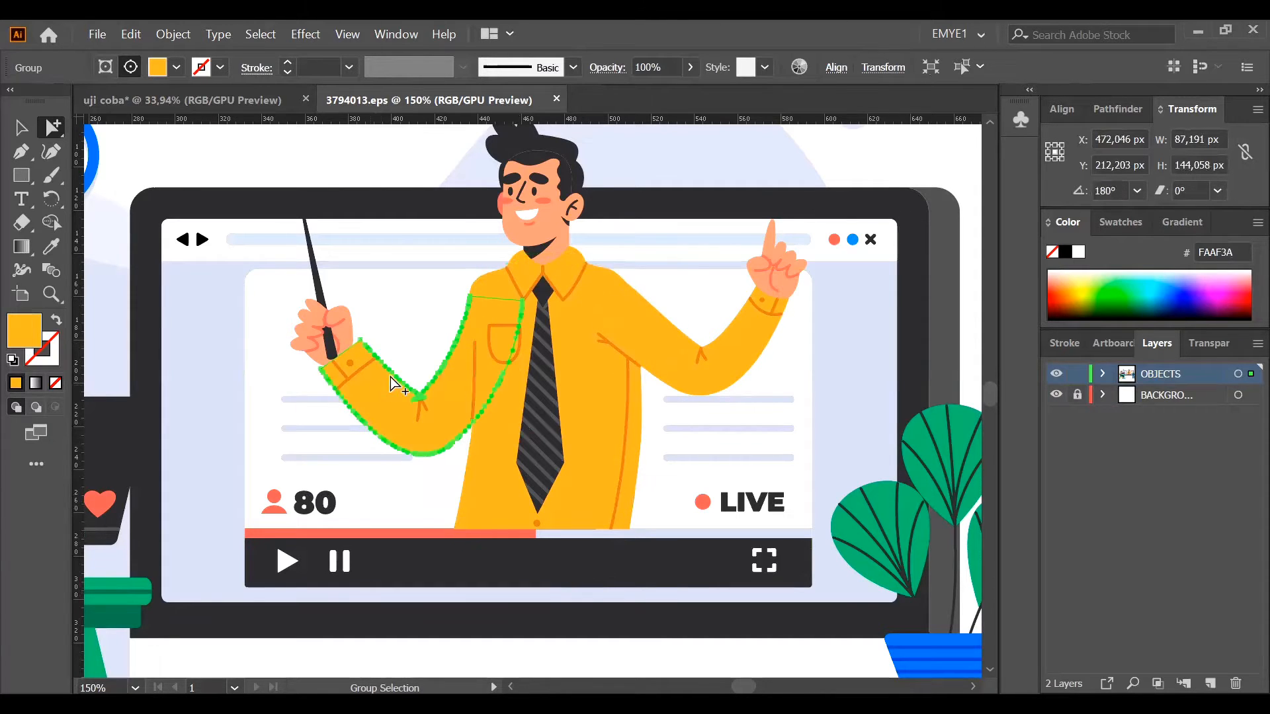
scroll(505, 335, up, 3)
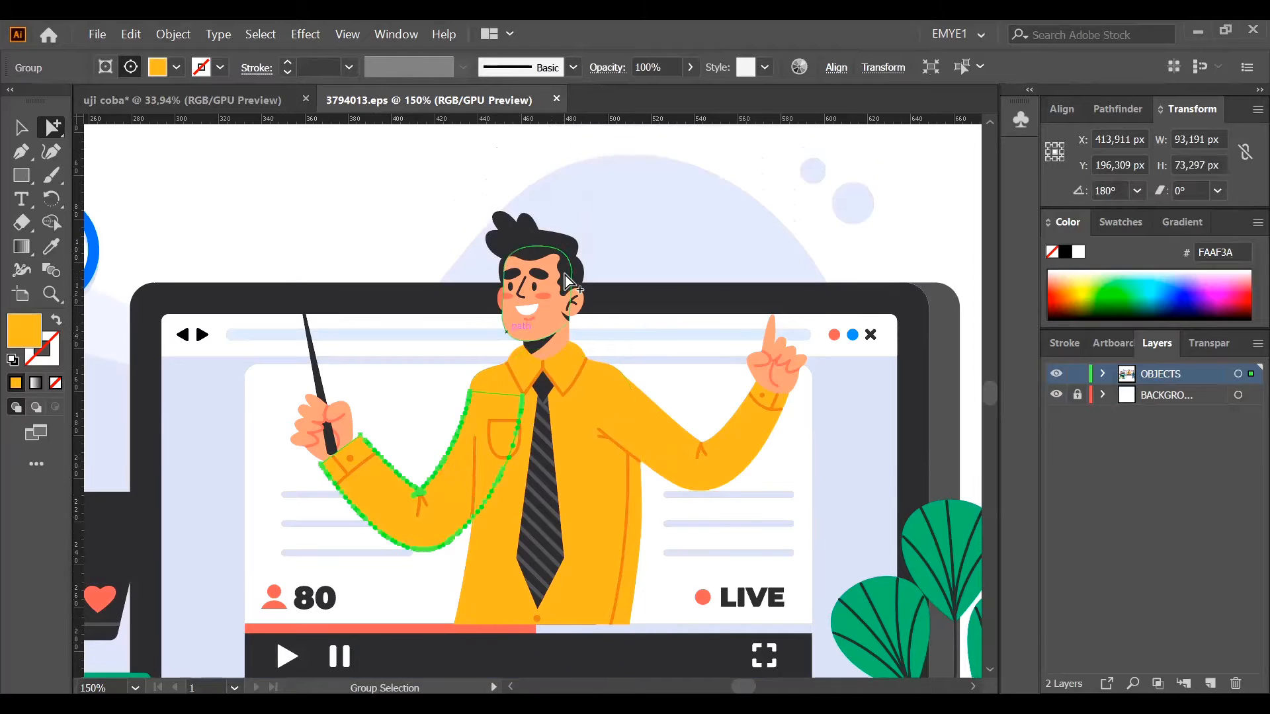
click(547, 245)
click(542, 239)
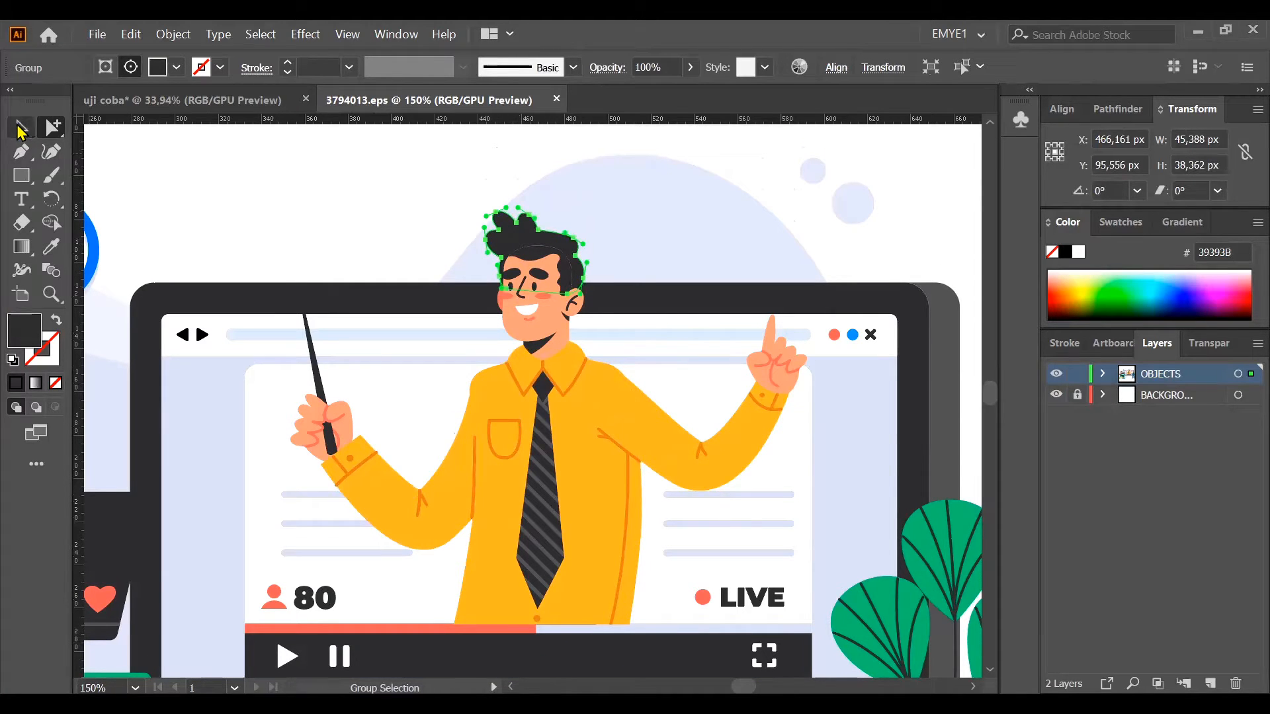
Switch to the Direct Selection tool and select the paths of the sleeve holding the pointer, the face and the hair in turn.
click(53, 126)
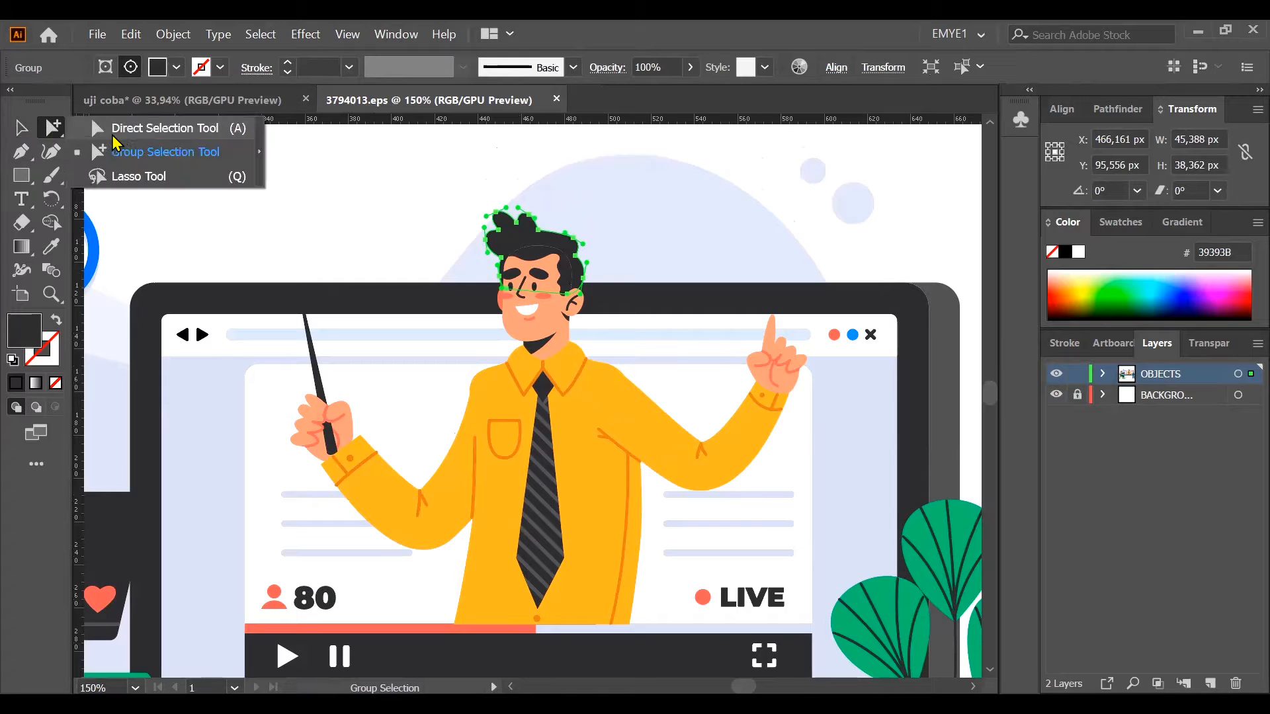
click(126, 129)
click(368, 484)
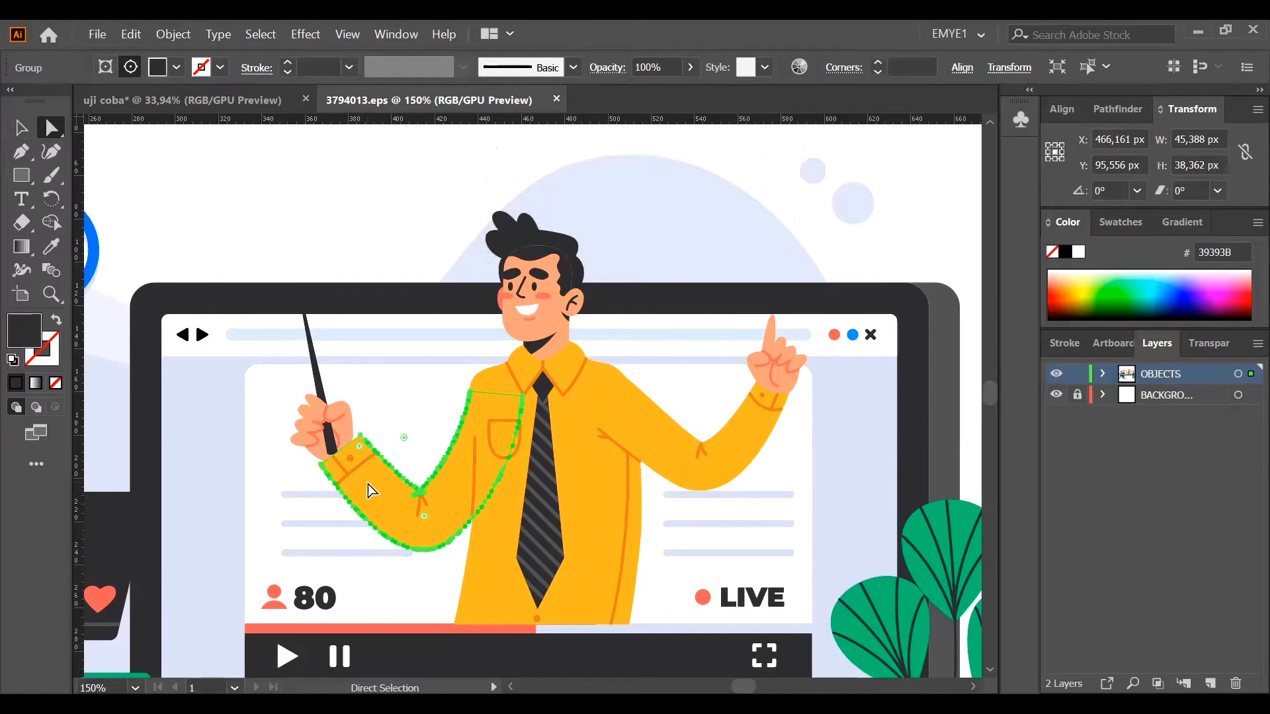
click(577, 445)
click(550, 288)
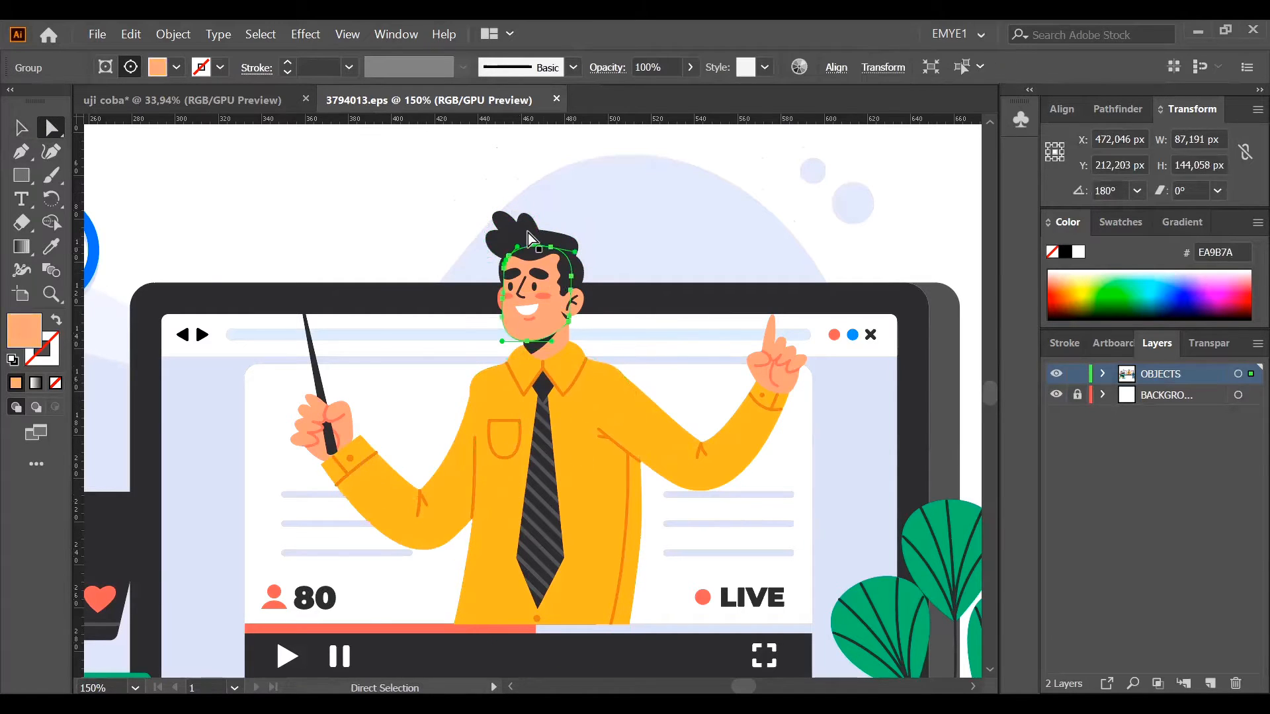
click(521, 229)
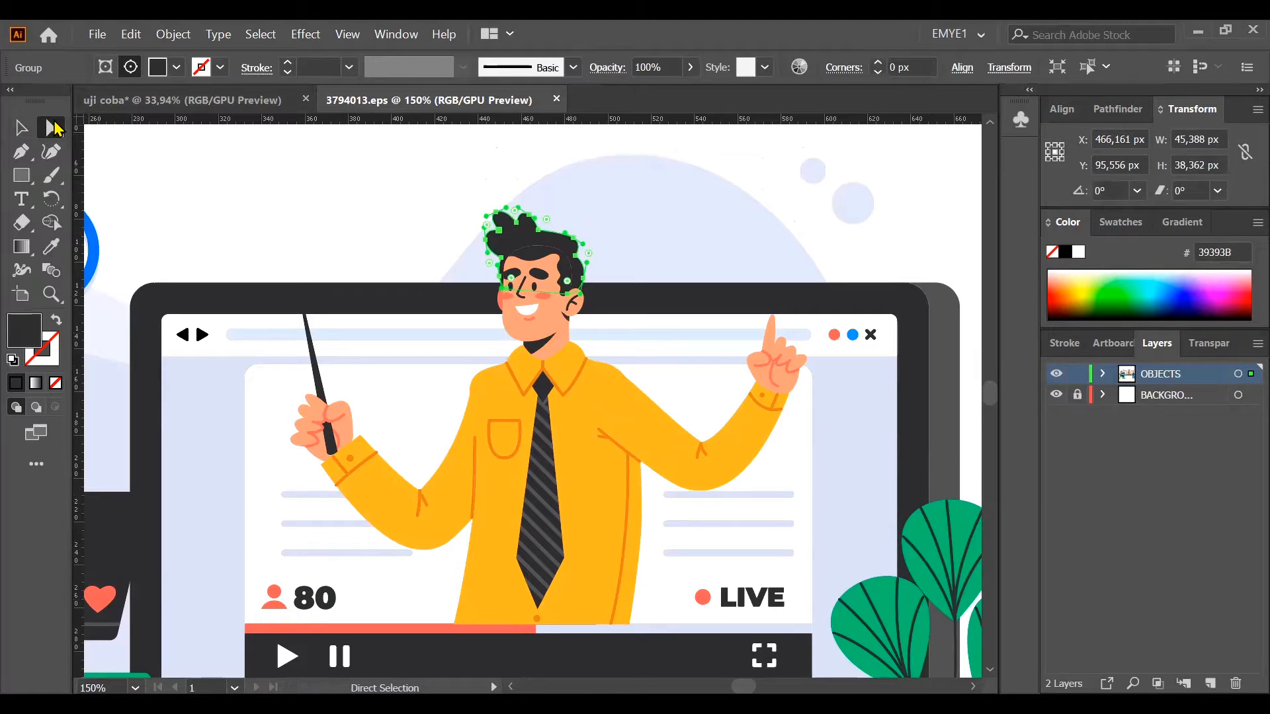
Select the teacher's hair with the Group Selection tool and the whole monitor group with the Selection tool.
drag(56, 129, 112, 147)
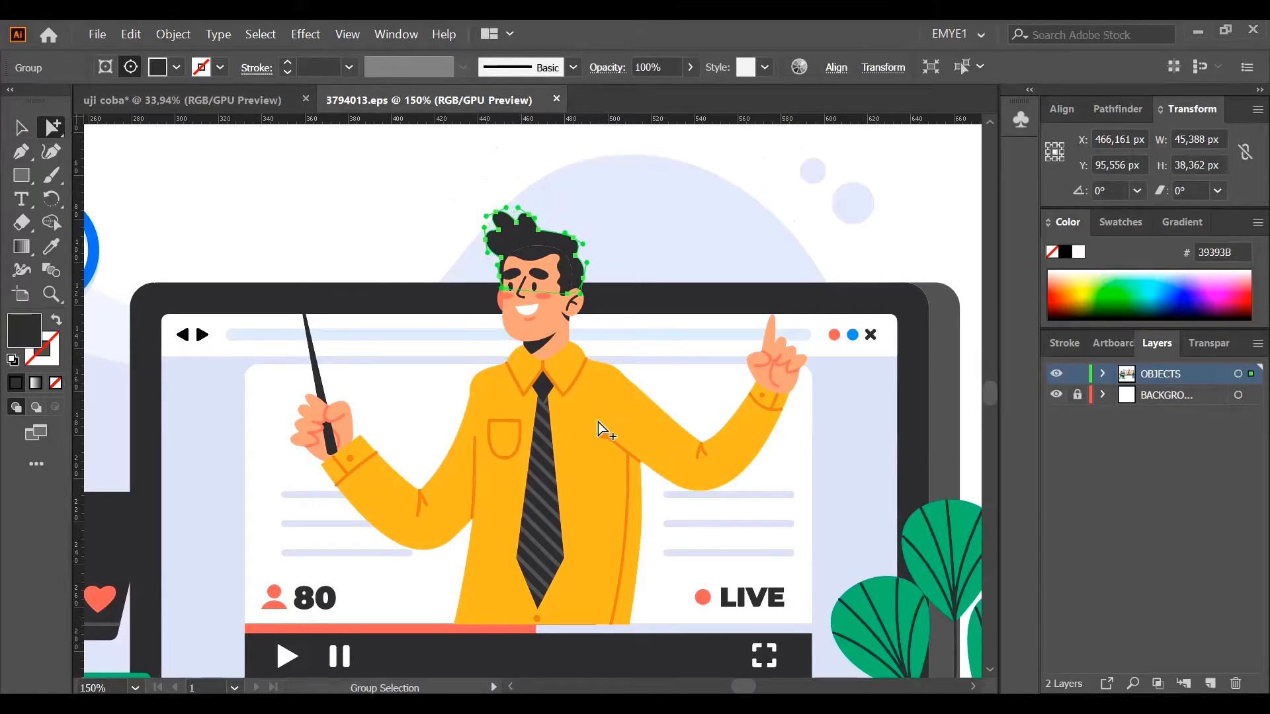
click(598, 421)
click(523, 238)
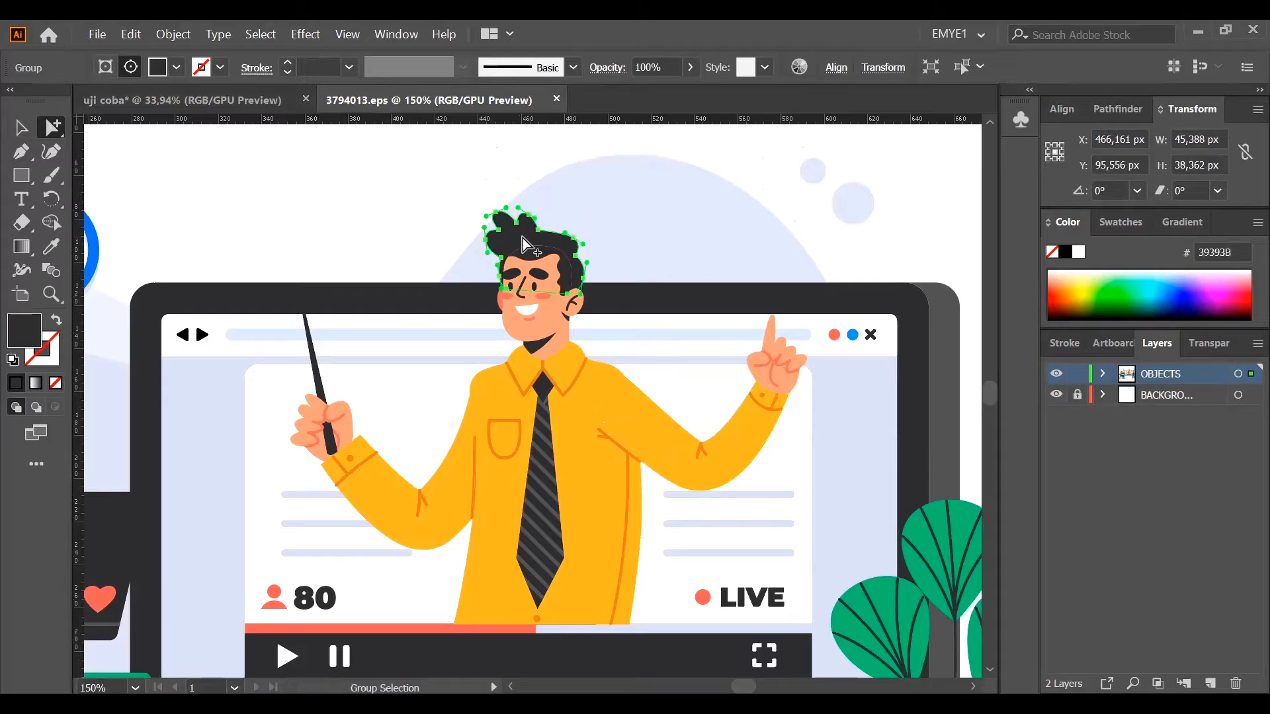
click(22, 129)
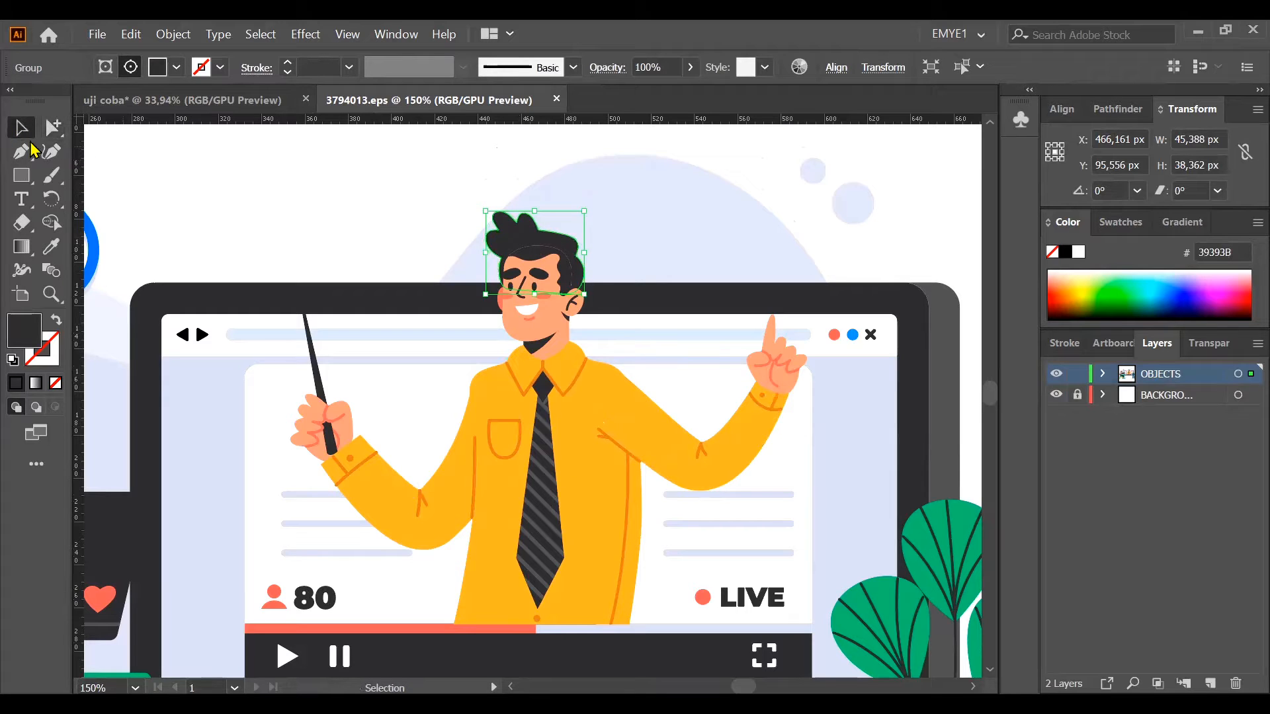
click(513, 394)
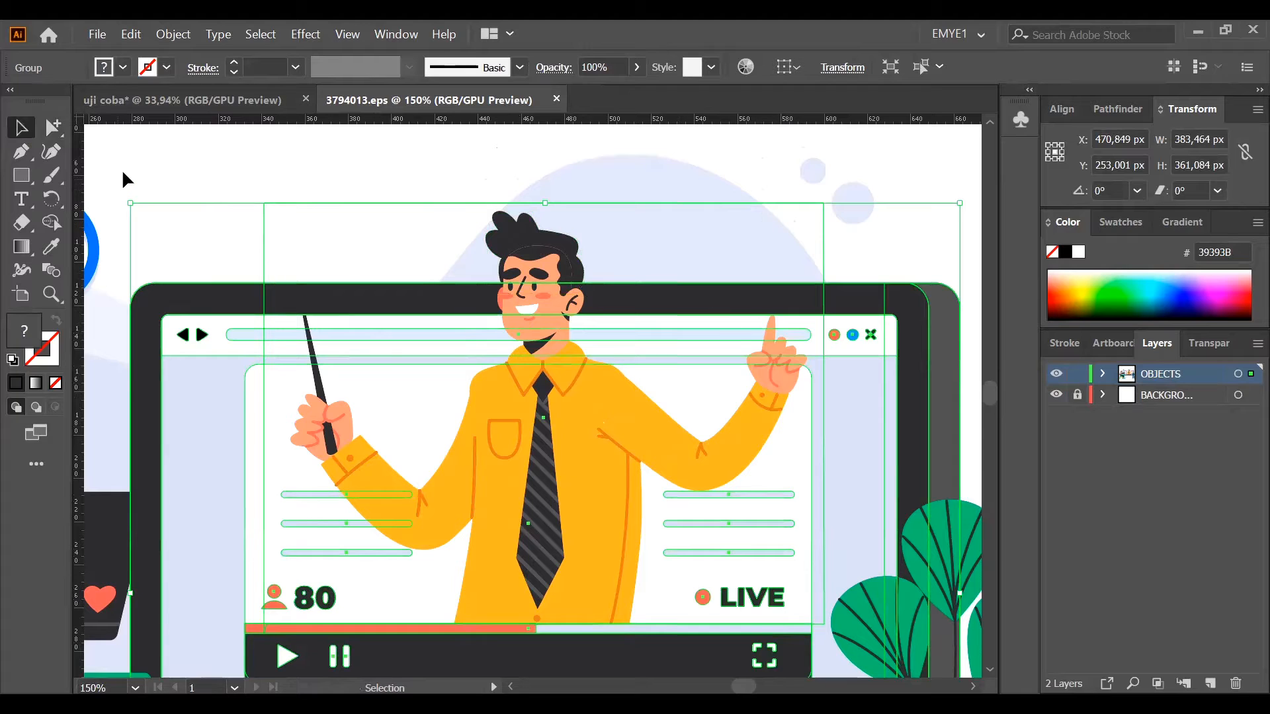
scroll(179, 178, down, 1)
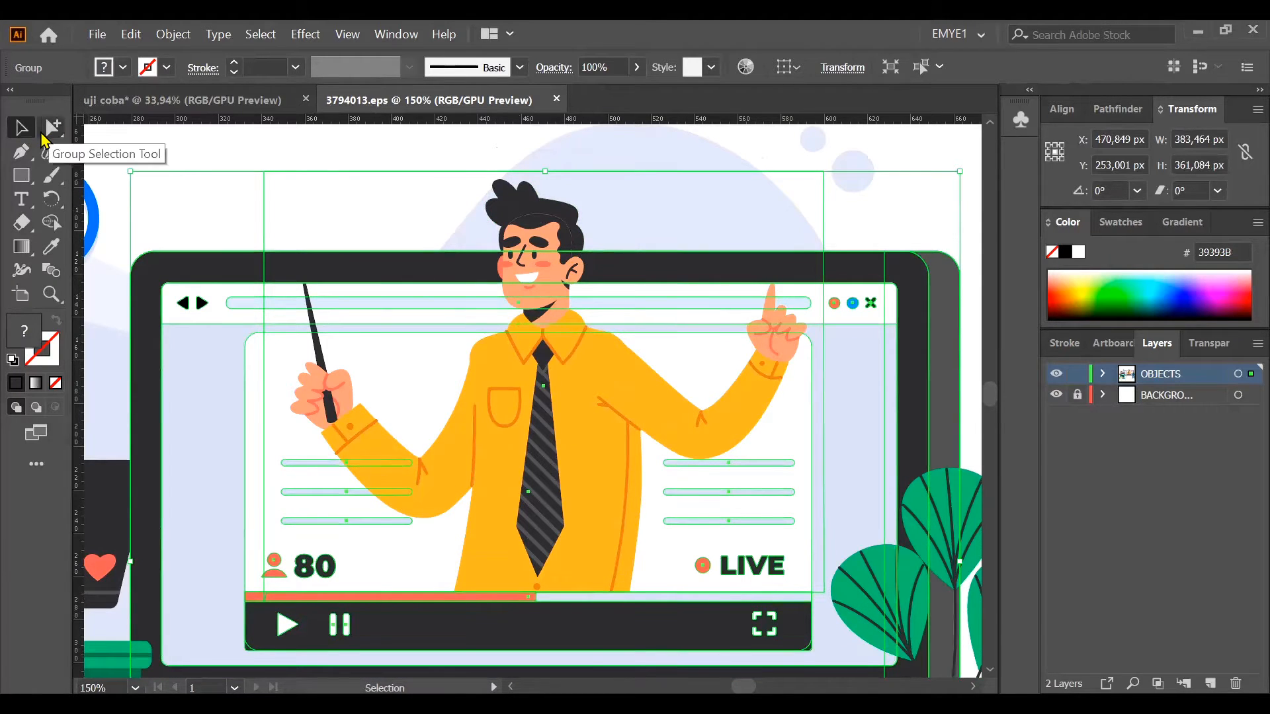
Switch to the uji coba document, lock Layer 1 holding the dark background, and make Layer 2 the active layer.
click(198, 103)
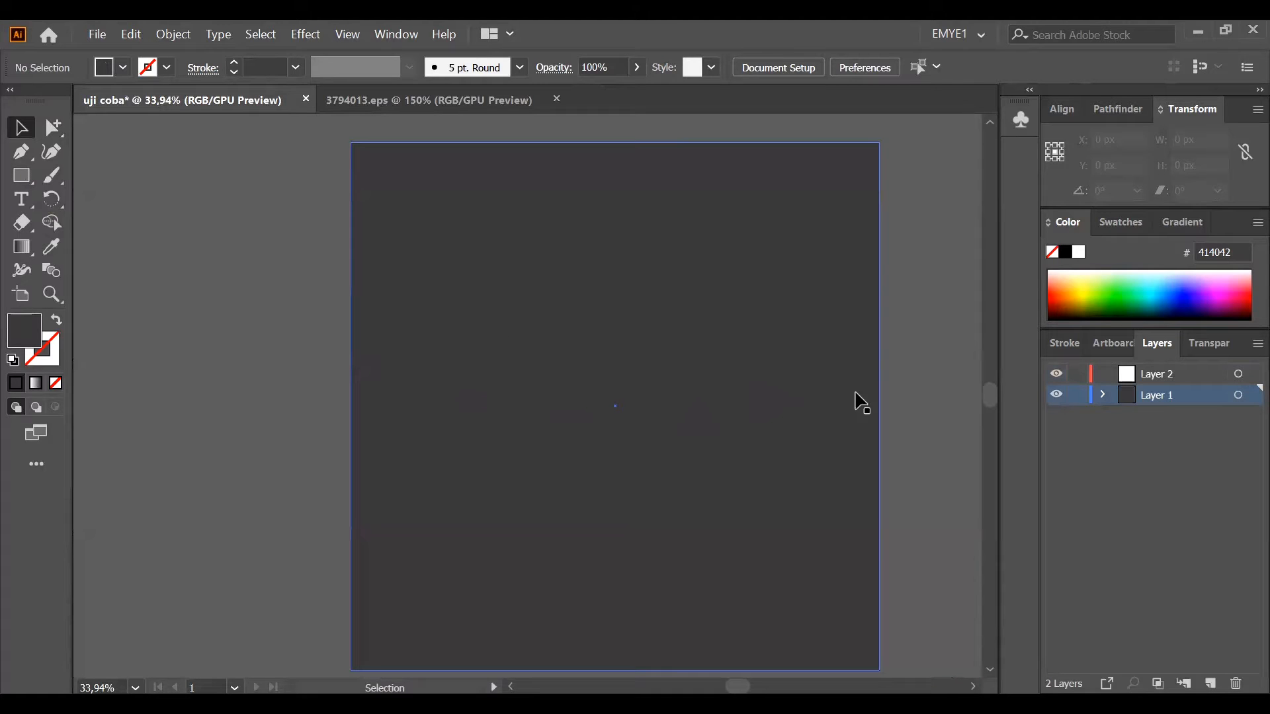
click(1079, 396)
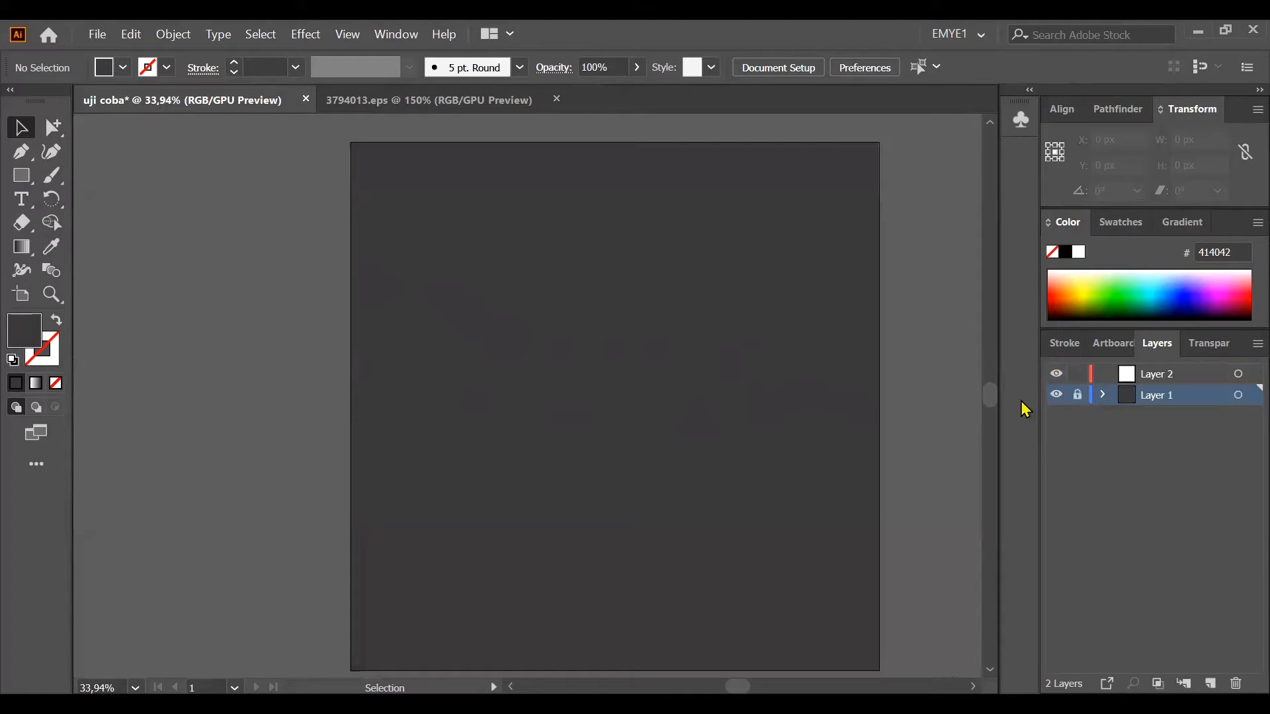
drag(466, 412, 629, 374)
click(1172, 375)
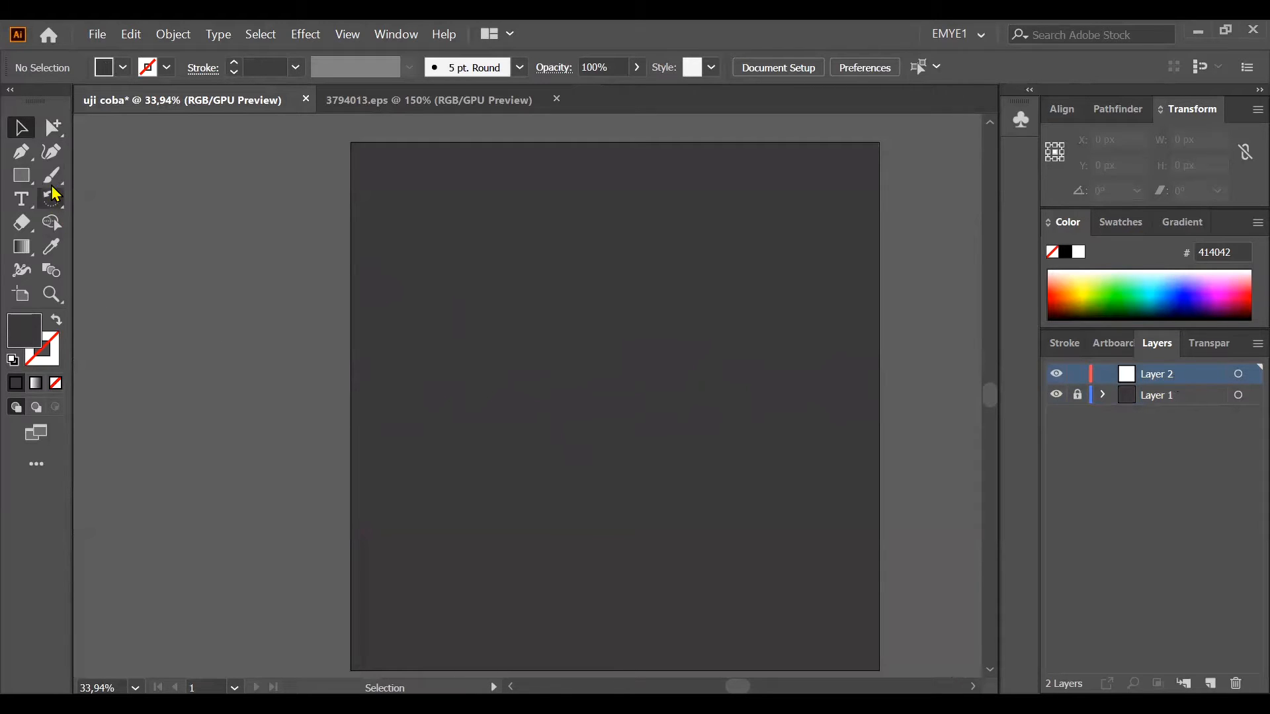
Draw a wavy open path with the Pen tool across the artboard's upper half, curving down at its right end.
click(18, 159)
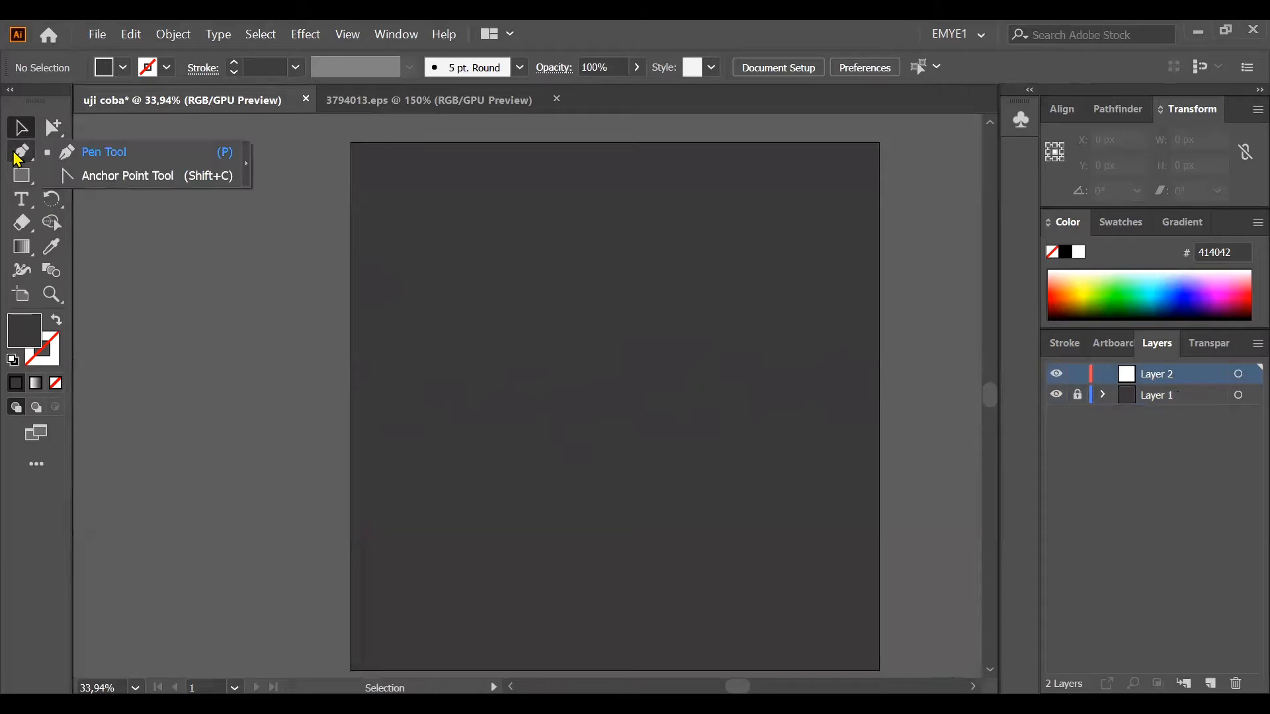
click(107, 159)
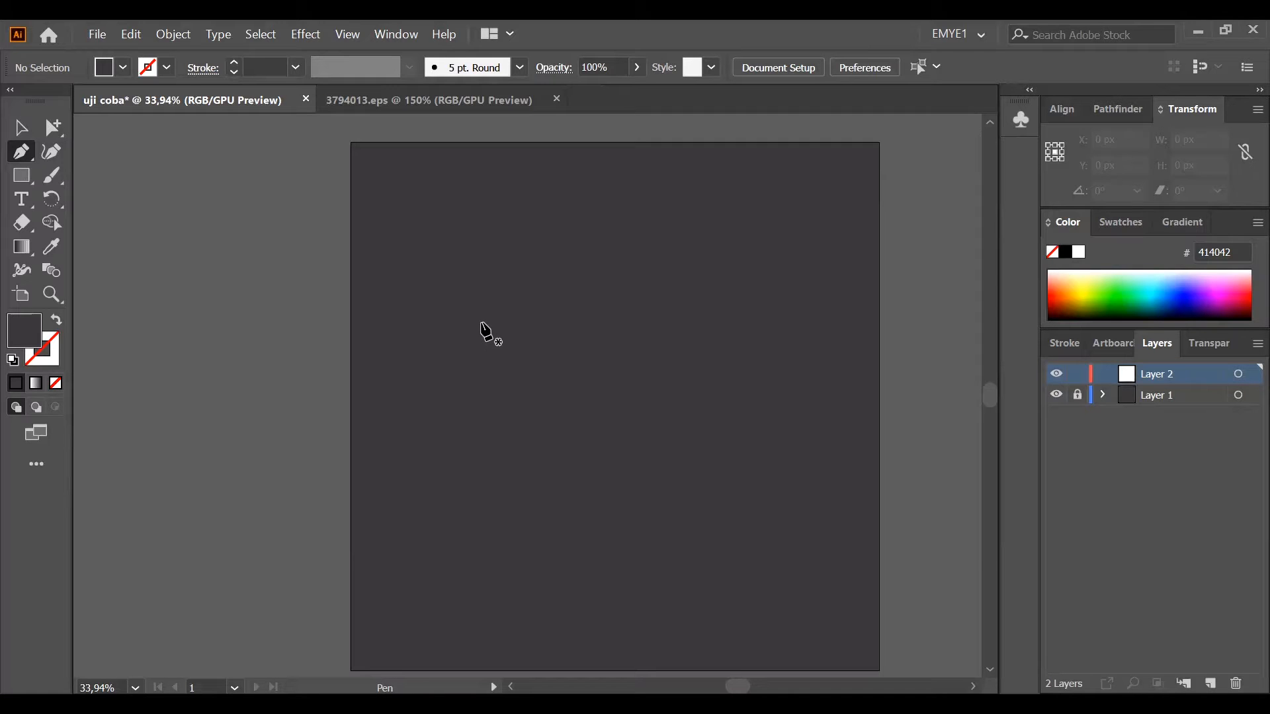
click(435, 270)
drag(556, 294, 603, 270)
click(555, 295)
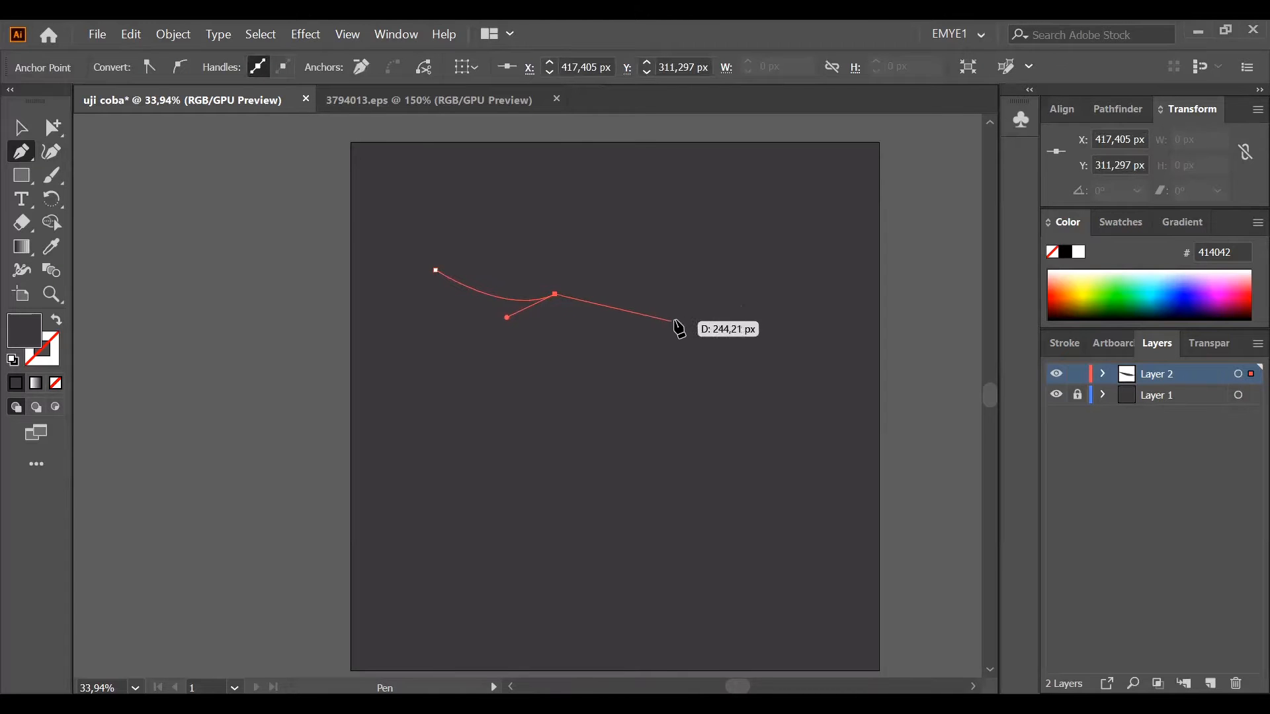
drag(686, 319, 719, 379)
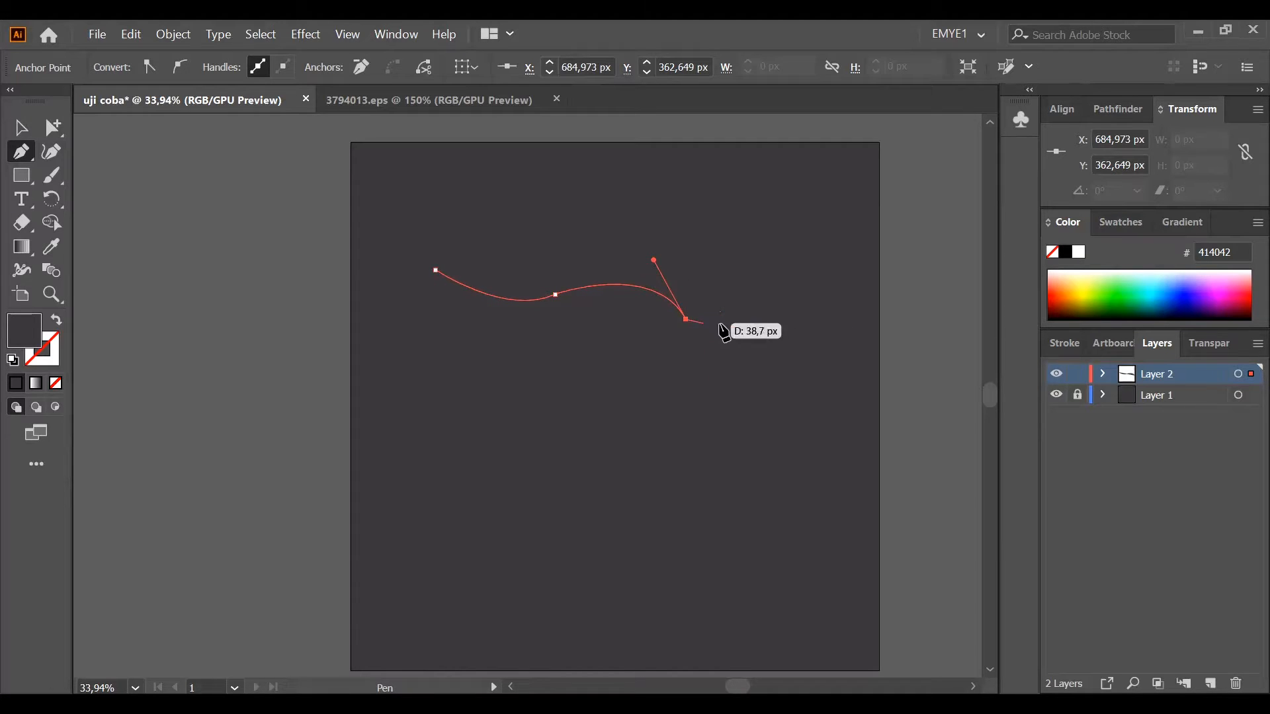
drag(797, 326, 837, 296)
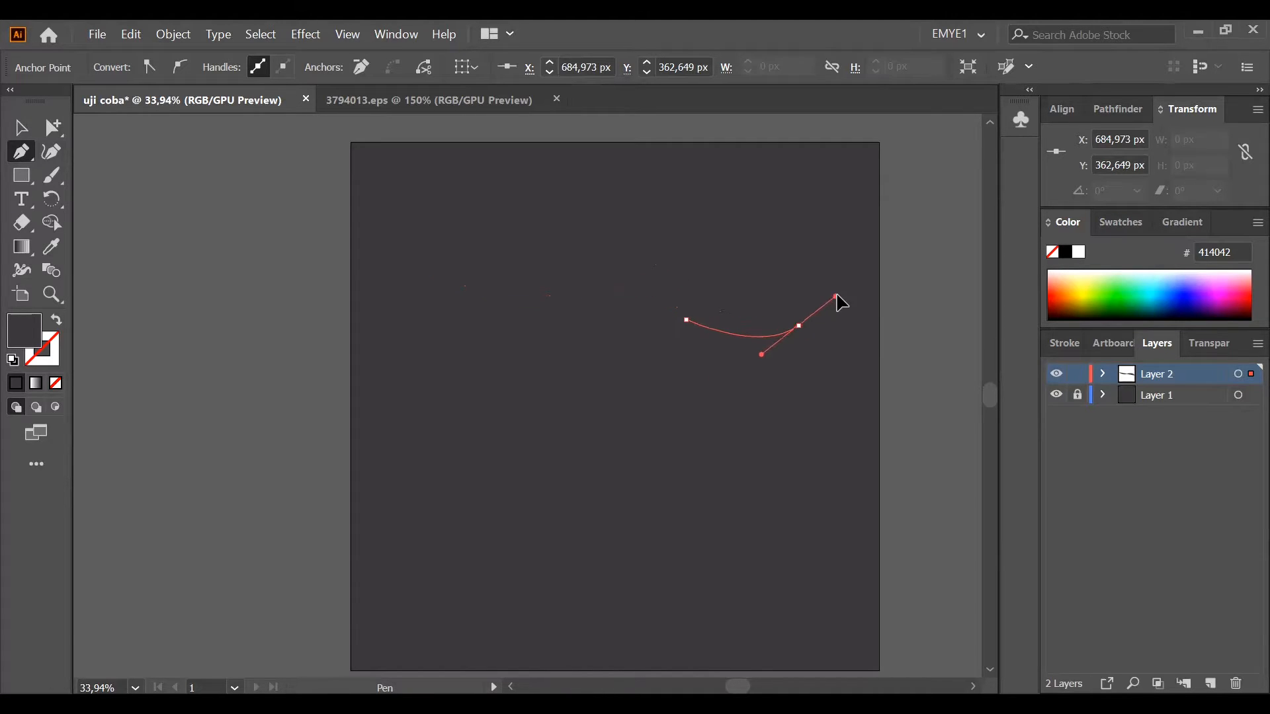
click(798, 325)
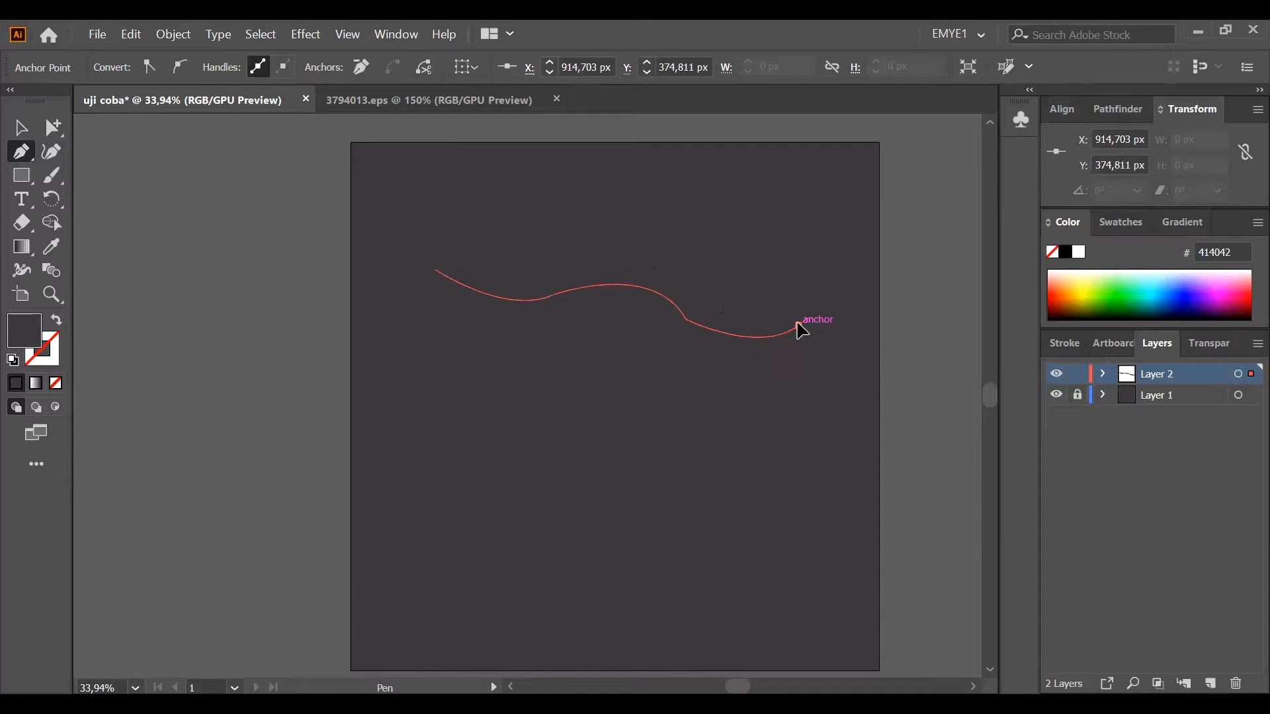
mouse_move(829, 359)
mouse_down()
mouse_move(834, 417)
mouse_move(844, 414)
mouse_up()
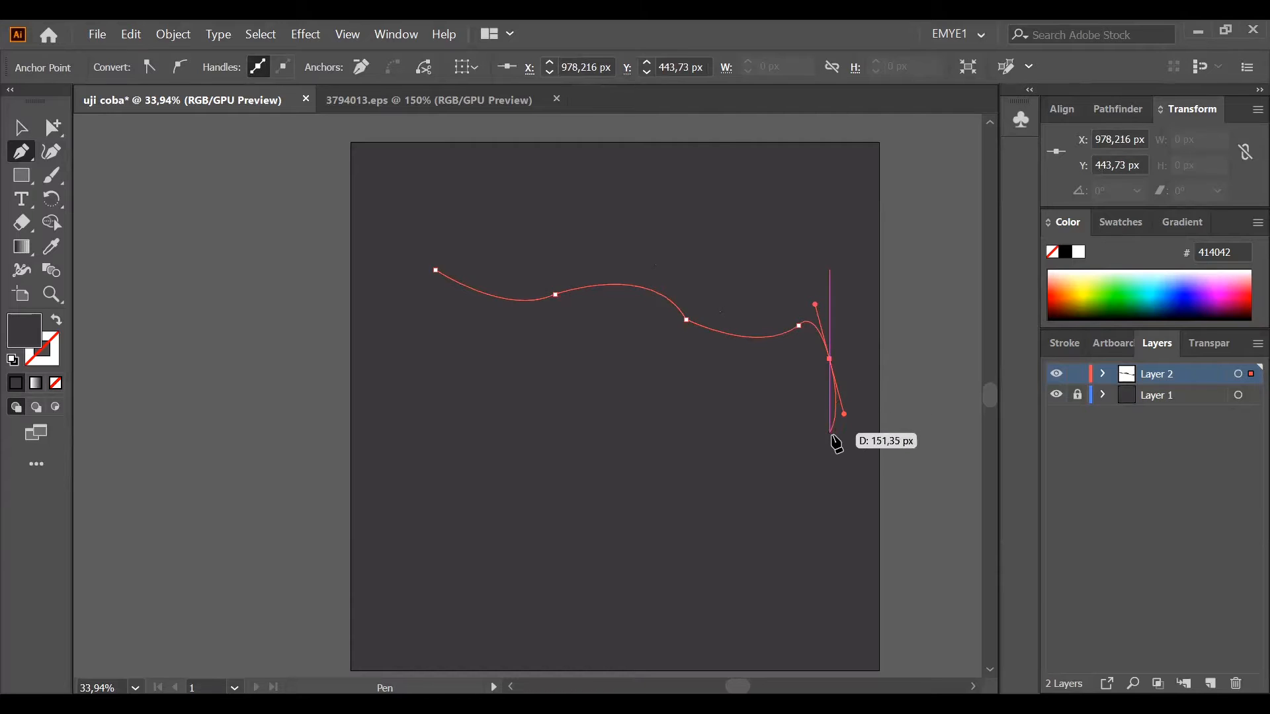
Continue the path along a zigzag lower edge and a curved left side, closing it into a shape about 893 × 466 px.
click(792, 497)
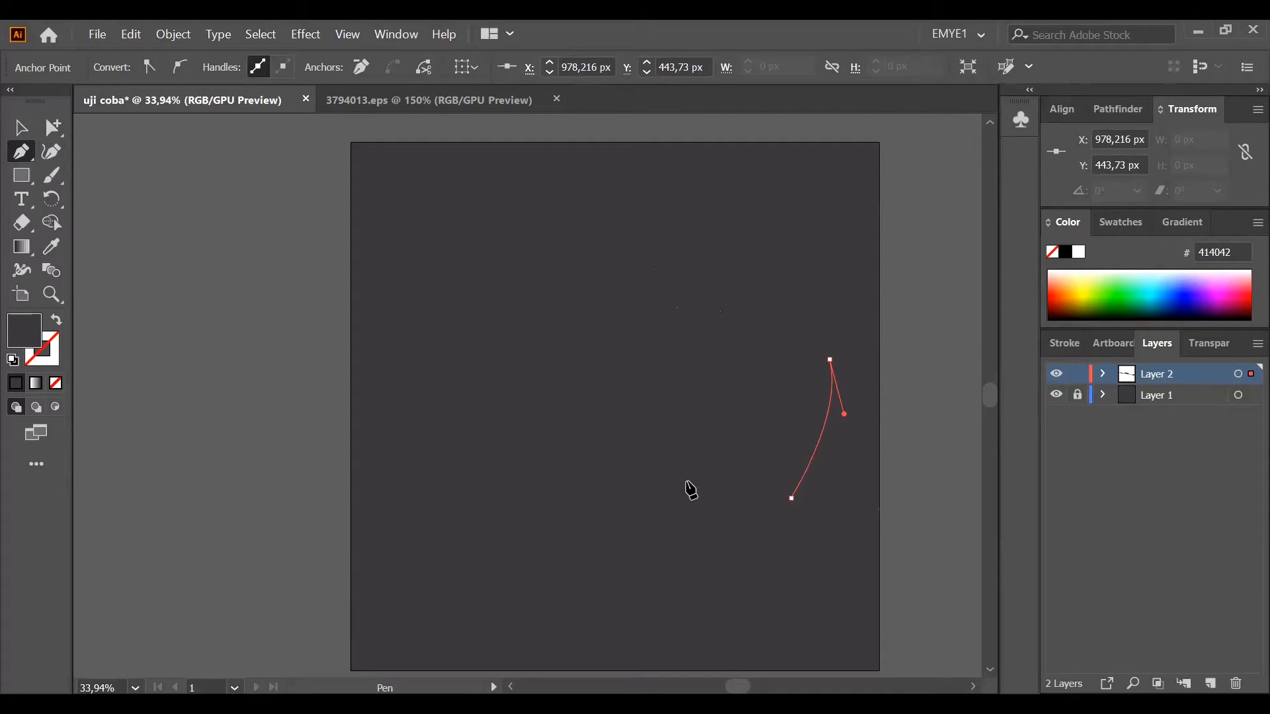
click(628, 465)
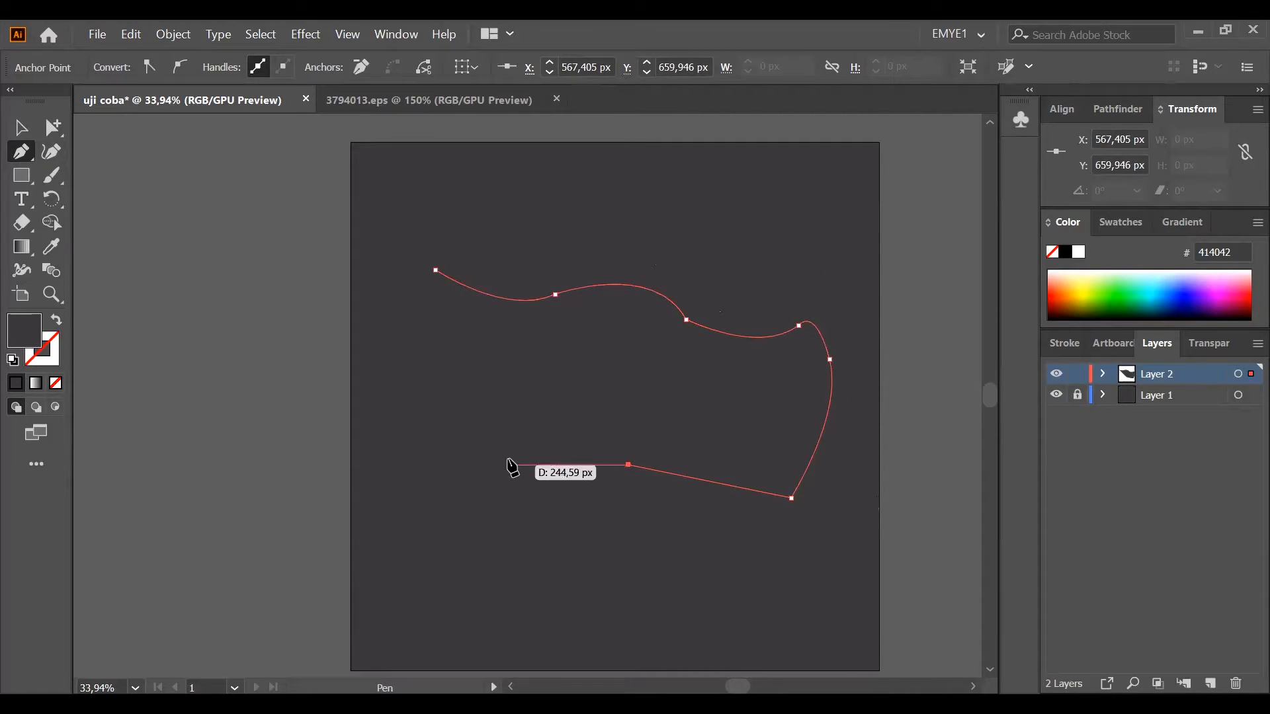
click(566, 488)
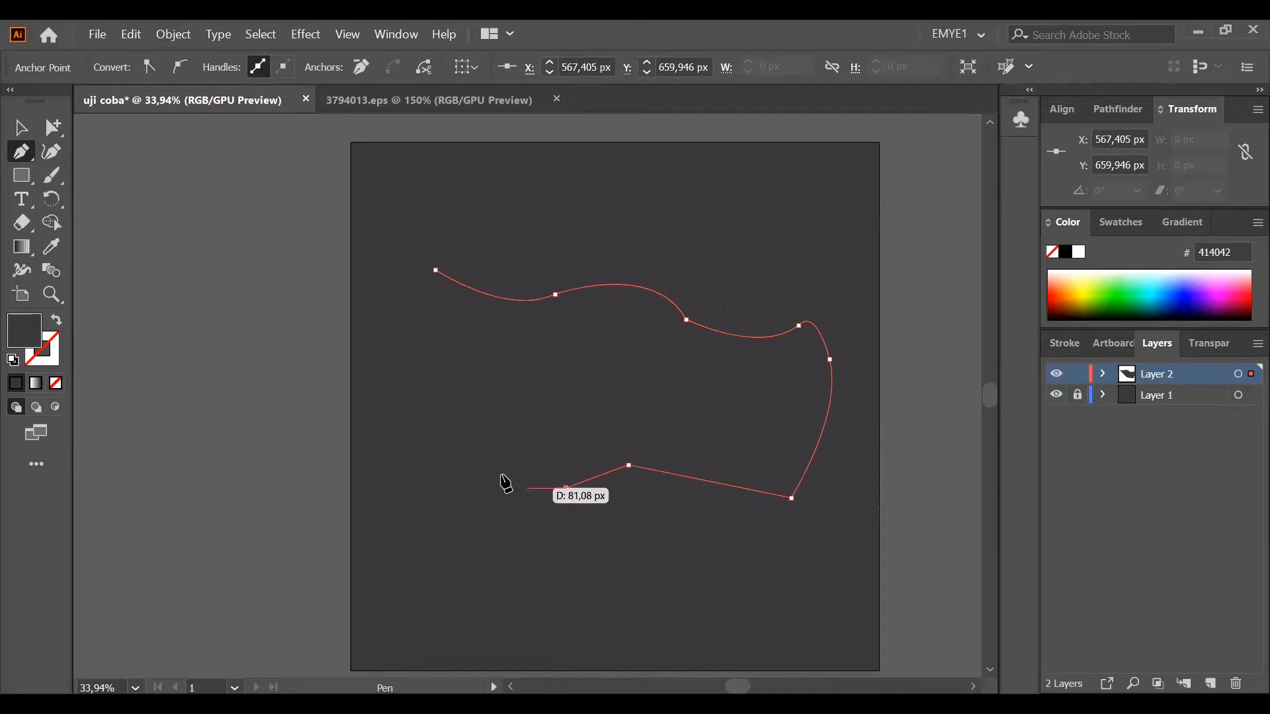
click(481, 450)
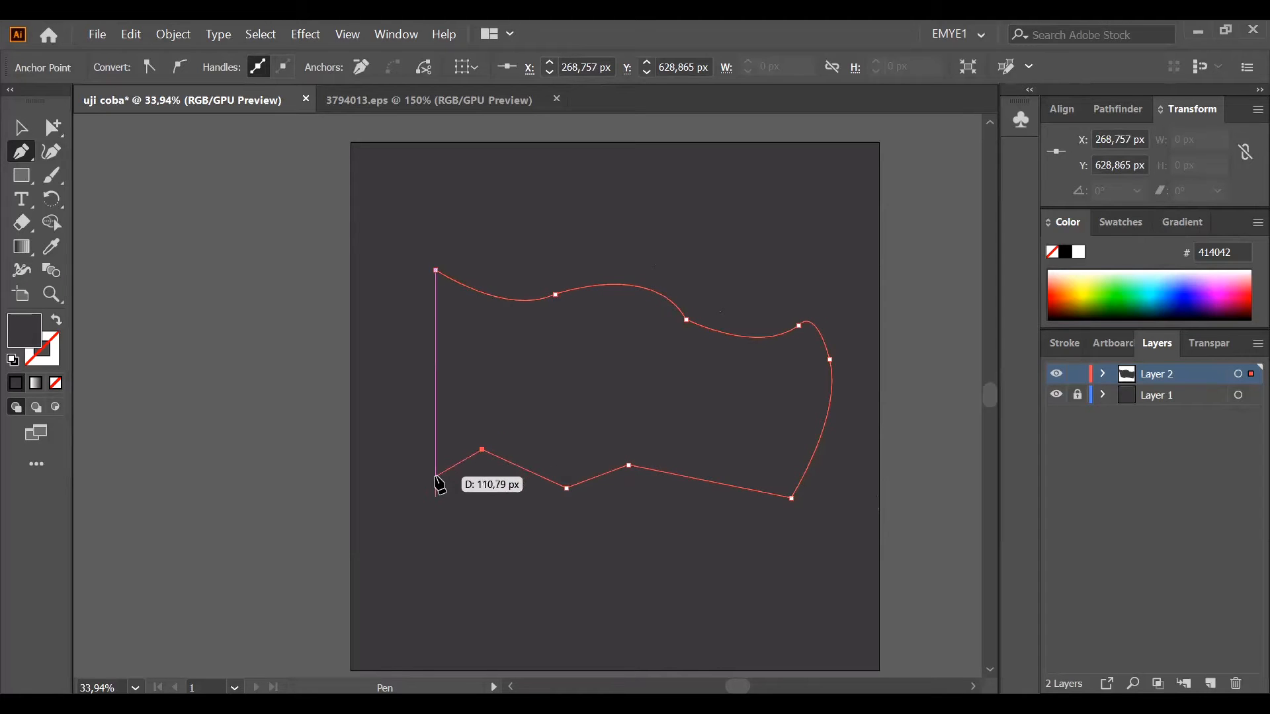
drag(435, 478, 429, 514)
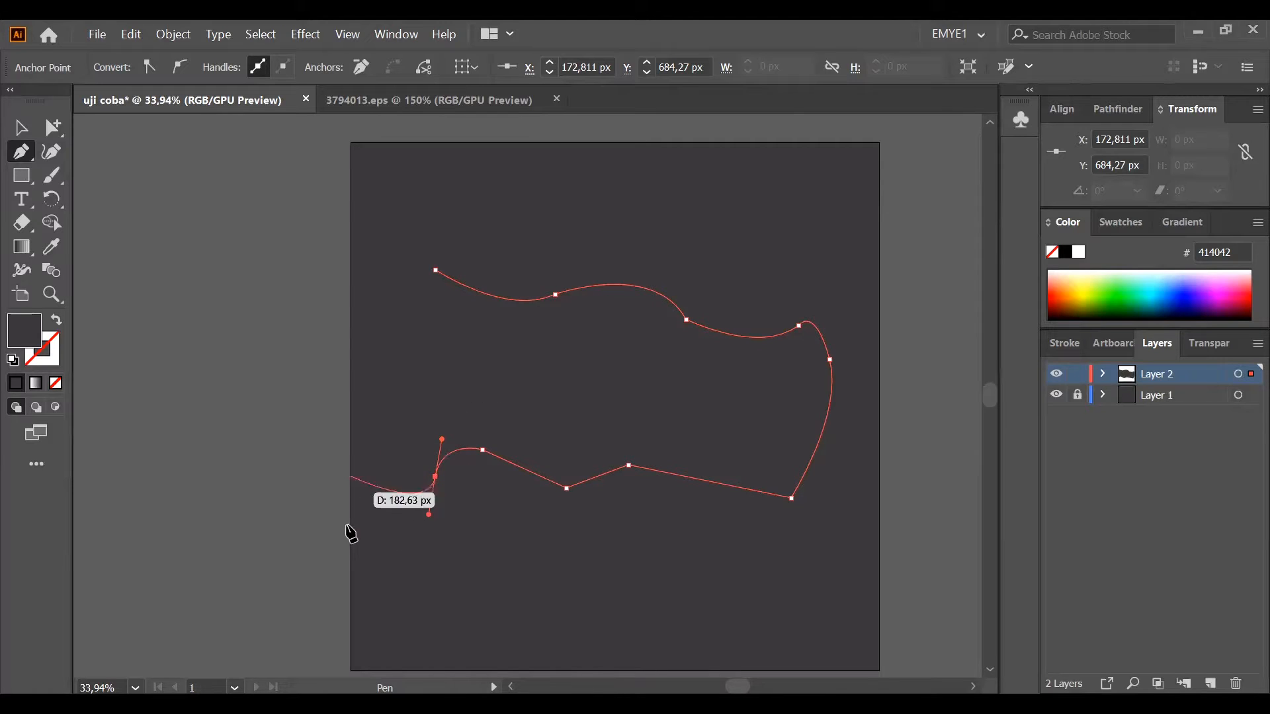
click(400, 406)
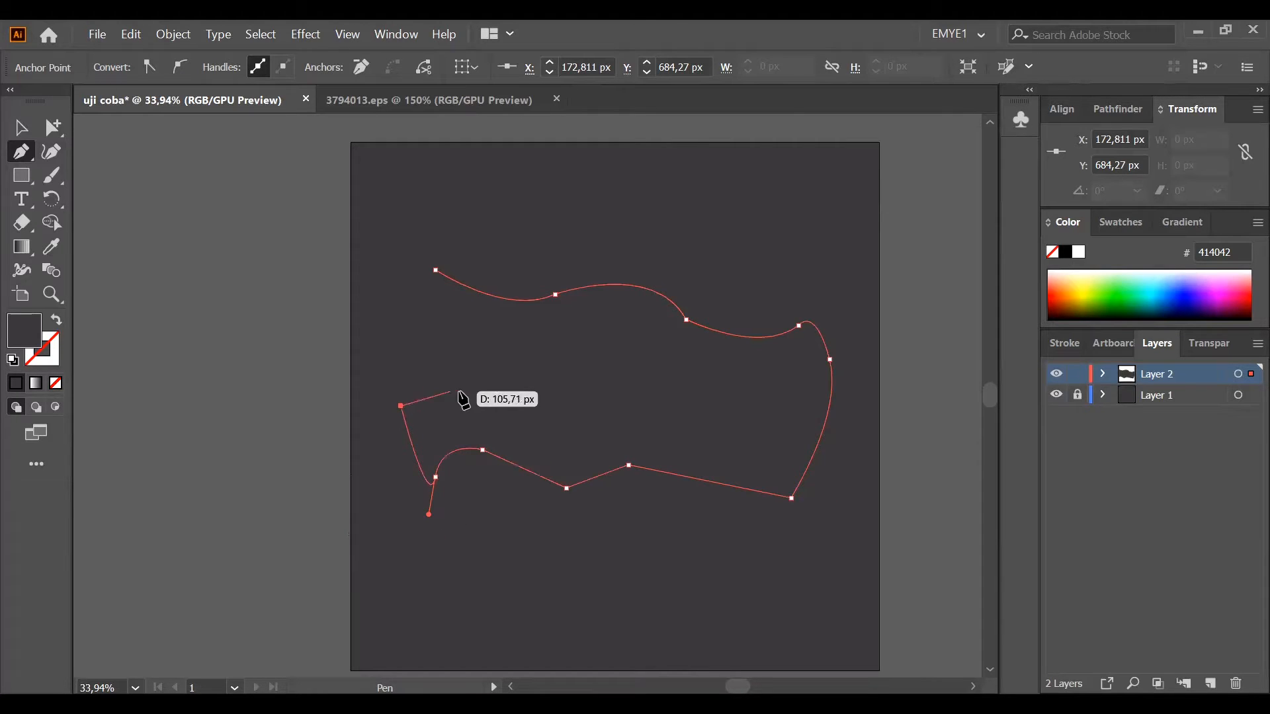
drag(406, 362, 431, 363)
click(406, 363)
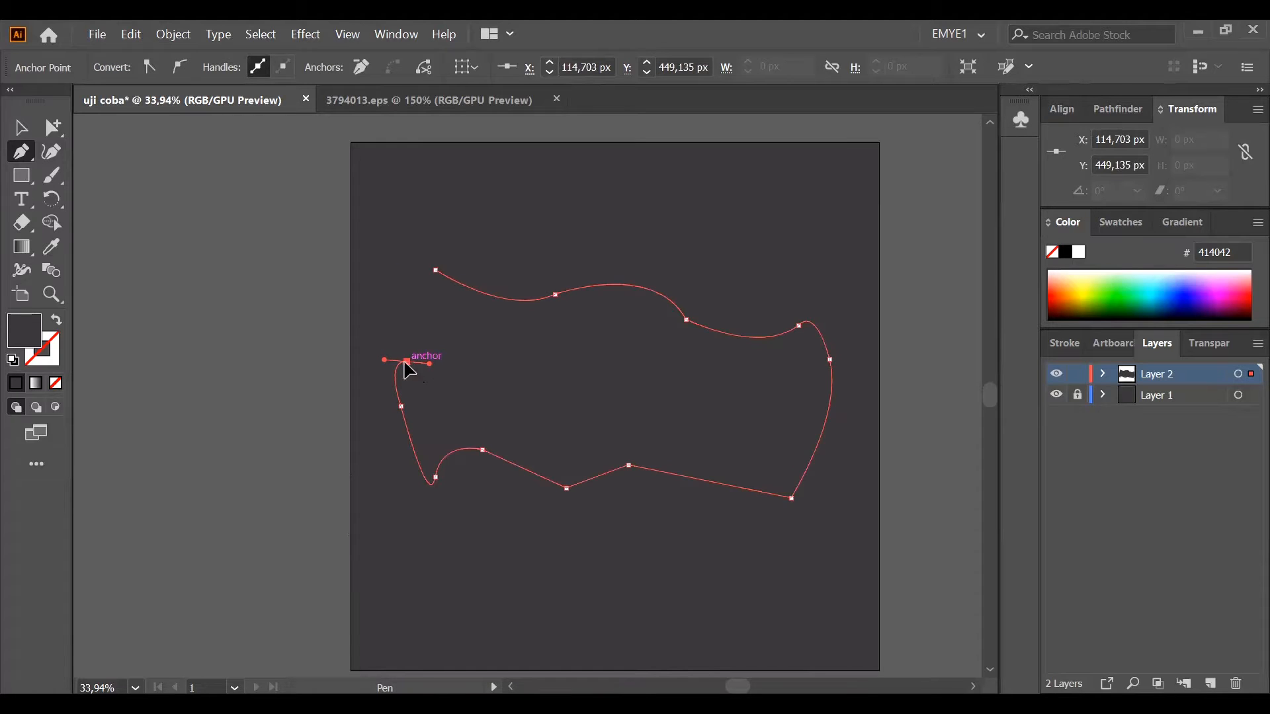
click(435, 271)
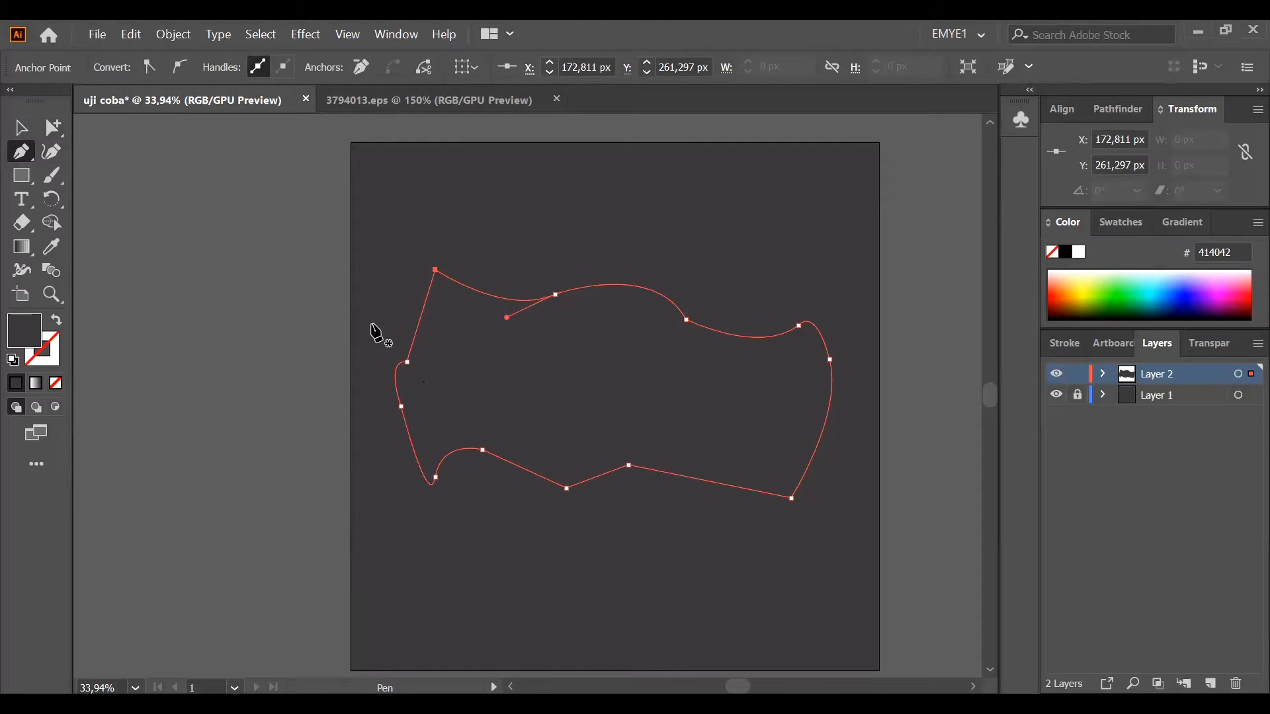
Try several fill colours on the closed shape, settle on yellow FFEC3A, and select it with the Selection tool.
click(1102, 285)
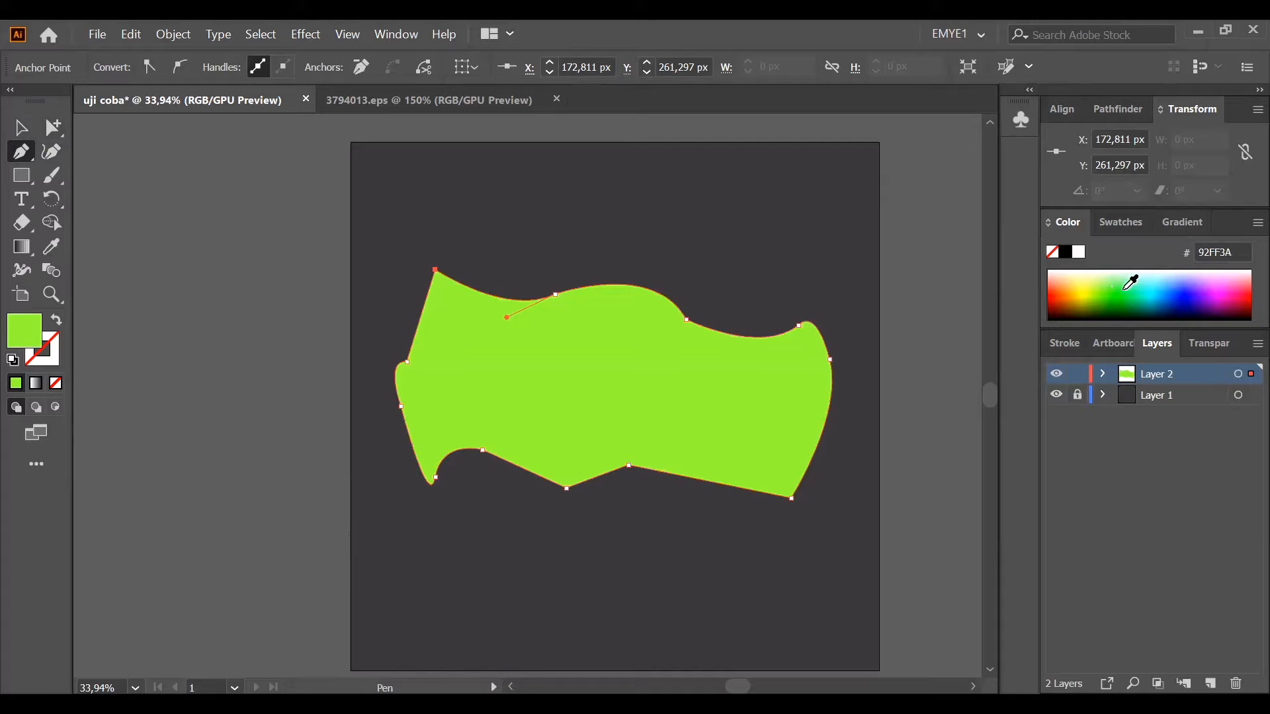
click(1127, 286)
click(1161, 287)
click(1088, 279)
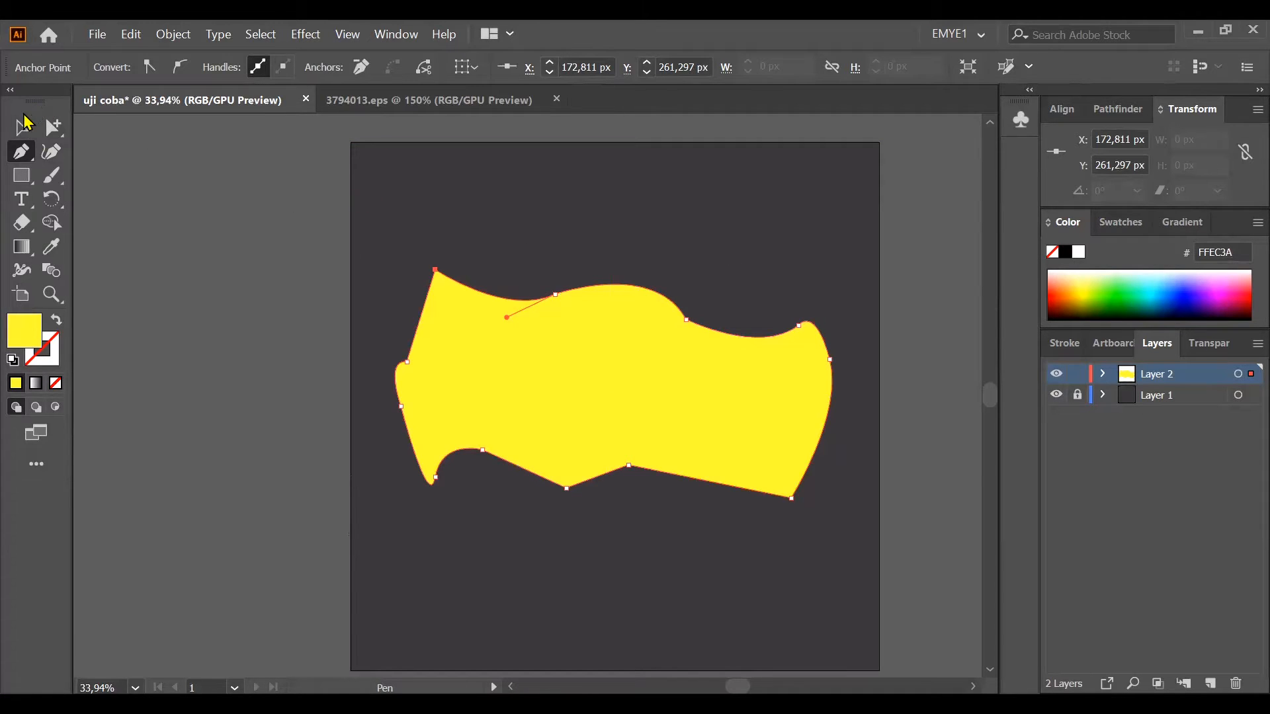
key(v)
click(185, 223)
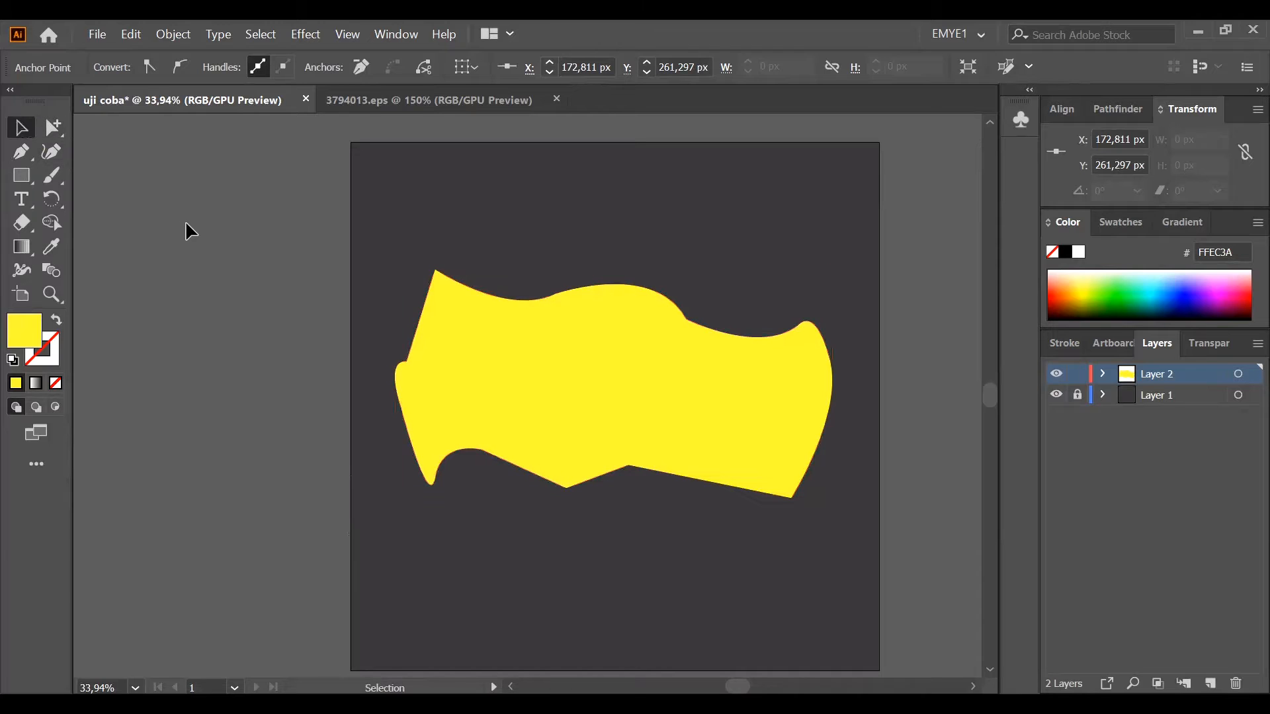
click(665, 385)
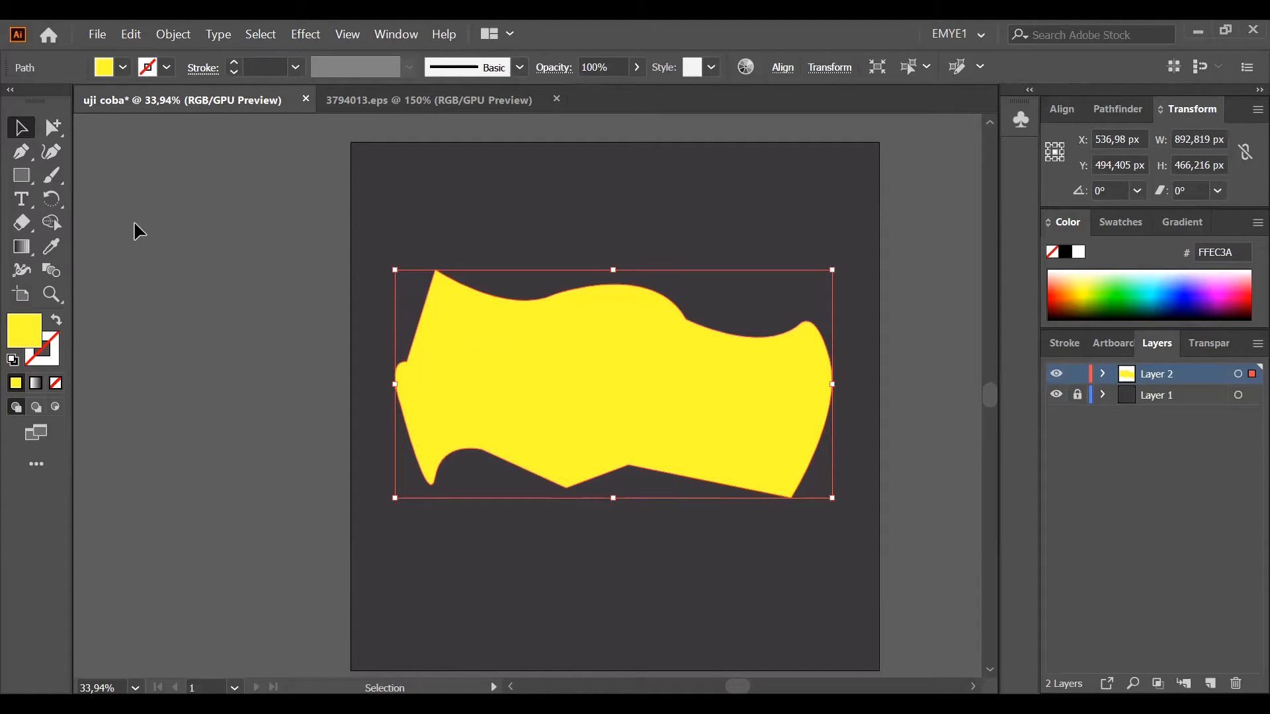
Lower the yellow shape's pointed upper-left corner with the Curvature tool.
click(51, 159)
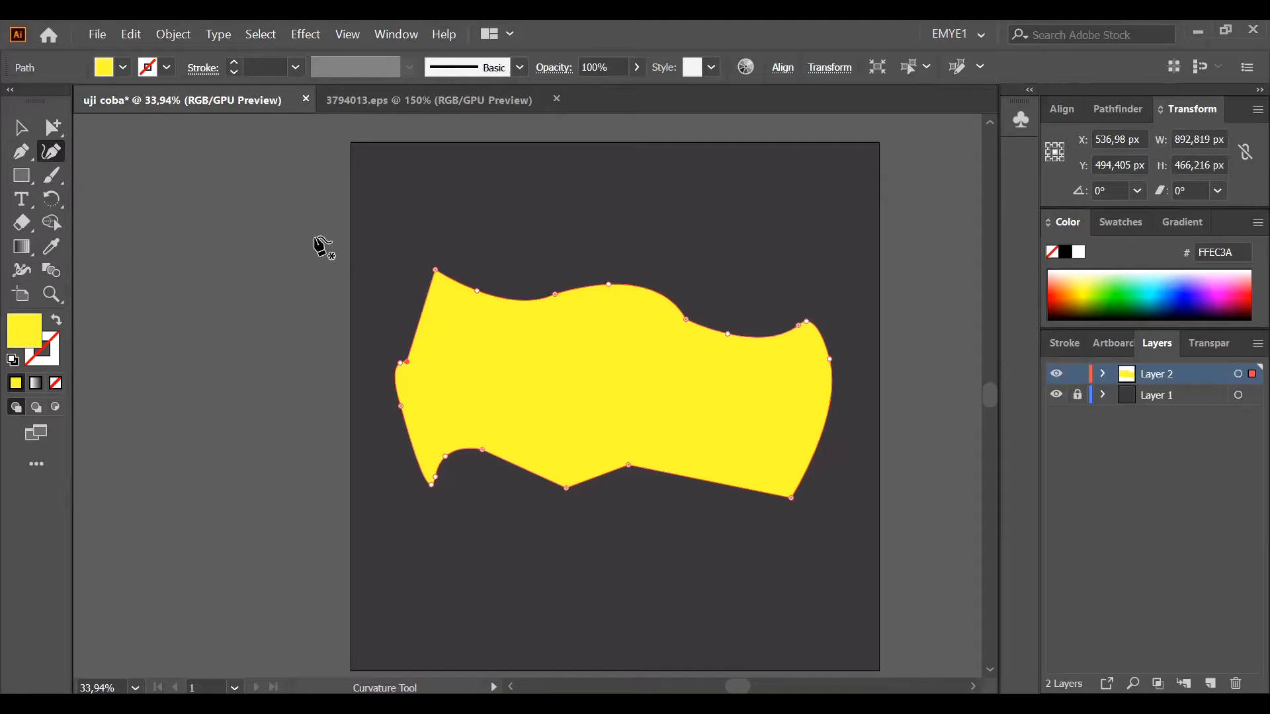
click(435, 269)
drag(435, 270, 440, 308)
Move the shape's lower anchor points outward to level the bottom edge, round its lower-left corner, and raise the notch point on the left side.
drag(444, 457, 477, 497)
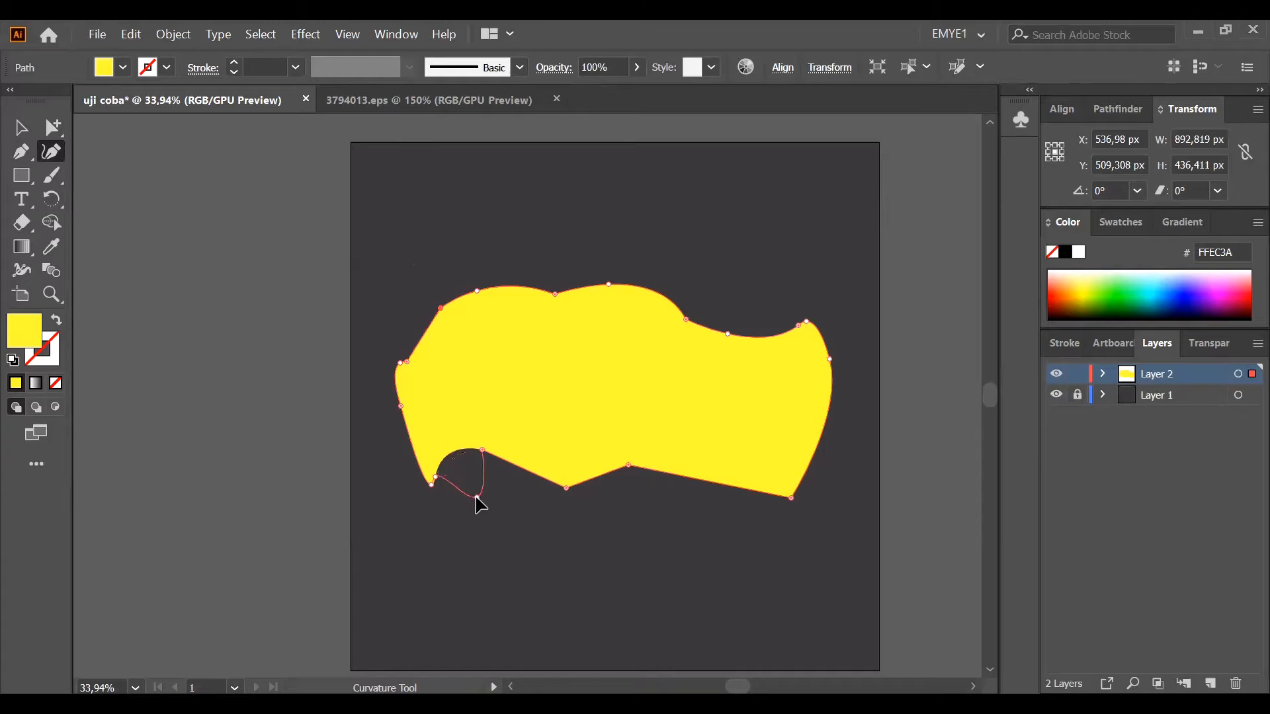
drag(481, 451, 516, 495)
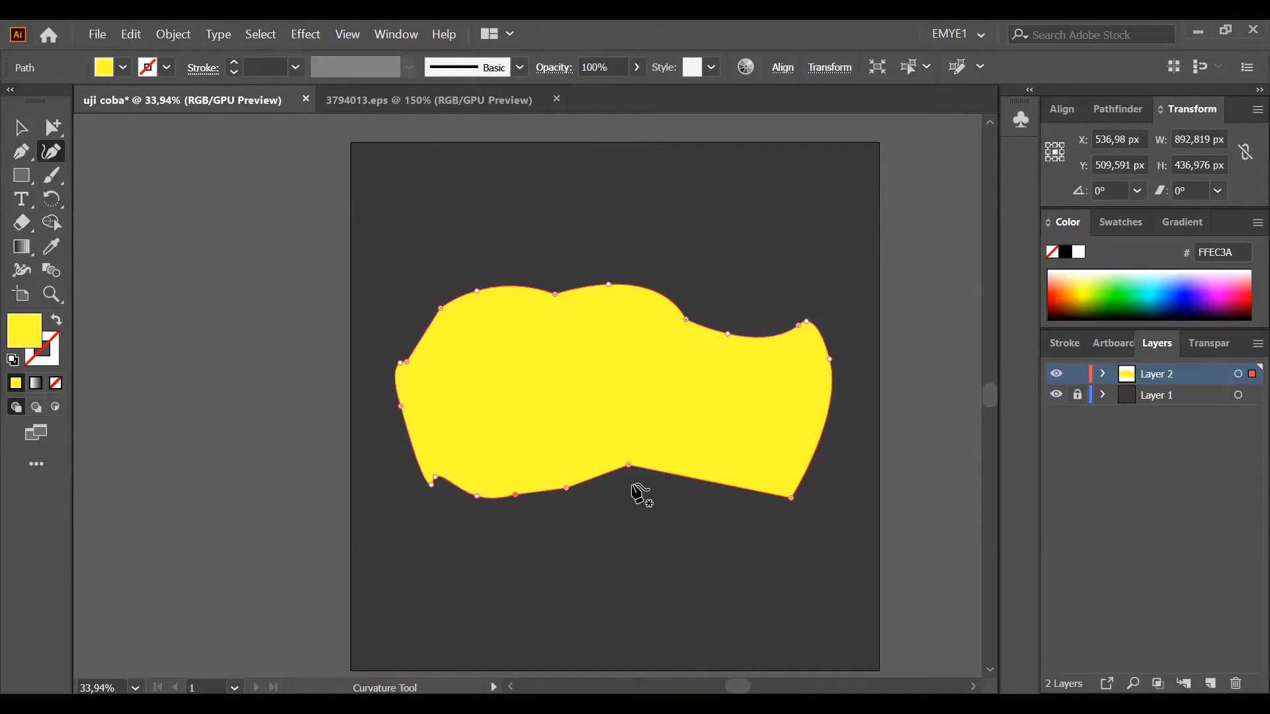
drag(629, 475, 669, 501)
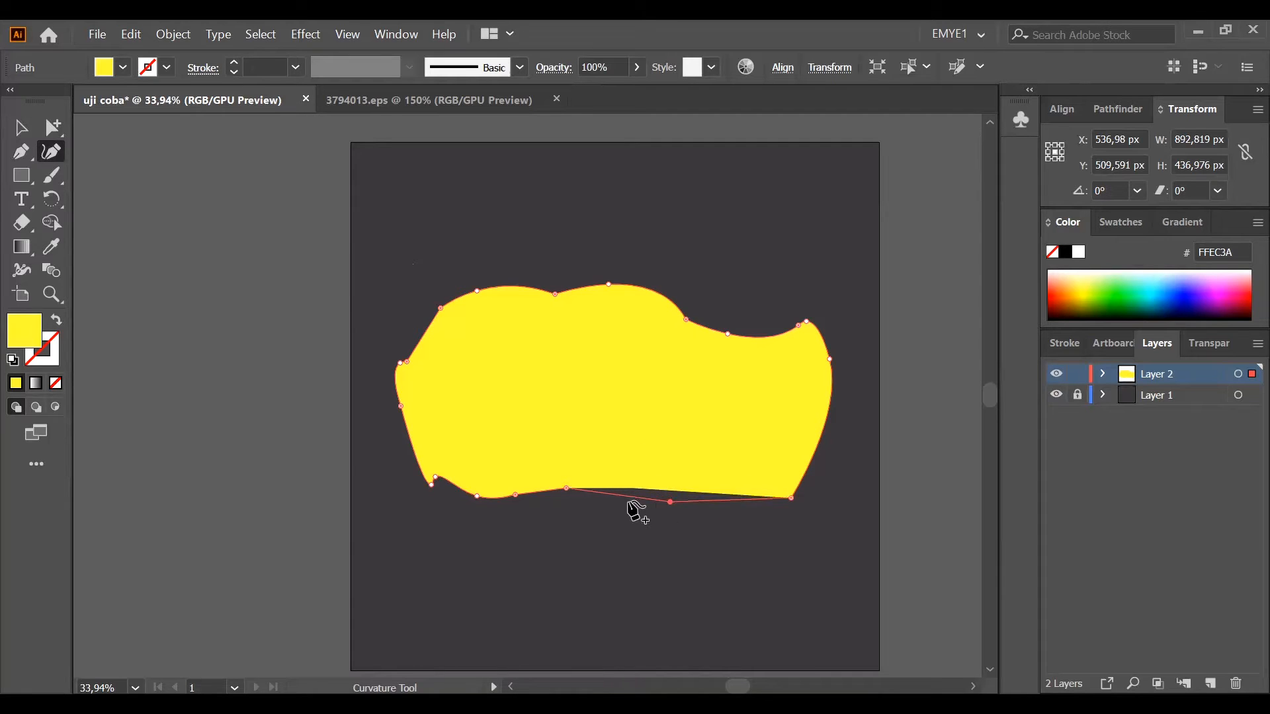
drag(566, 488, 582, 503)
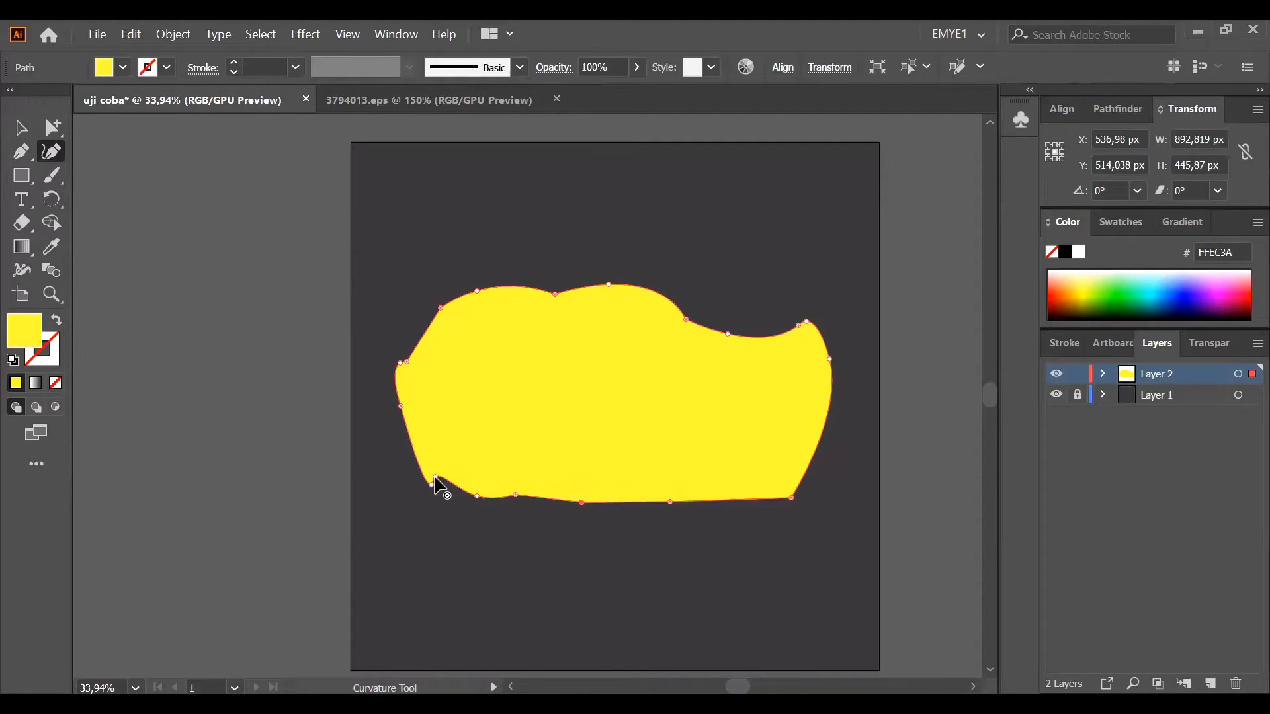
mouse_move(433, 477)
mouse_down()
mouse_move(401, 462)
mouse_move(434, 489)
mouse_up()
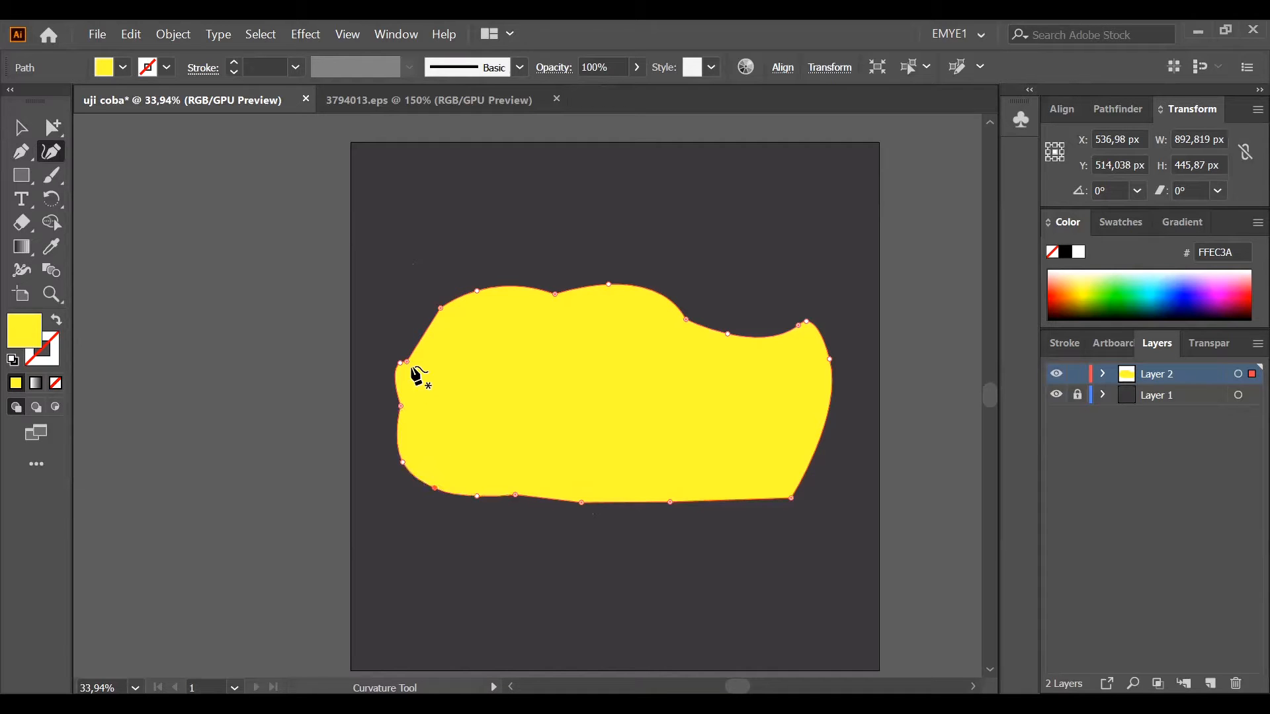
drag(405, 363, 402, 326)
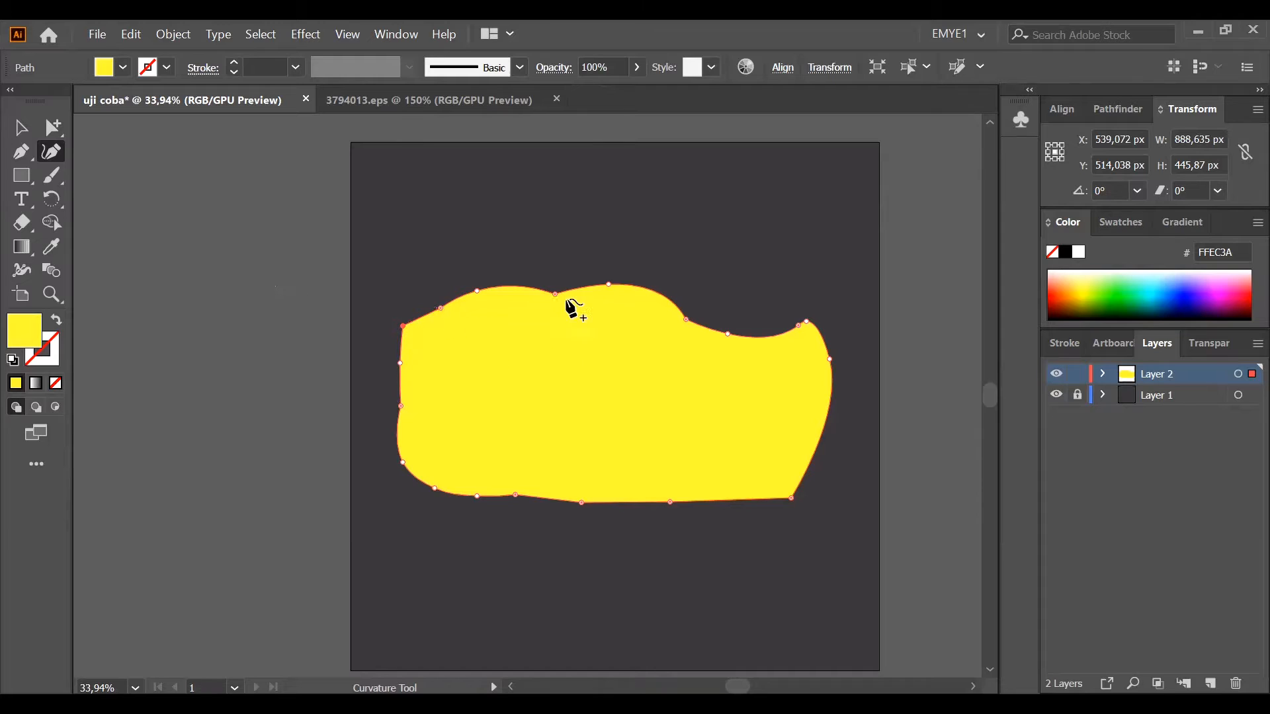
right_click(22, 179)
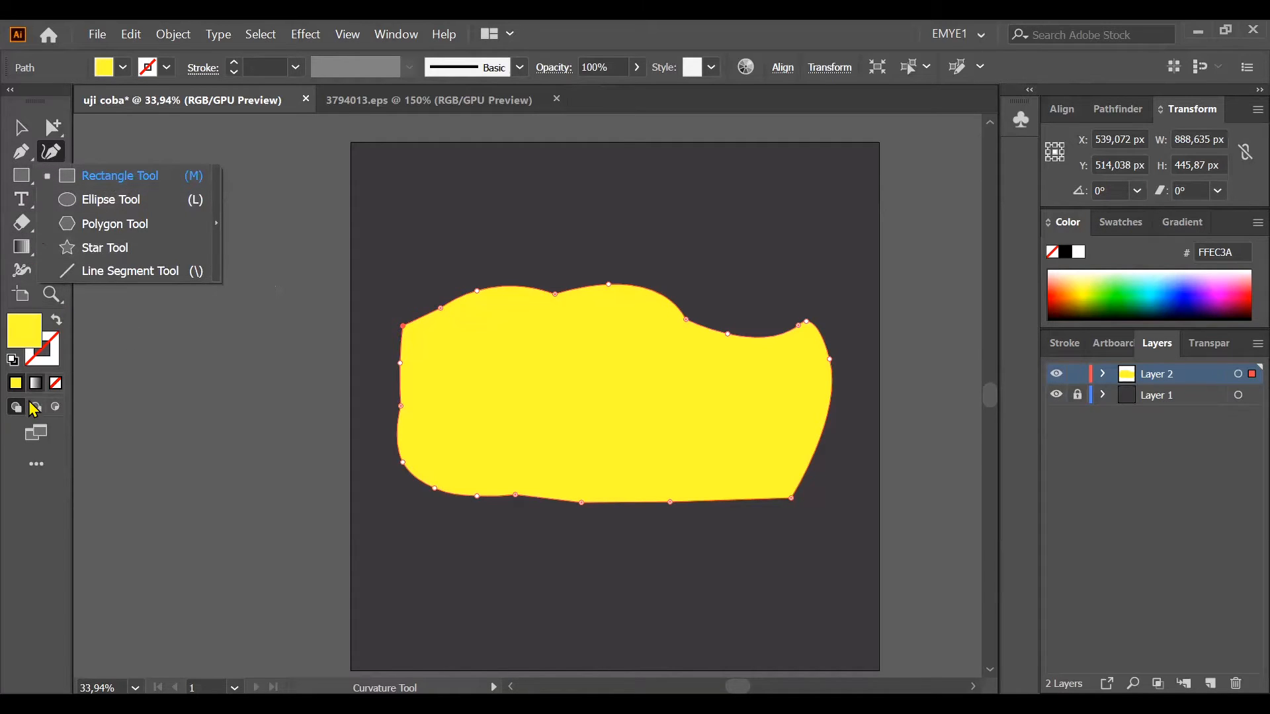
click(20, 501)
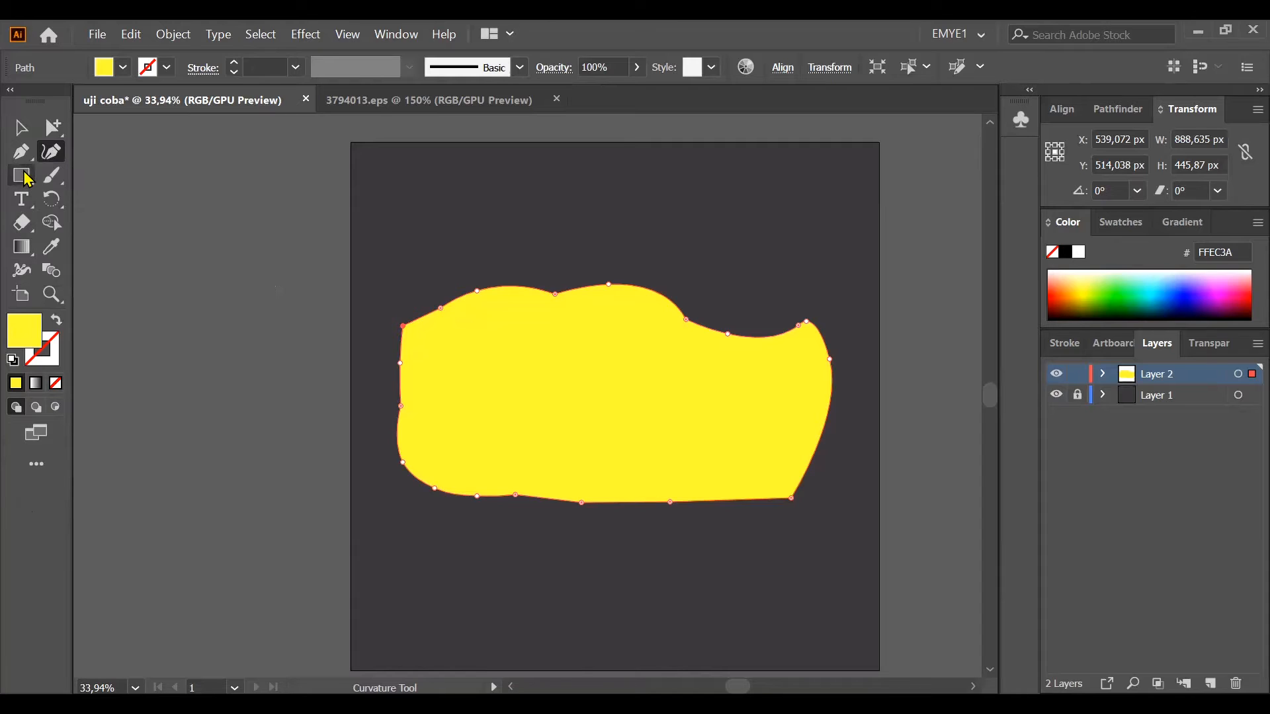
click(22, 176)
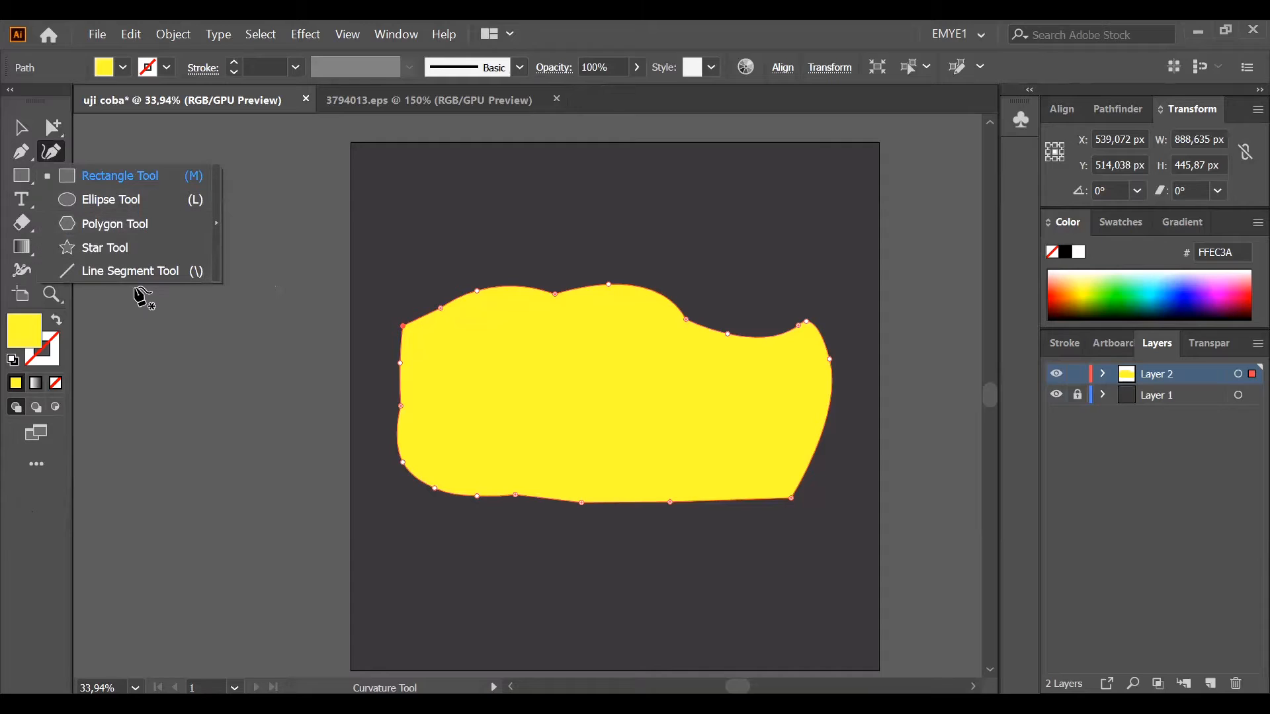
click(36, 524)
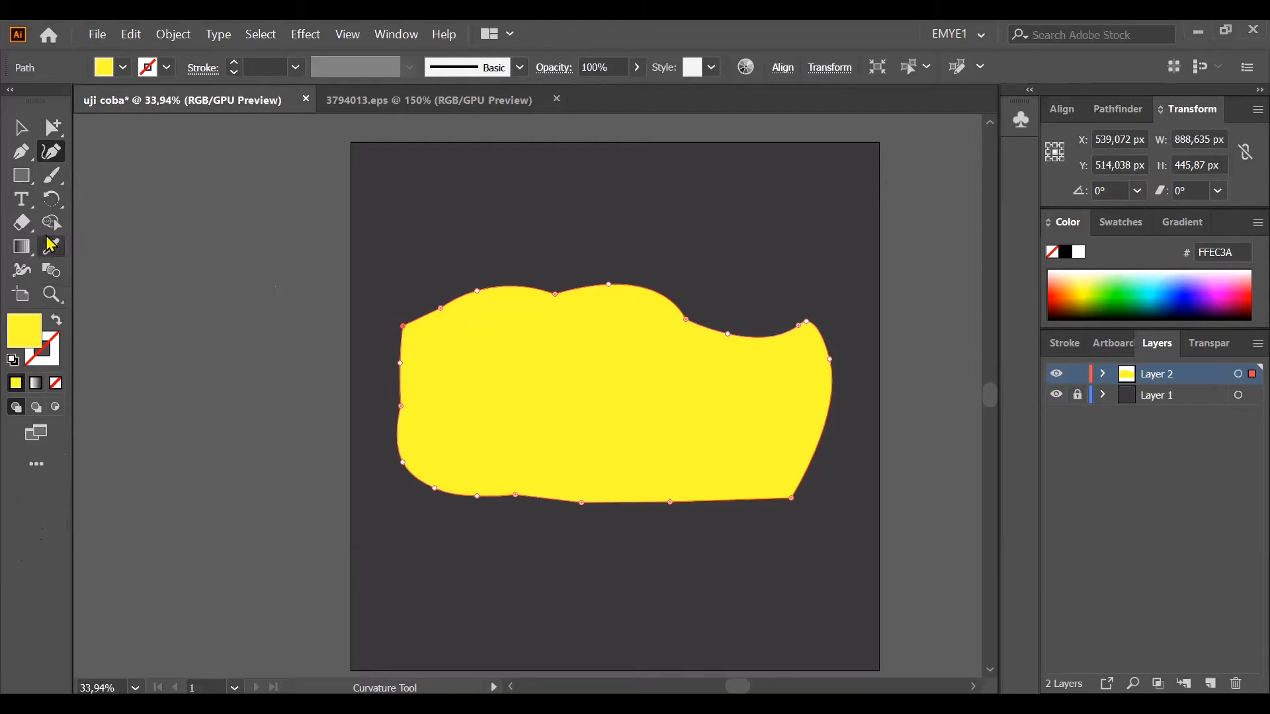
Paint several short wavy freehand strokes above the yellow shape with the Paintbrush tool.
click(51, 178)
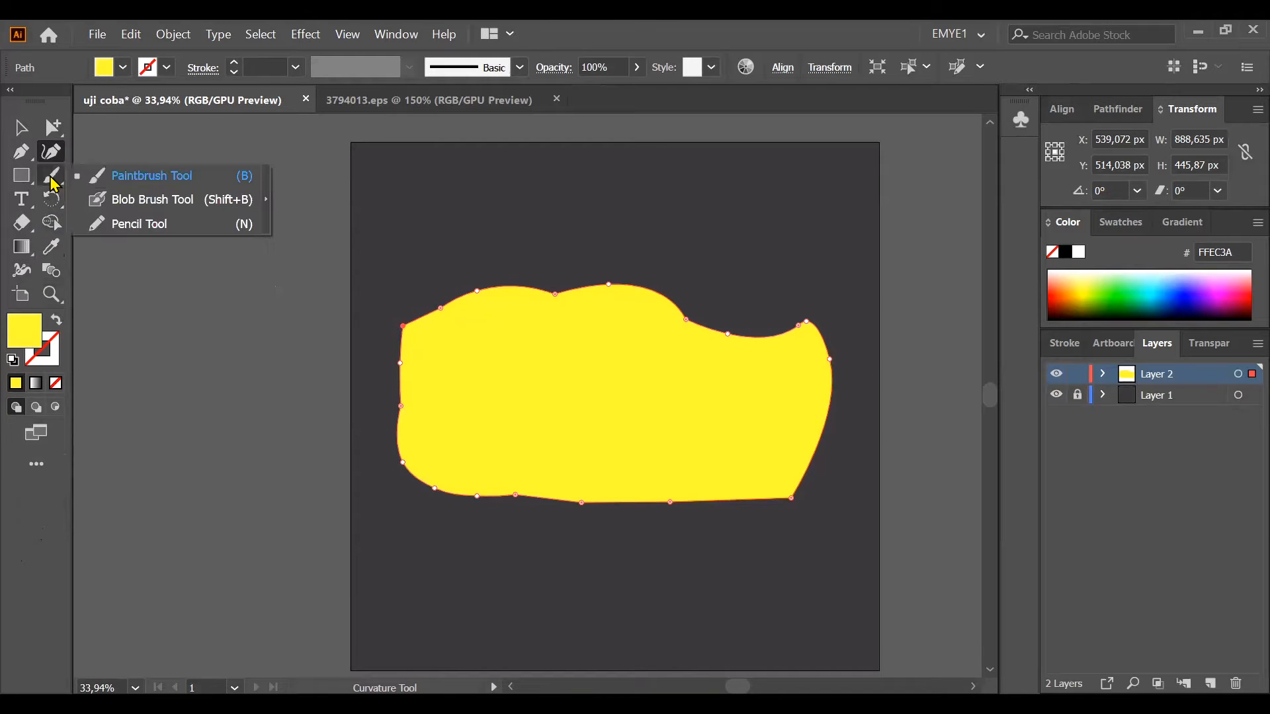
click(145, 184)
click(427, 211)
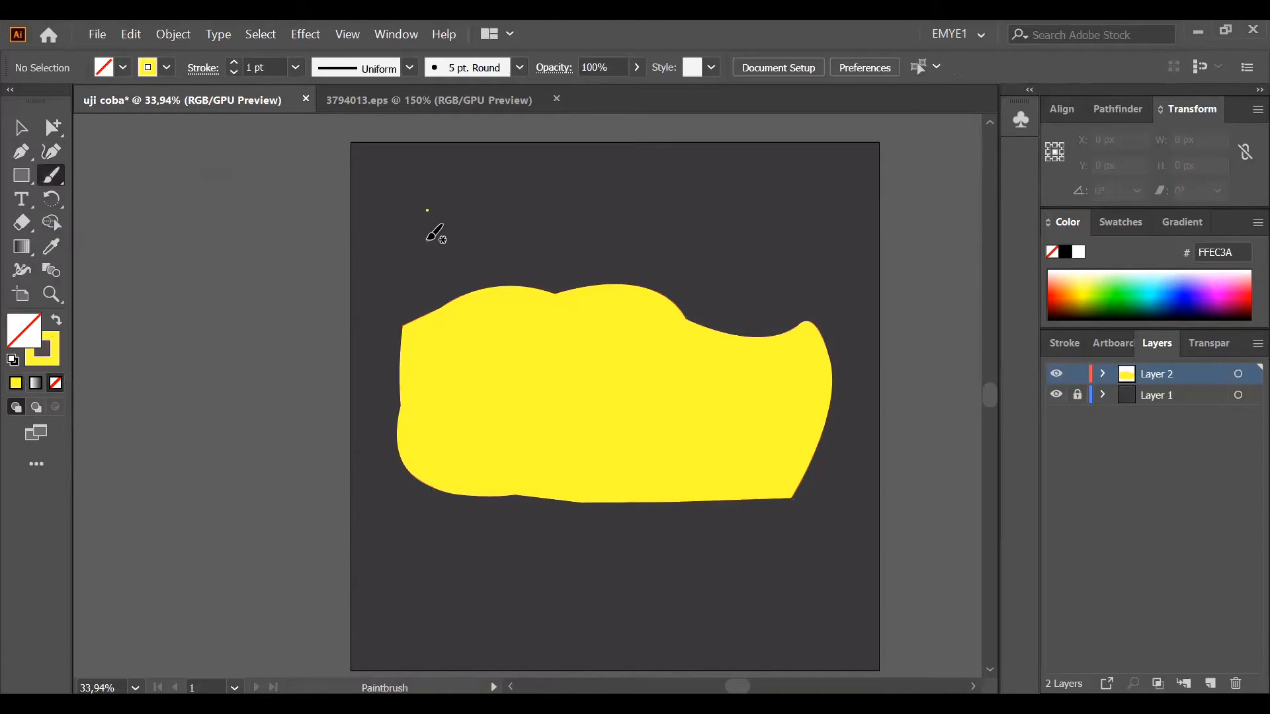
mouse_move(462, 230)
mouse_down()
mouse_move(526, 241)
mouse_move(537, 216)
mouse_move(567, 206)
mouse_move(630, 237)
mouse_move(629, 210)
mouse_move(660, 202)
mouse_move(664, 249)
mouse_move(715, 242)
mouse_move(728, 209)
mouse_move(747, 254)
mouse_up()
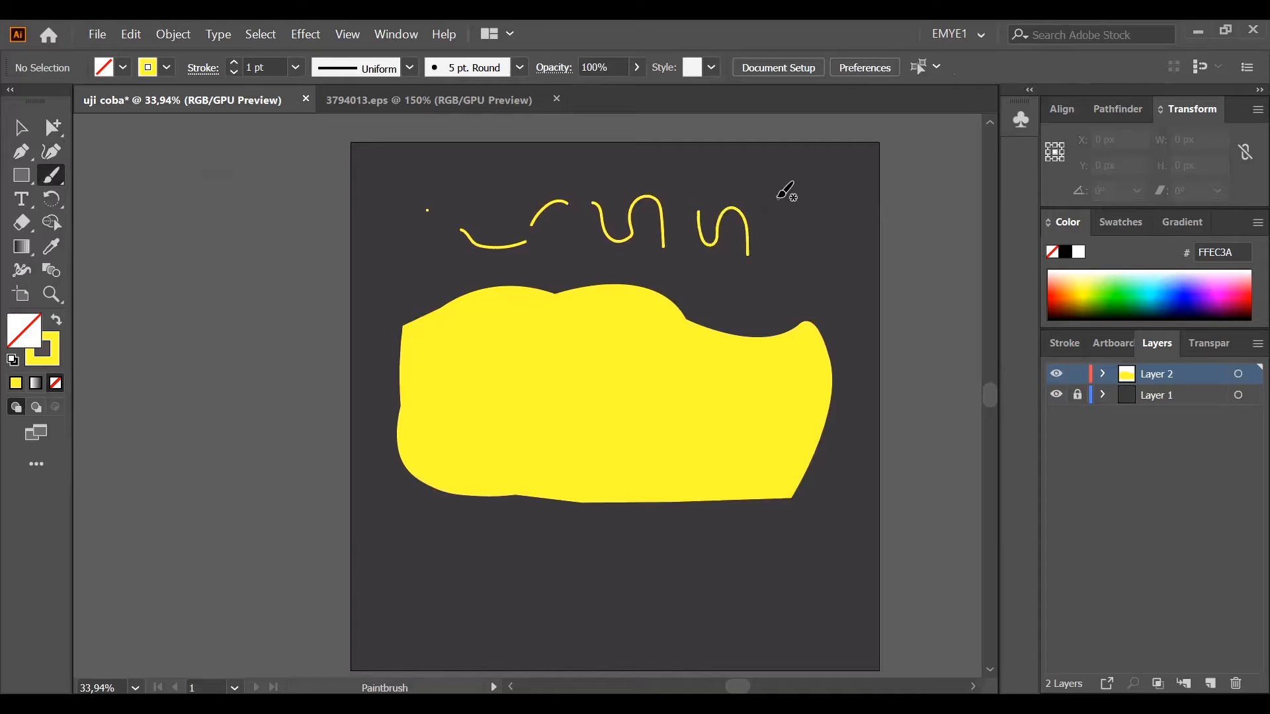
mouse_move(777, 196)
mouse_down()
mouse_move(801, 249)
mouse_move(821, 214)
mouse_up()
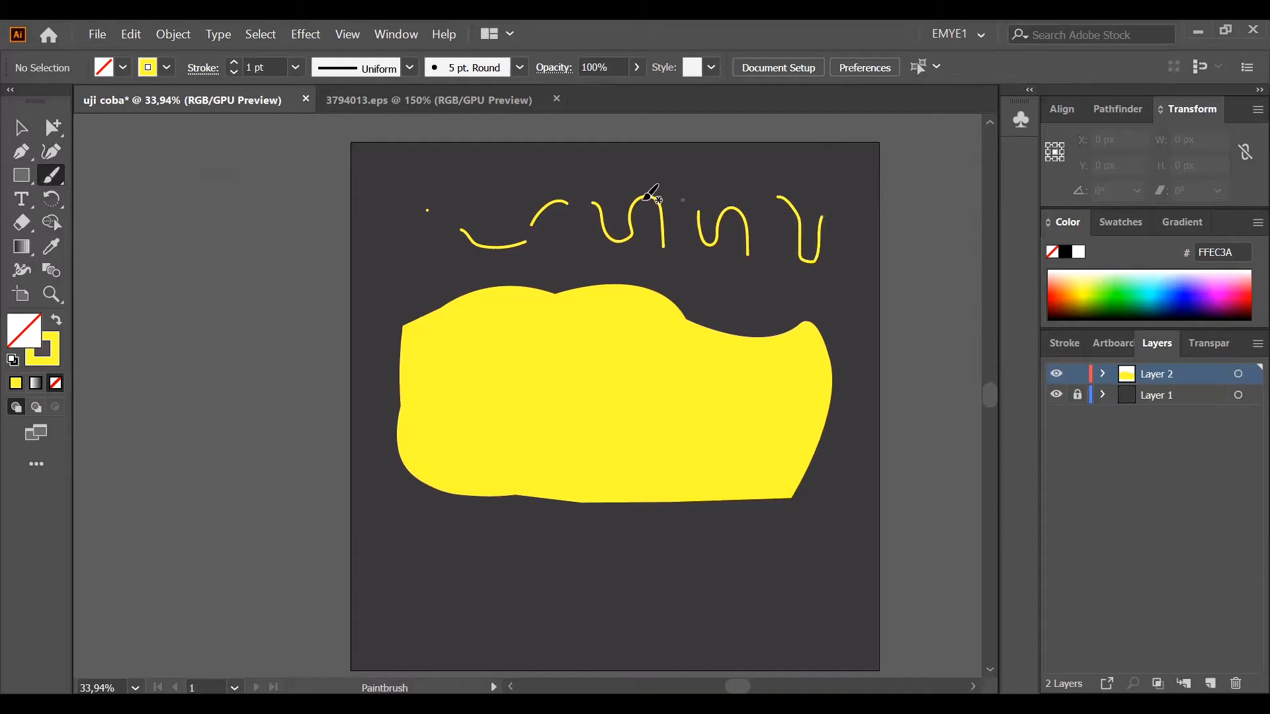
drag(424, 191, 412, 239)
Undo all the Paintbrush strokes above the yellow shape.
key(ctrl+z)
key(ctrl+z)
key(ctrl+z)
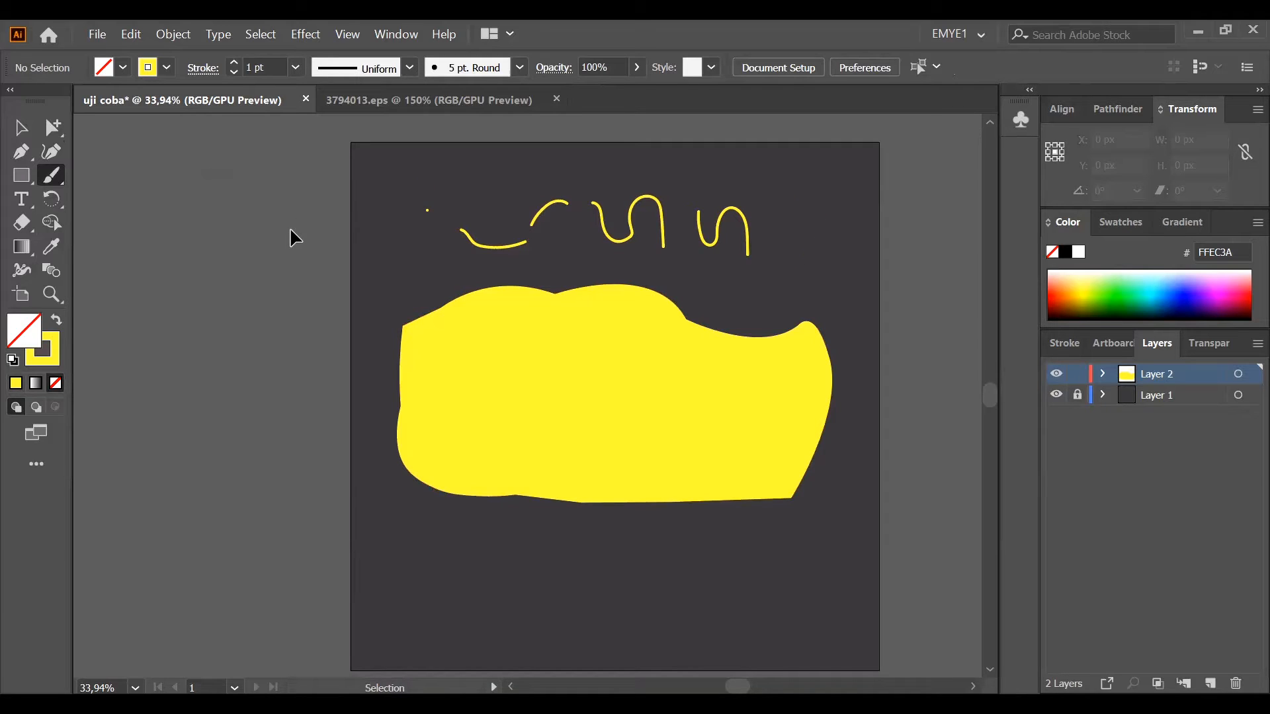
key(ctrl+z)
key(ctrl+z)
key(ctrl+z)
key(ctrl+z)
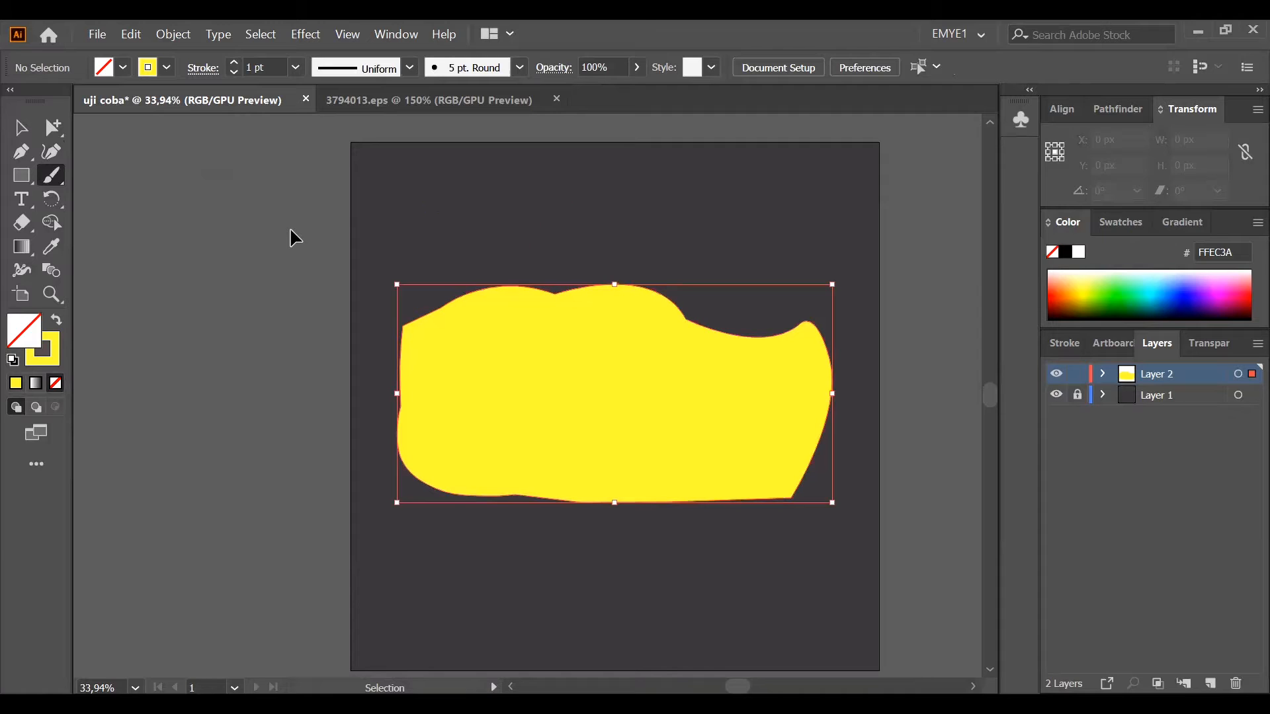
Paint several short straight and curved strokes above the yellow shape with the Blob Brush tool.
click(59, 182)
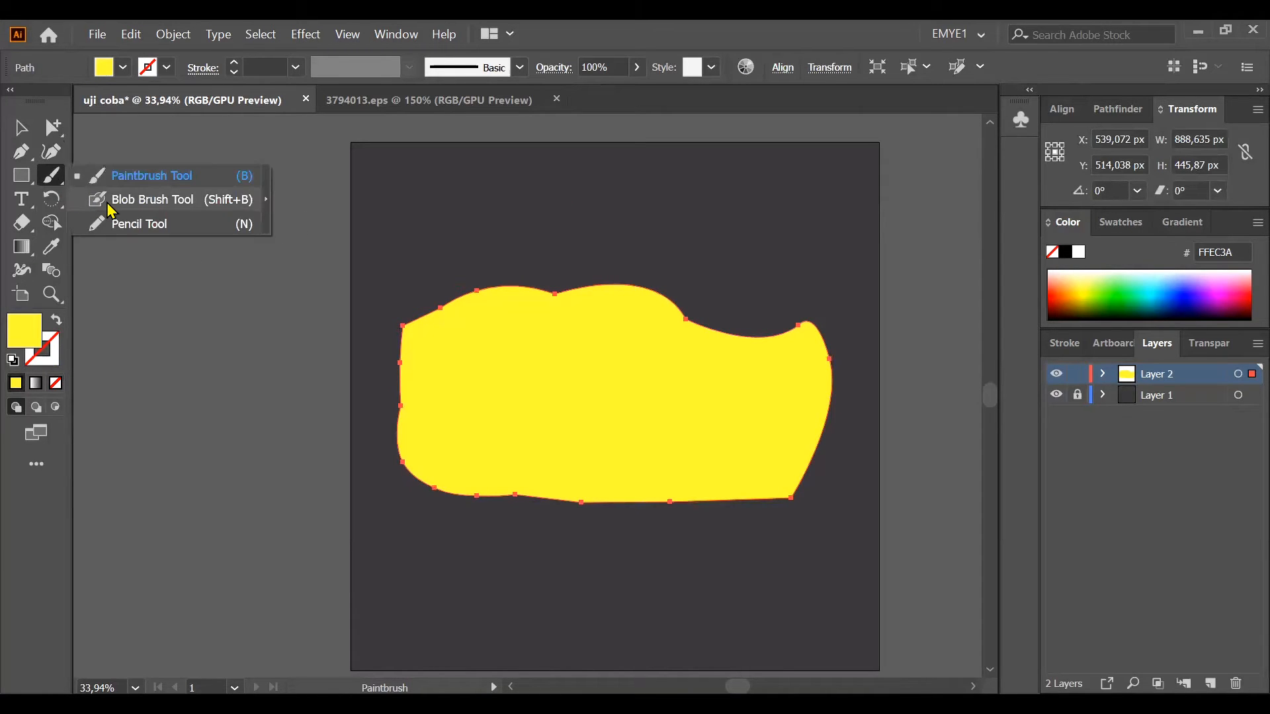
click(111, 207)
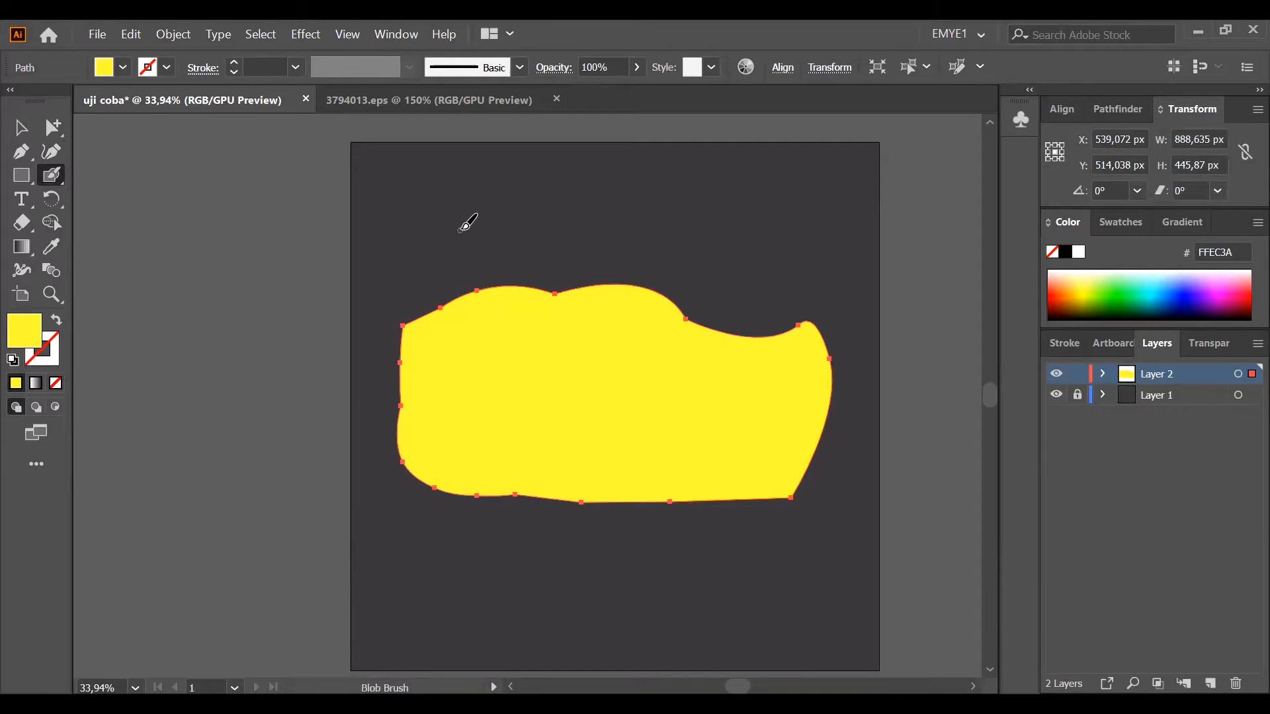
mouse_move(457, 230)
mouse_down()
mouse_move(568, 201)
mouse_move(622, 240)
mouse_move(667, 233)
mouse_move(699, 203)
mouse_move(722, 238)
mouse_move(749, 248)
mouse_up()
drag(418, 202, 411, 253)
mouse_move(533, 262)
mouse_down()
mouse_move(551, 238)
mouse_move(654, 262)
mouse_up()
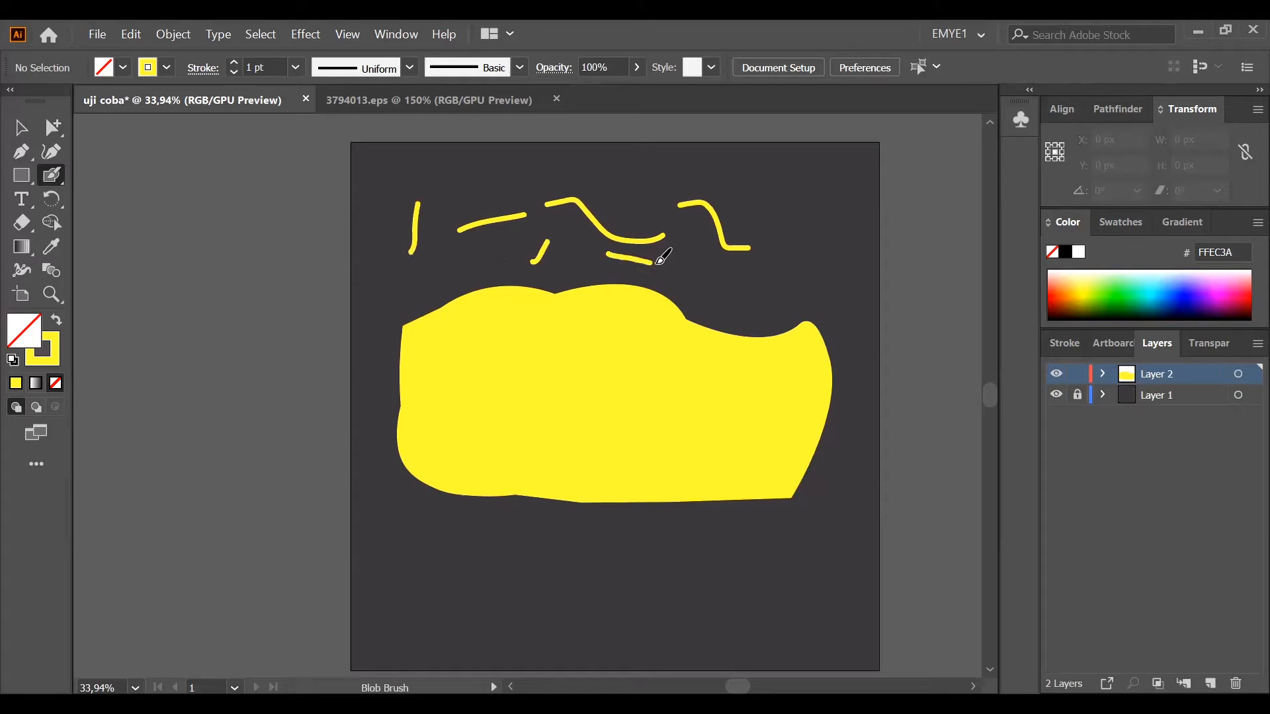
mouse_move(766, 266)
mouse_down()
mouse_move(795, 225)
mouse_move(809, 239)
mouse_move(801, 295)
mouse_up()
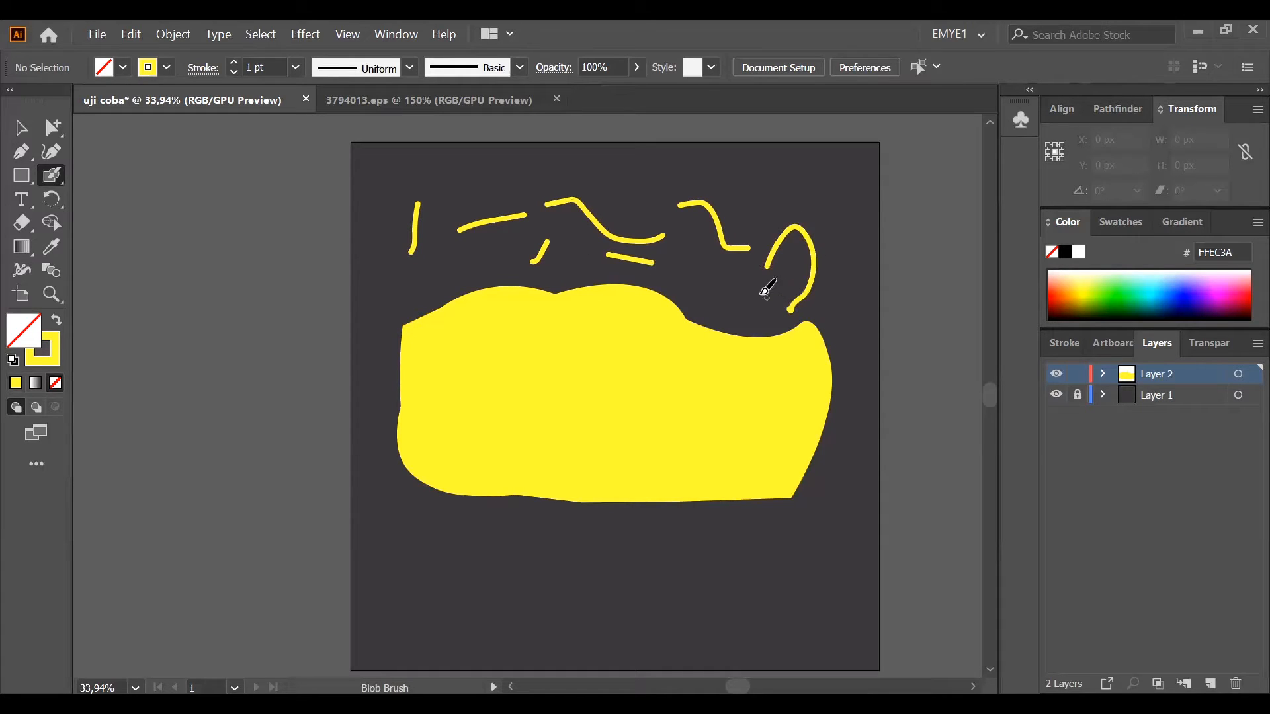
Undo all the Blob Brush strokes above the yellow shape.
key(ctrl+z)
key(ctrl+z)
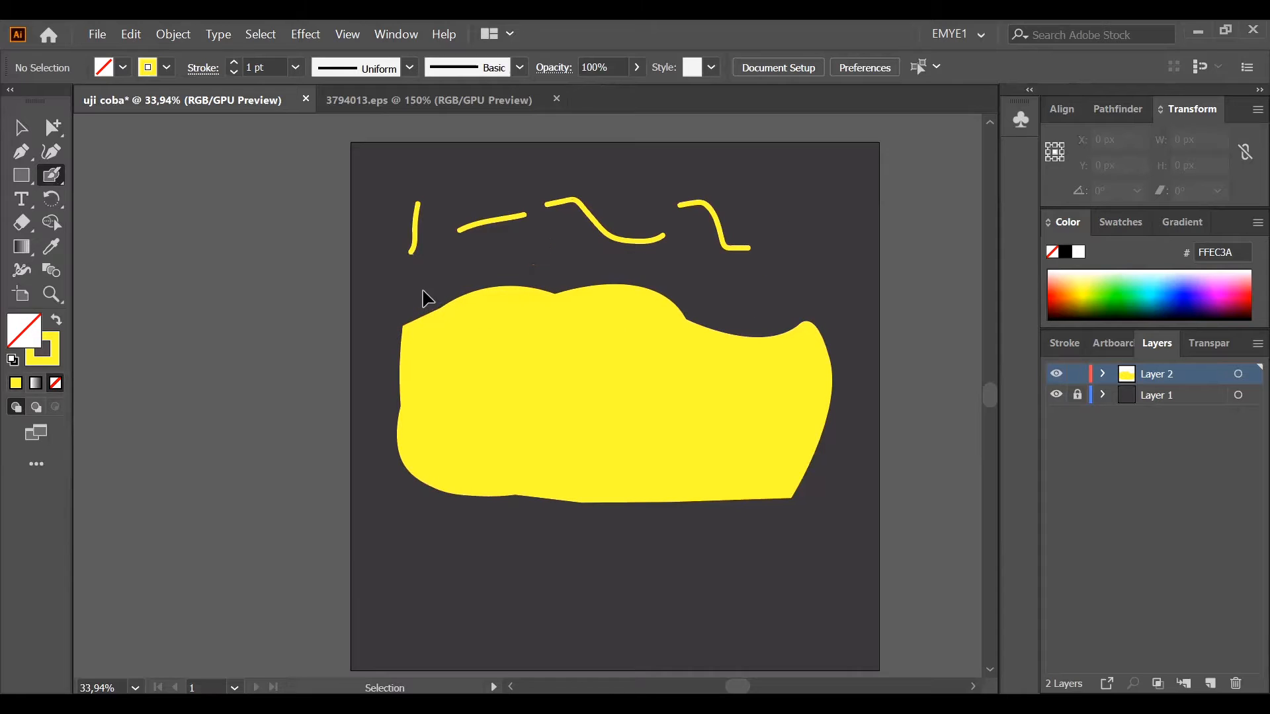
key(ctrl+z)
key(ctrl+z)
key(ctrl+z)
key(ctrl+z)
key(ctrl+z)
key(ctrl+z)
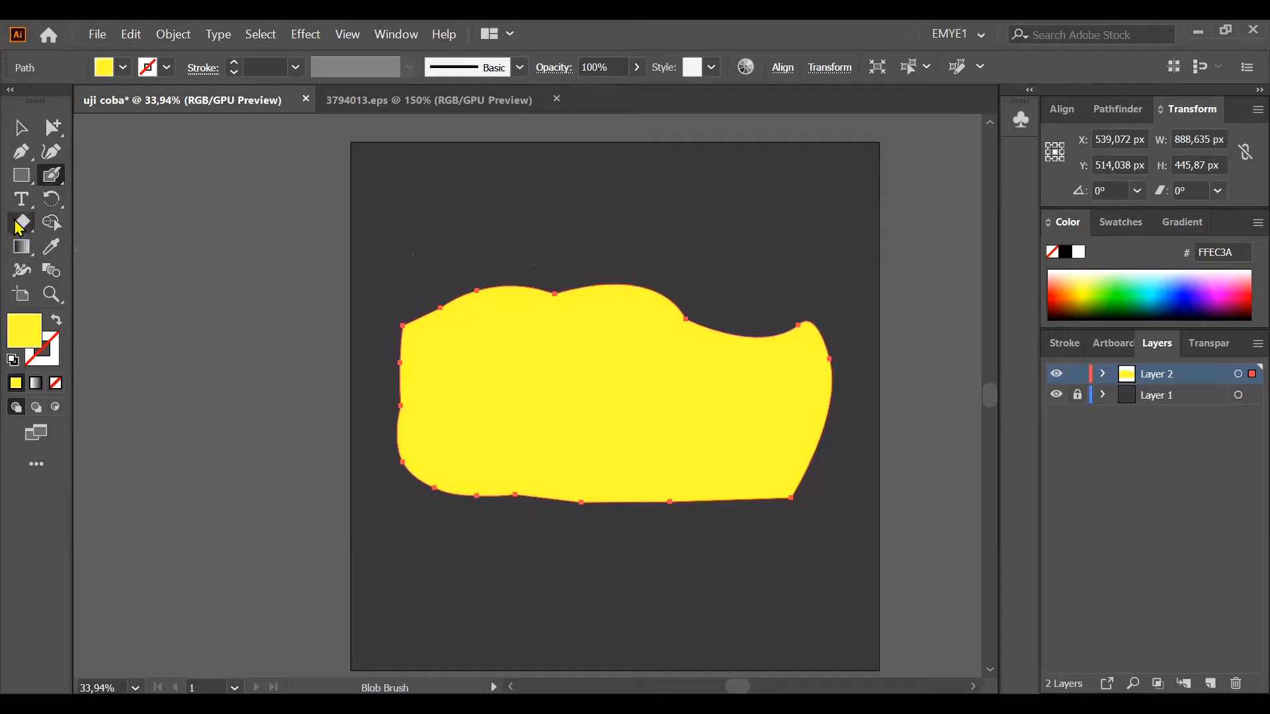
Add the point text "Uji Cba" inside the yellow shape with the Type tool.
click(22, 201)
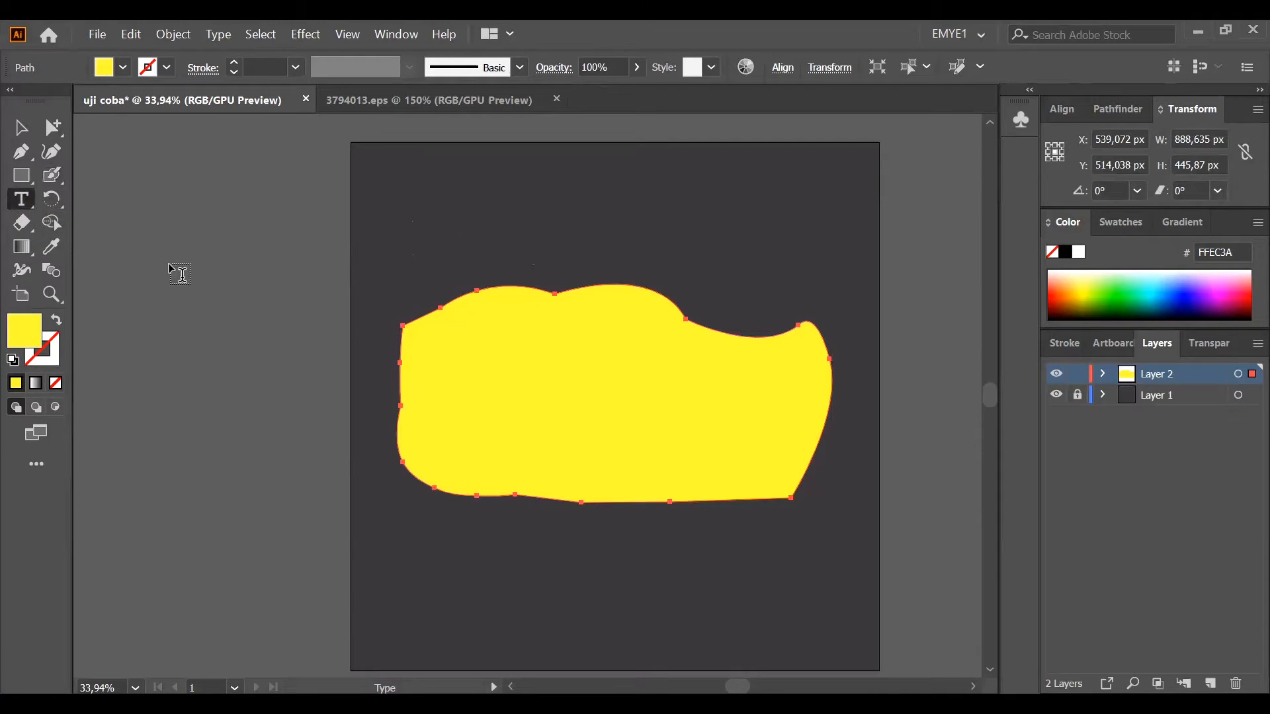
click(522, 383)
text(Uj)
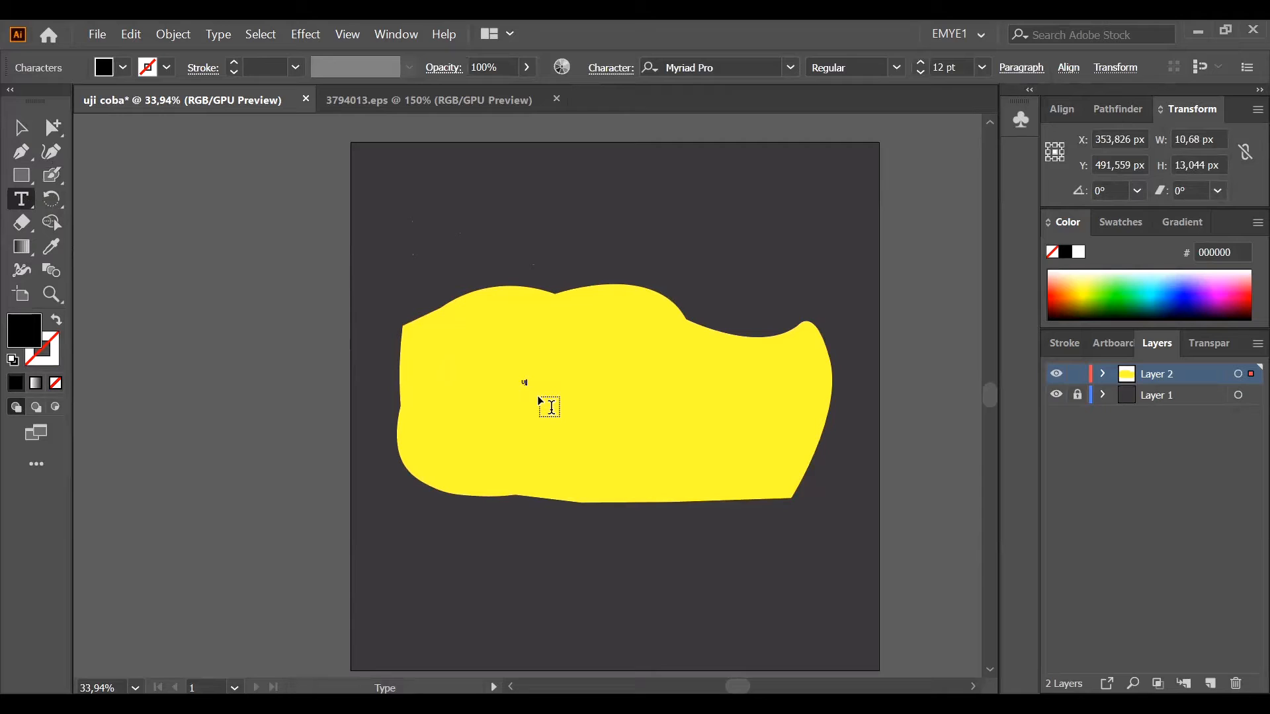
text(i coba)
key(BackSpace)
key(ctrl)
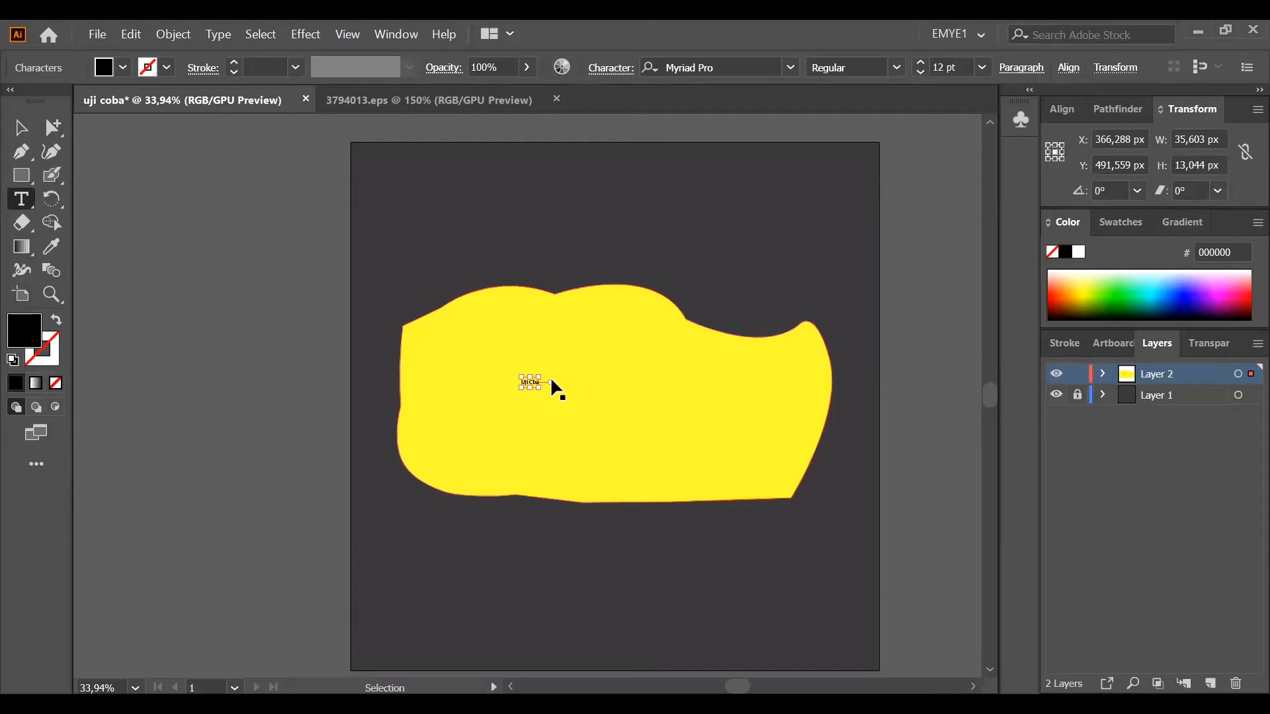
key(ctrl+a)
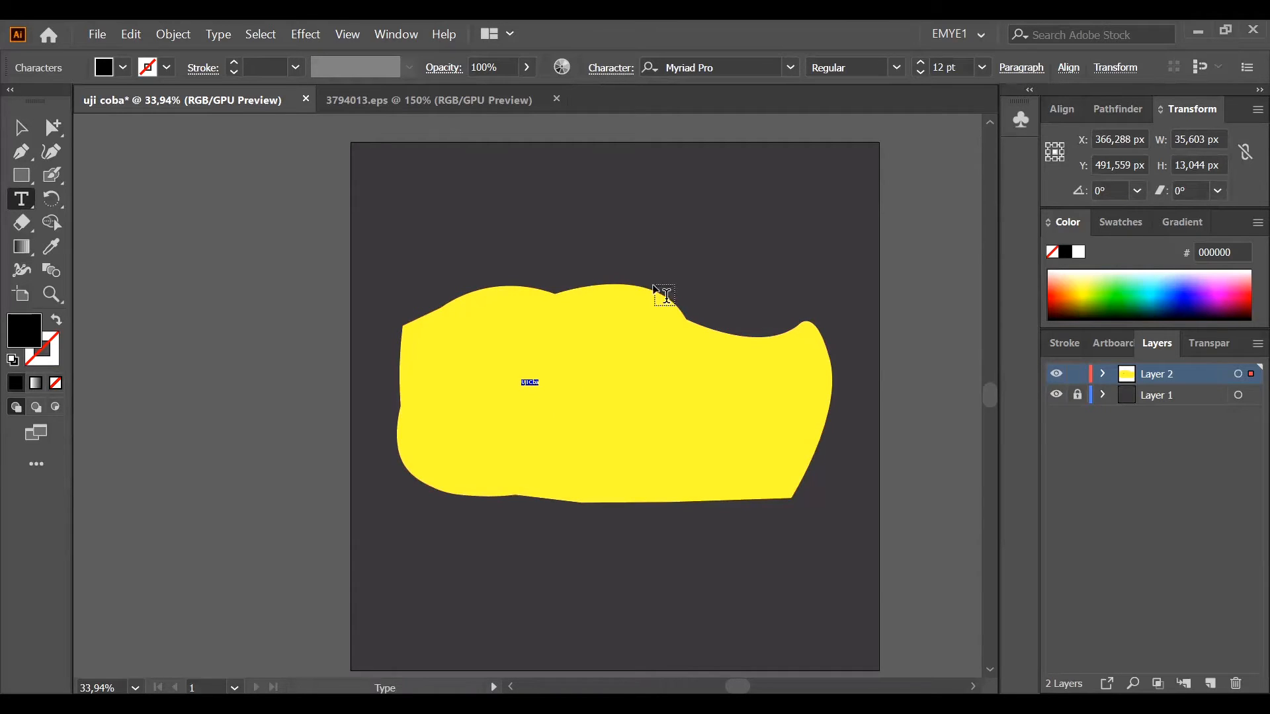
click(982, 67)
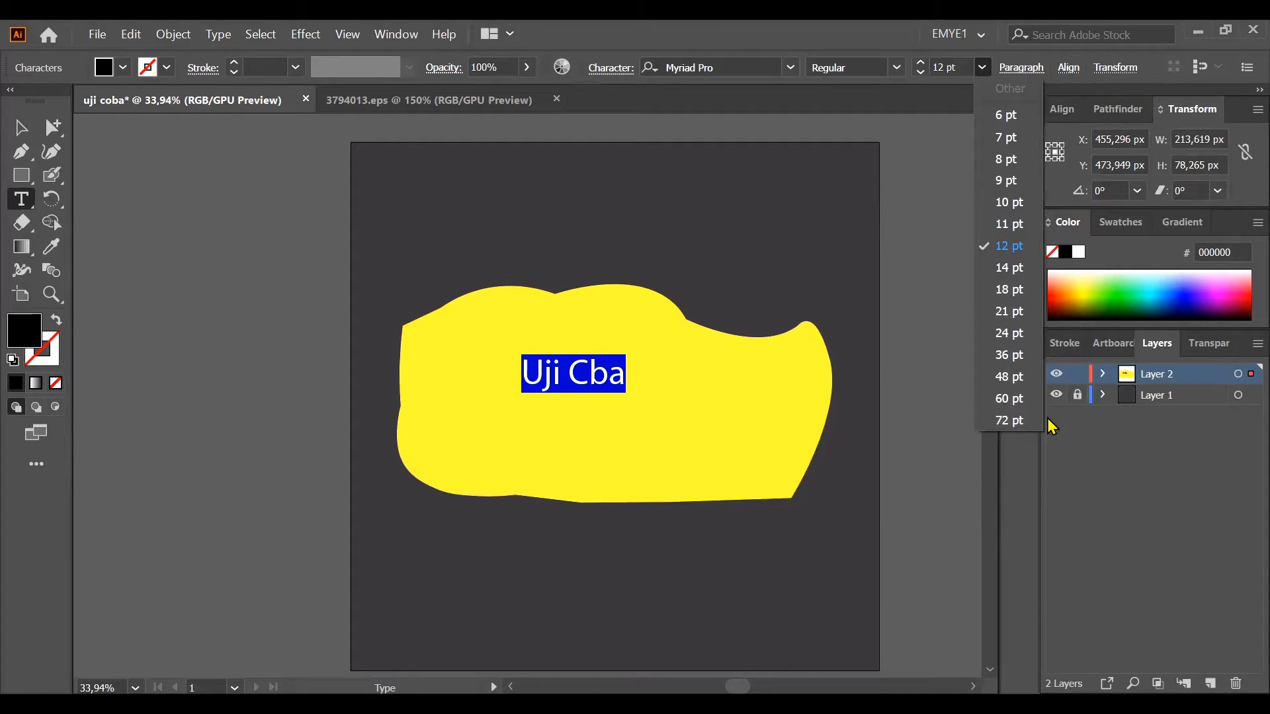
click(588, 374)
Insert the missing letter o so the text reads "Uji Coba".
click(532, 381)
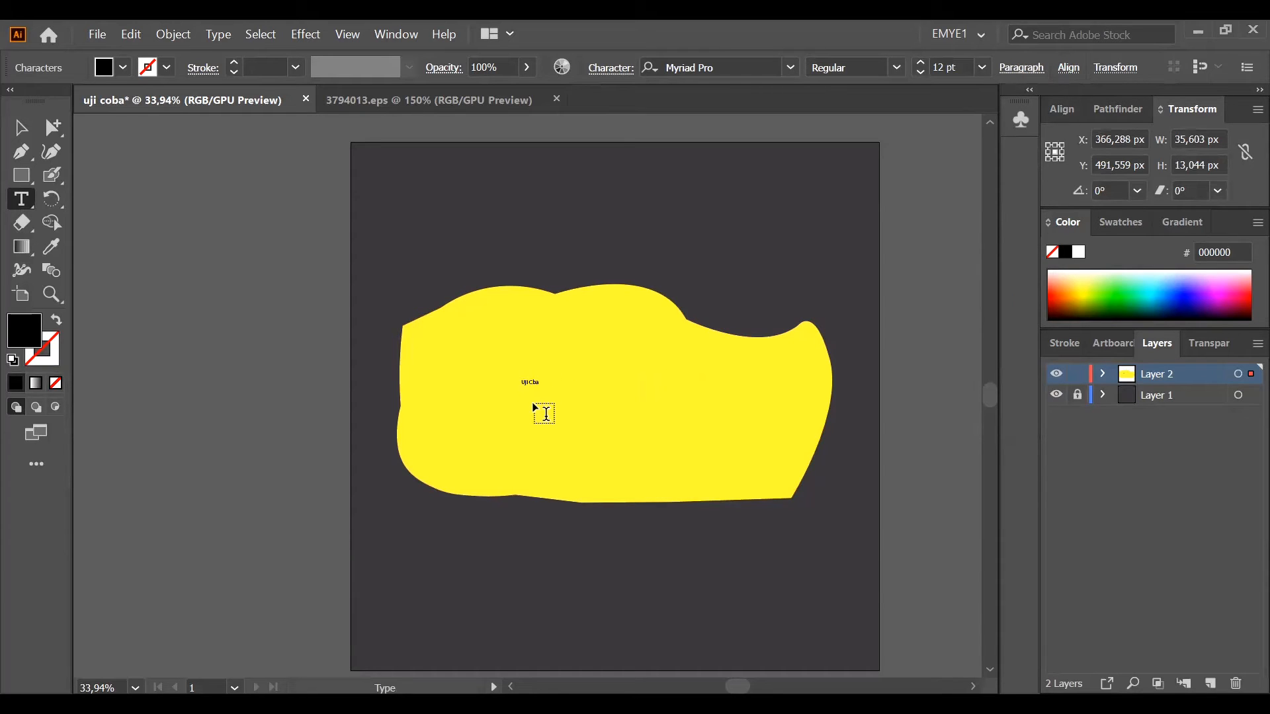
text(o)
drag(535, 391, 547, 384)
key(ctrl+z)
Enlarge the whole "Uji Coba" text to 72 pt, and finally to 120 pt.
click(530, 381)
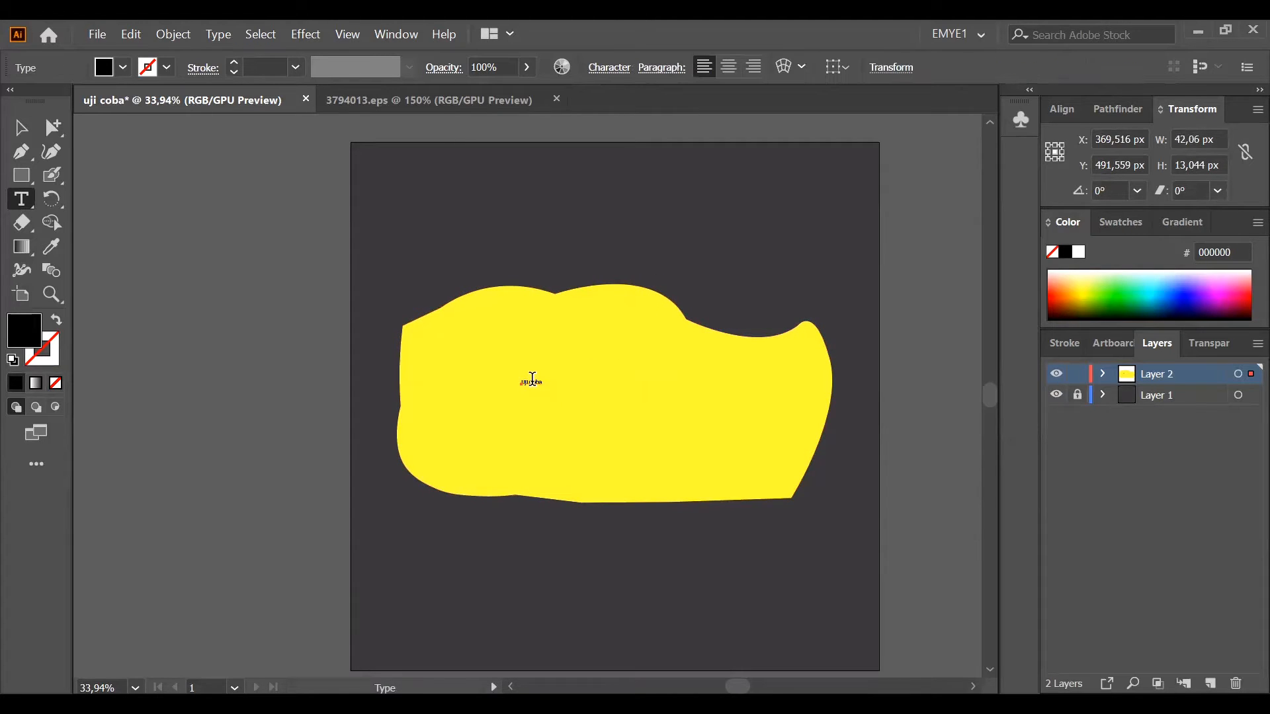
key(ctrl+a)
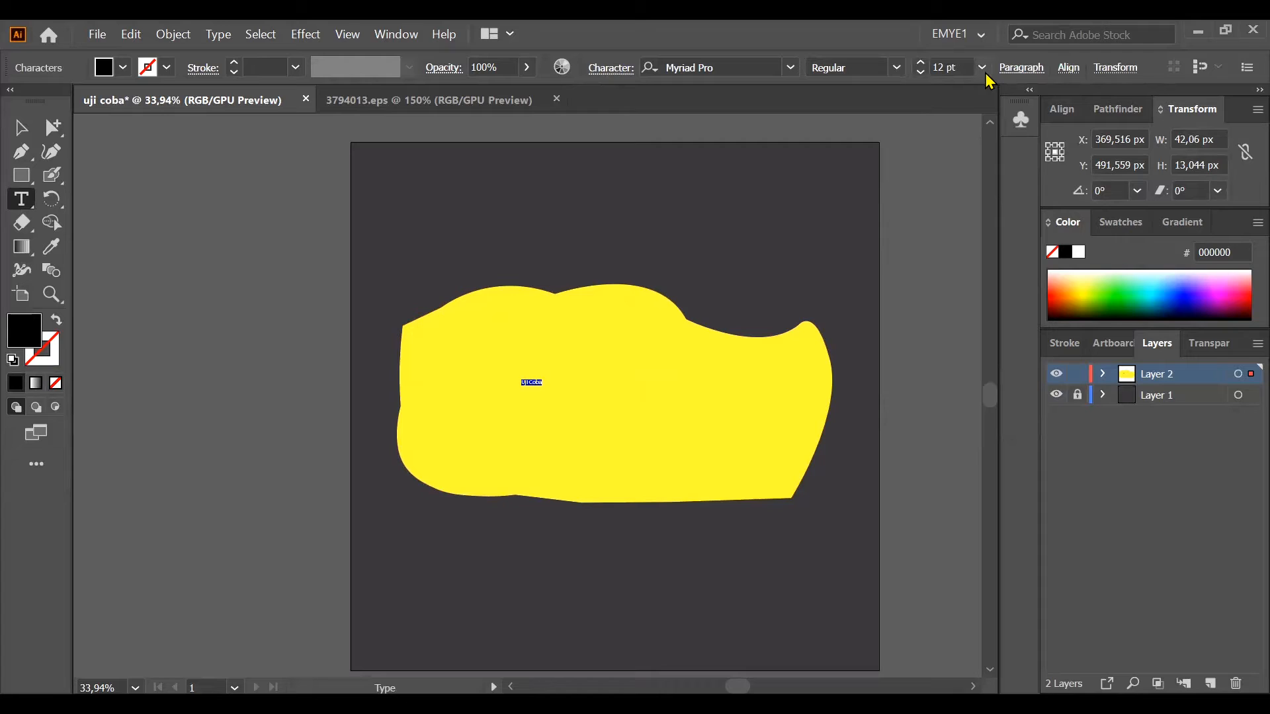
click(982, 67)
click(1005, 421)
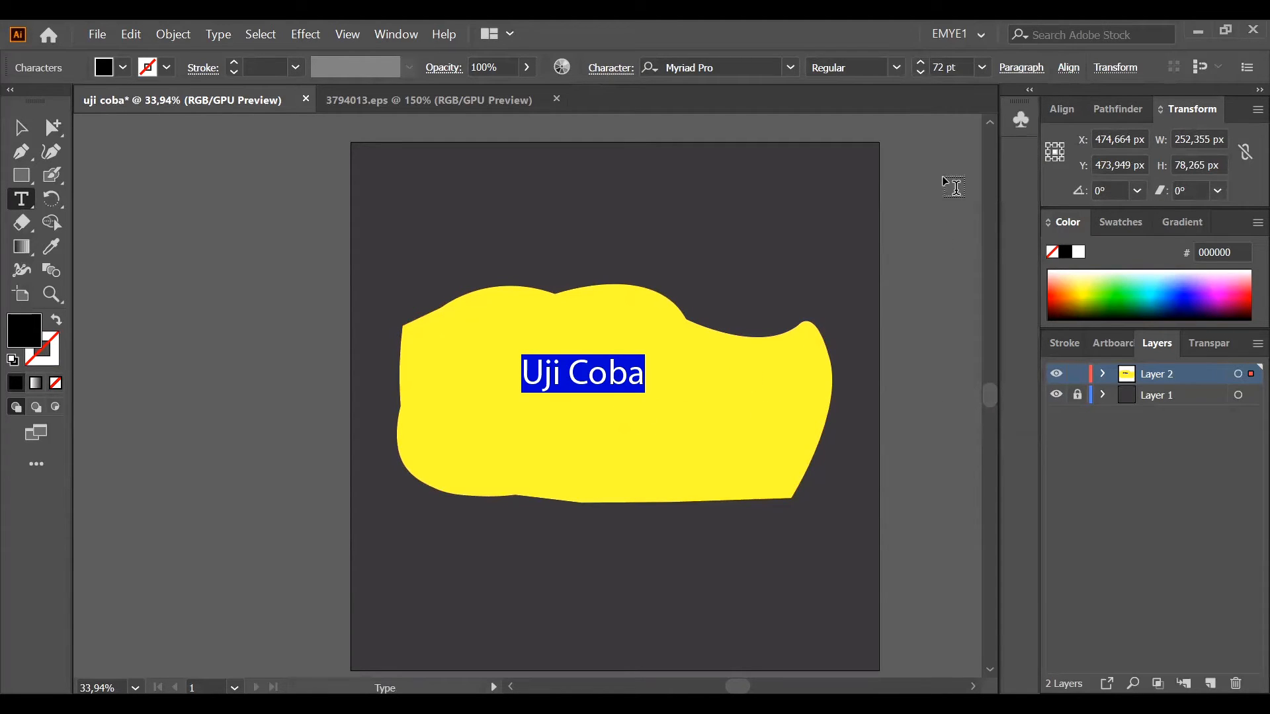
click(956, 68)
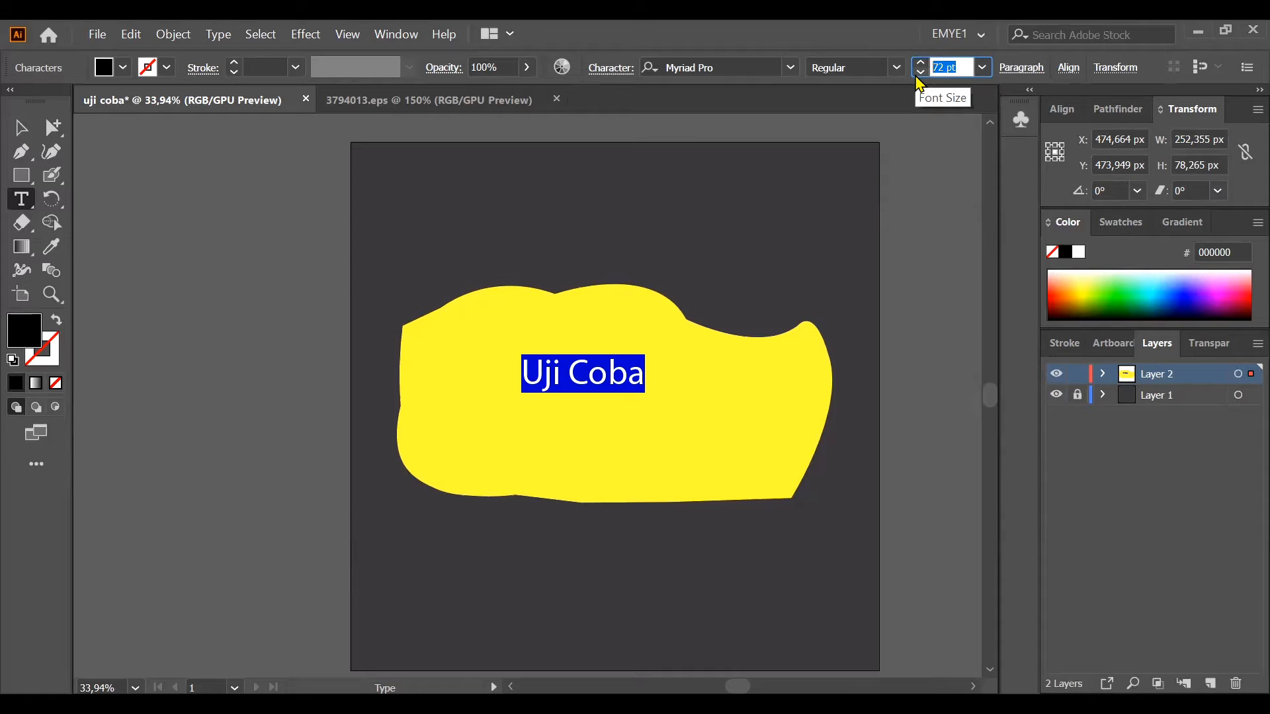
text(120)
key(Return)
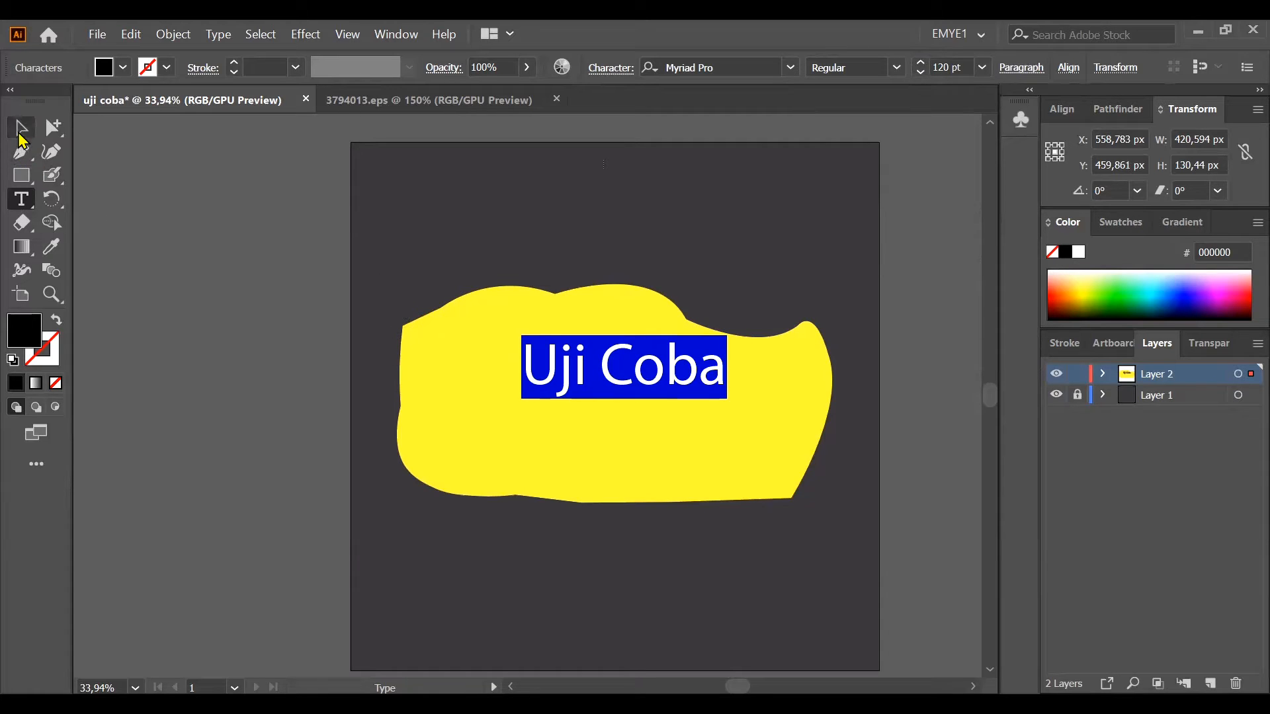
Move the "Uji Coba" text to the middle of the yellow shape, at about X 506, Y 529 px, and deselect it.
click(22, 136)
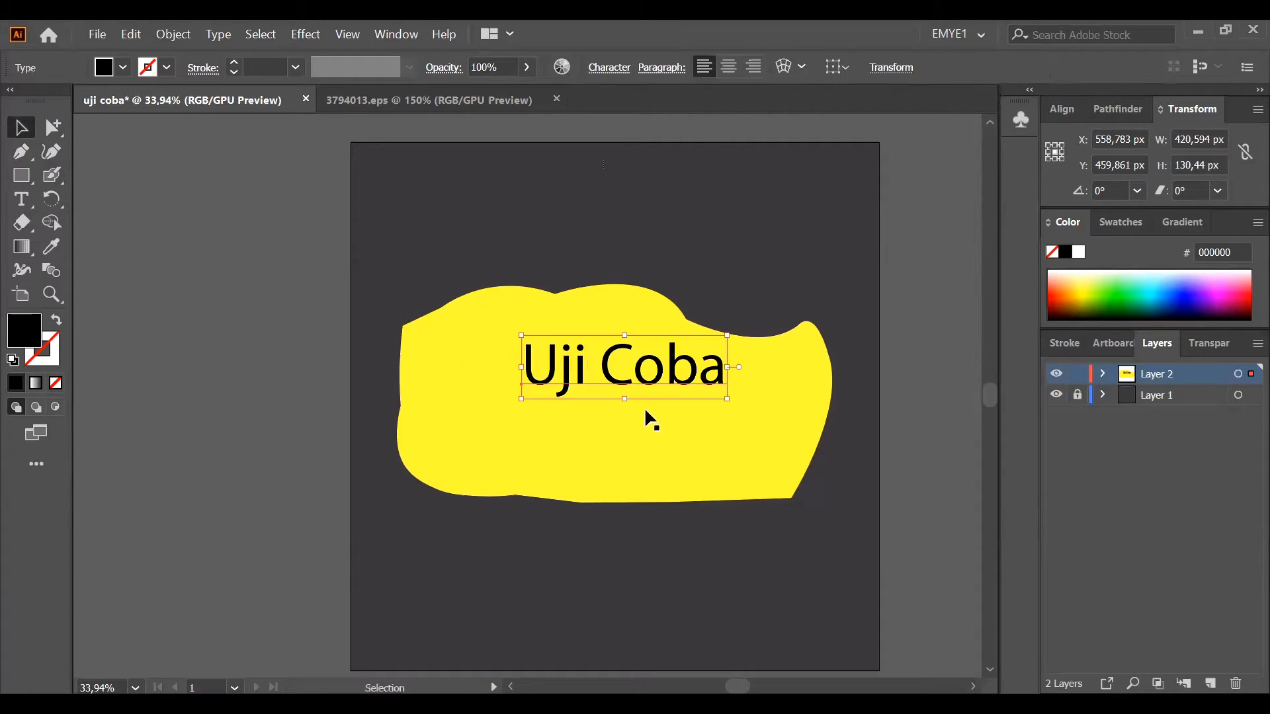
drag(671, 395, 637, 414)
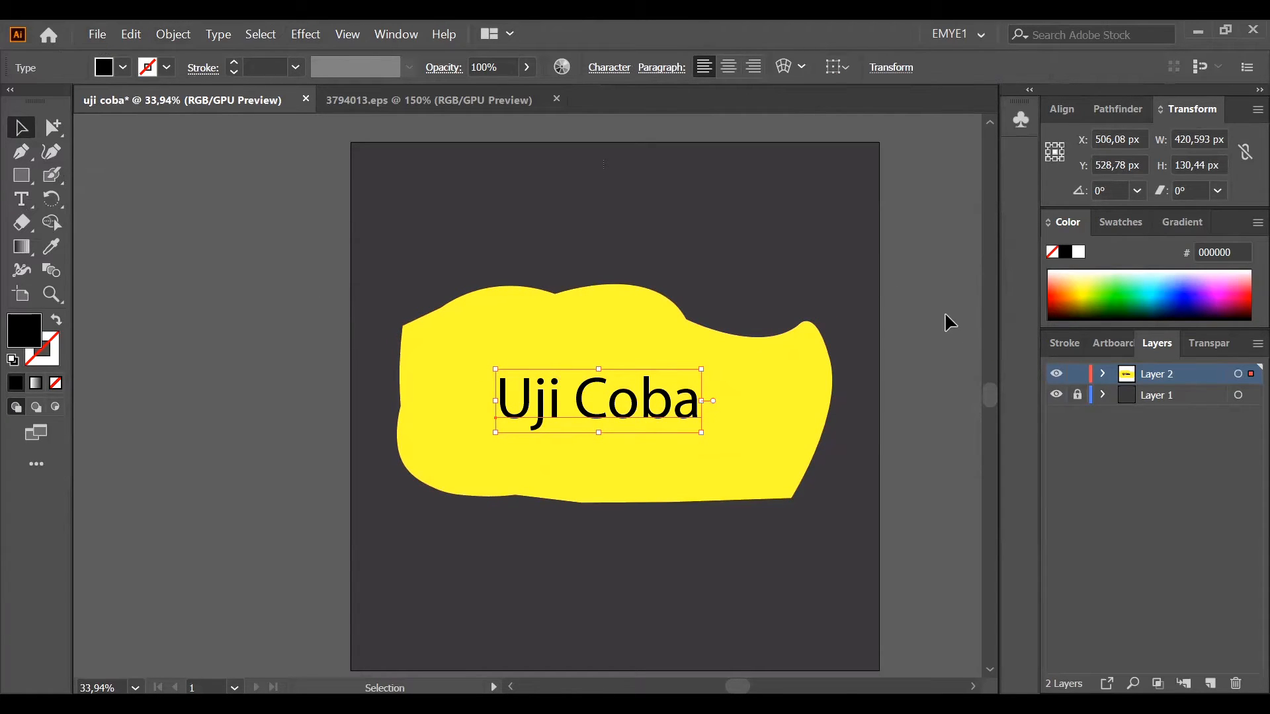
click(927, 295)
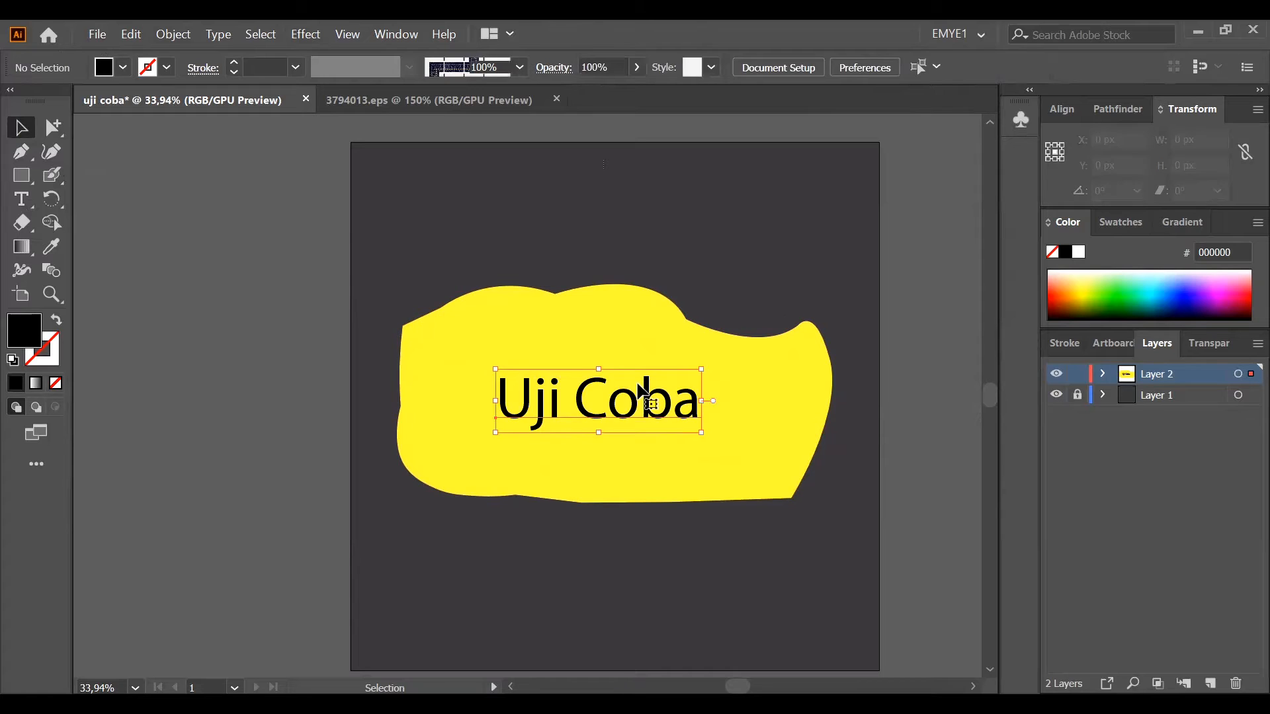
Change the font of the "Uji Coba" text to Lato.
click(660, 399)
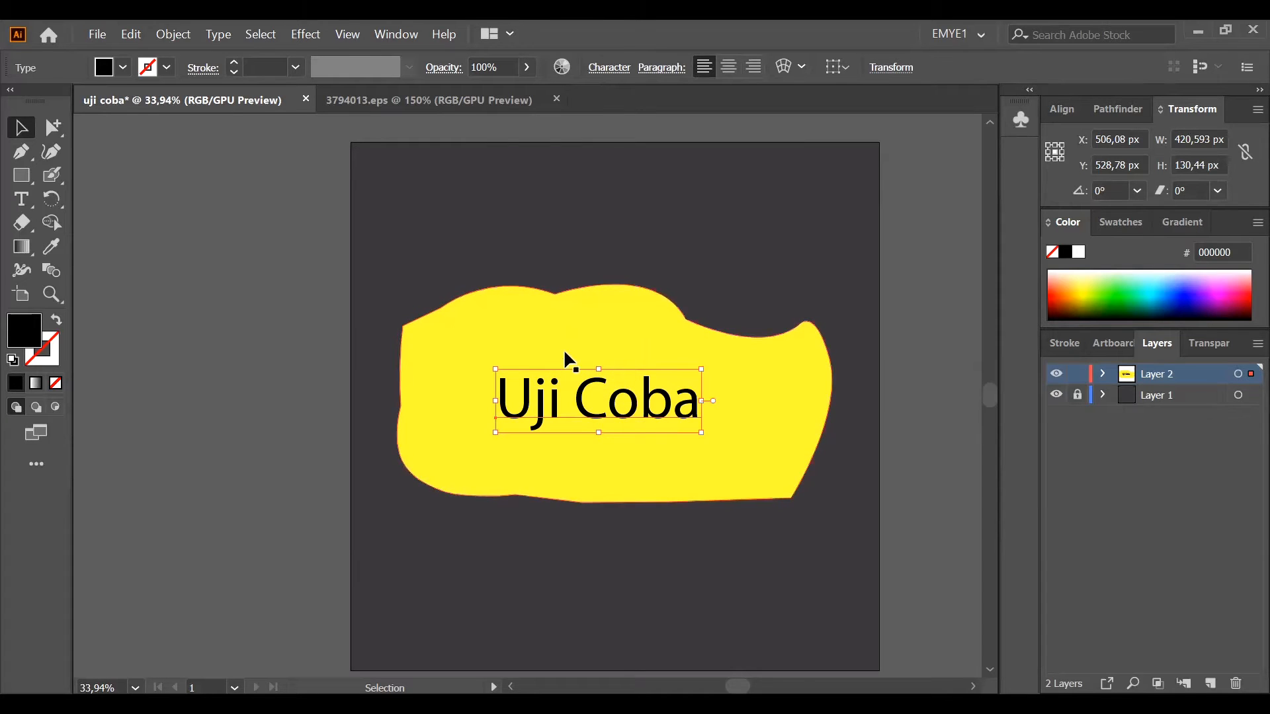
click(603, 70)
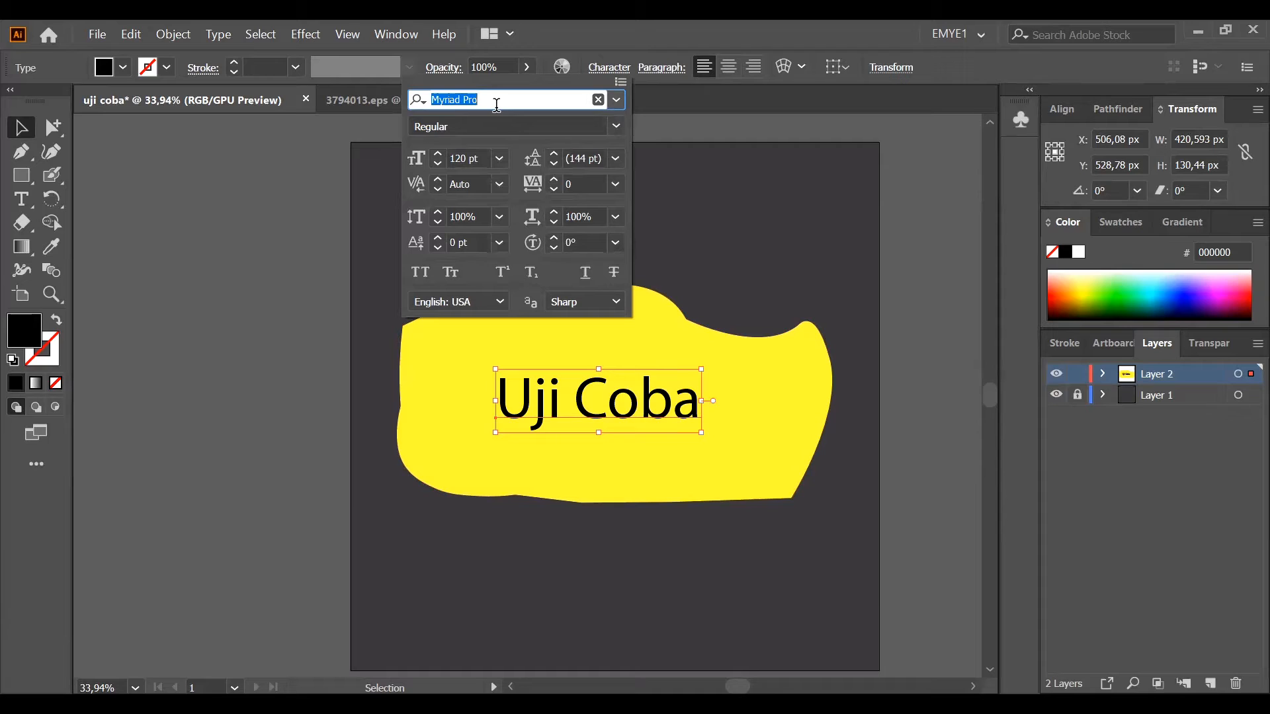
click(616, 100)
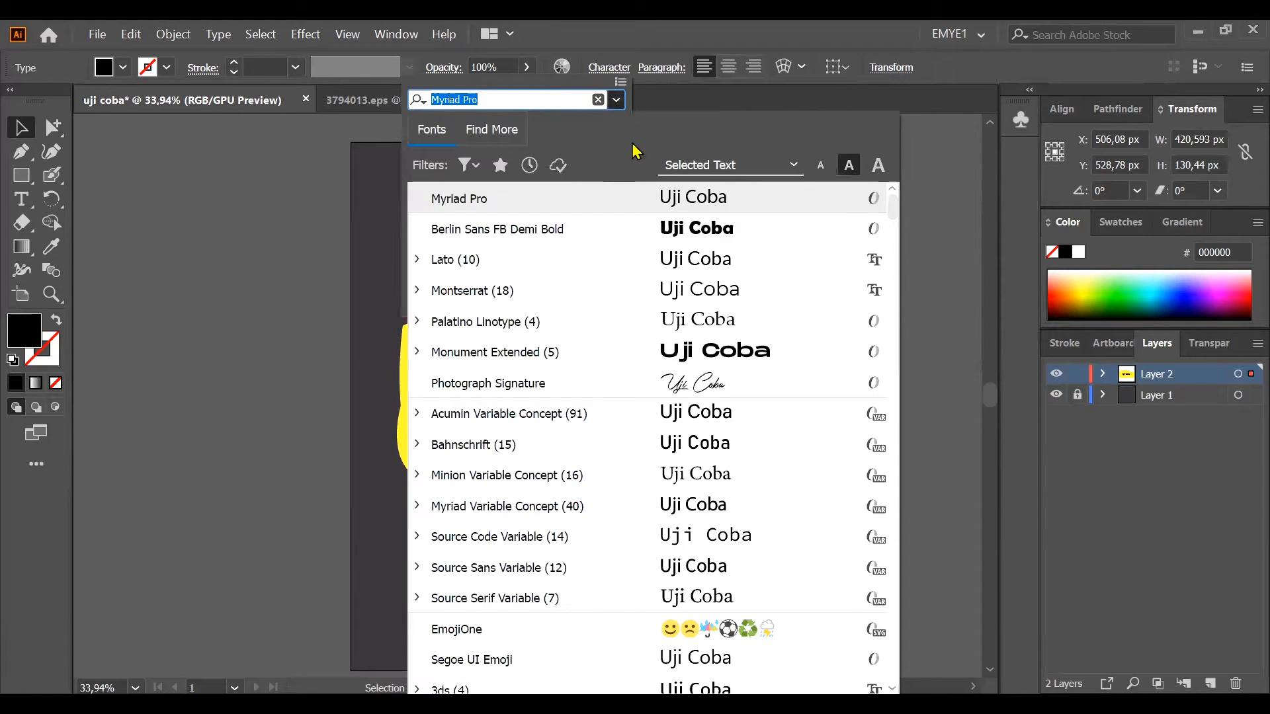
scroll(694, 253, down, 4)
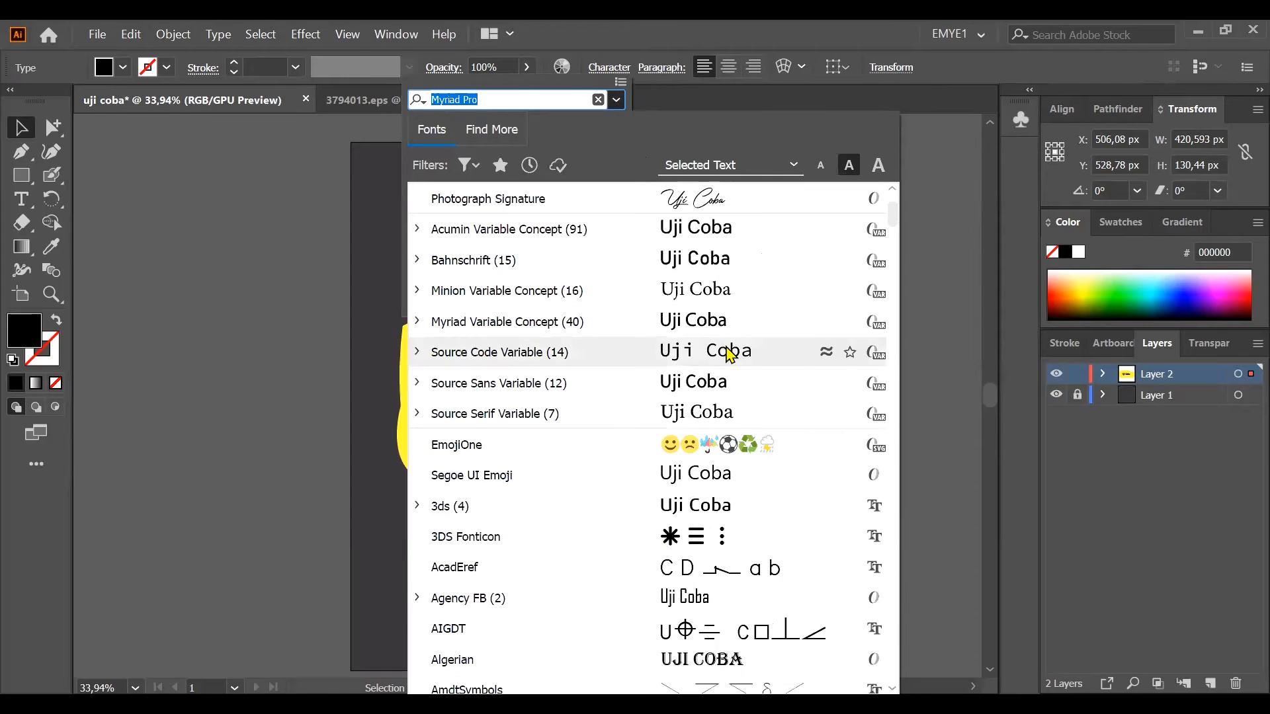
scroll(727, 353, down, 2)
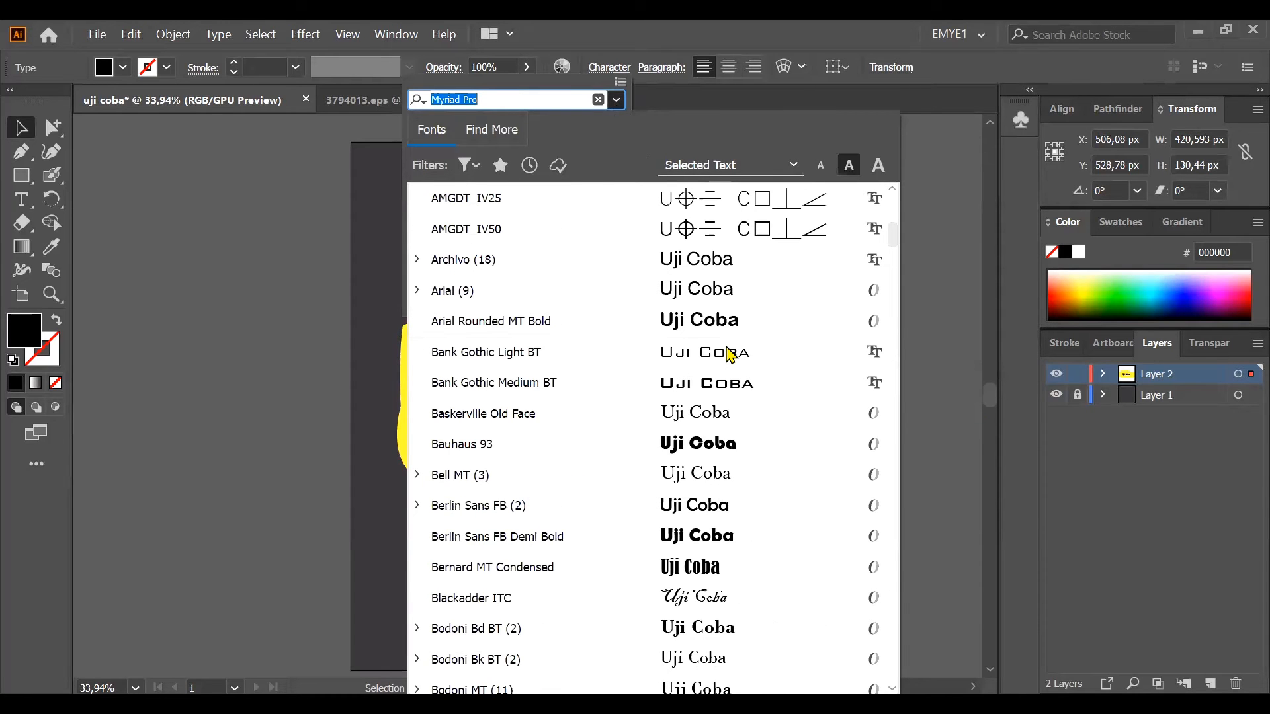
scroll(729, 354, down, 3)
scroll(729, 354, down, 10)
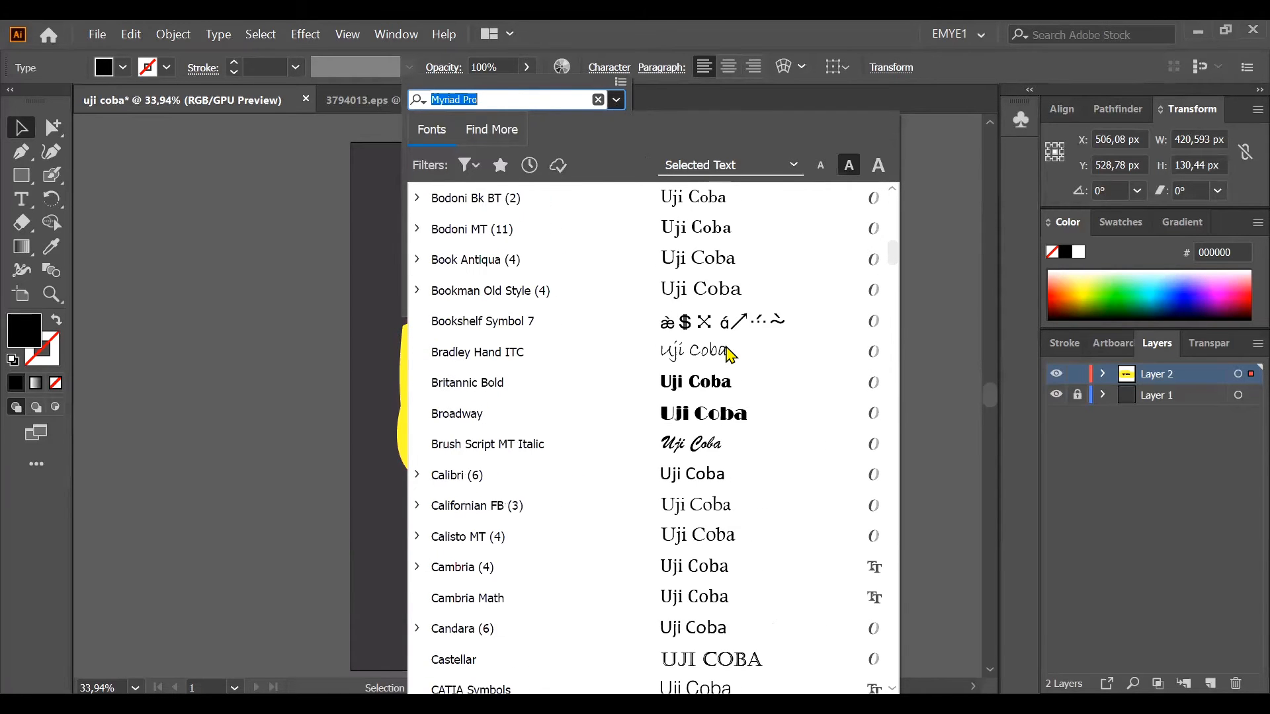
scroll(730, 354, down, 9)
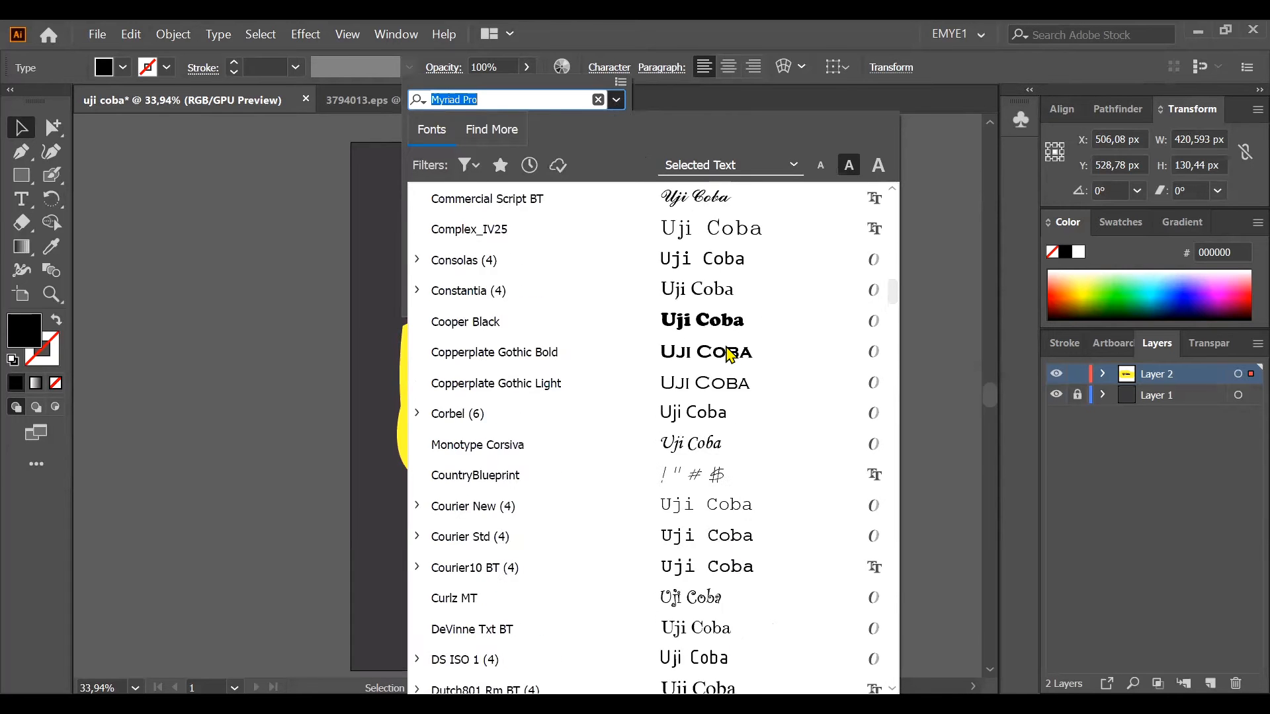
scroll(729, 354, down, 11)
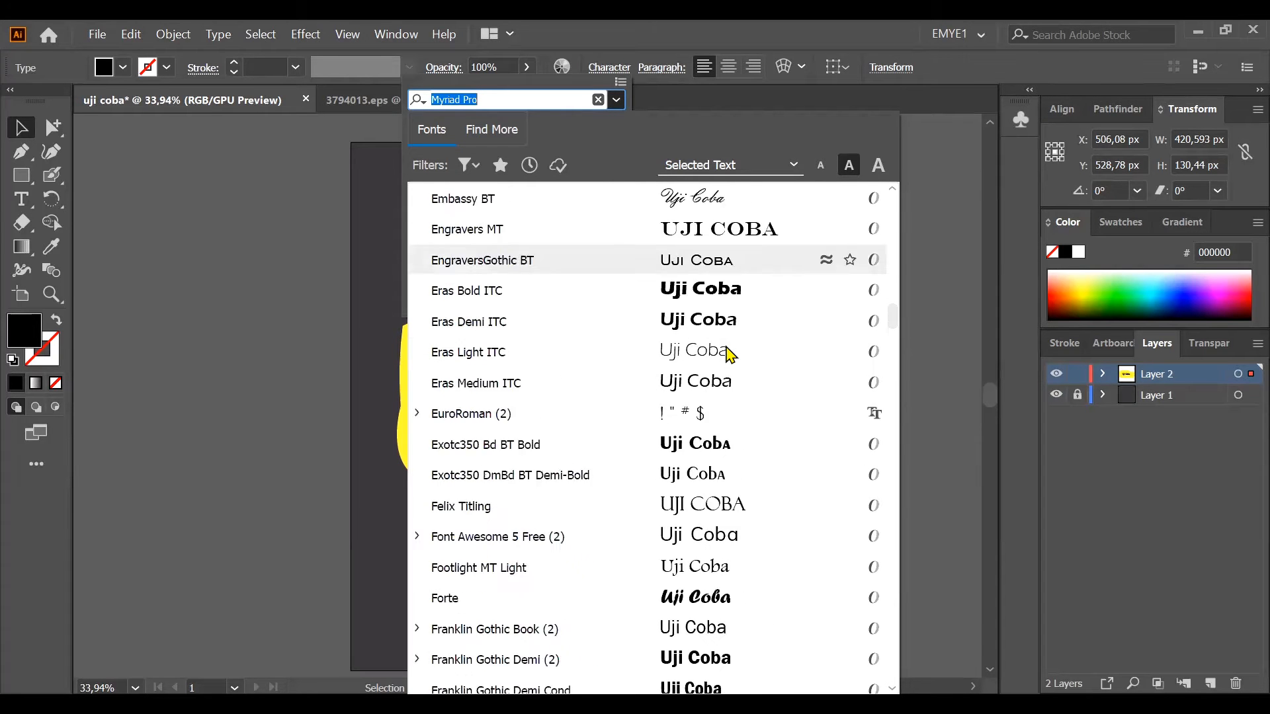
scroll(730, 354, down, 10)
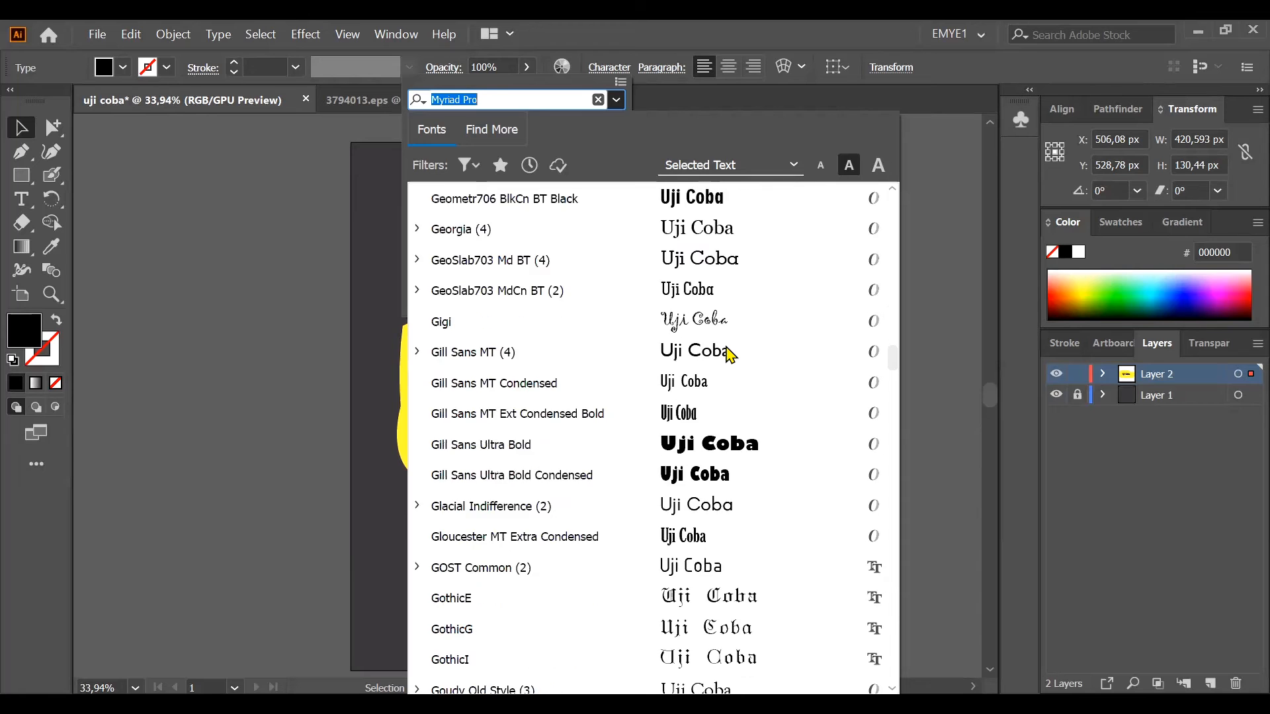
scroll(729, 354, down, 1)
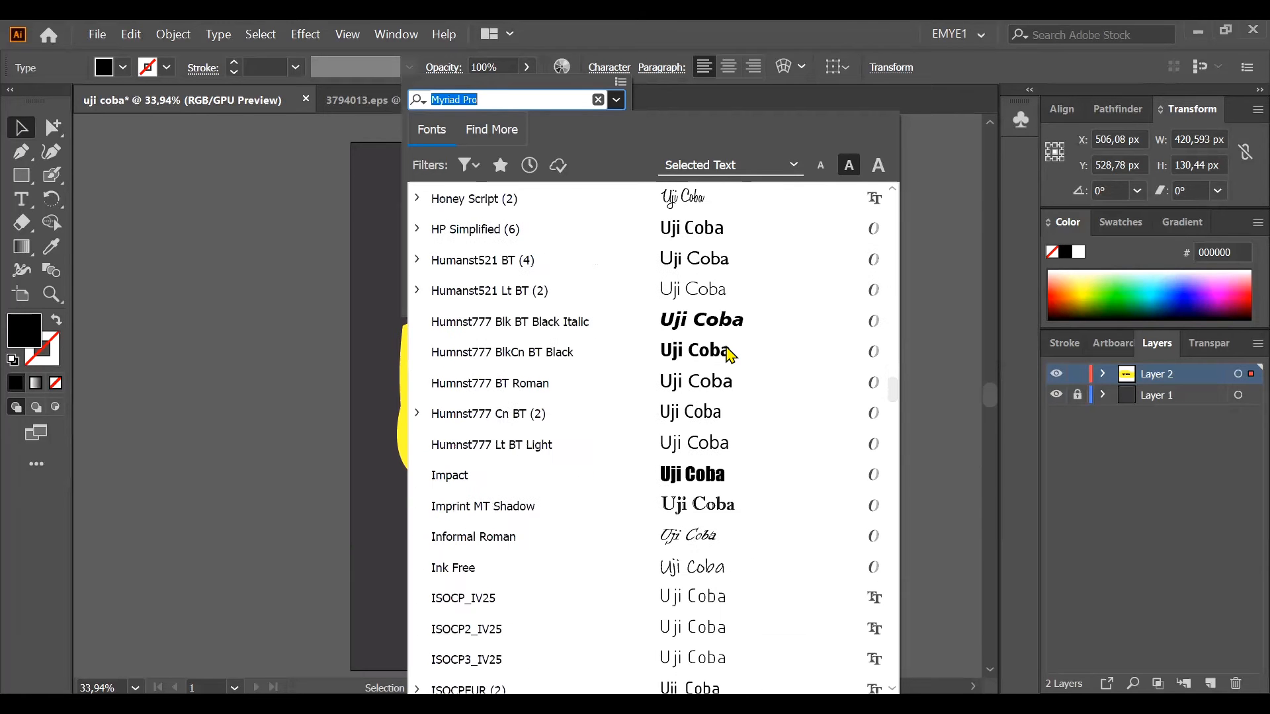
scroll(723, 468, down, 9)
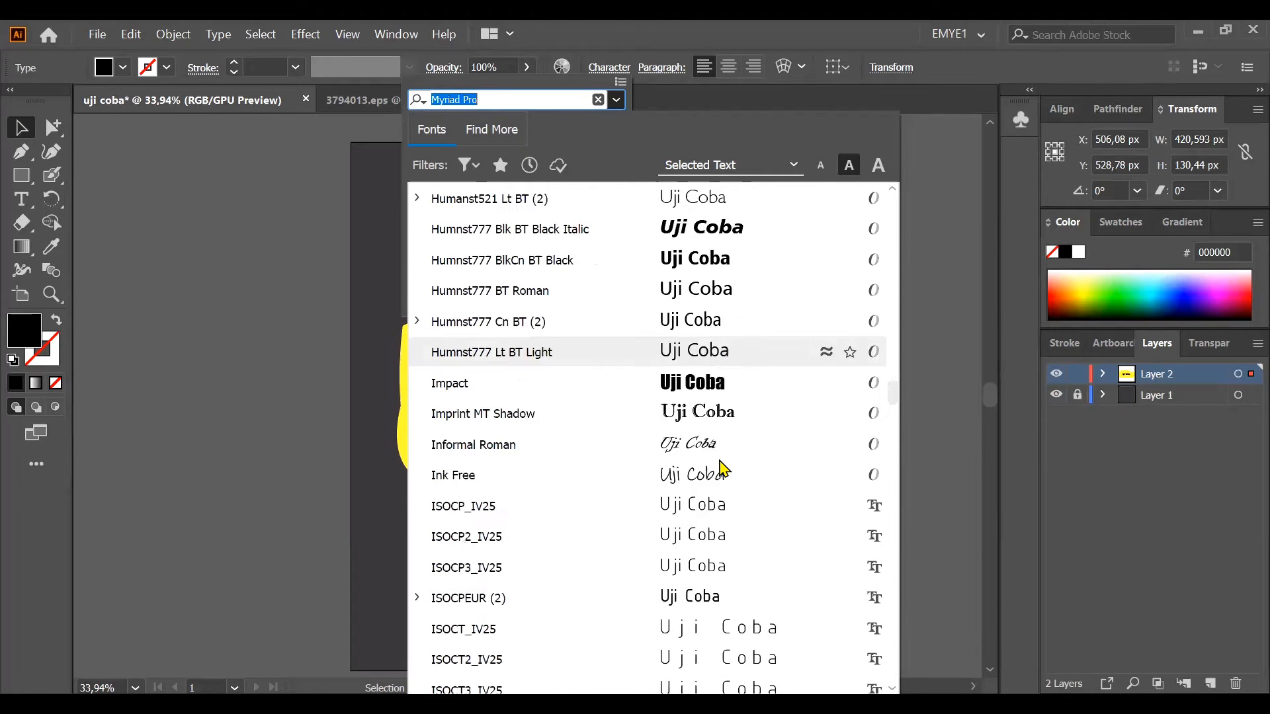
scroll(663, 470, down, 2)
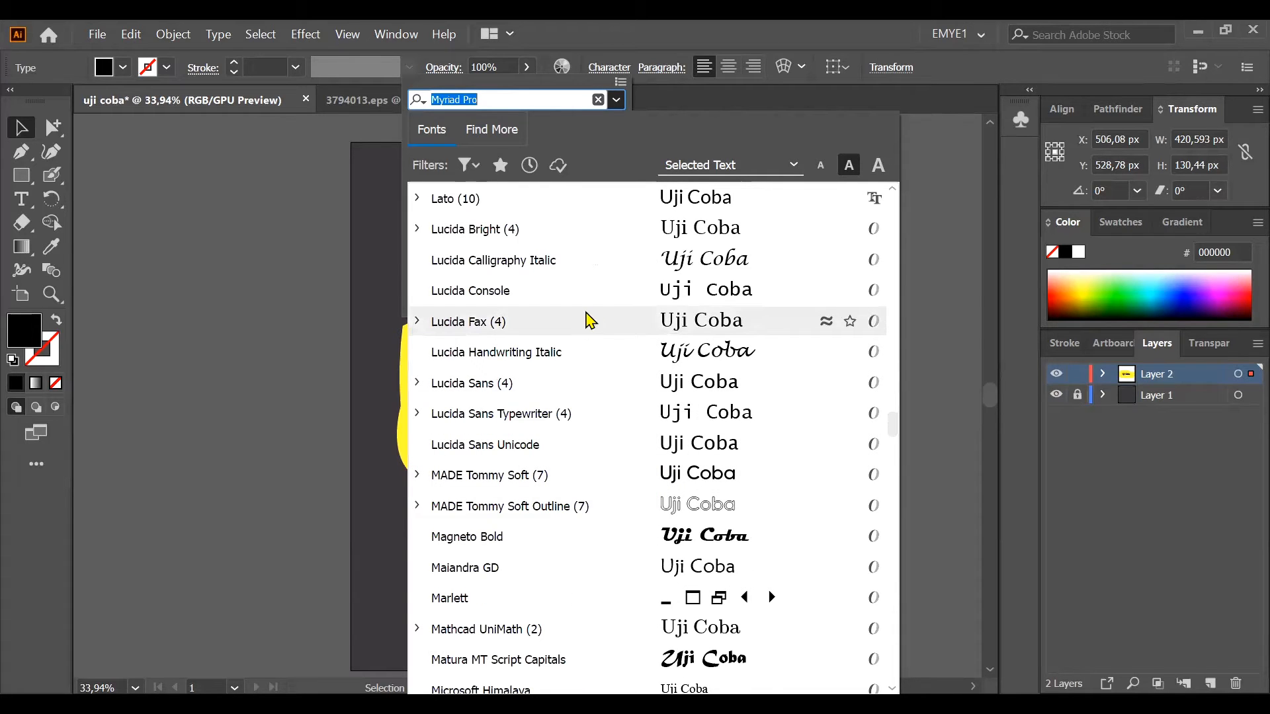
scroll(586, 321, up, 1)
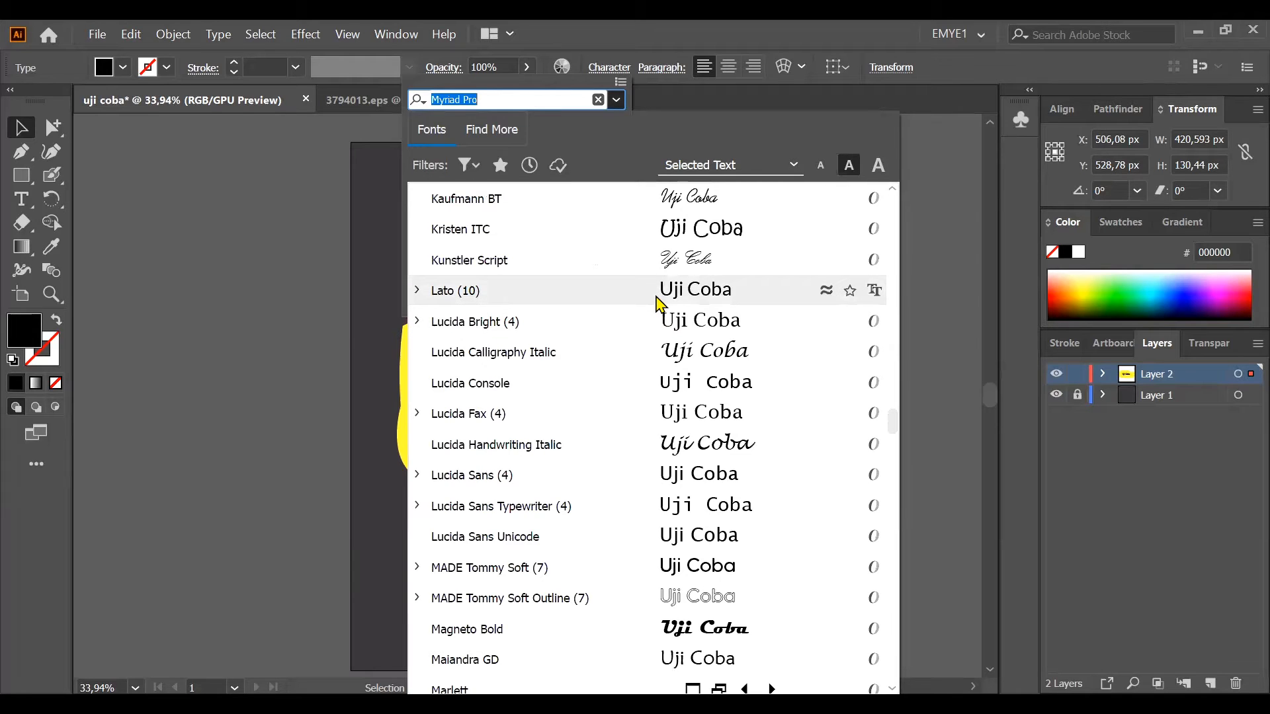
click(658, 302)
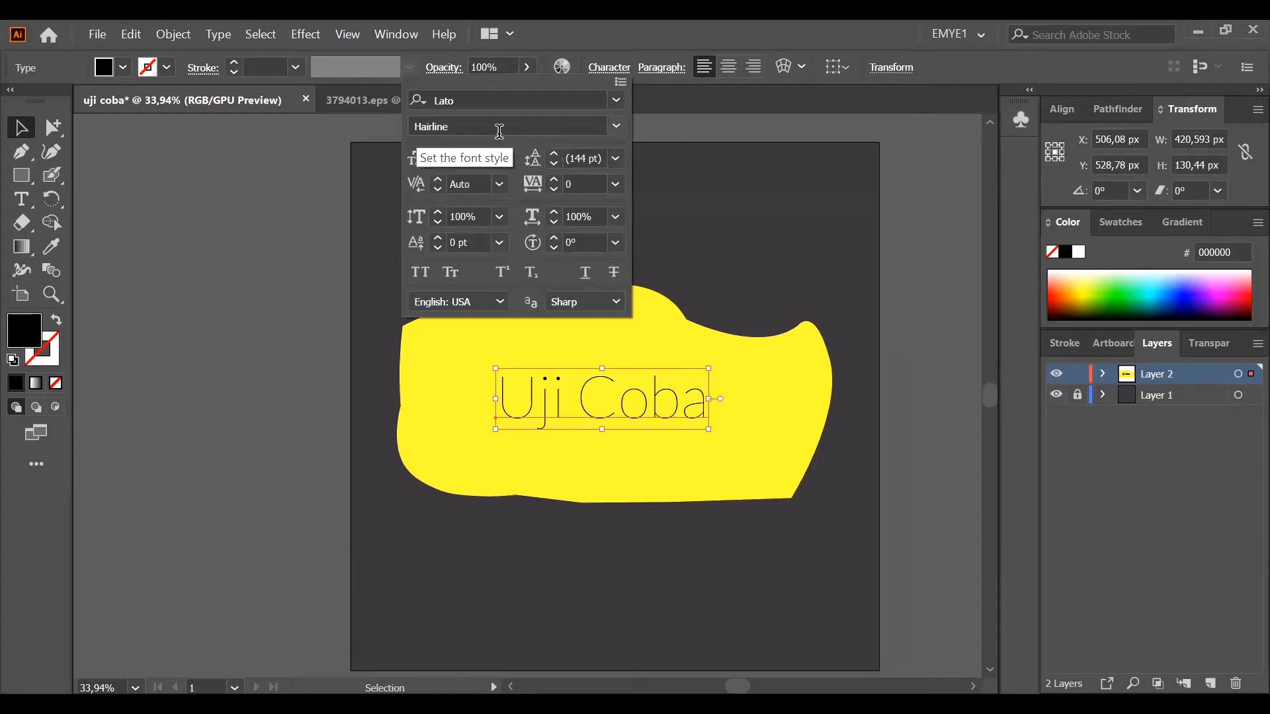
Set the Lato font style of the "Uji Coba" text to Black Italic and deselect it.
click(618, 127)
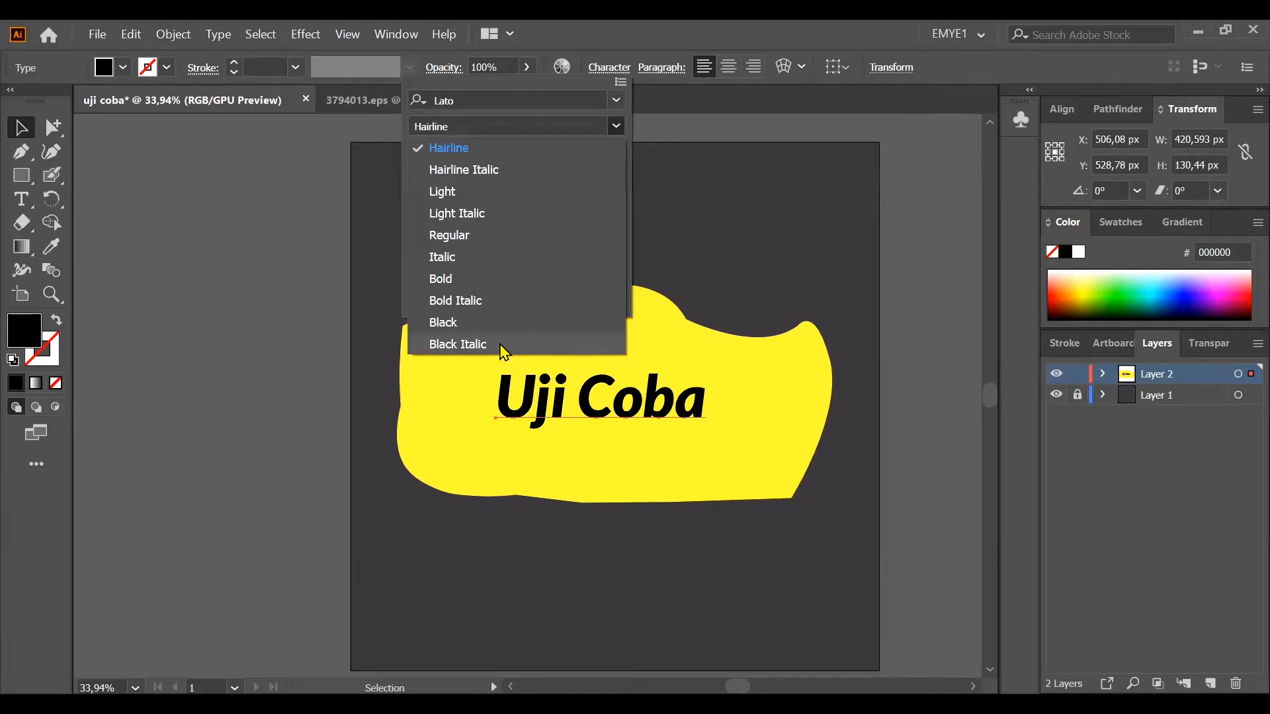
click(462, 344)
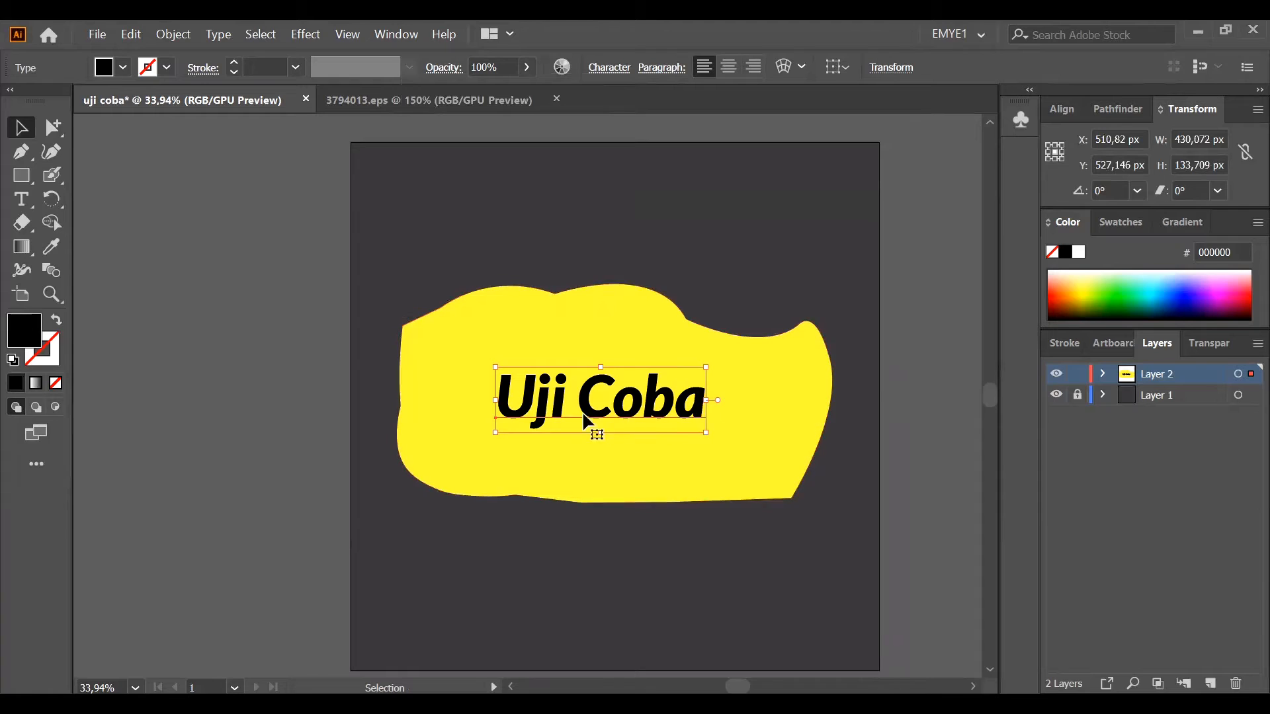
click(219, 364)
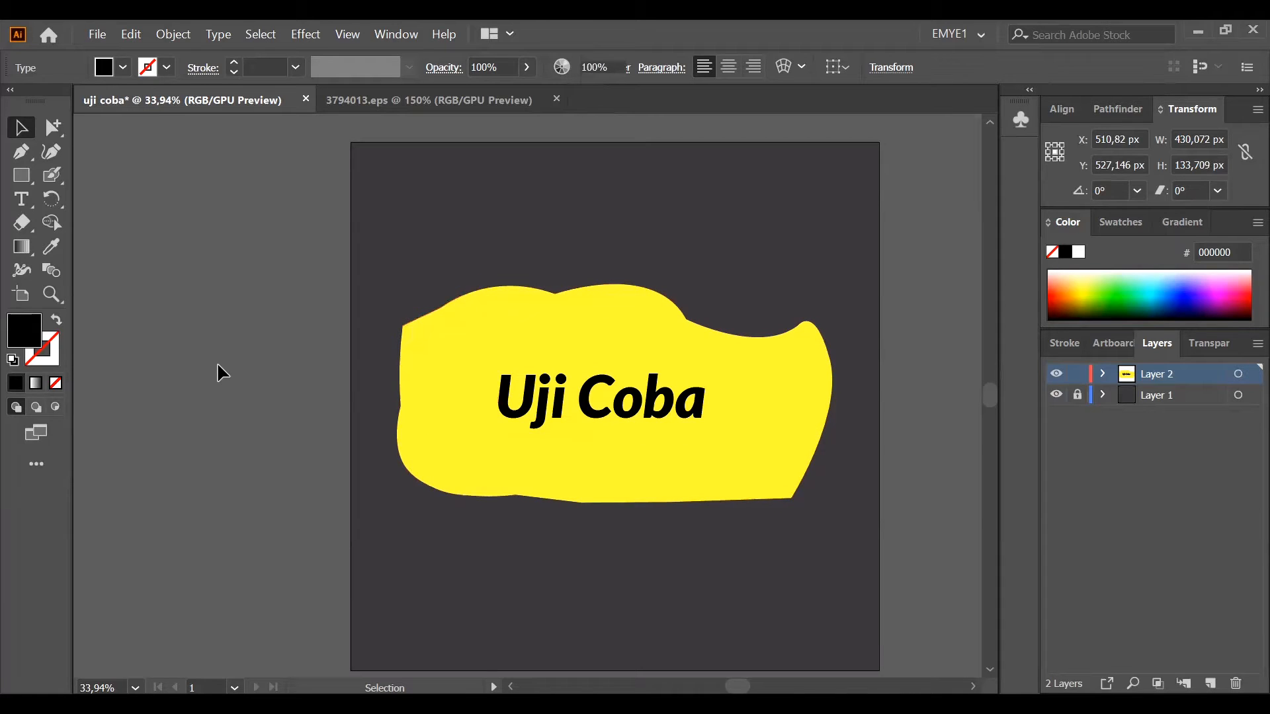
Scale the "Uji Coba" text proportionally to about 568 × 176 px, move it to about X 526, Y 531 px, and deselect it.
click(581, 408)
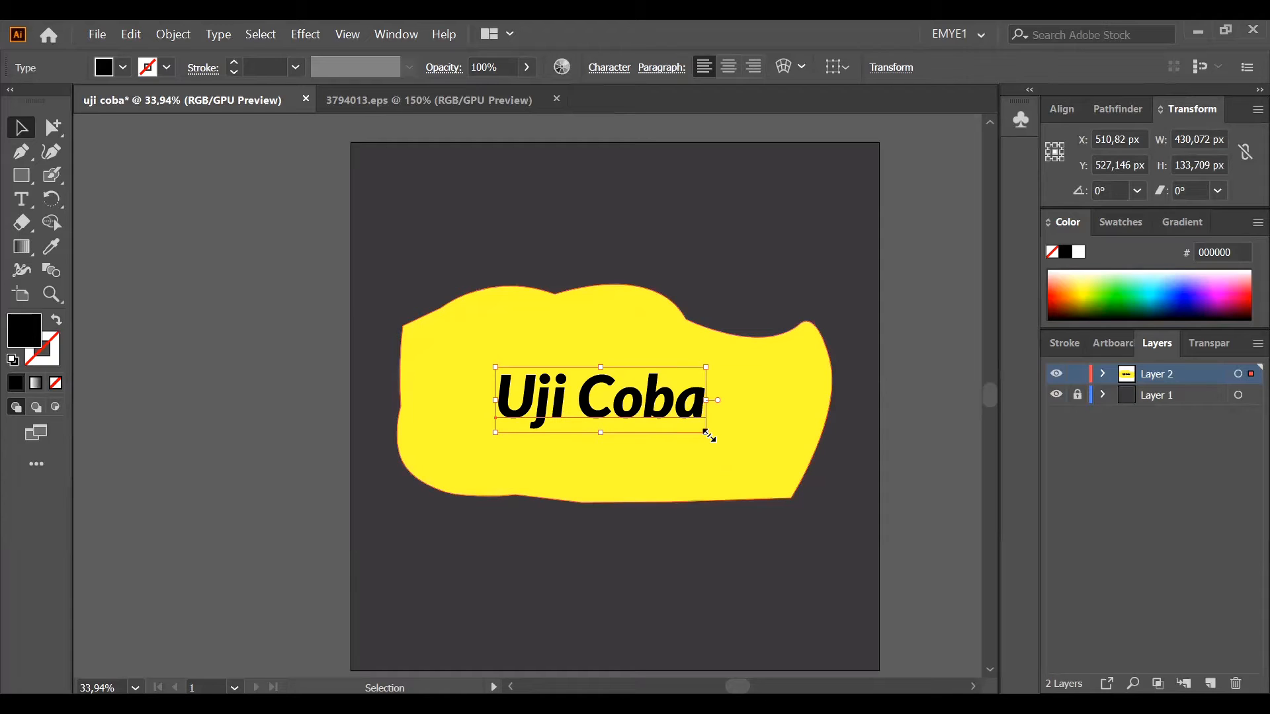
drag(708, 435, 730, 451)
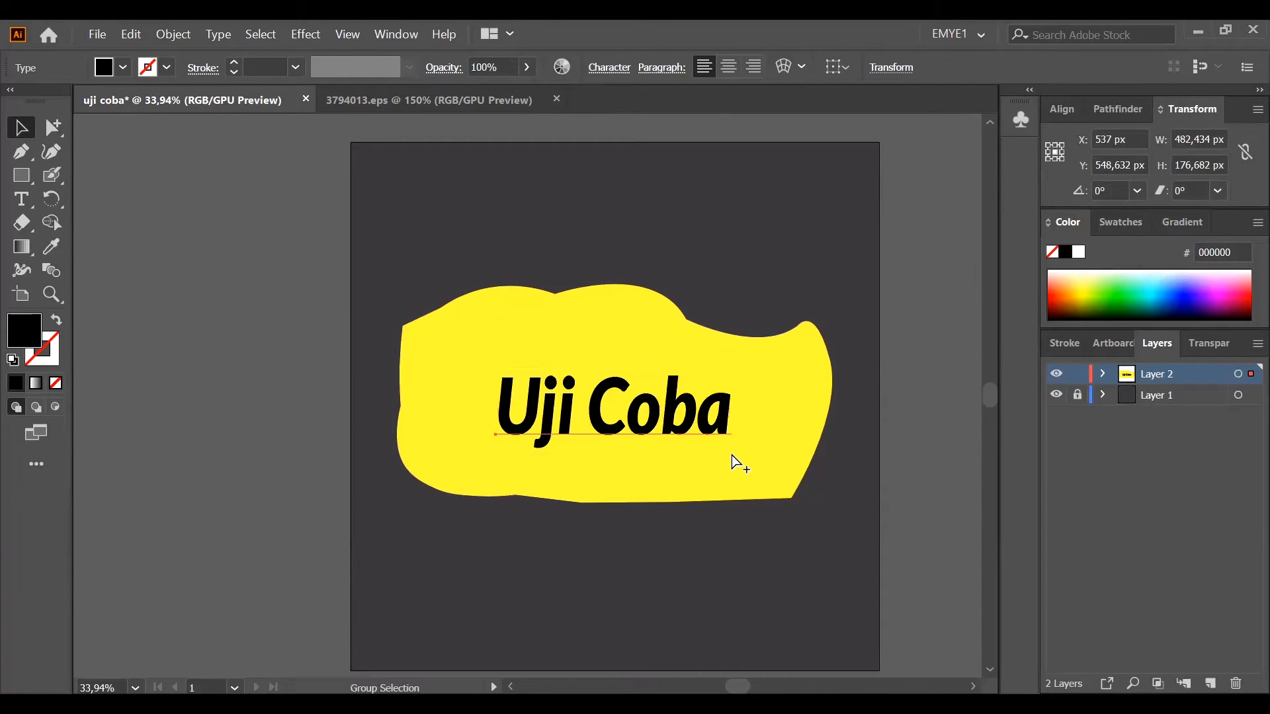
key(ctrl+z)
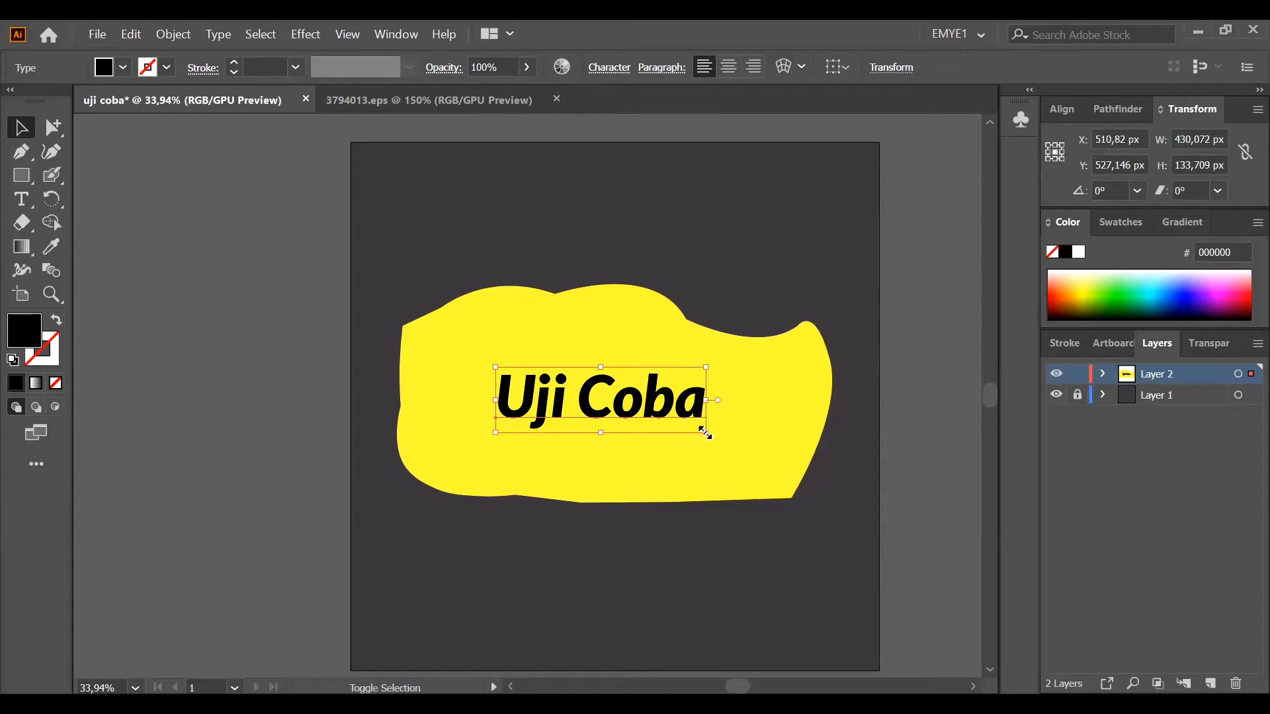
drag(705, 433, 775, 476)
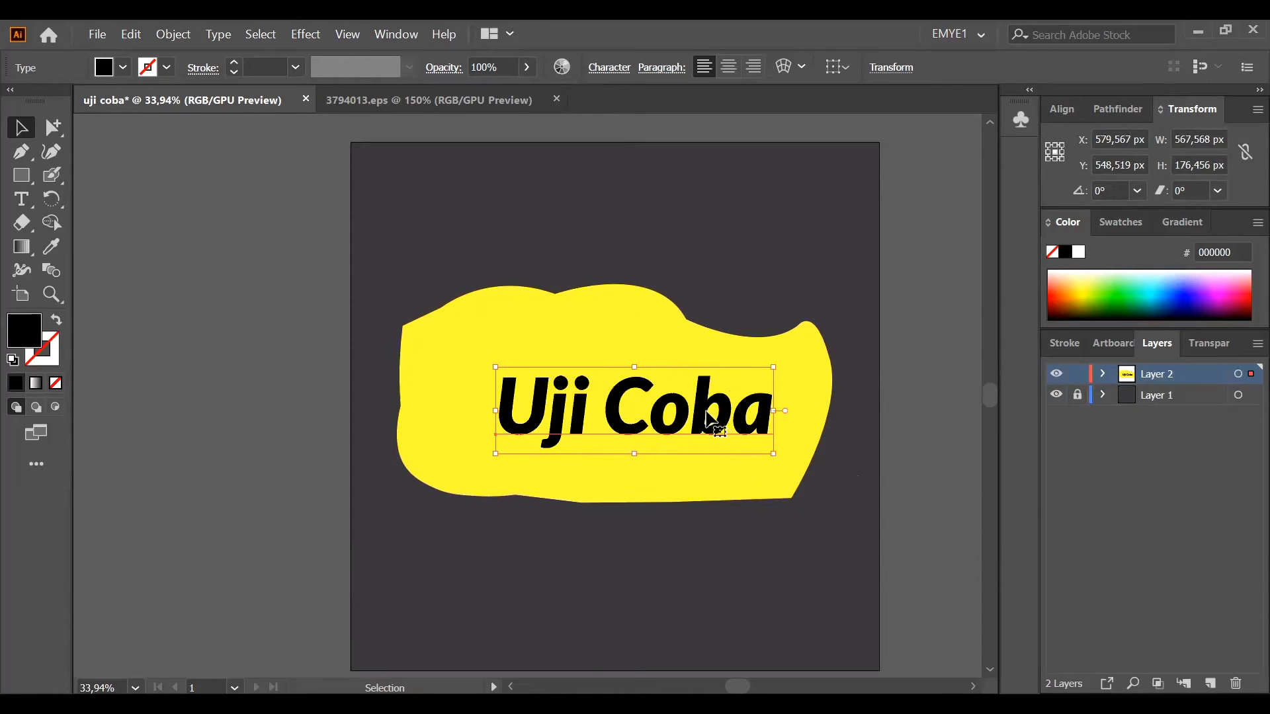
mouse_move(711, 418)
mouse_down()
mouse_move(662, 401)
mouse_move(704, 412)
mouse_up()
click(808, 519)
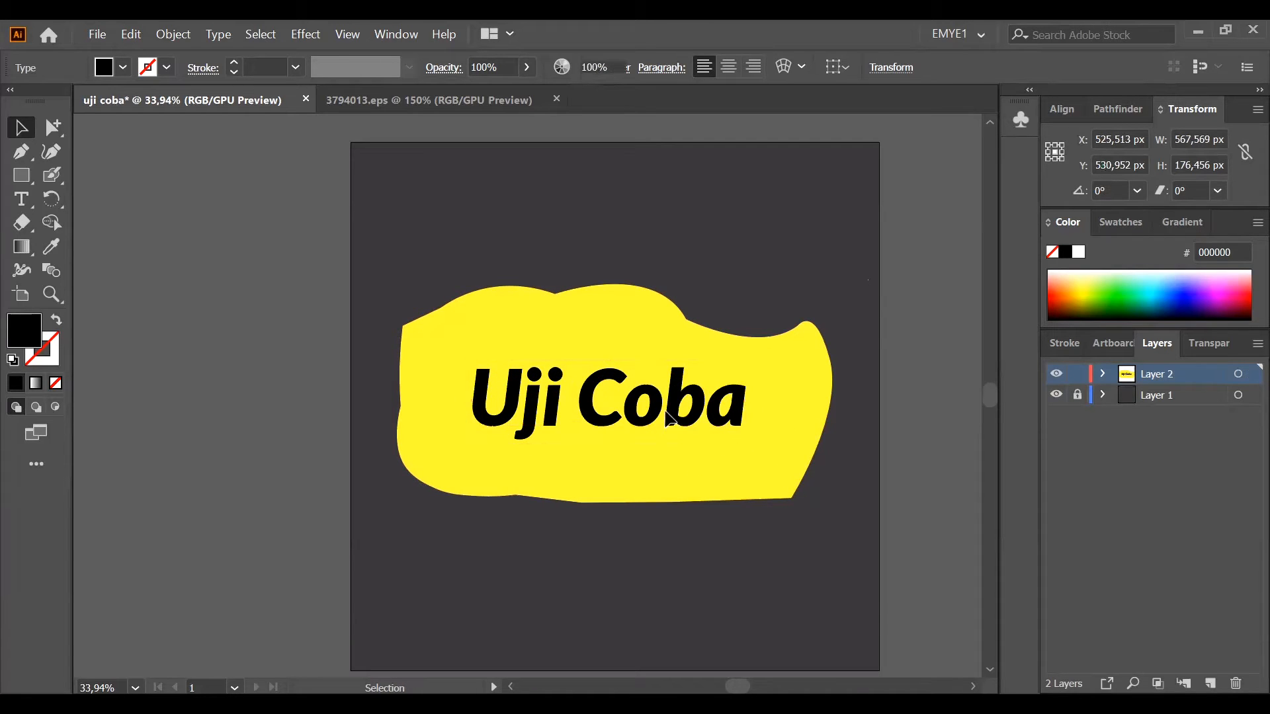
Recolor the "Uji Coba" text with the Eyedropper, sampling the artboard's dark gray background (414042), and deselect it.
click(646, 415)
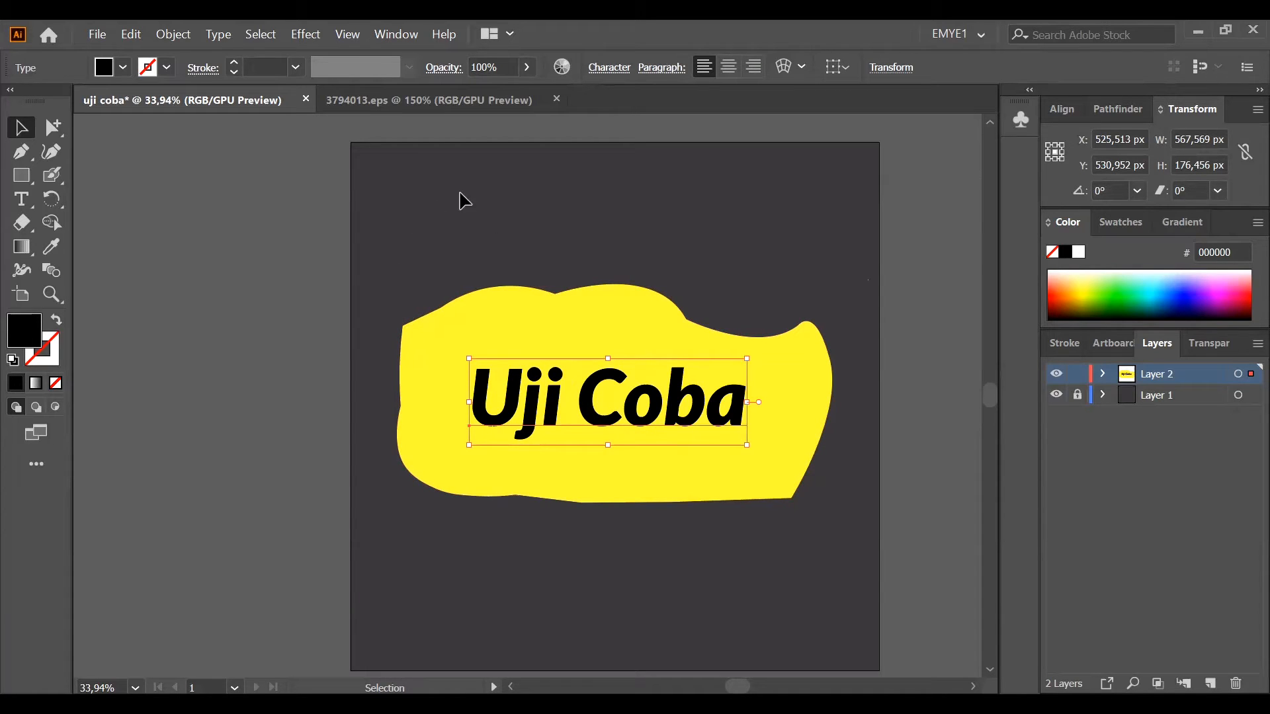
click(57, 250)
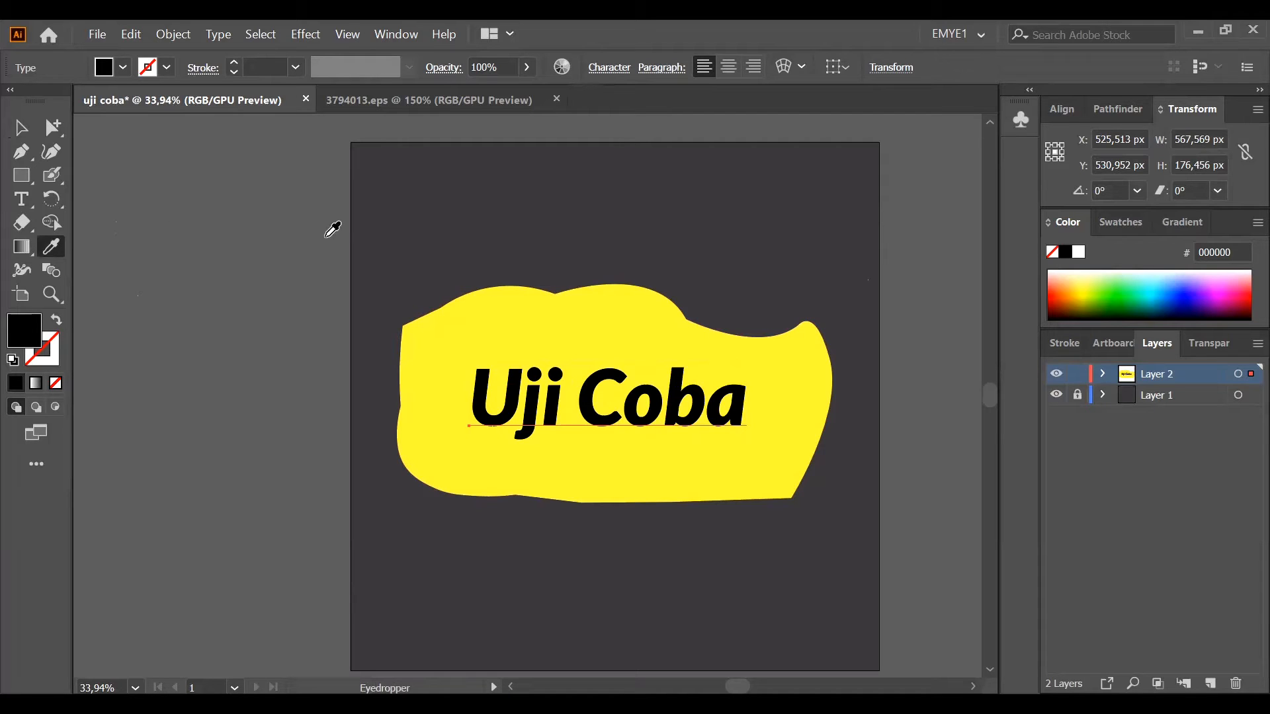
click(486, 217)
click(20, 128)
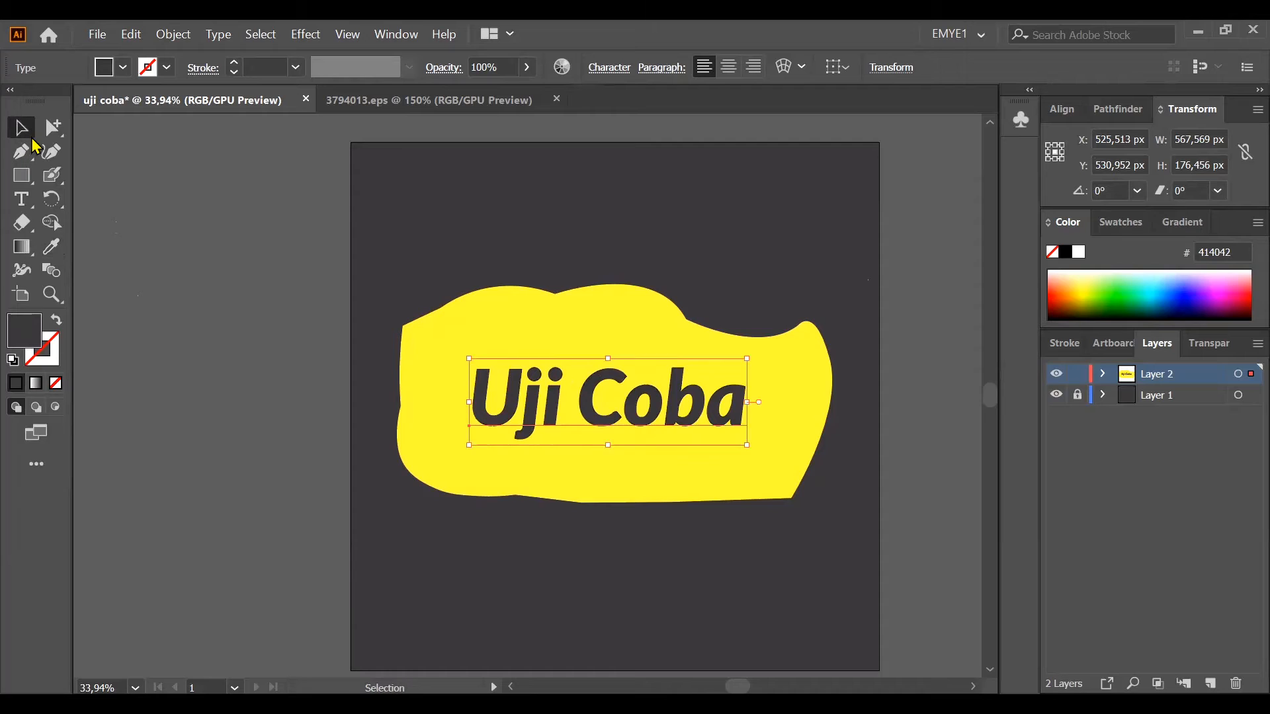
click(281, 258)
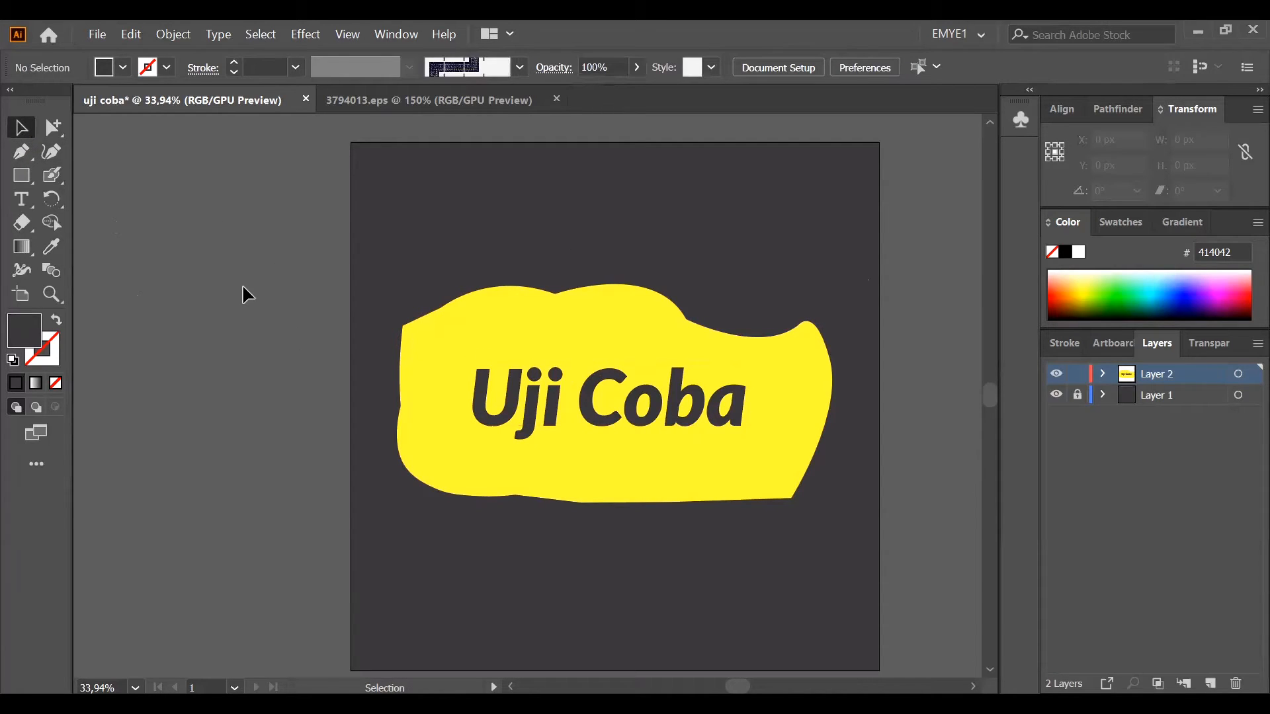
Try the Type on a Path tool on the empty background and inside the yellow shape, dismissing each alert.
click(30, 206)
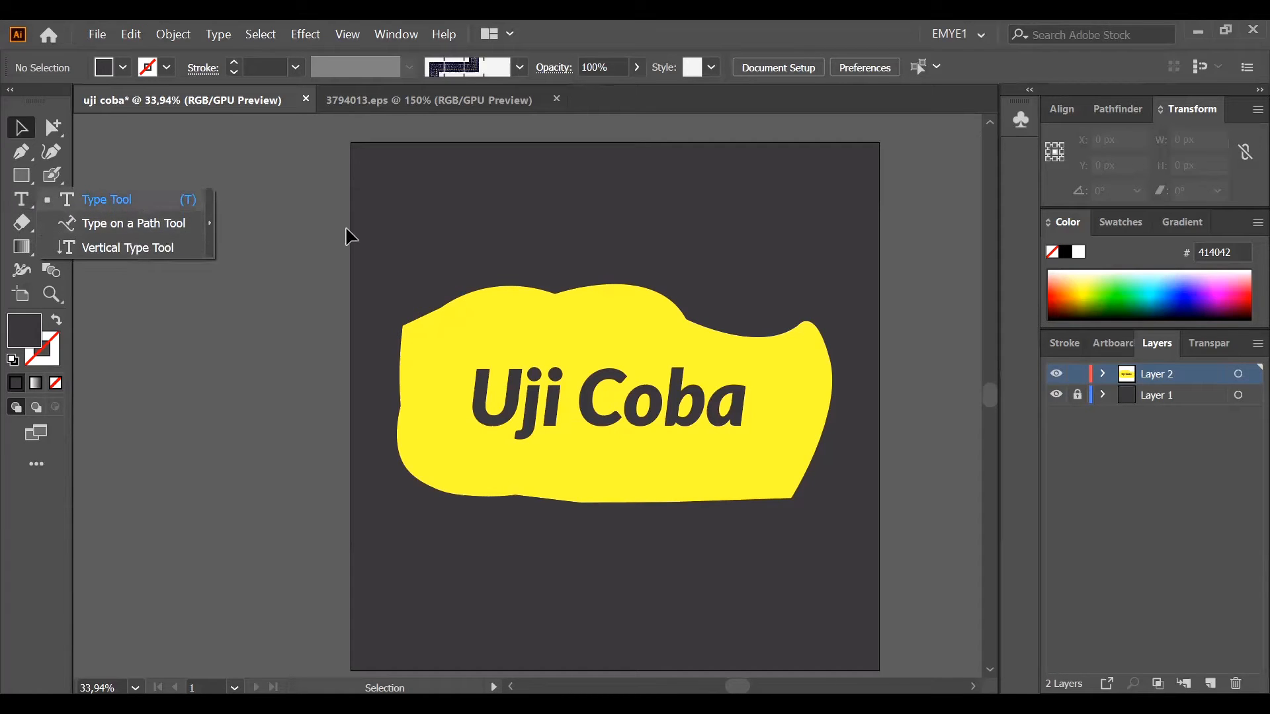
click(154, 237)
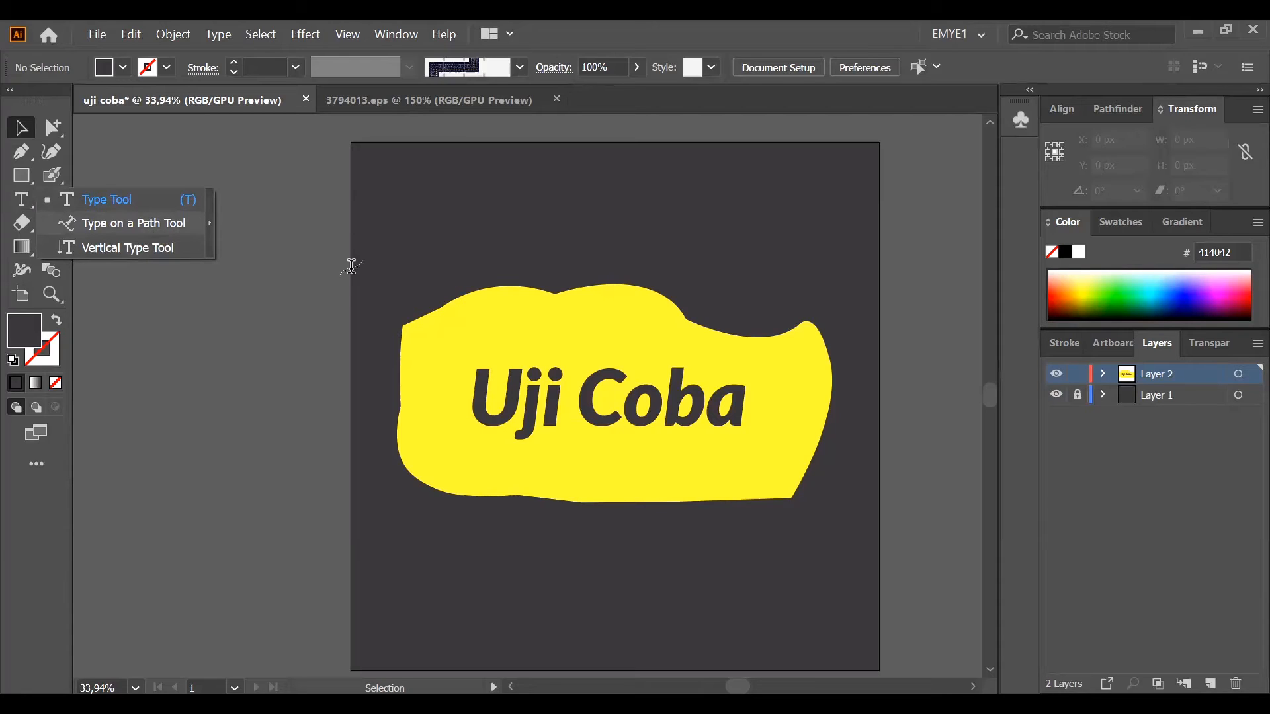
click(386, 248)
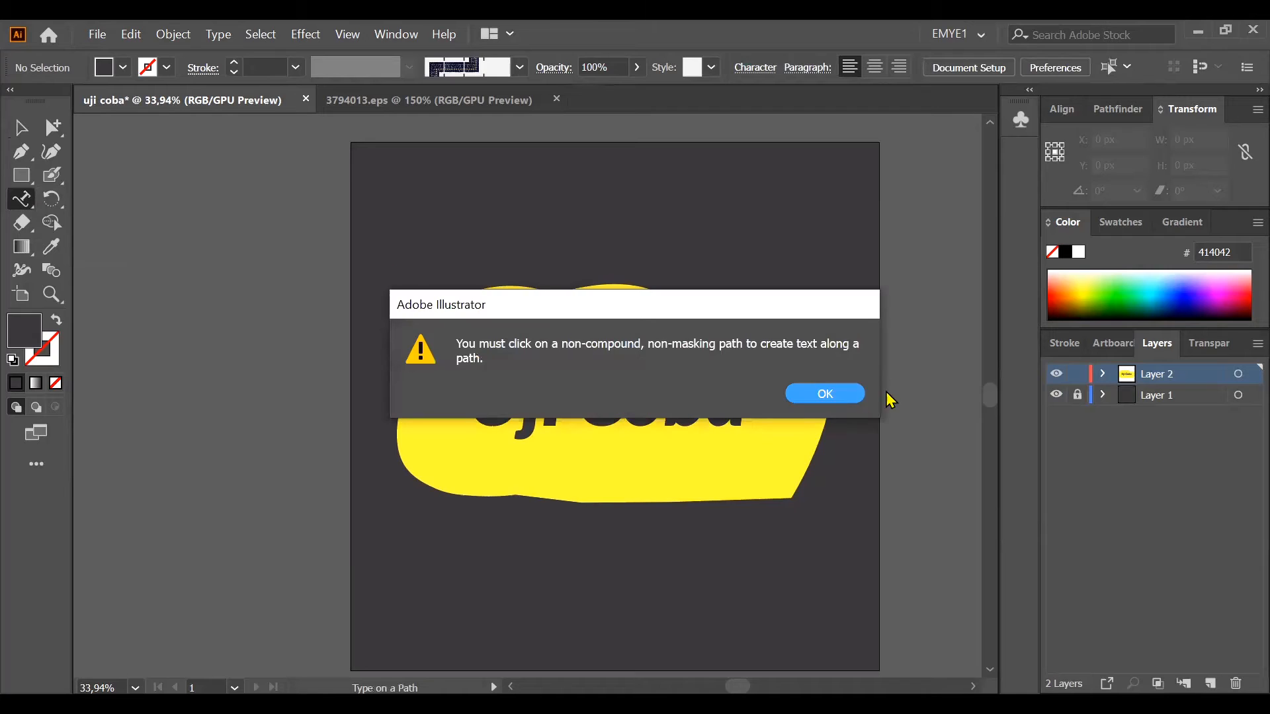
click(822, 392)
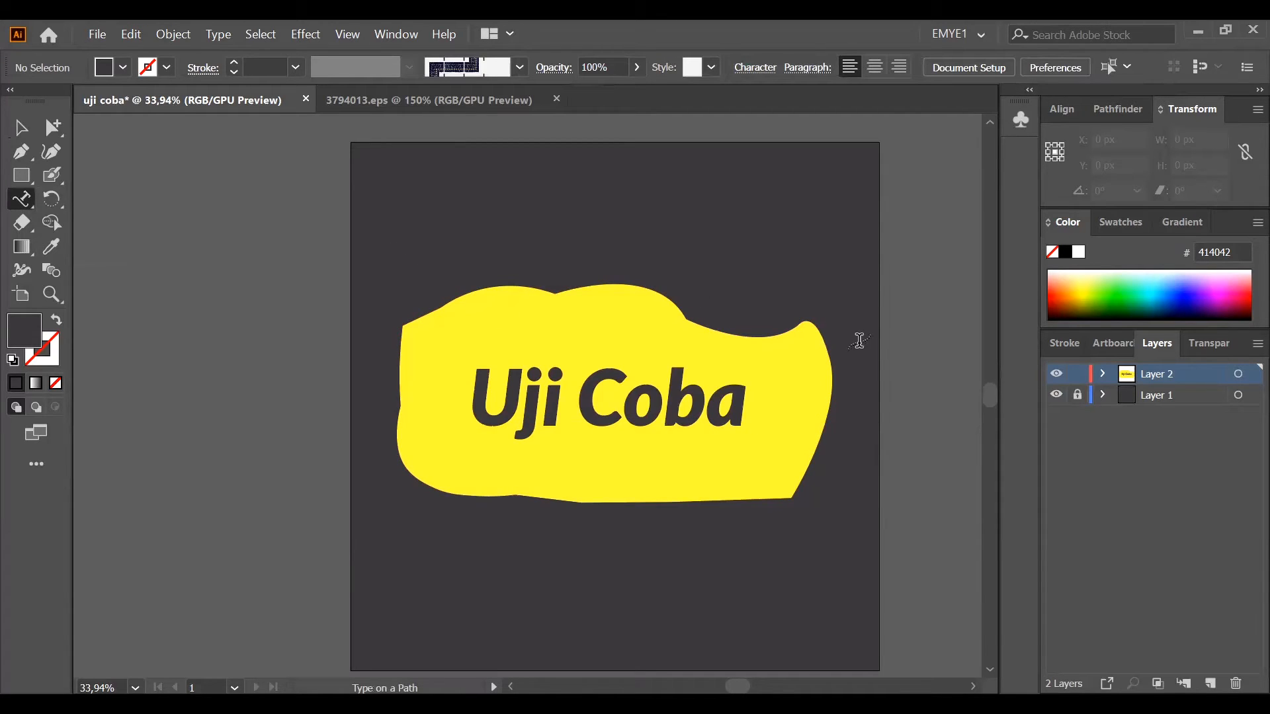
click(667, 353)
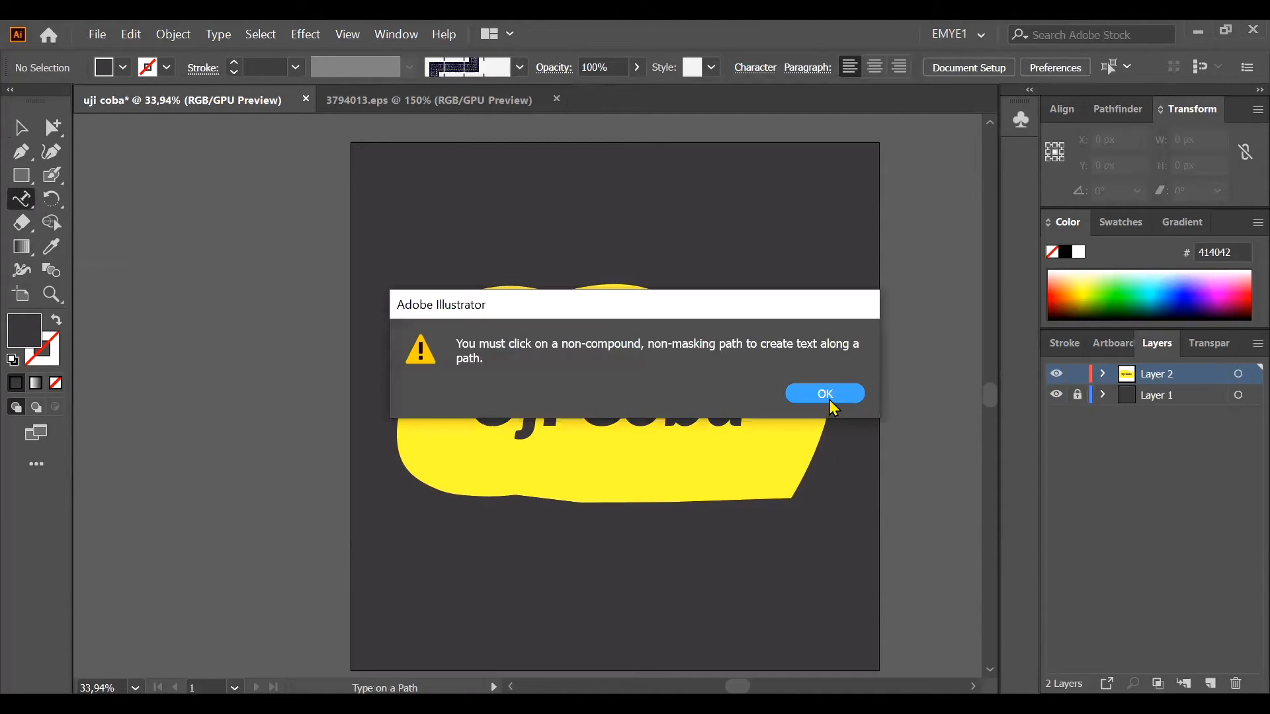
key(Return)
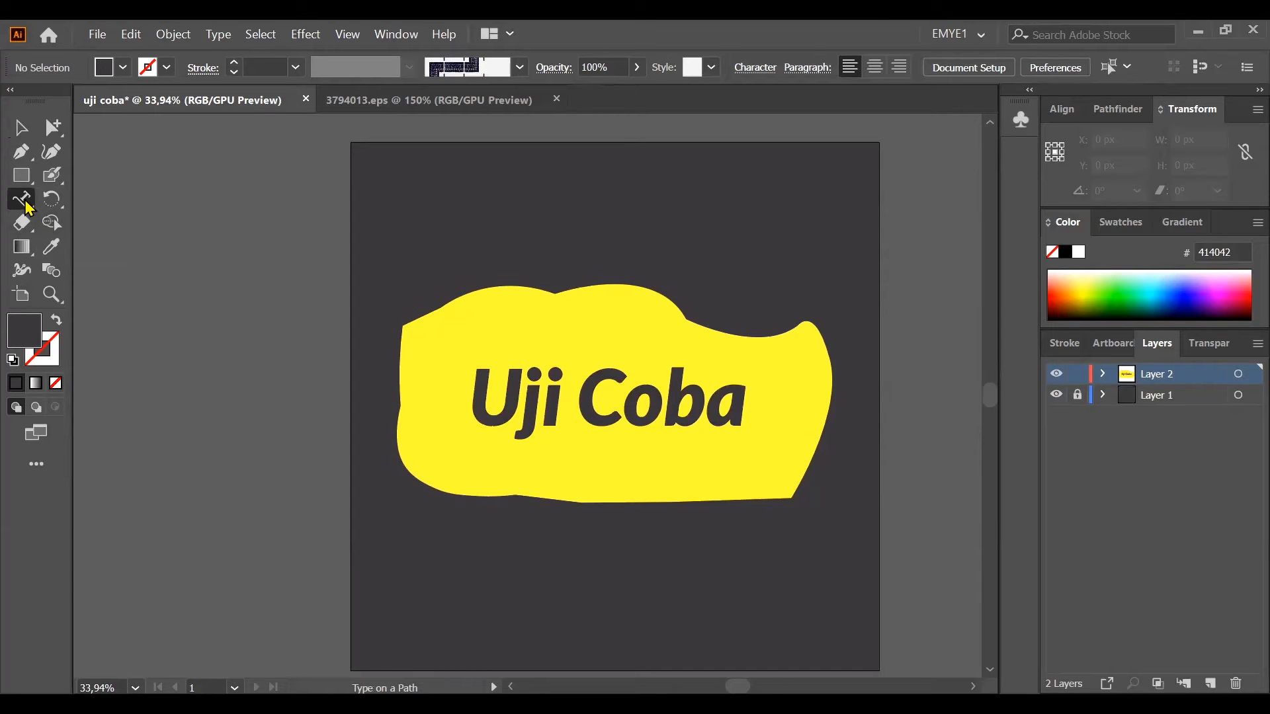
Add vertical placeholder text along the artboard's left edge with the Vertical Type tool.
click(26, 202)
click(88, 242)
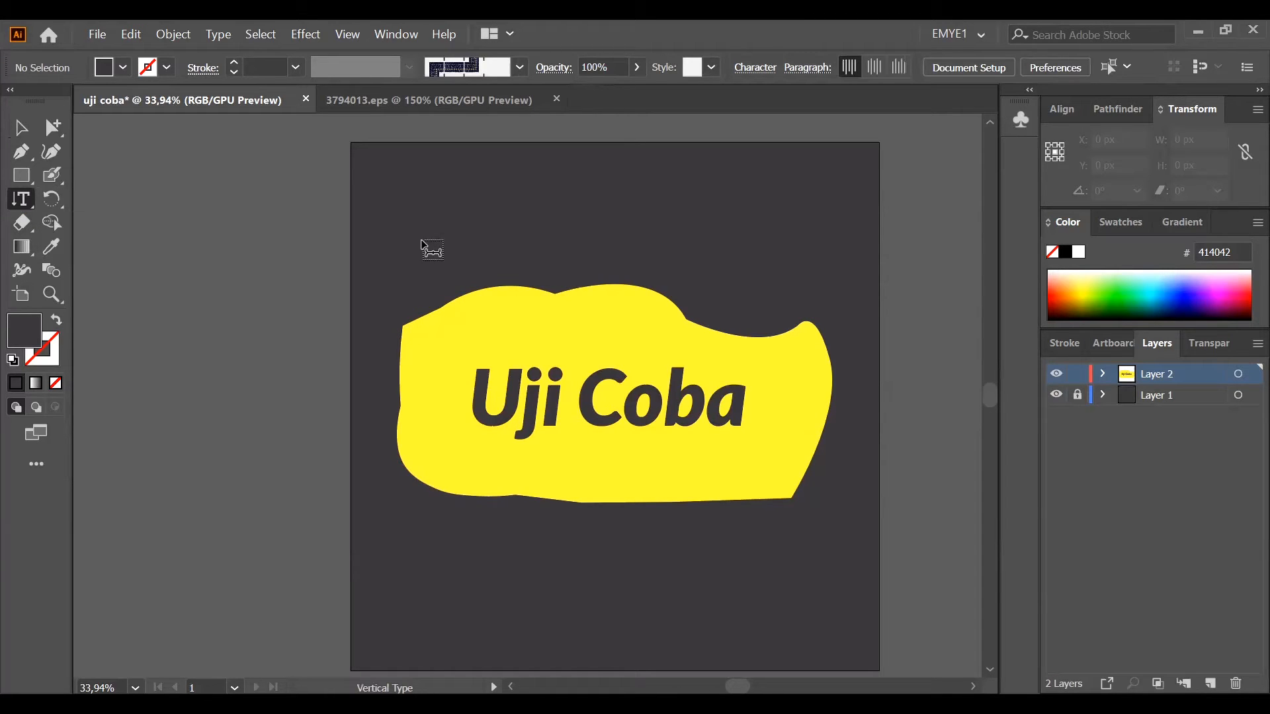
click(361, 206)
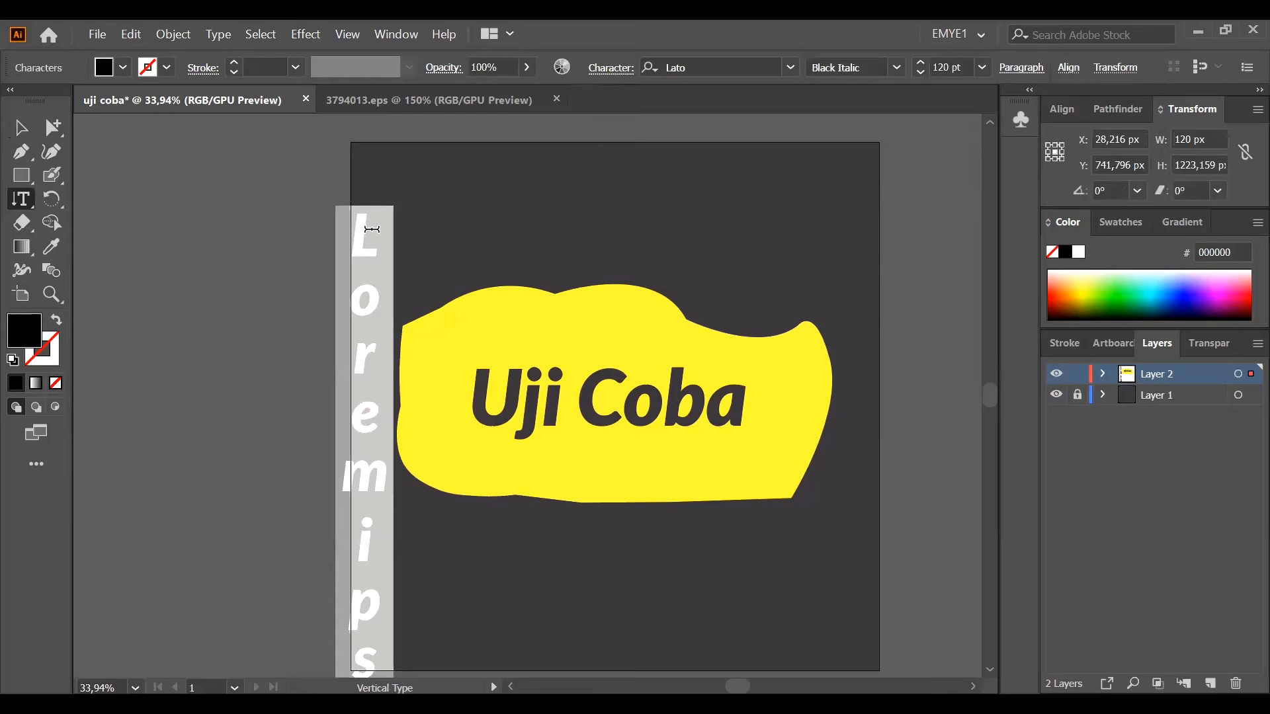
scroll(380, 397, down, 3)
scroll(381, 398, up, 3)
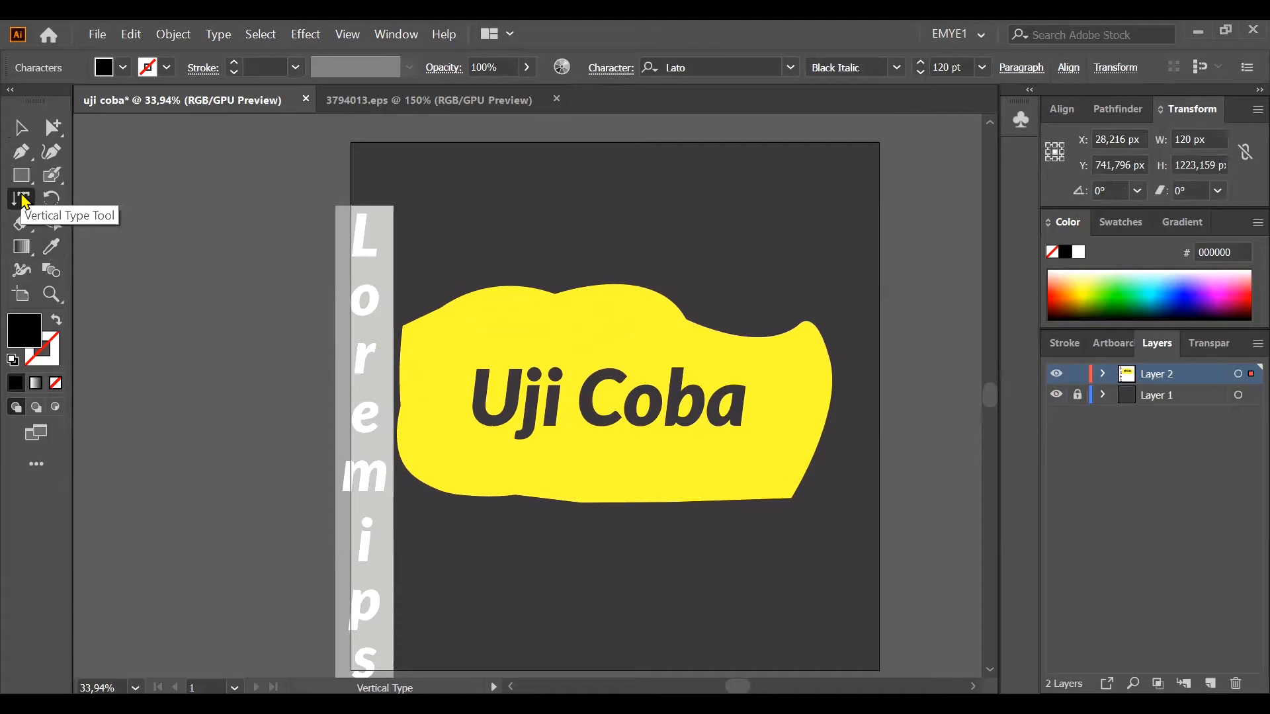
Undo the vertical placeholder text along the artboard's left edge.
key(ctrl+z)
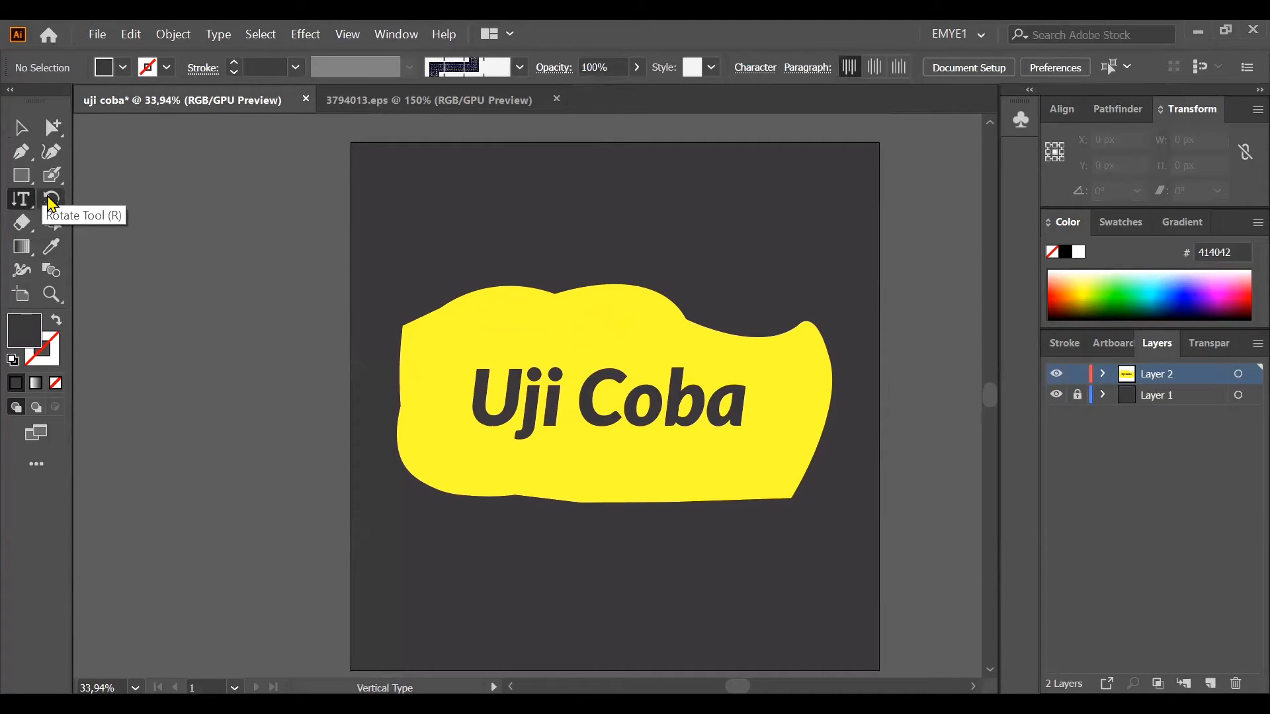
Try the Rotate tool on the unselected "Uji Coba" text, ending back on the Selection tool.
click(49, 199)
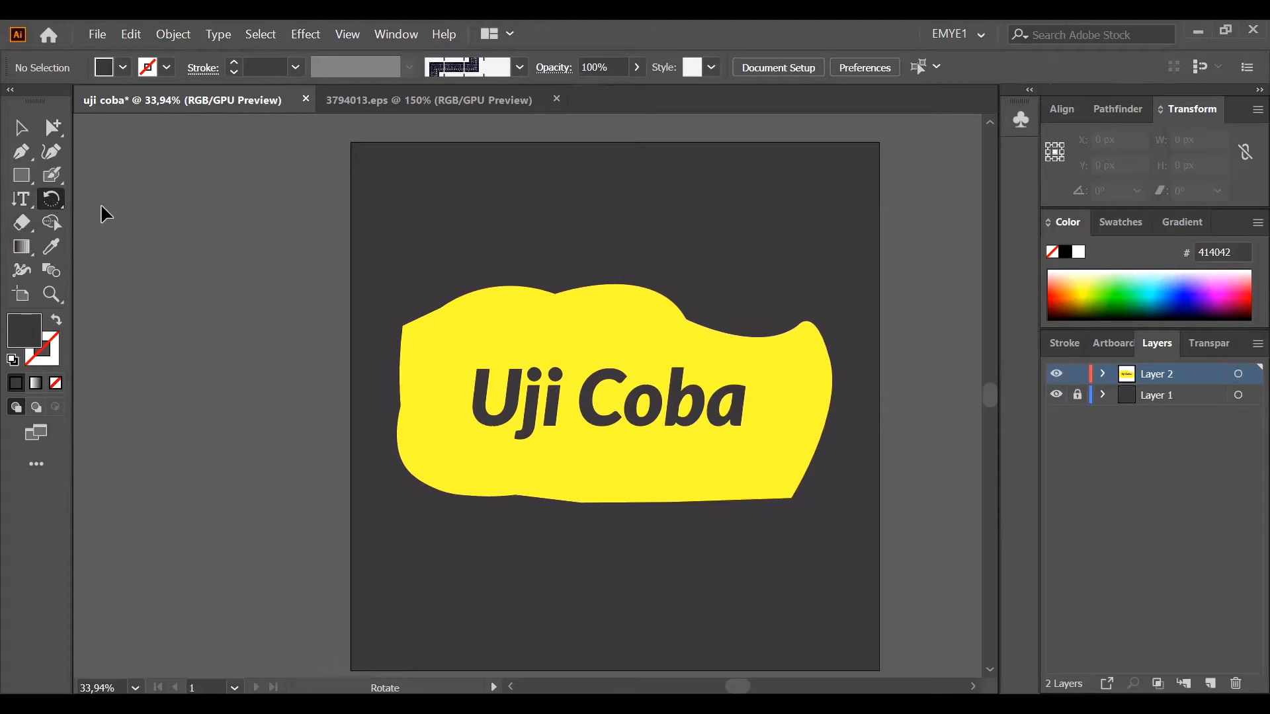
click(51, 210)
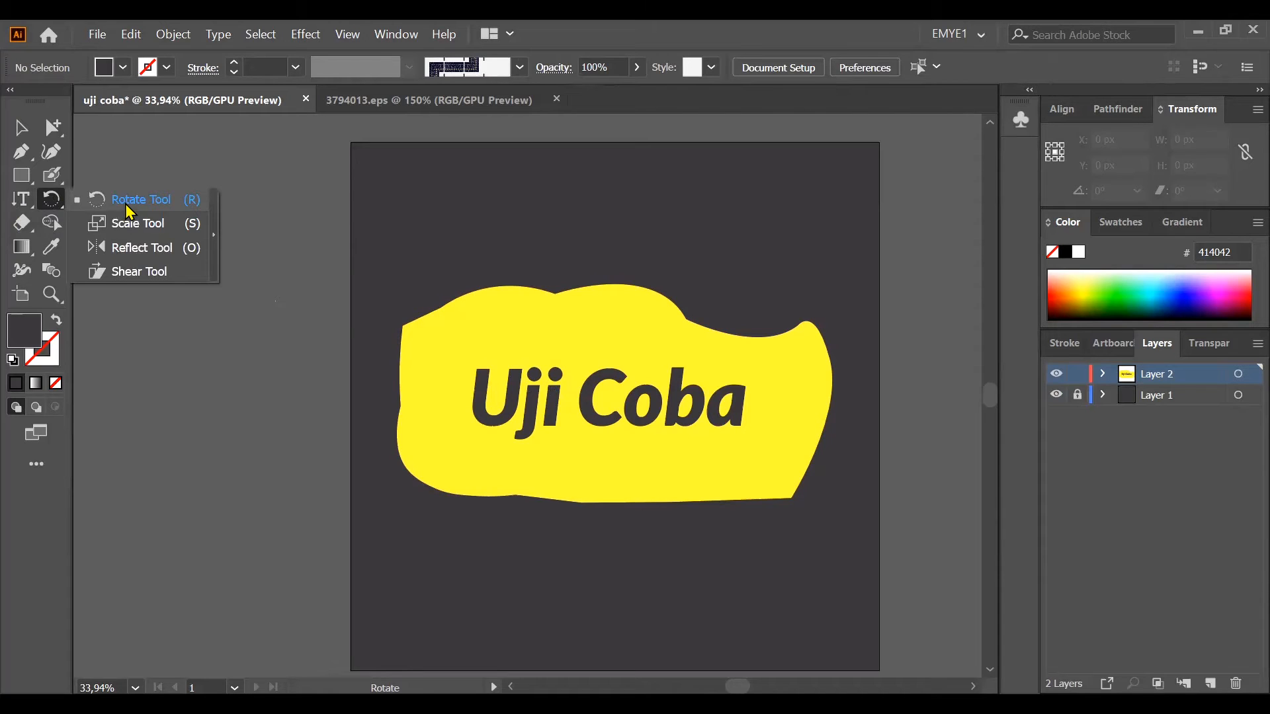
click(590, 393)
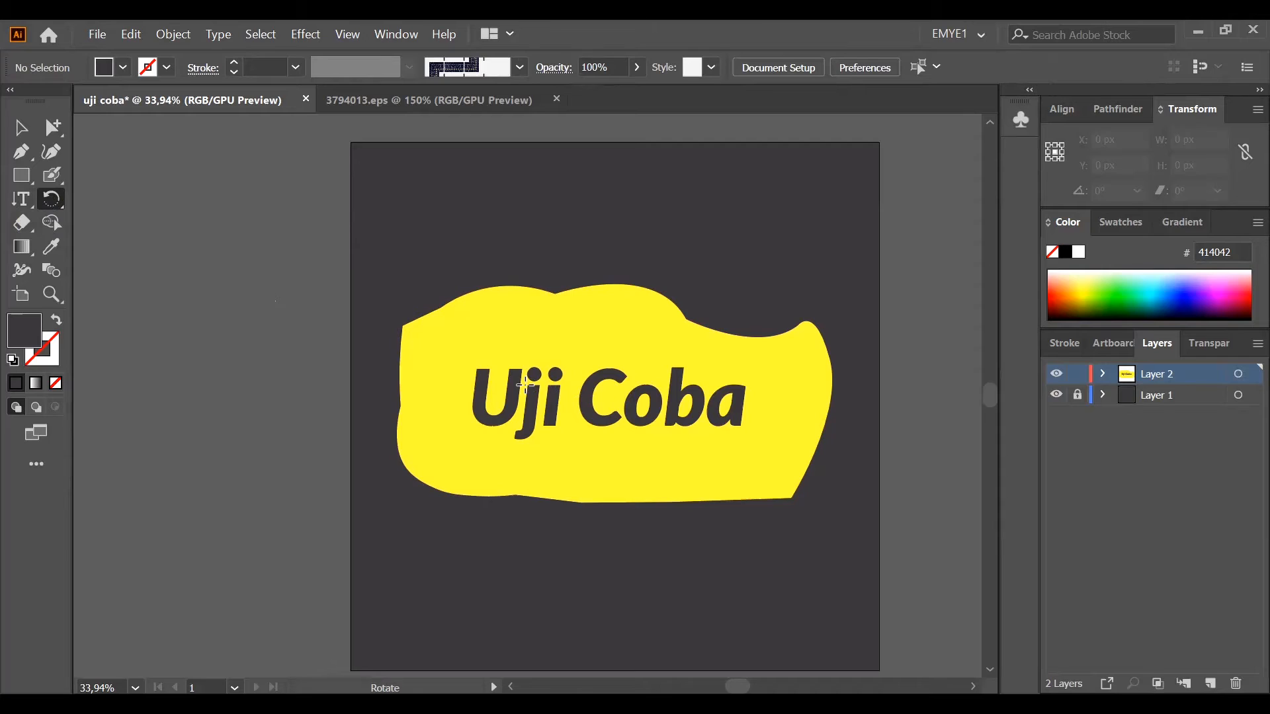
click(459, 390)
click(625, 402)
click(604, 376)
click(22, 132)
click(52, 200)
click(12, 129)
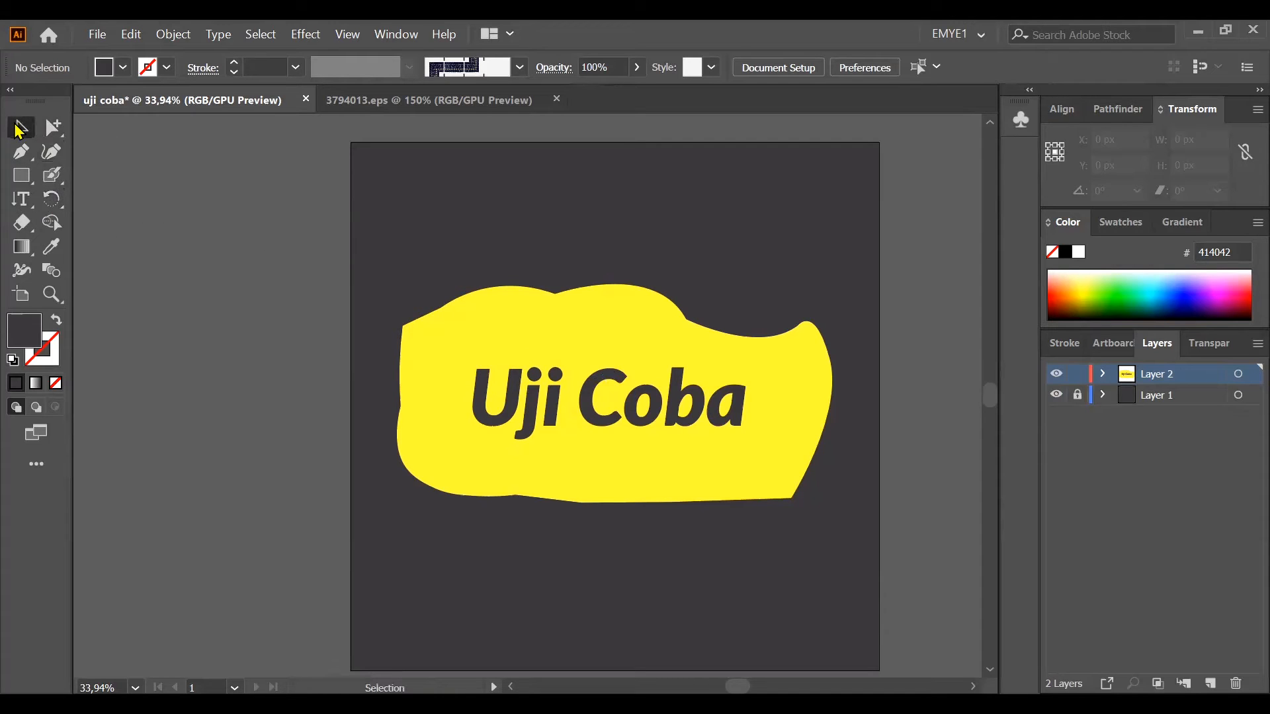
Rotate the "Uji Coba" text by 90° and move it to about X 439, Y 494 px.
click(559, 395)
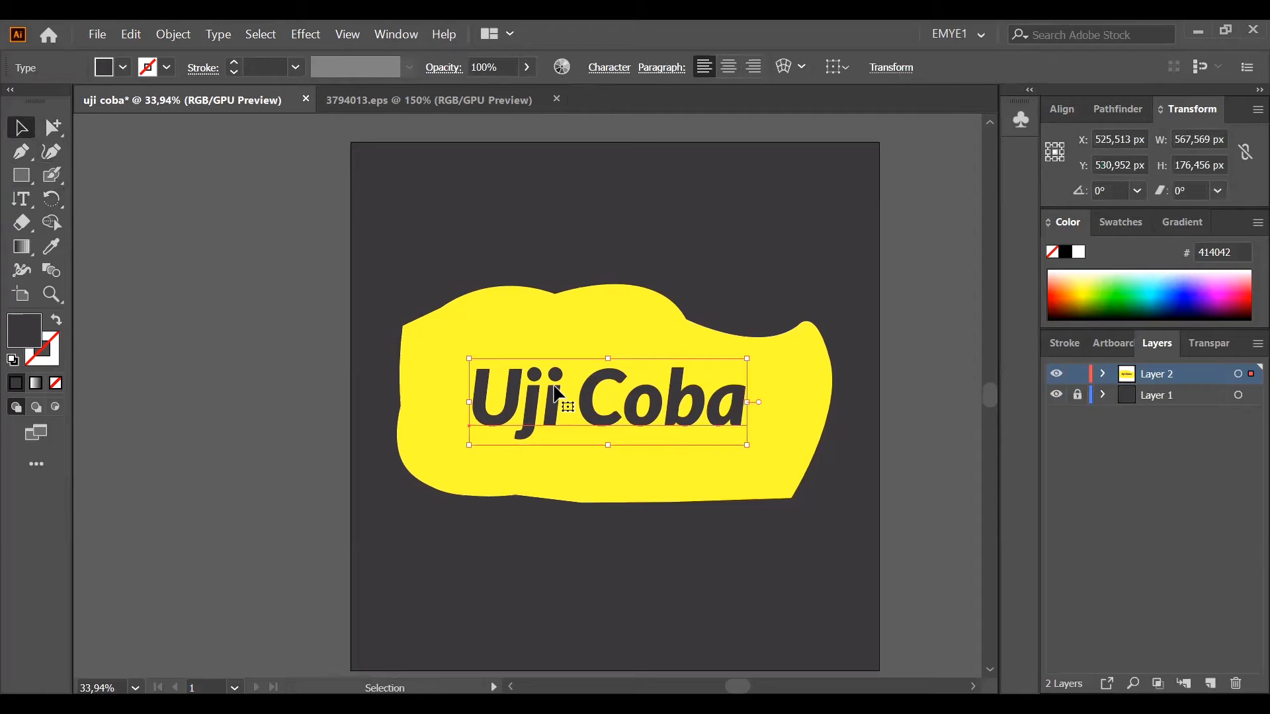
right_click(559, 395)
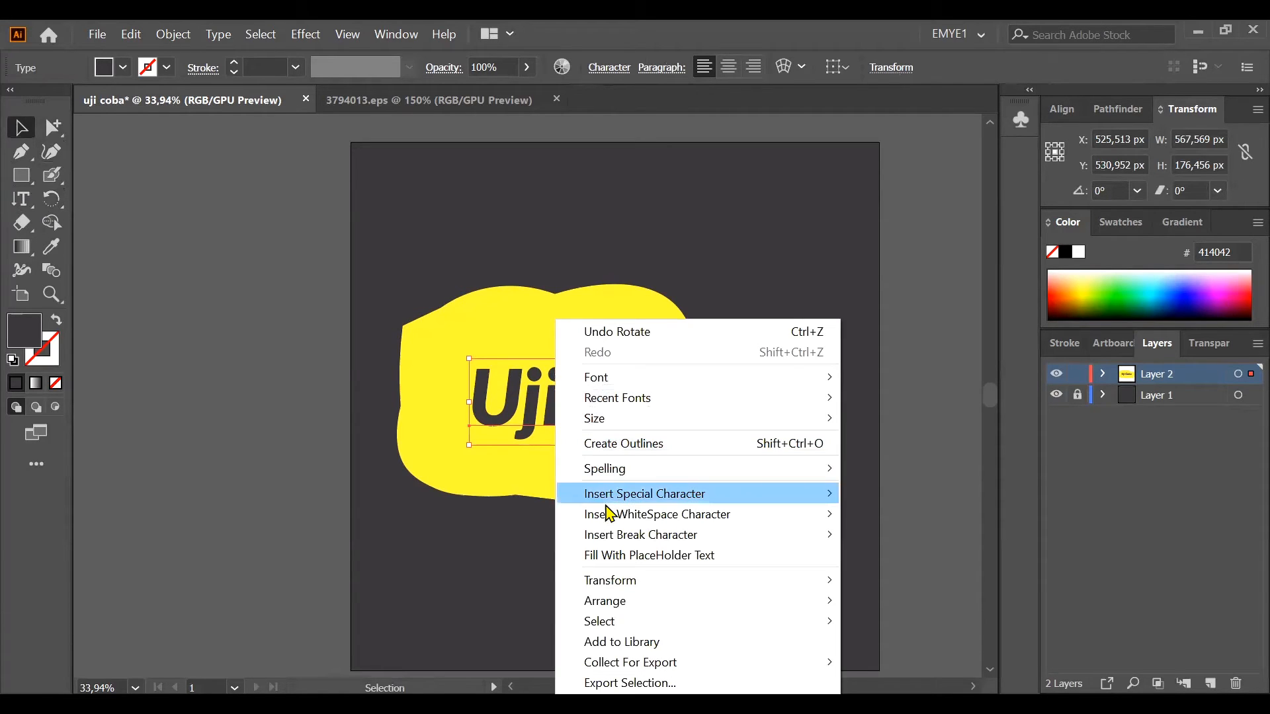
mouse_move(757, 586)
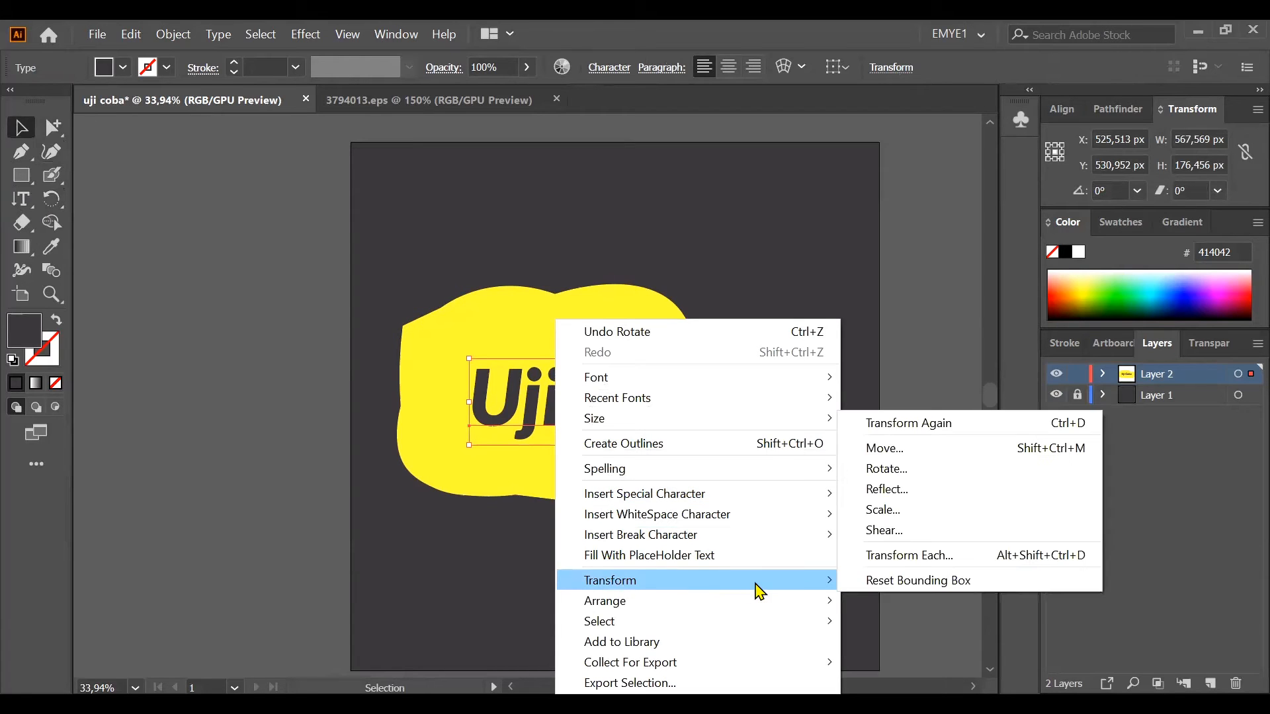
click(904, 469)
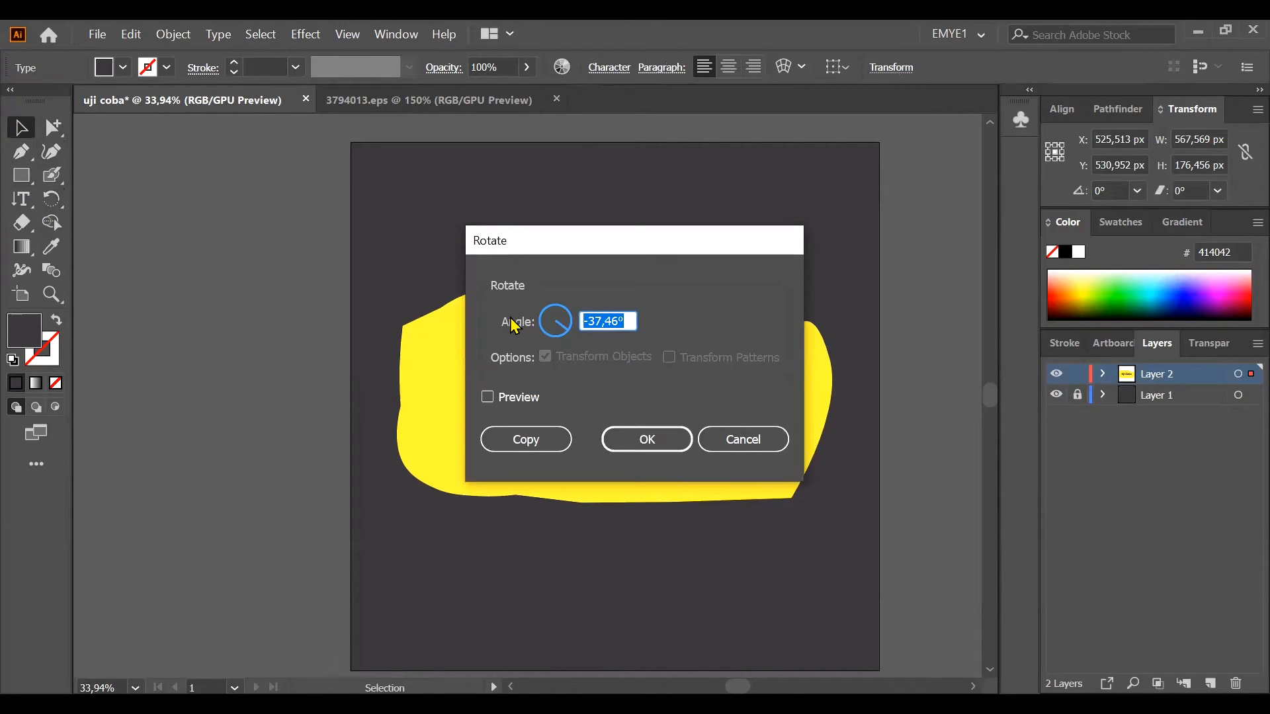
text(90)
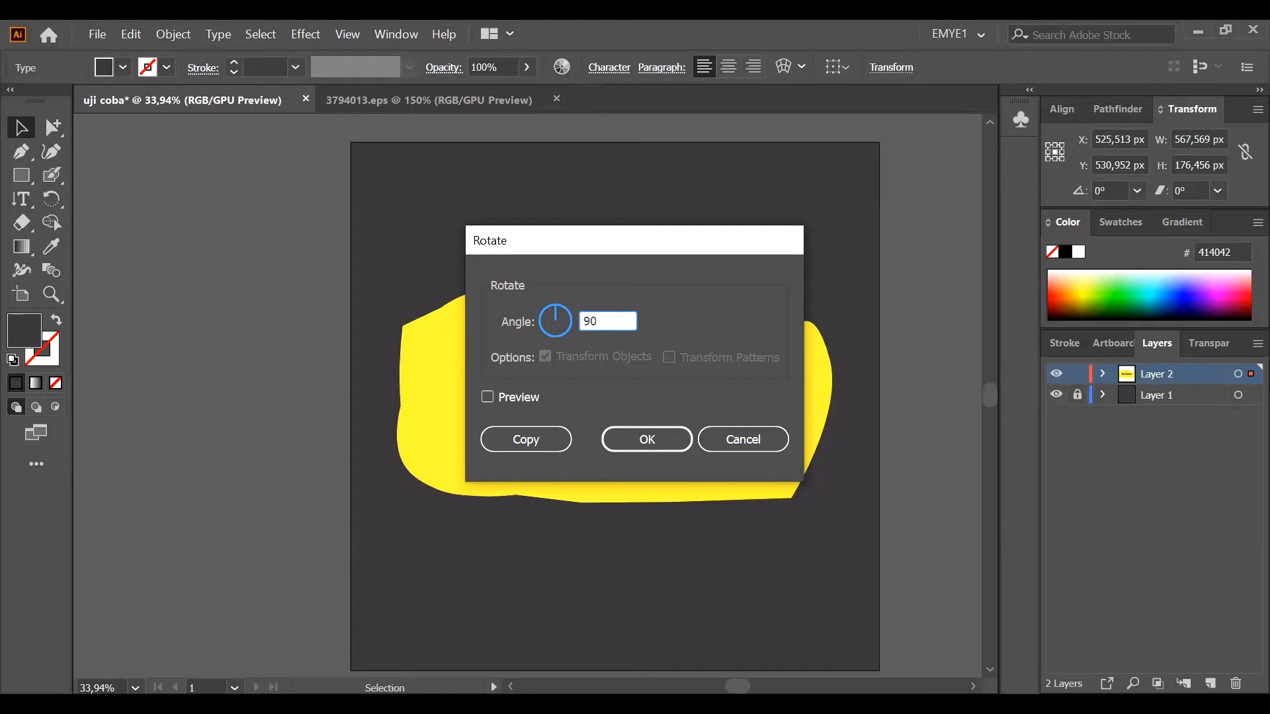
key(Return)
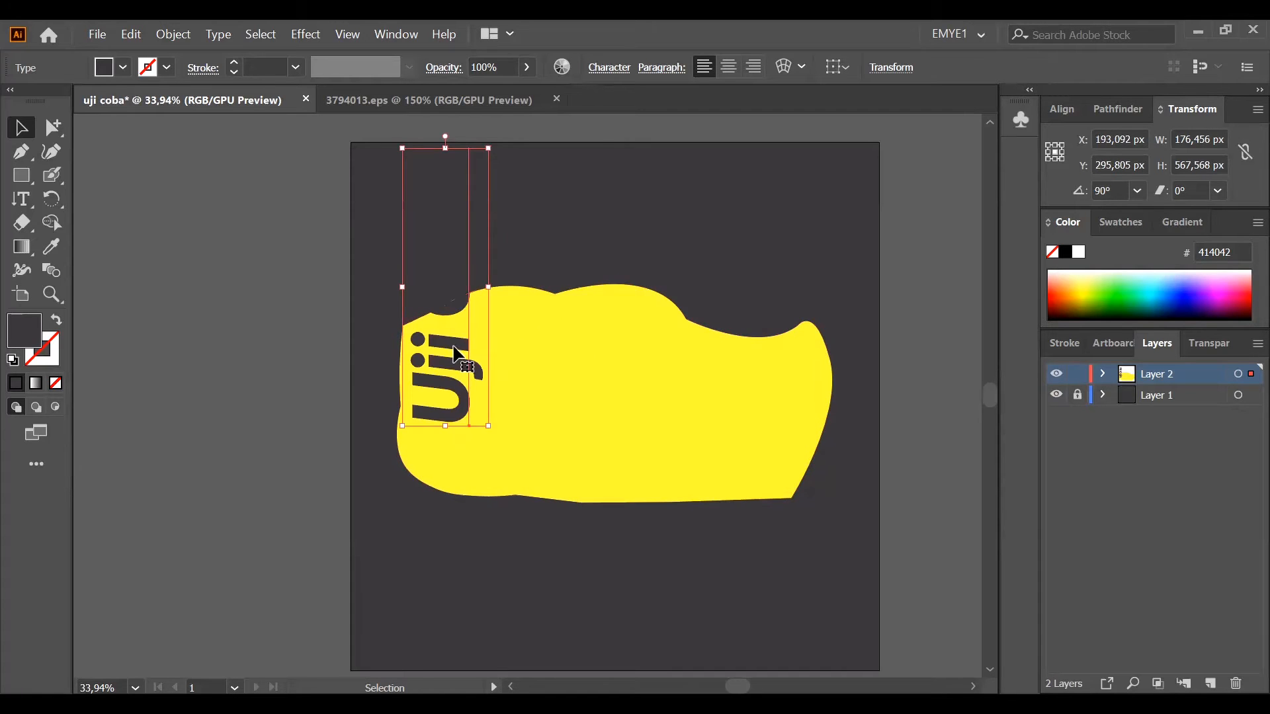
drag(475, 361, 581, 447)
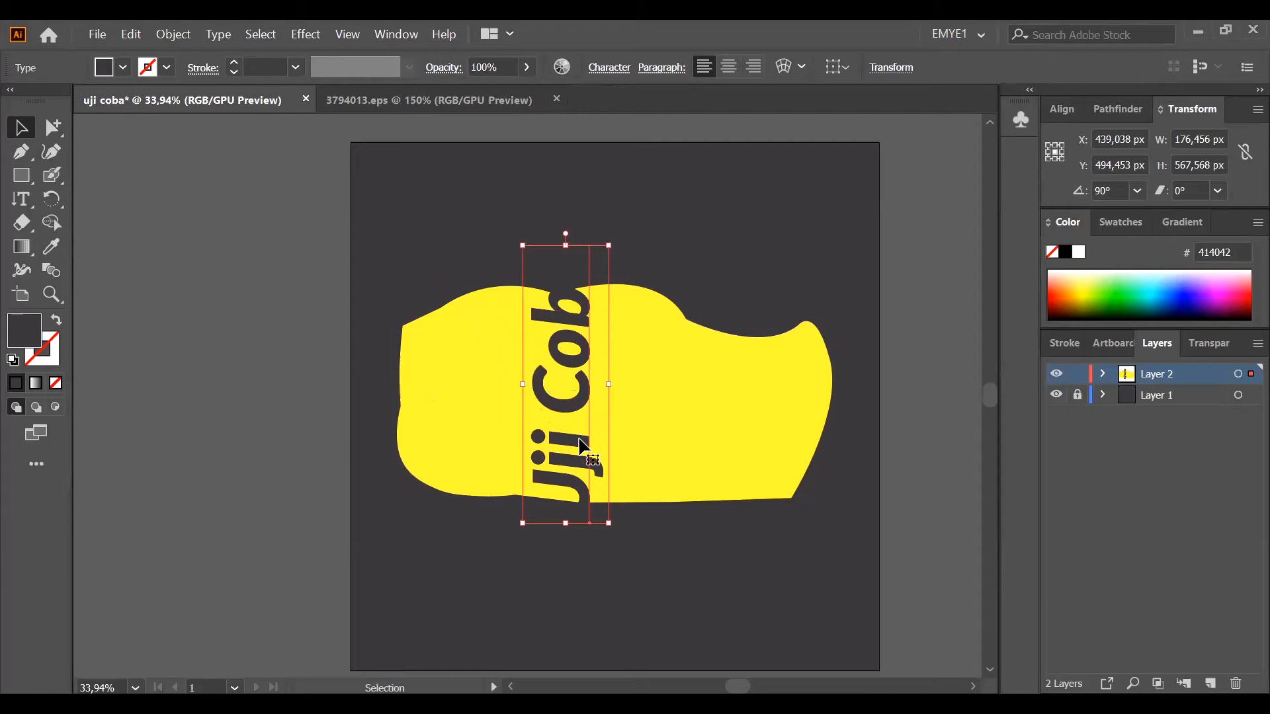
Undo the move and the 90° rotation of the "Uji Coba" text, and deselect it.
key(ctrl+z)
key(ctrl+z)
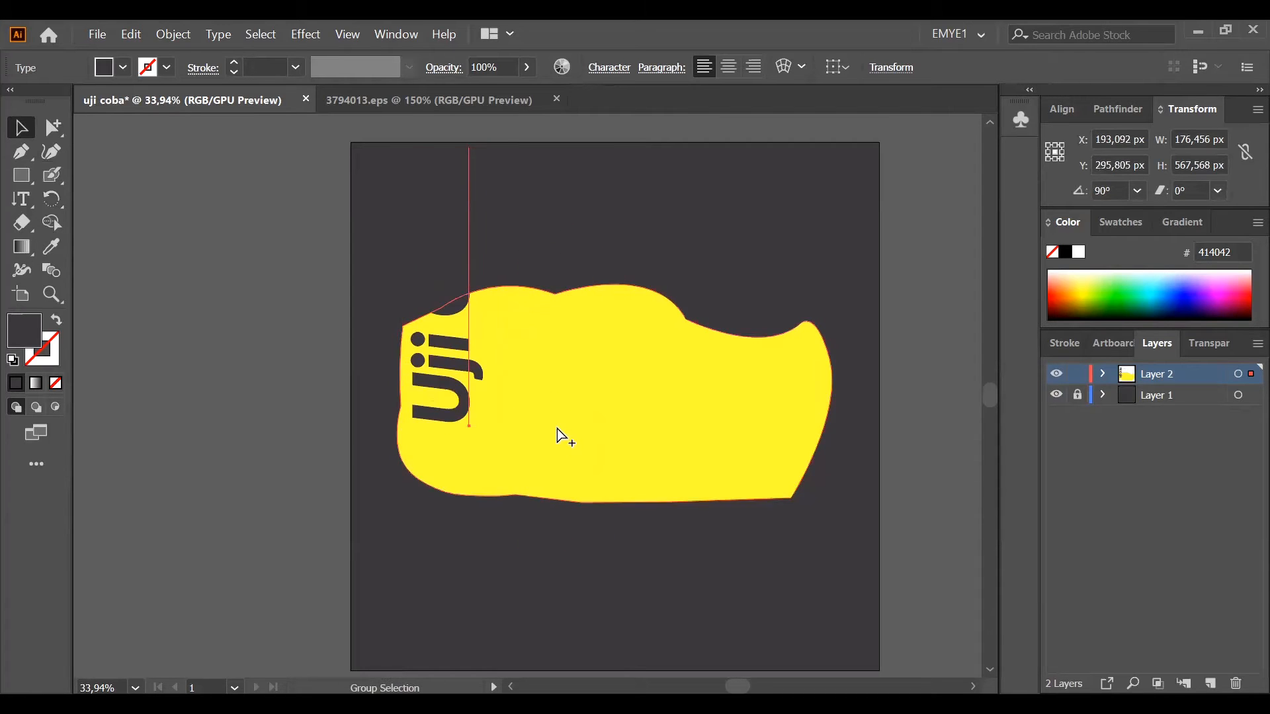
key(ctrl+z)
click(205, 251)
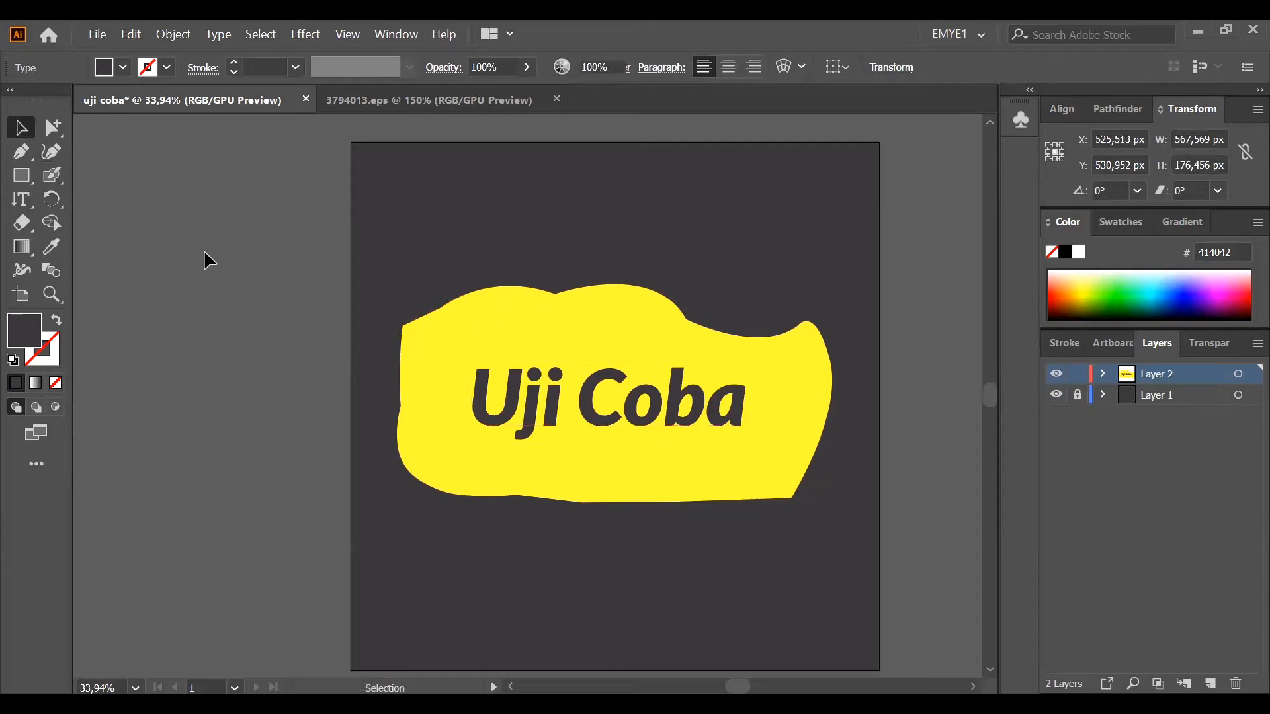
click(61, 176)
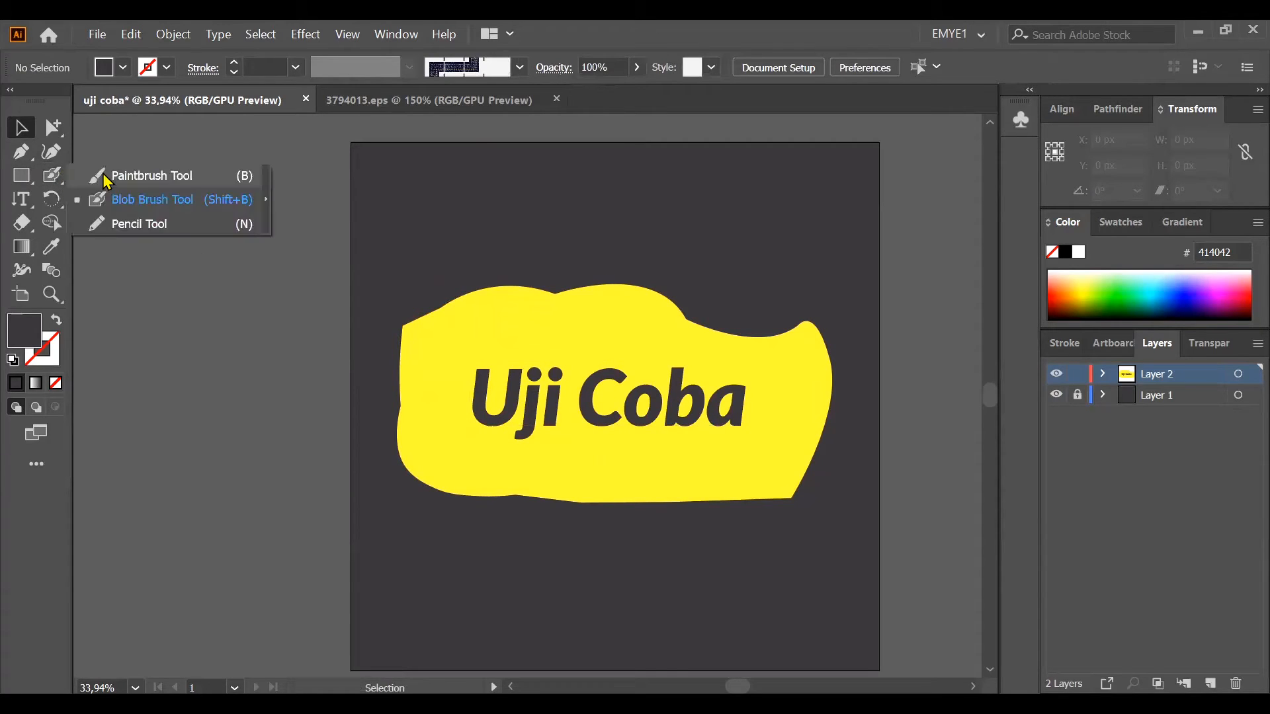
click(105, 177)
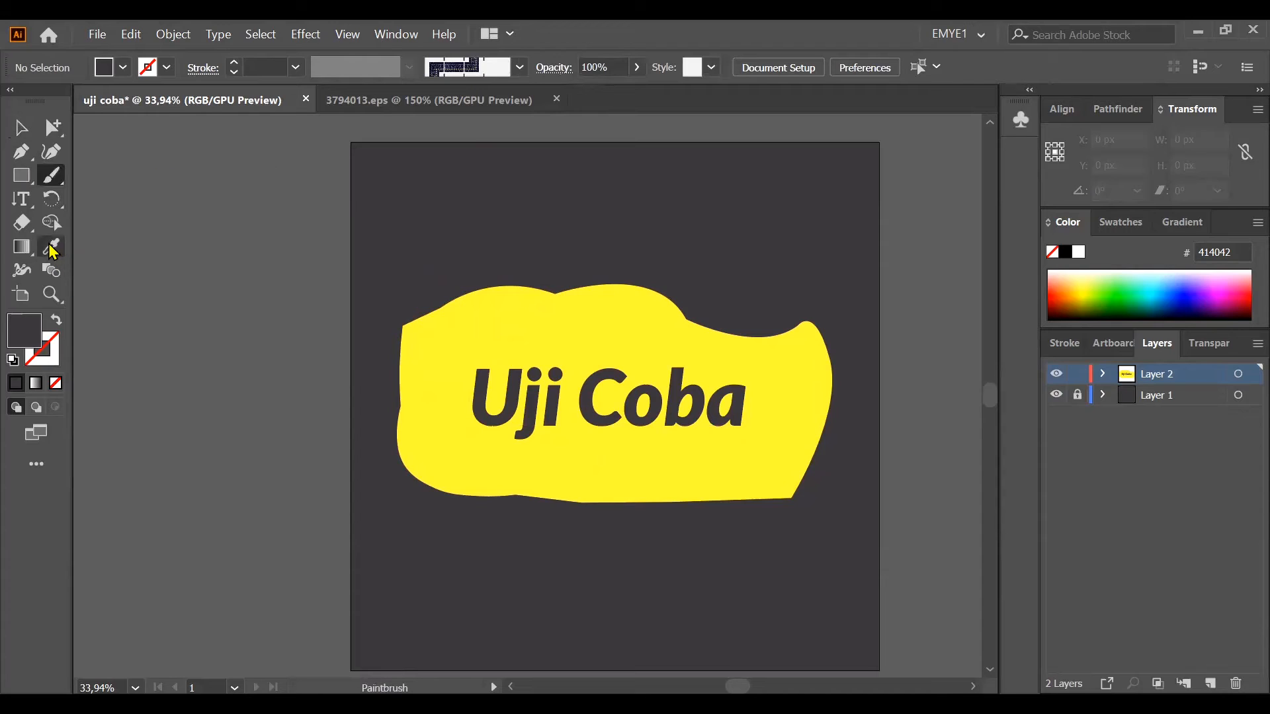
click(30, 250)
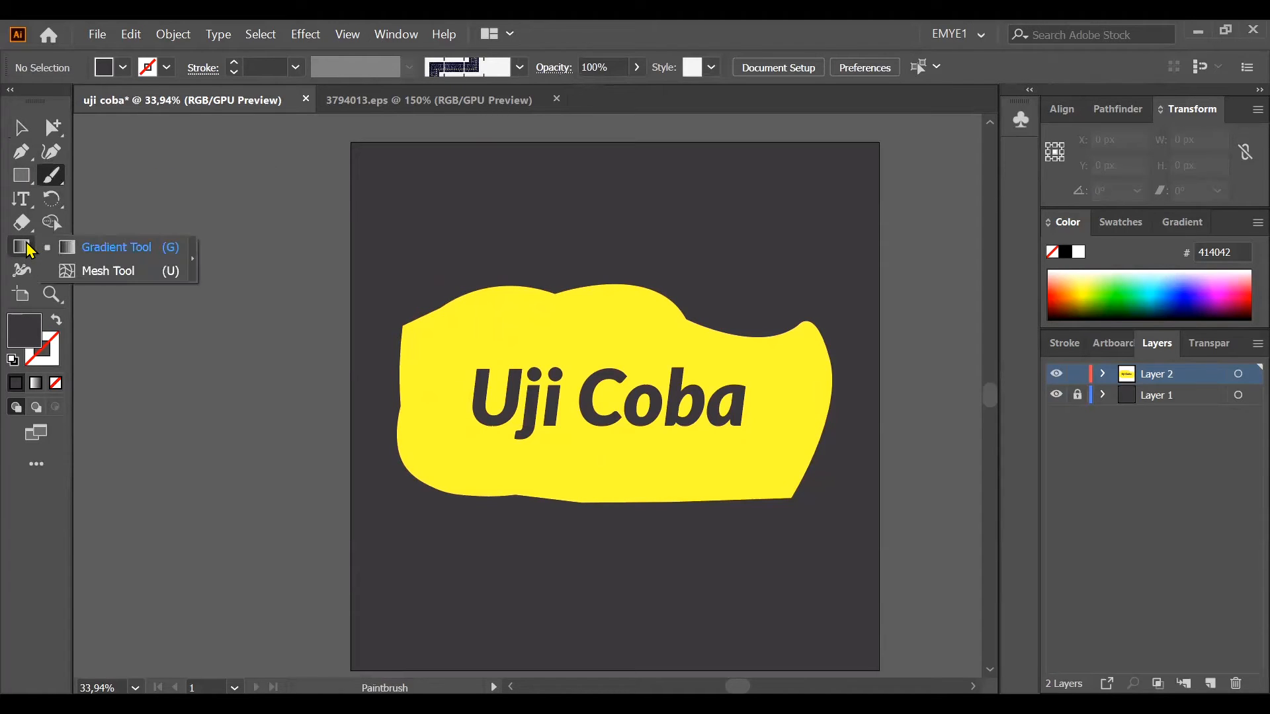
click(29, 249)
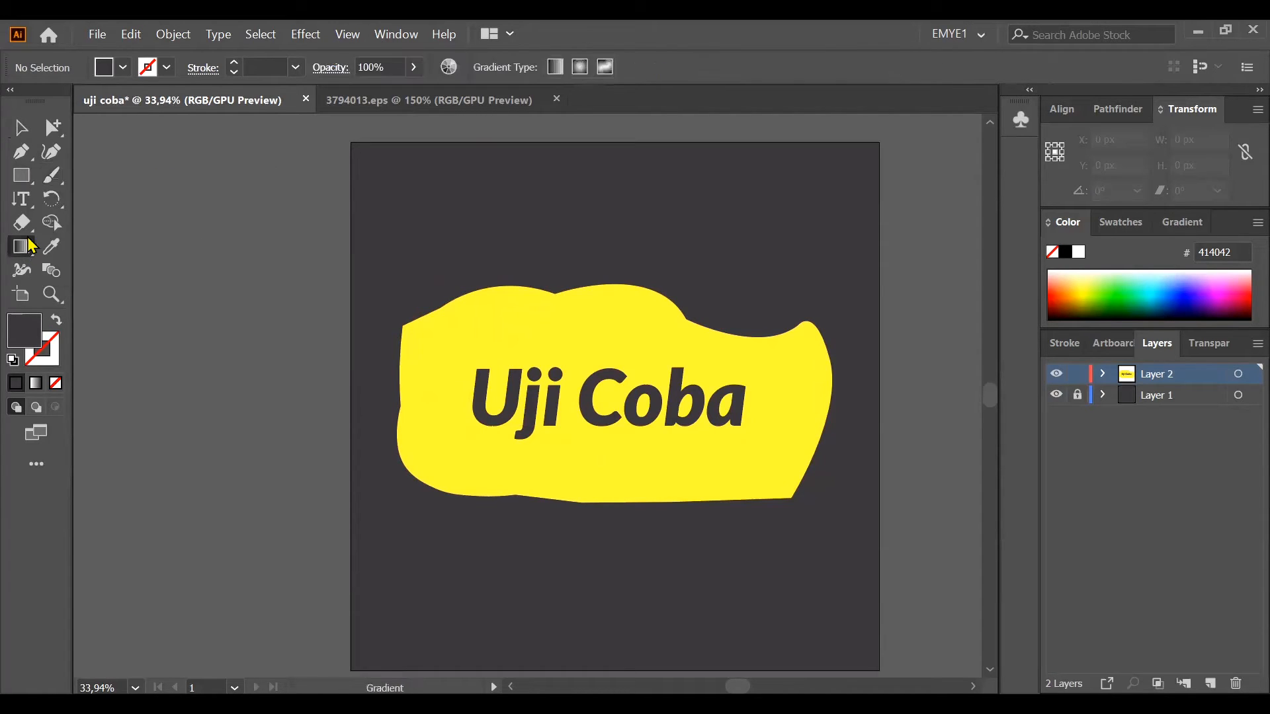
Erase freehand lines across the whole yellow shape around the "Uji Coba" text with the Eraser tool.
click(30, 226)
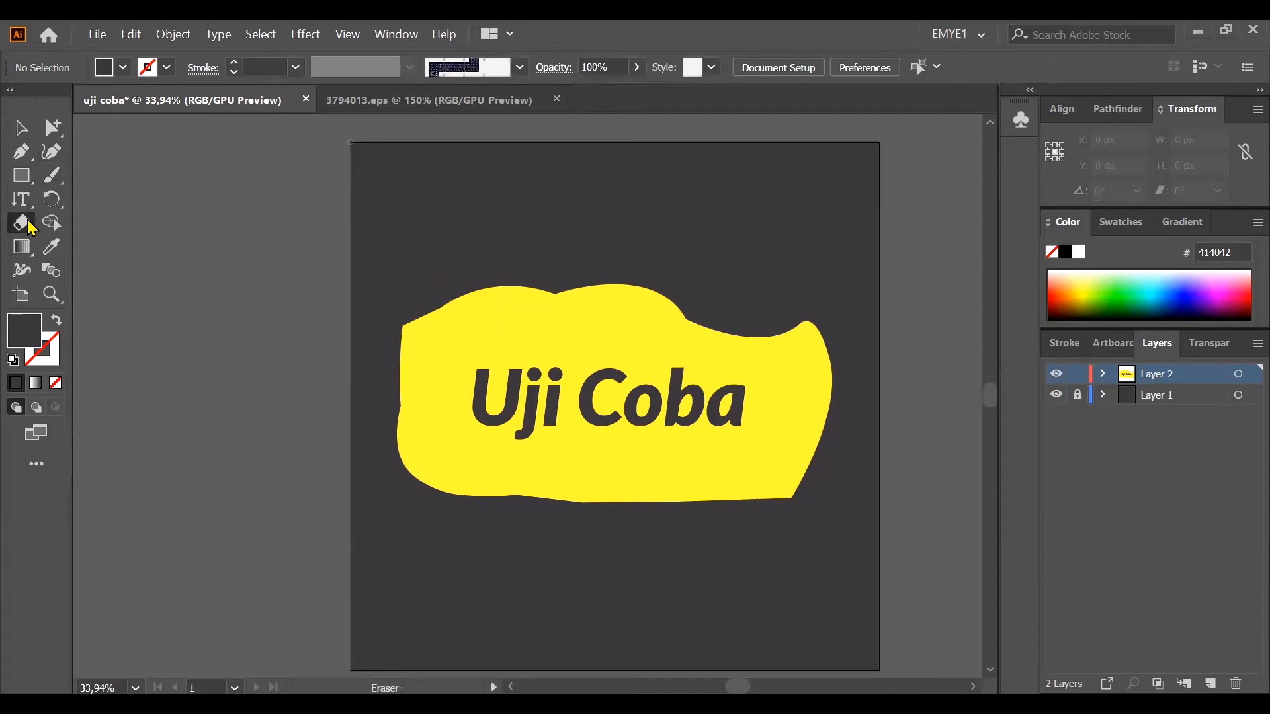
click(29, 227)
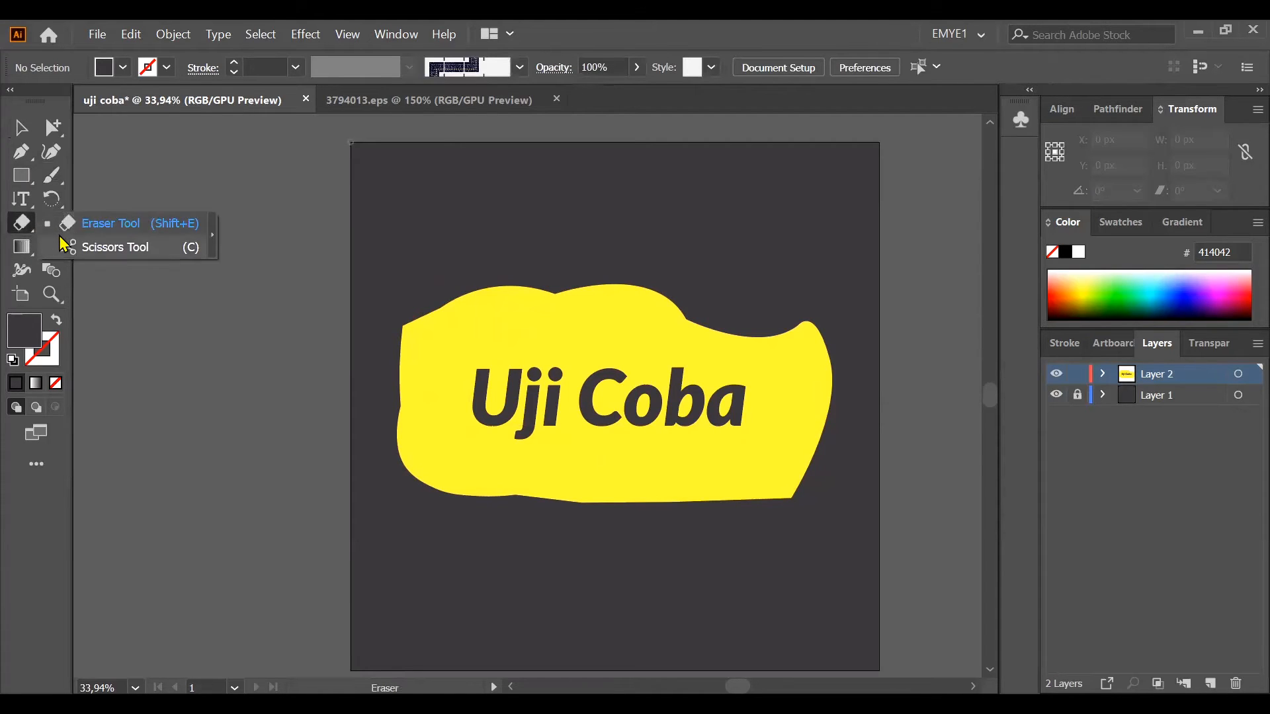
click(85, 225)
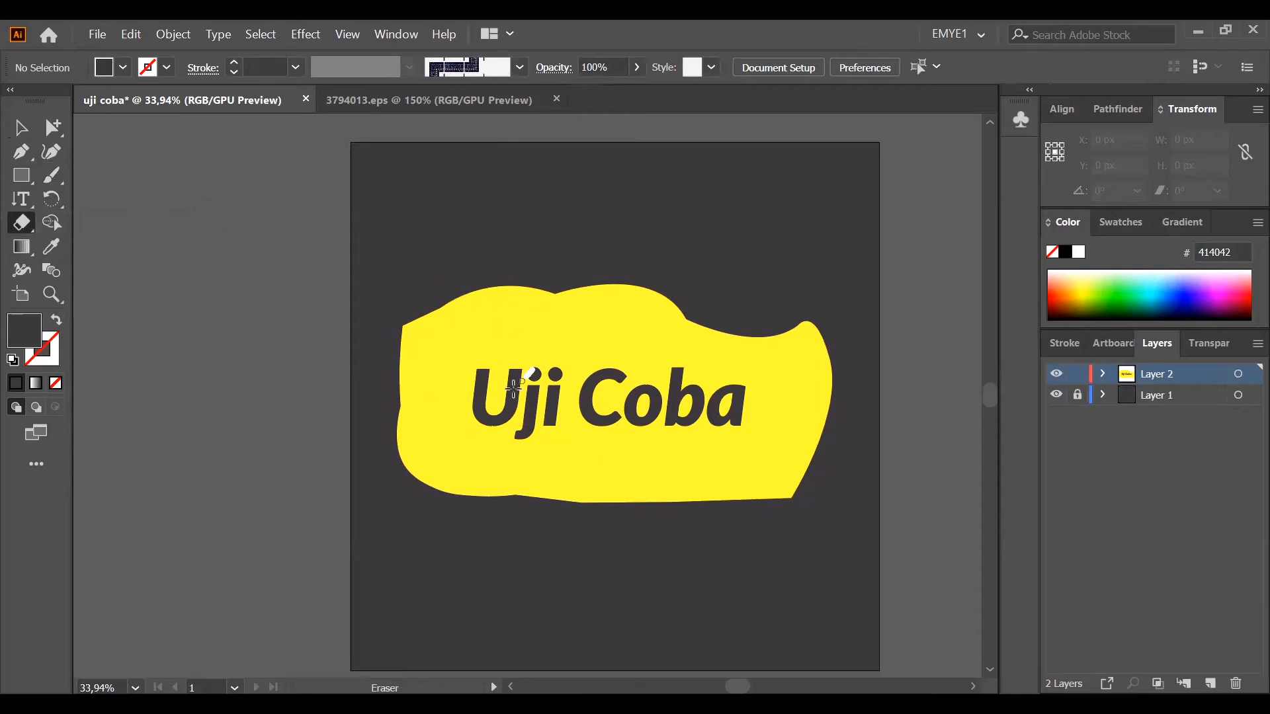
drag(467, 385, 595, 347)
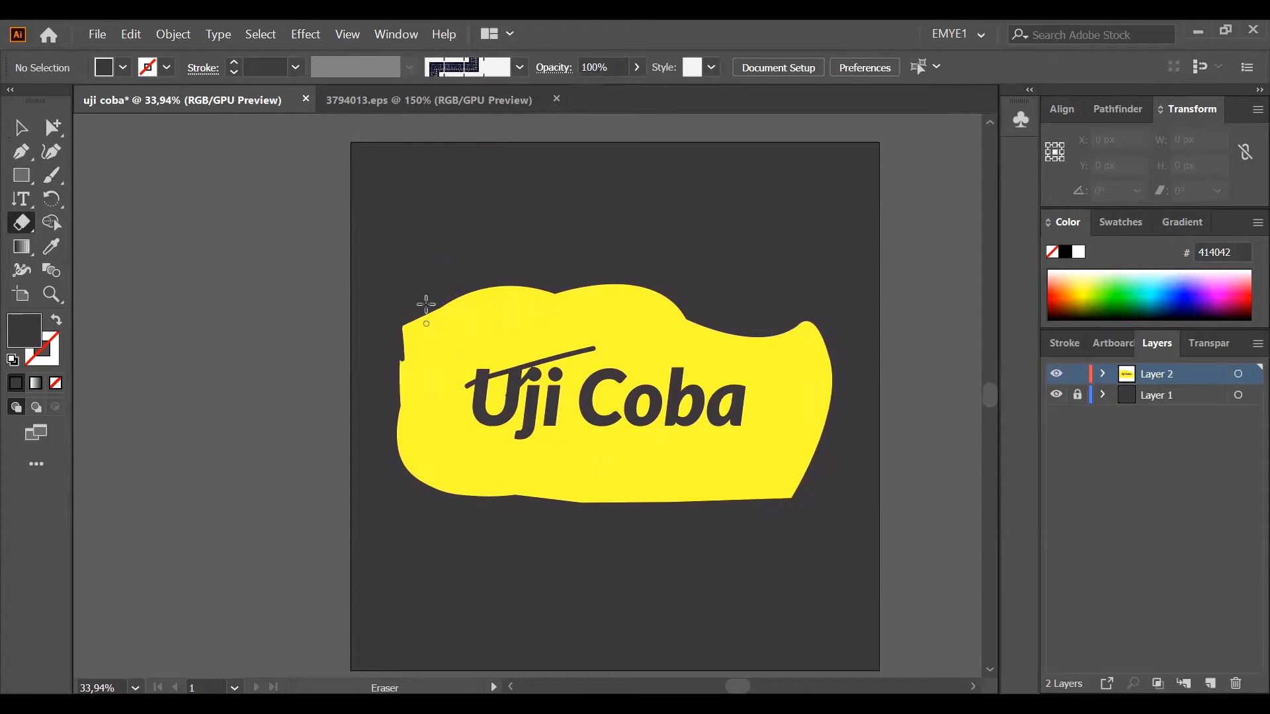
drag(425, 304, 423, 363)
drag(453, 295, 431, 491)
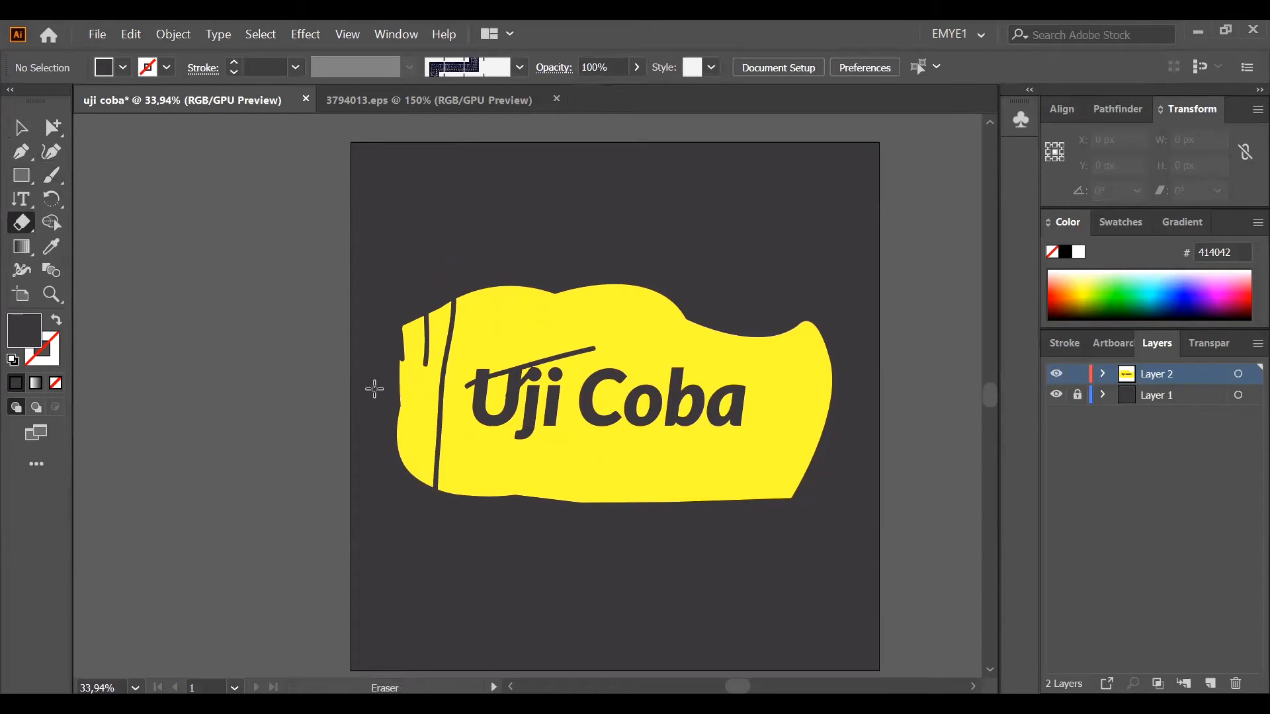
drag(374, 387, 525, 509)
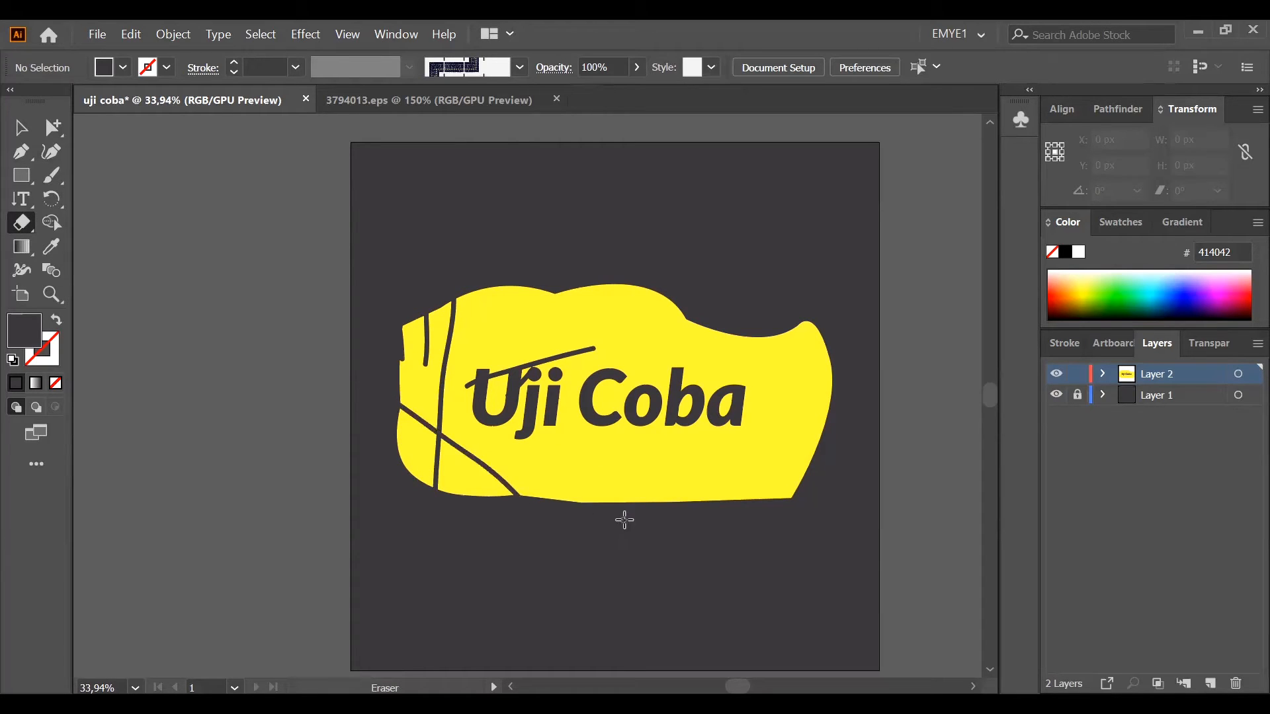
mouse_move(831, 421)
mouse_down()
mouse_move(805, 406)
mouse_move(739, 268)
mouse_move(769, 437)
mouse_up()
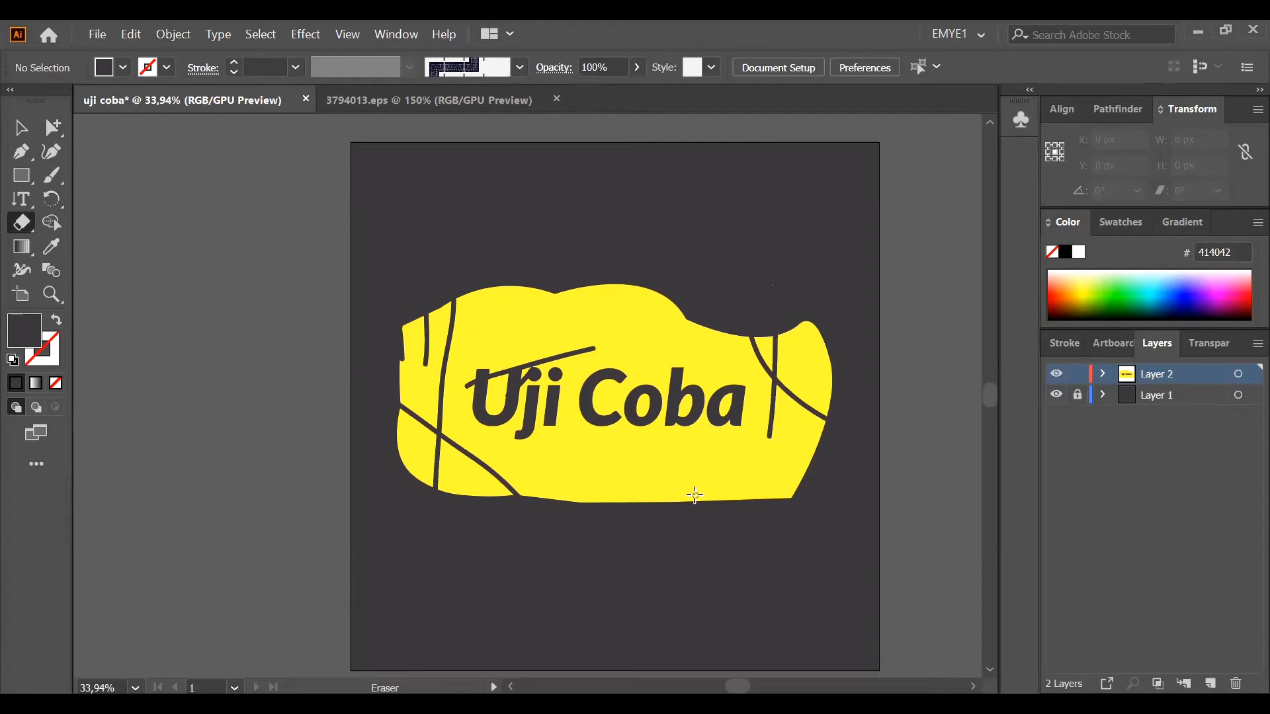
drag(695, 498, 763, 348)
drag(738, 475, 824, 344)
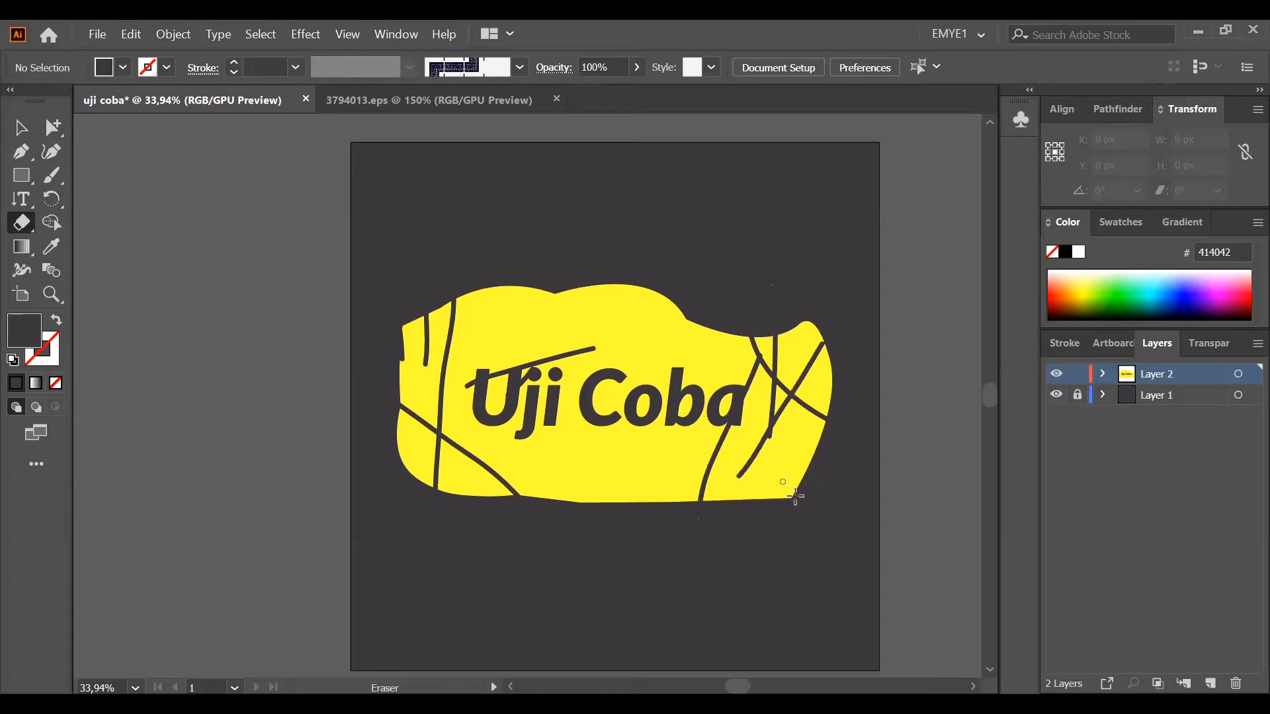
mouse_move(793, 499)
mouse_down()
mouse_move(588, 314)
mouse_move(381, 394)
mouse_move(399, 432)
mouse_move(399, 411)
mouse_move(502, 458)
mouse_move(769, 451)
mouse_move(721, 477)
mouse_move(525, 385)
mouse_move(275, 333)
mouse_move(367, 331)
mouse_move(459, 358)
mouse_move(856, 359)
mouse_move(706, 305)
mouse_move(400, 313)
mouse_move(515, 328)
mouse_up()
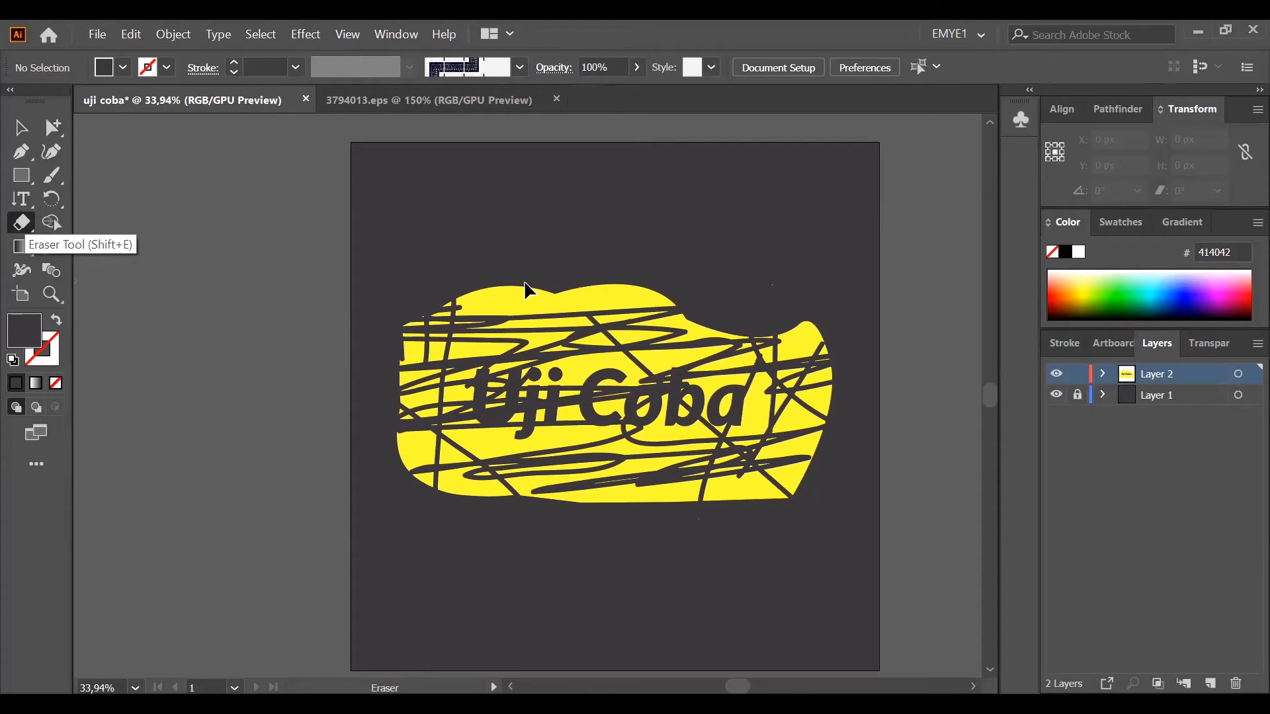
Undo all the eraser strokes on the yellow shape.
key(ctrl+z)
key(ctrl+z)
key(ctrl+z)
key(ctrl+z)
key(ctrl+z)
key(ctrl+z)
key(ctrl+z)
key(ctrl+z)
key(ctrl+z)
key(ctrl+z)
key(ctrl+z)
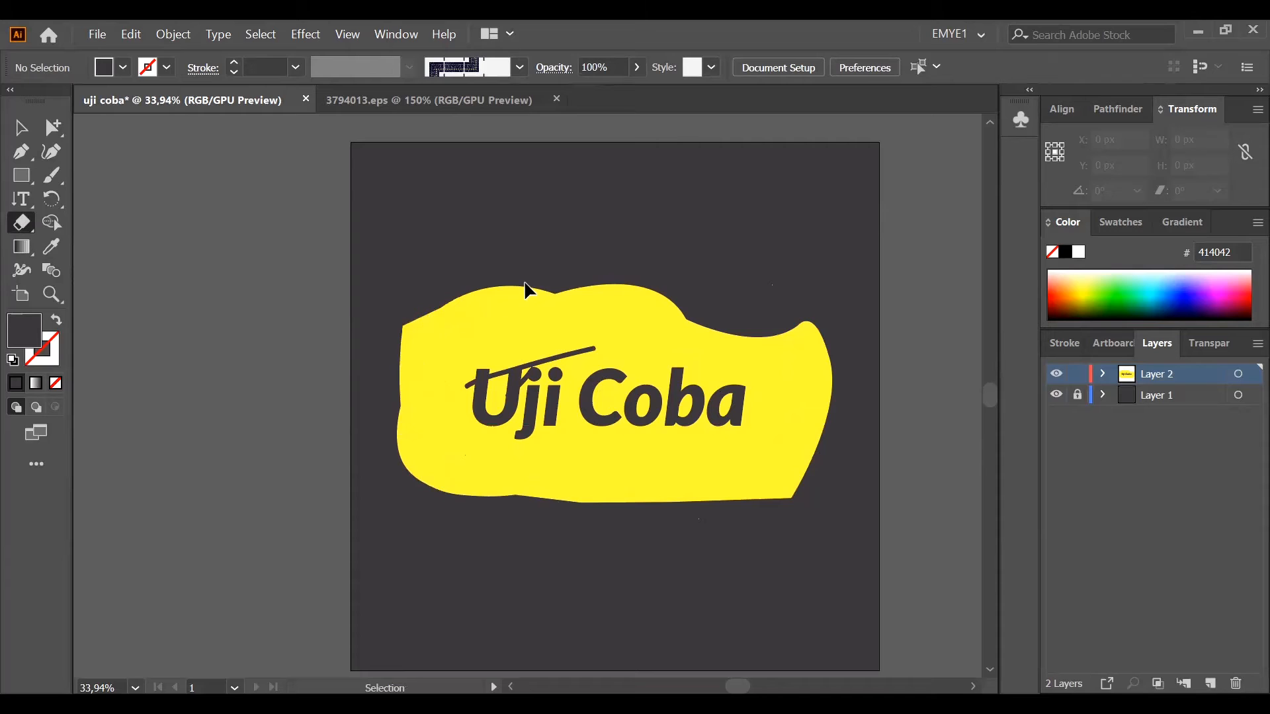
key(ctrl+z)
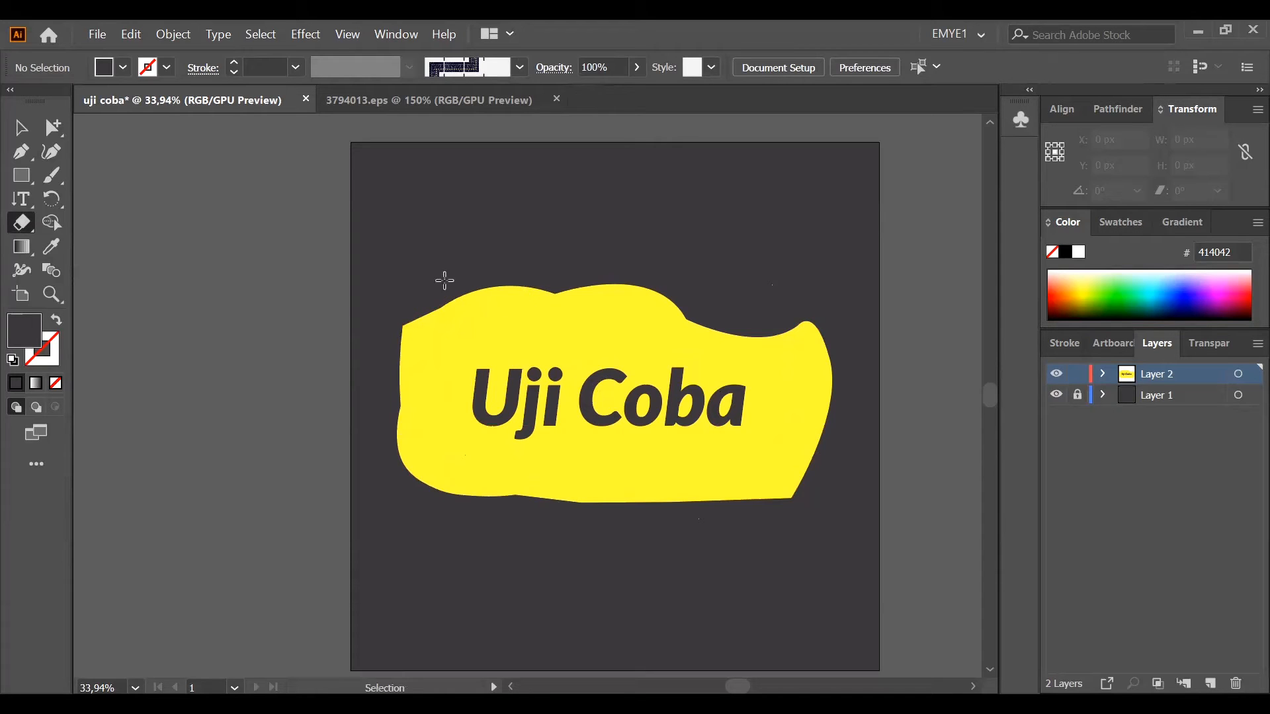
Cut the yellow shape's outline on its left edge with the Scissors tool at about X 100, Y 475 px.
drag(20, 233, 72, 257)
click(399, 372)
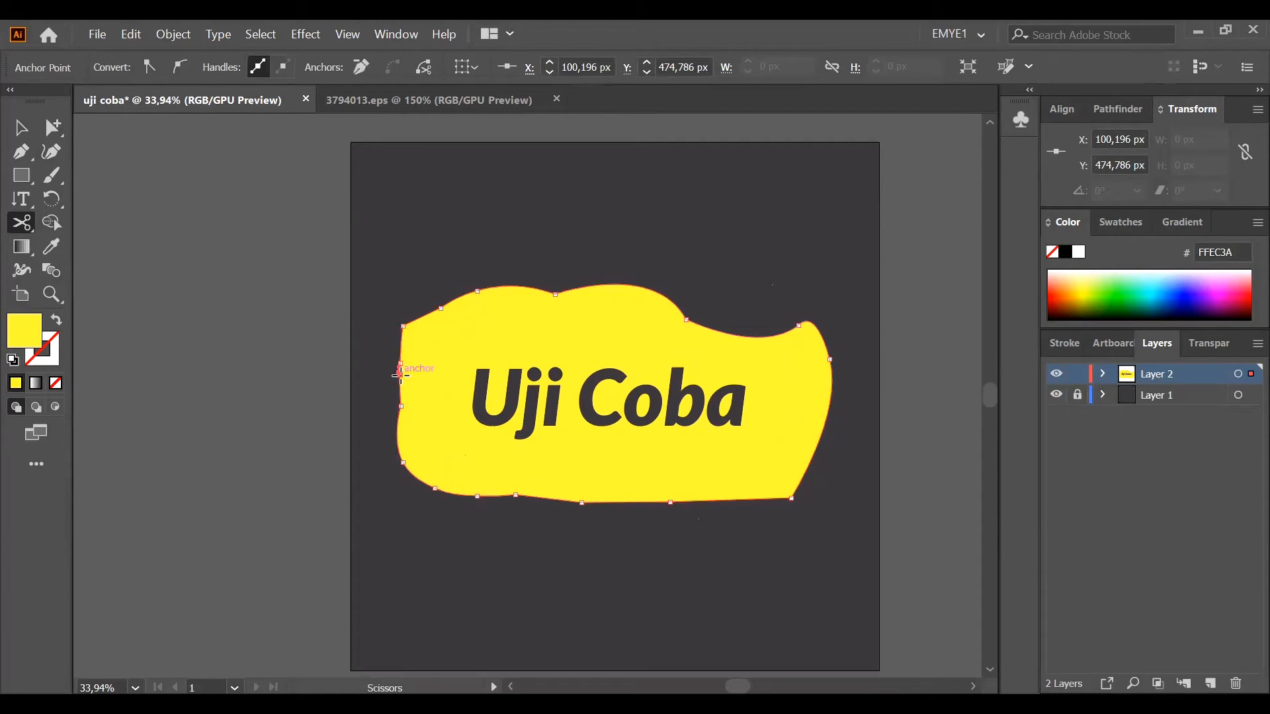
click(399, 374)
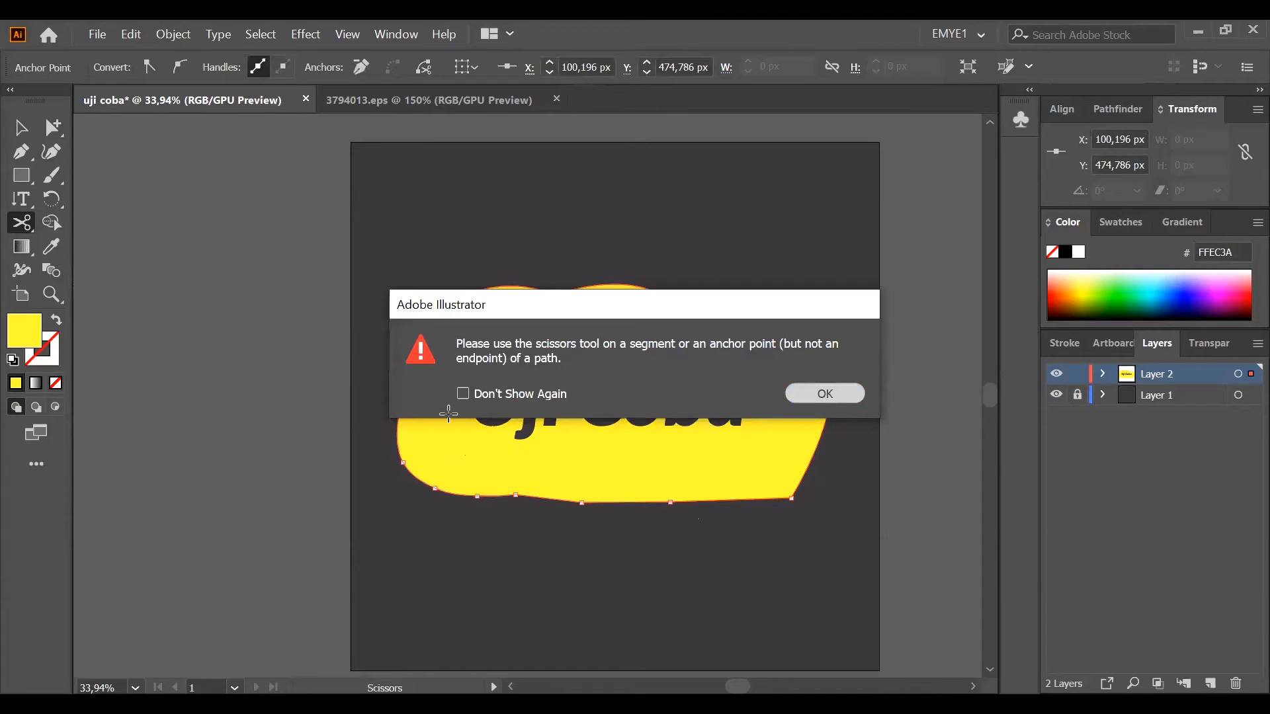
key(Return)
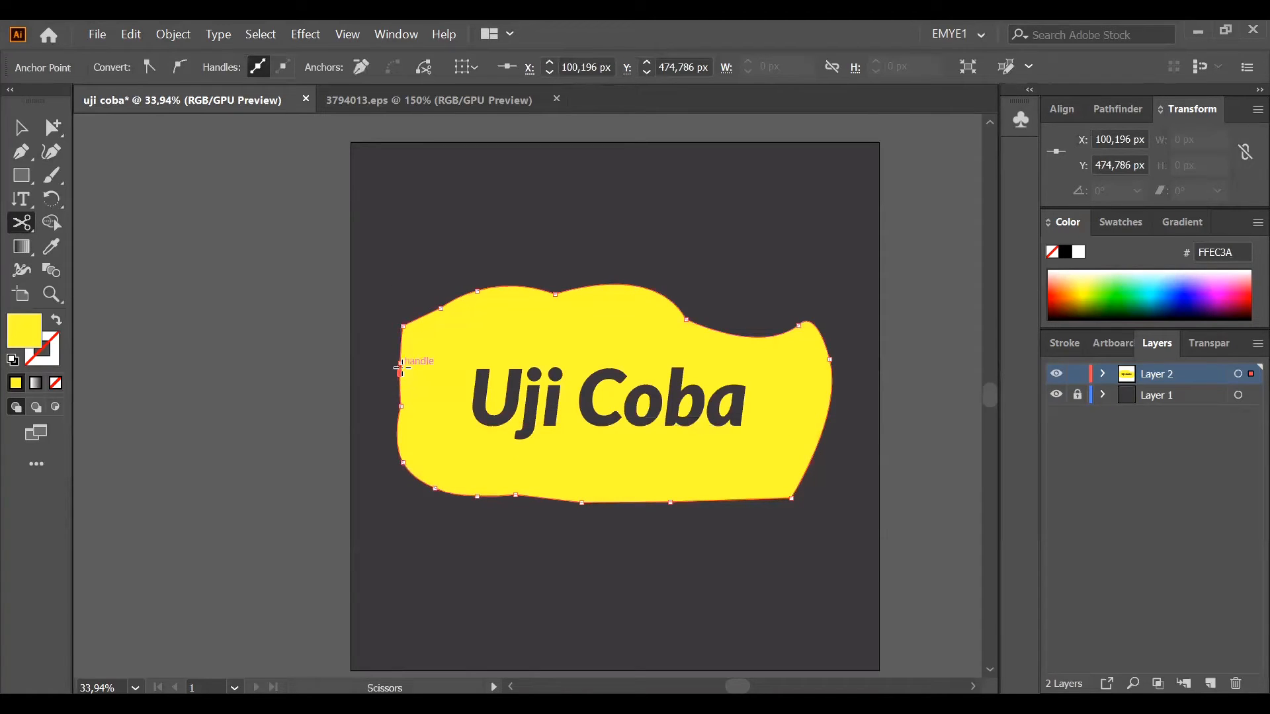
click(425, 395)
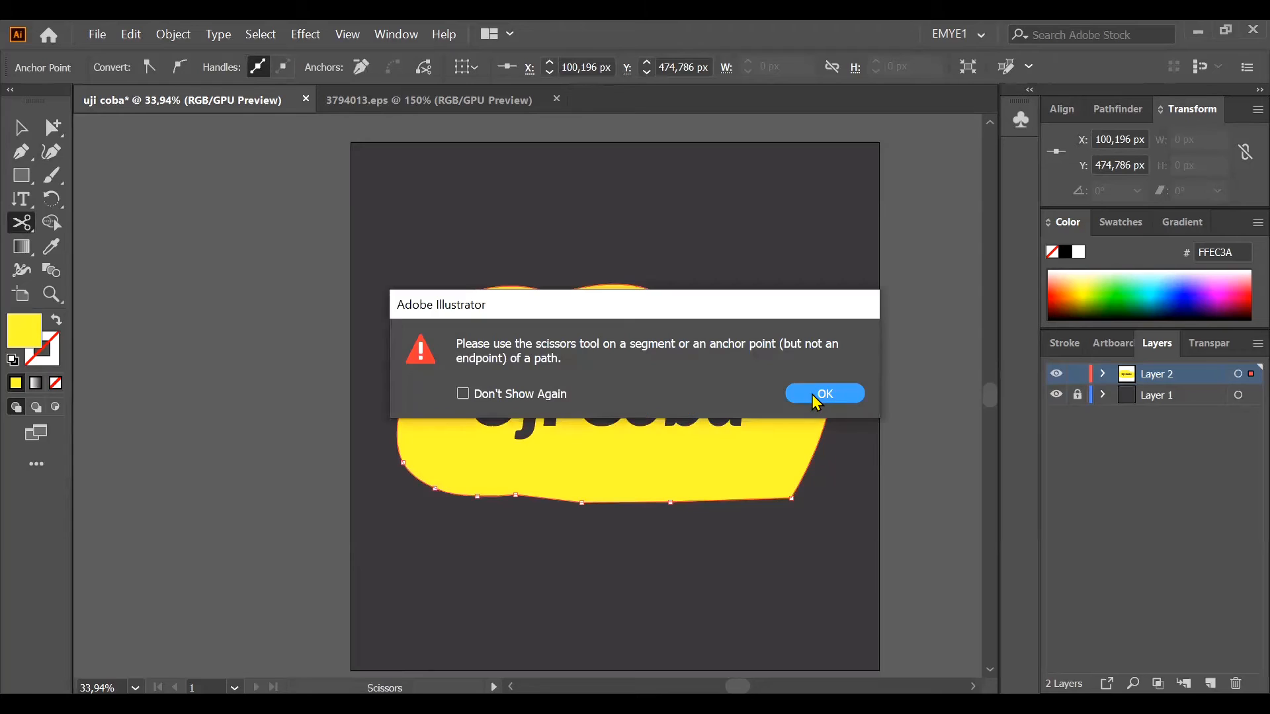
key(Return)
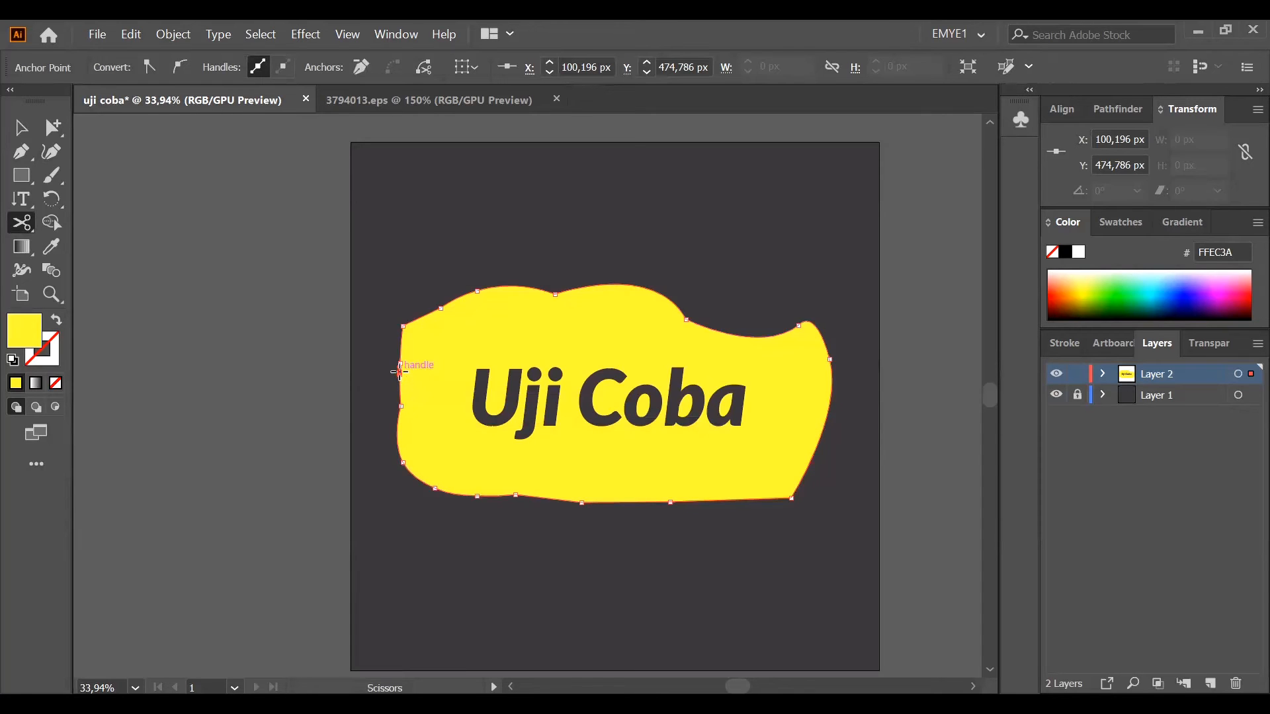
click(419, 417)
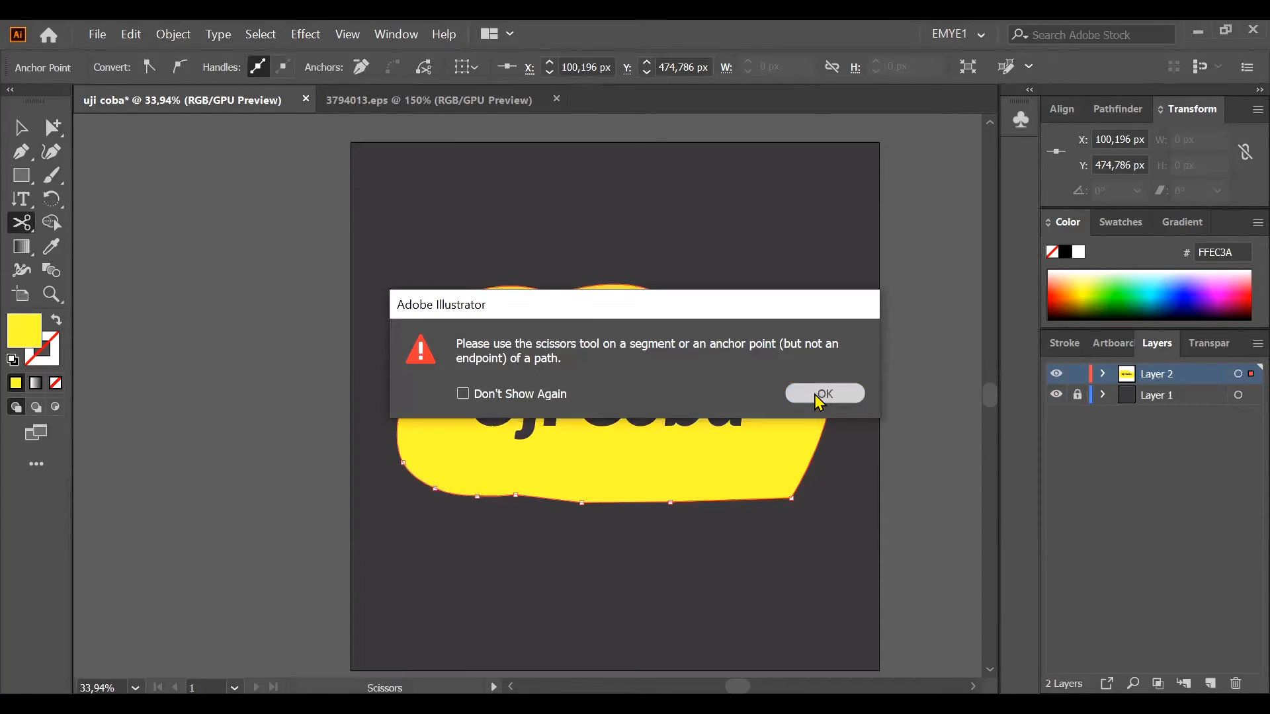
click(803, 394)
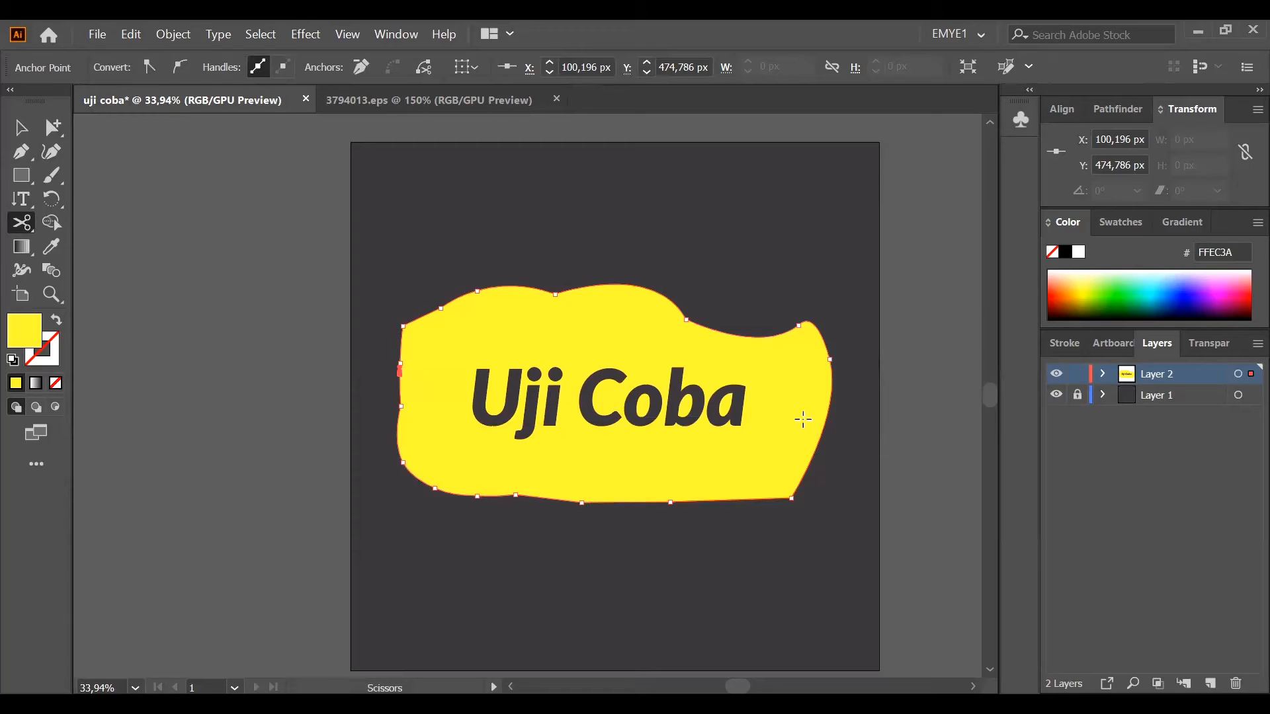
Cut the yellow shape's right edge at about X 976, Y 546 px and the lower piece's left edge at about X 101, Y 518 px.
click(827, 408)
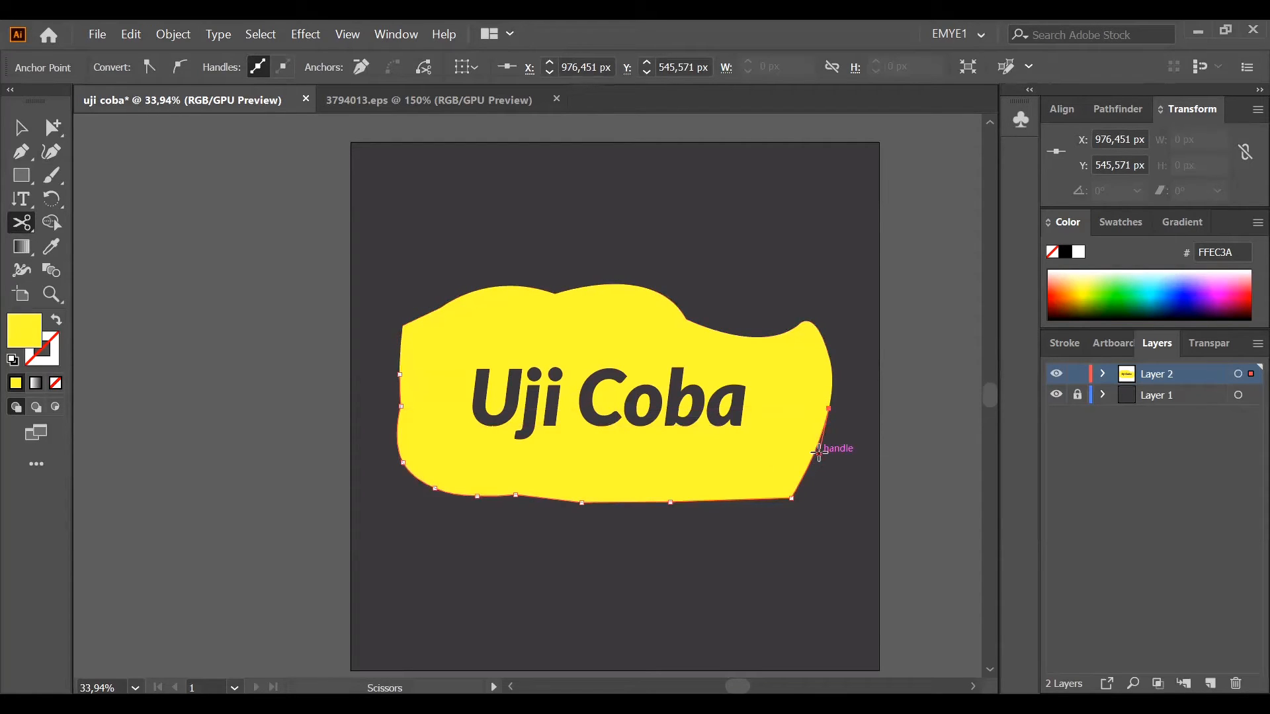
click(760, 459)
click(822, 394)
click(400, 394)
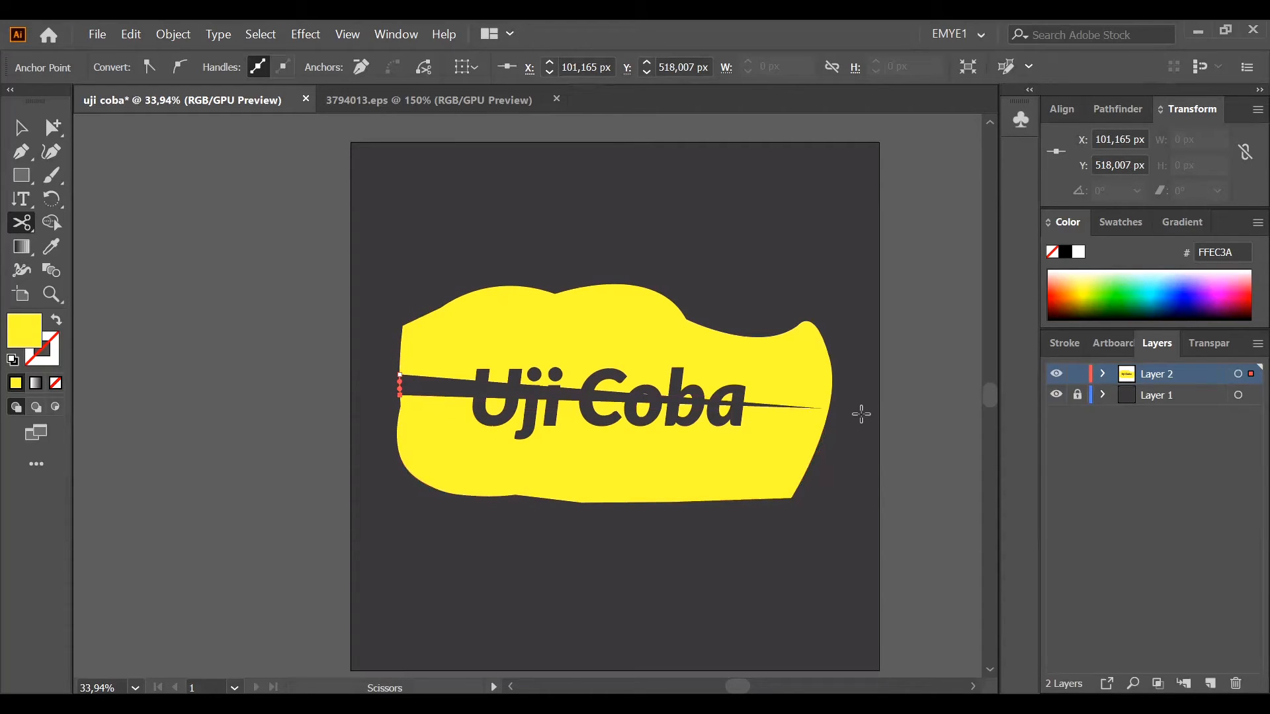
Undo the last left-edge cut, recut at the anchor at Y 540 px, and make more cuts up the right edge to about Y 401 px.
key(ctrl+z)
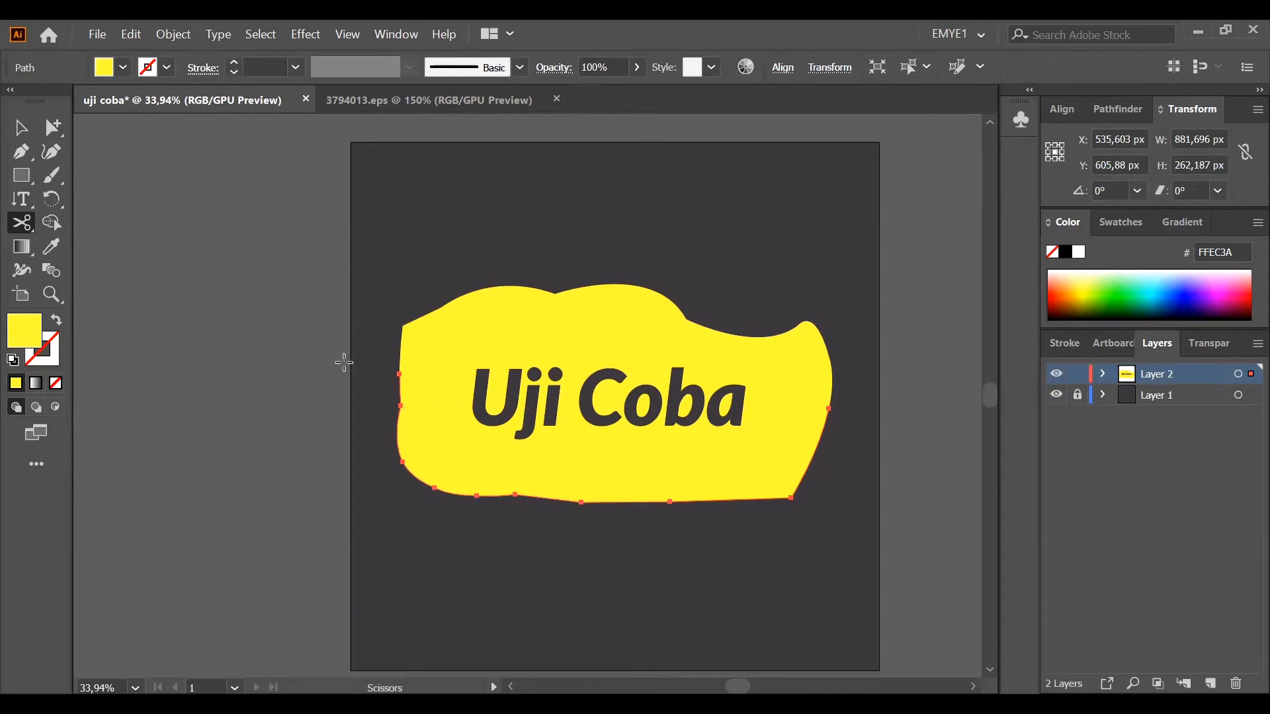
click(400, 405)
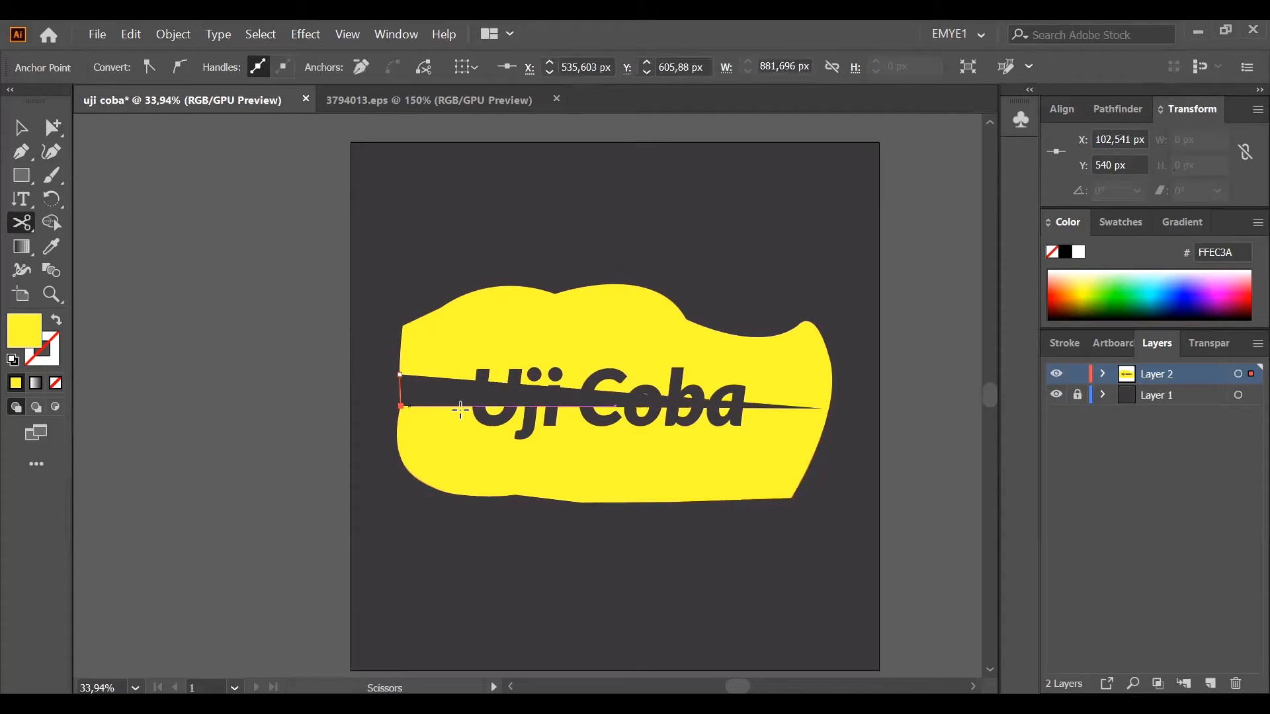
click(831, 391)
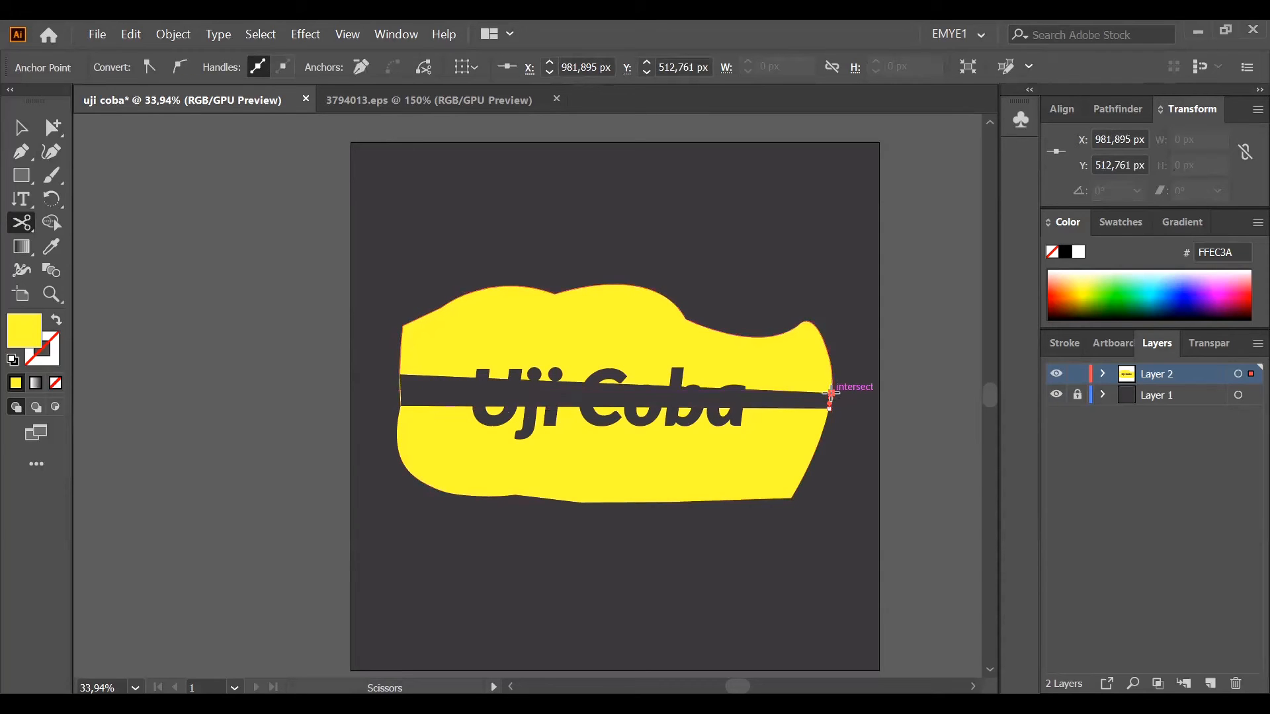
click(830, 393)
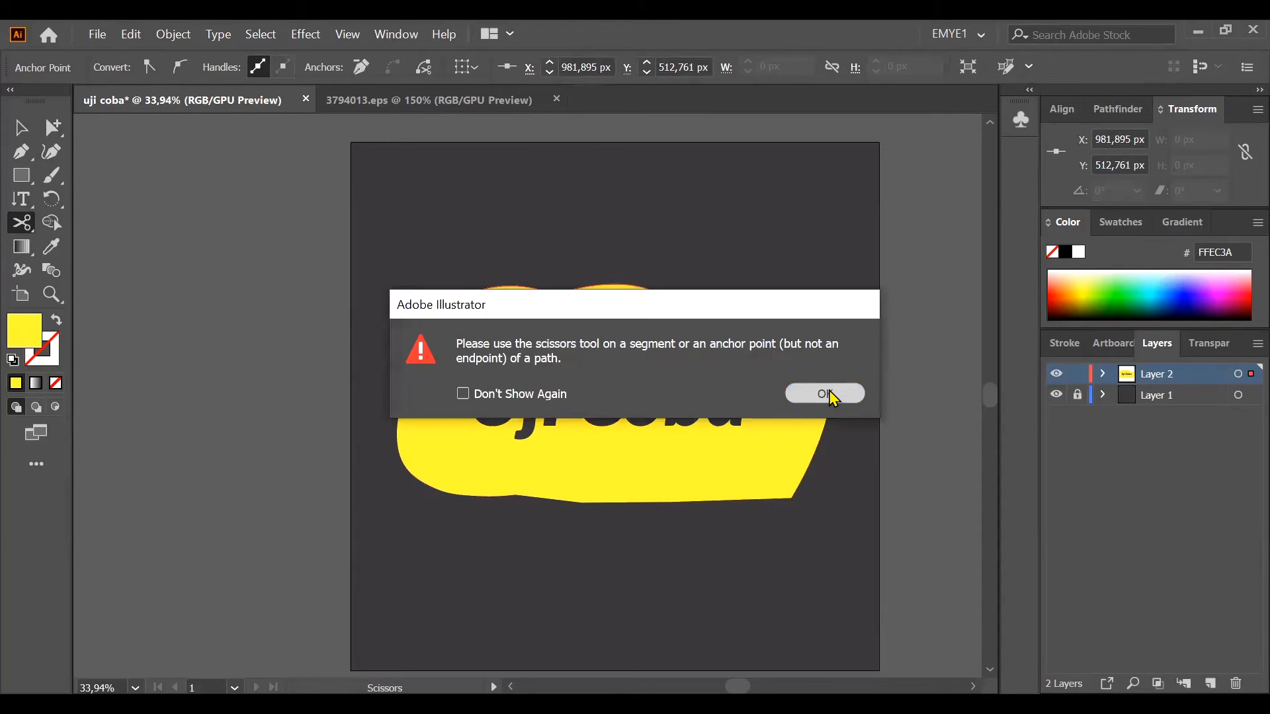
click(830, 393)
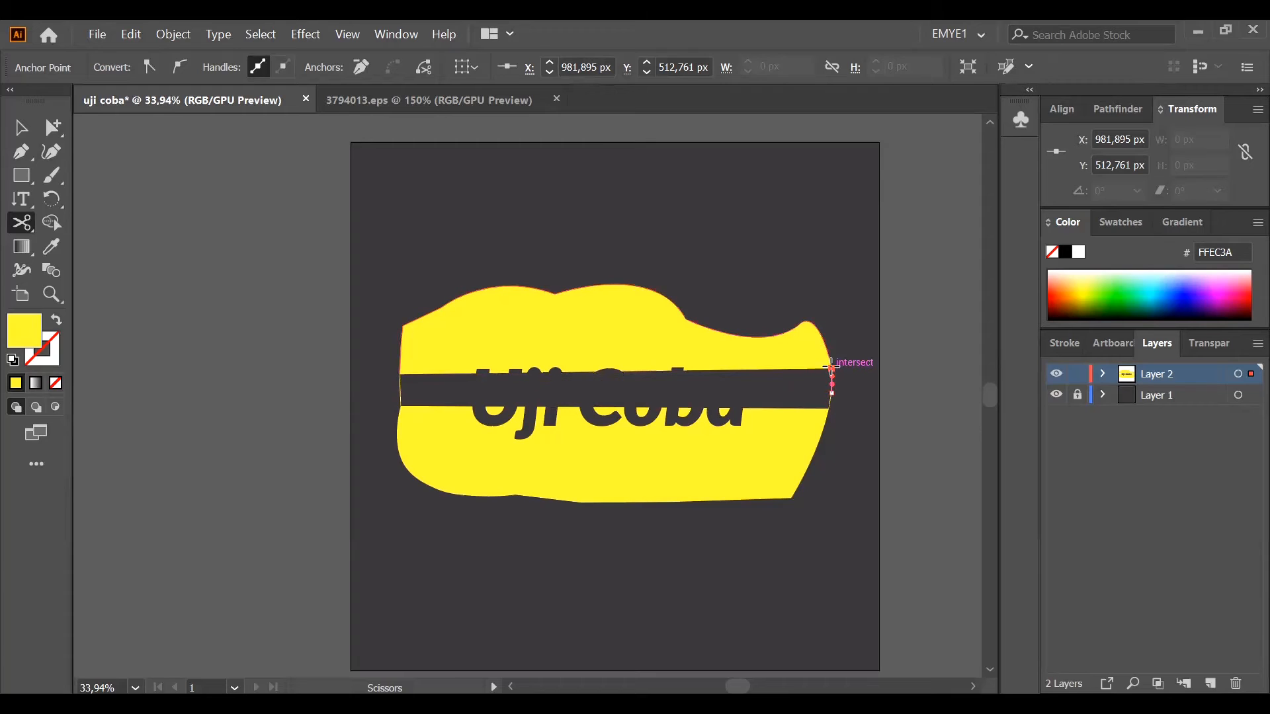
drag(831, 367, 829, 336)
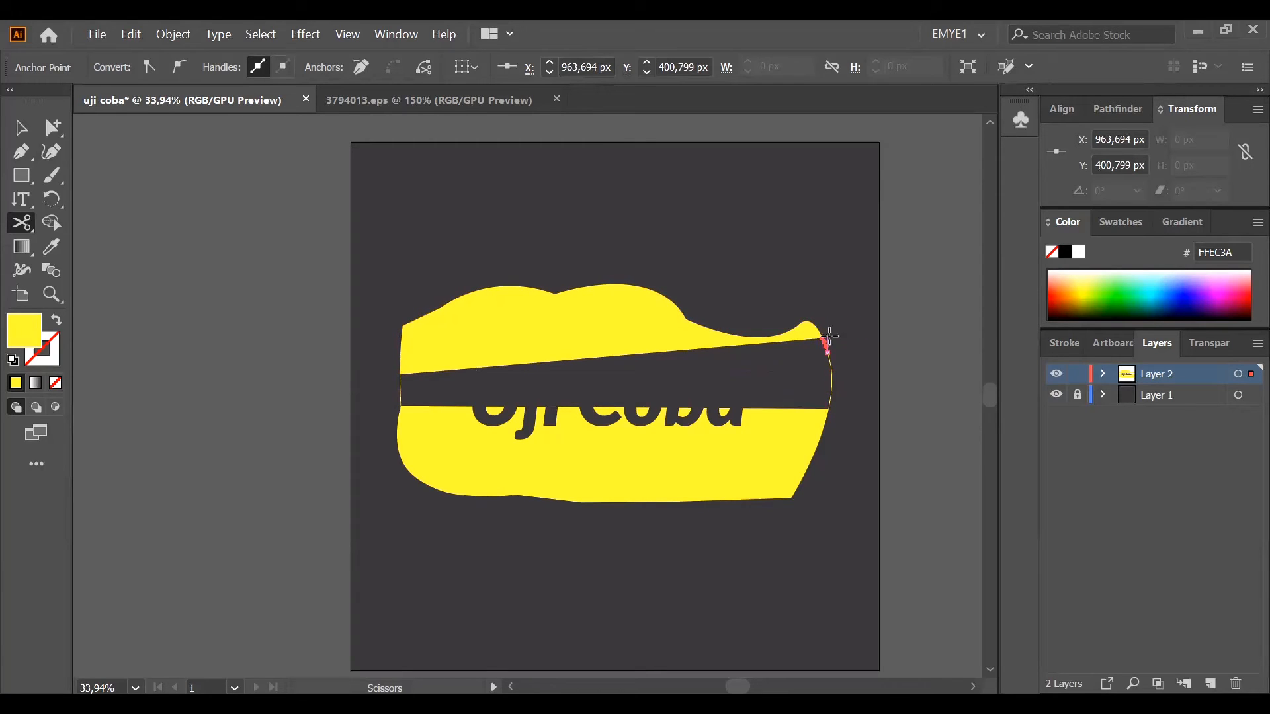
click(830, 338)
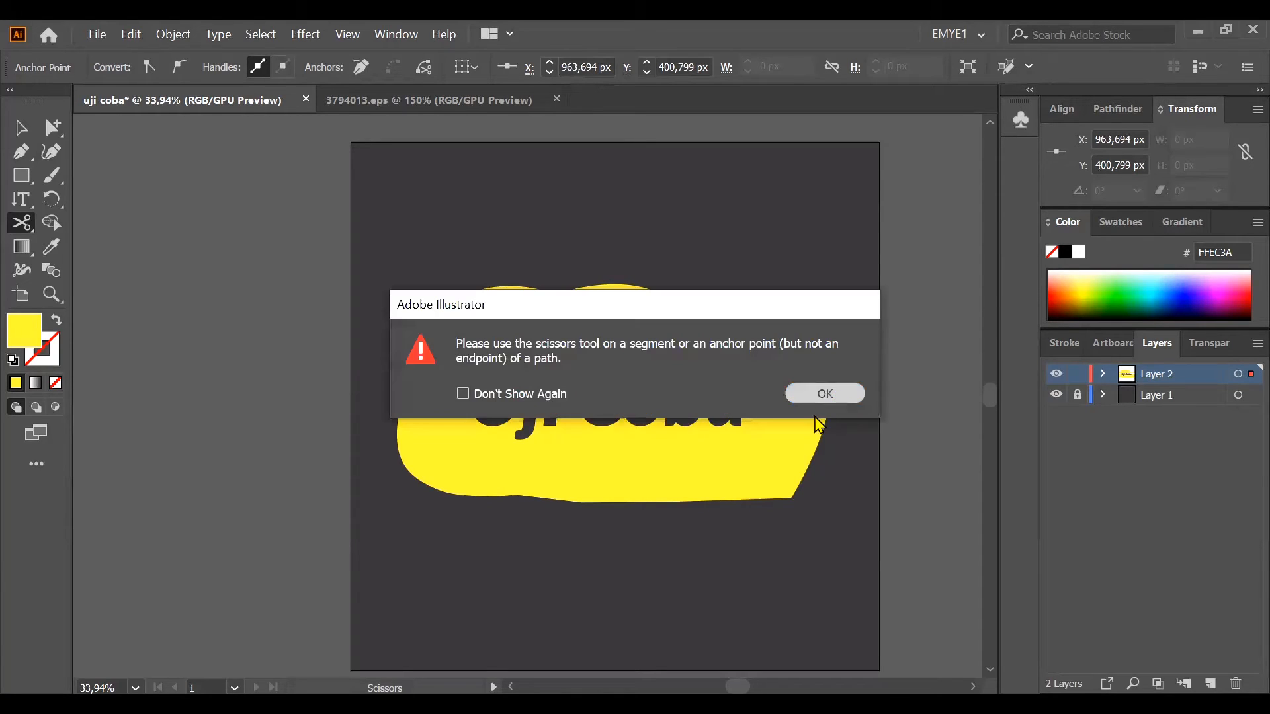
click(822, 399)
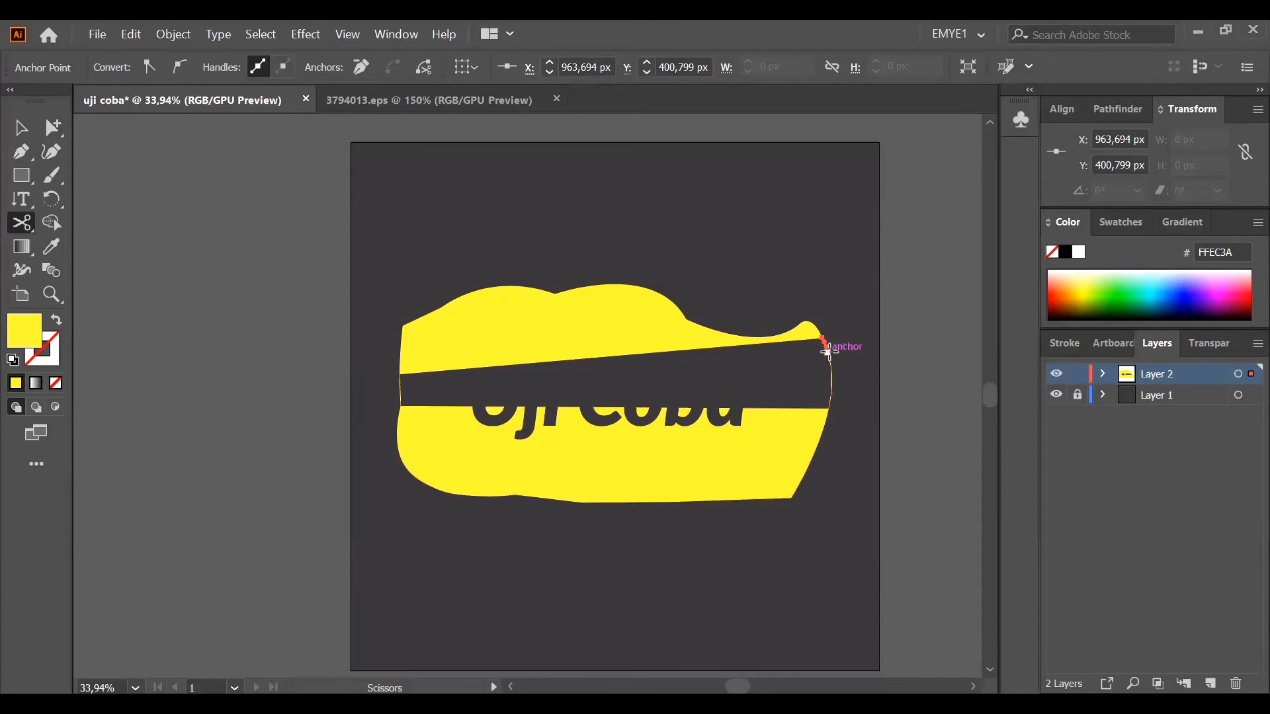
click(842, 389)
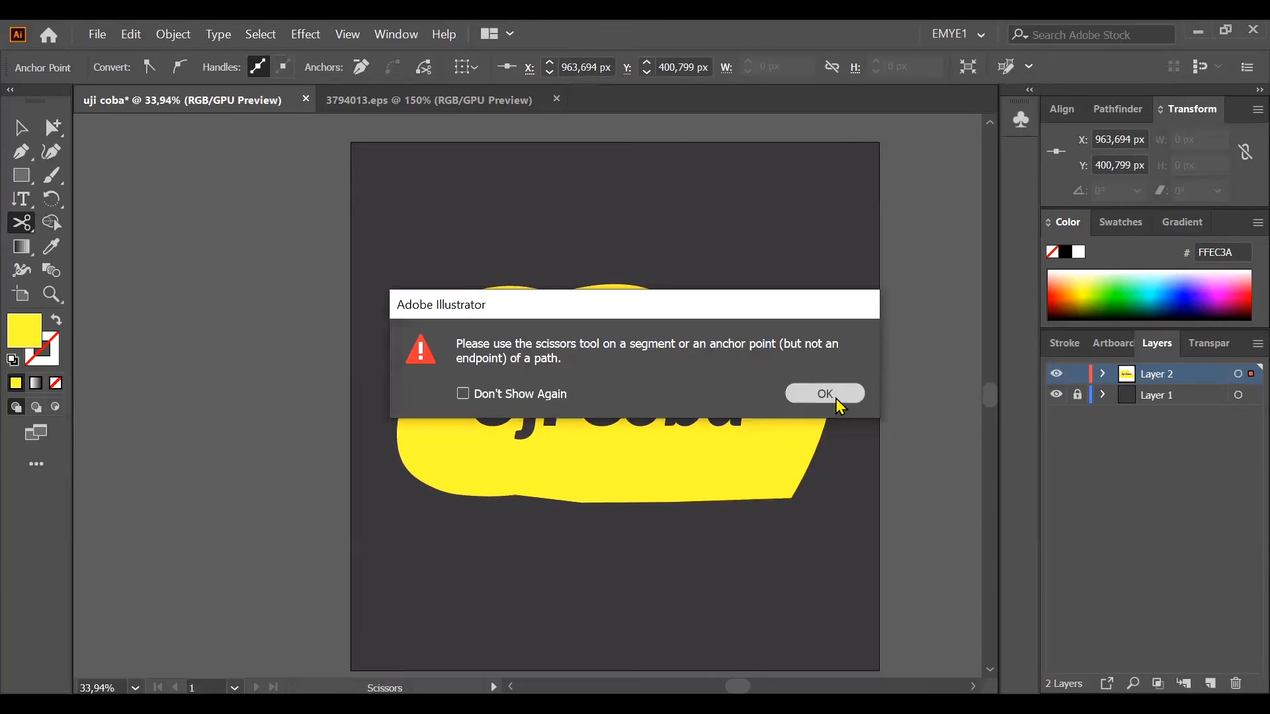
click(840, 398)
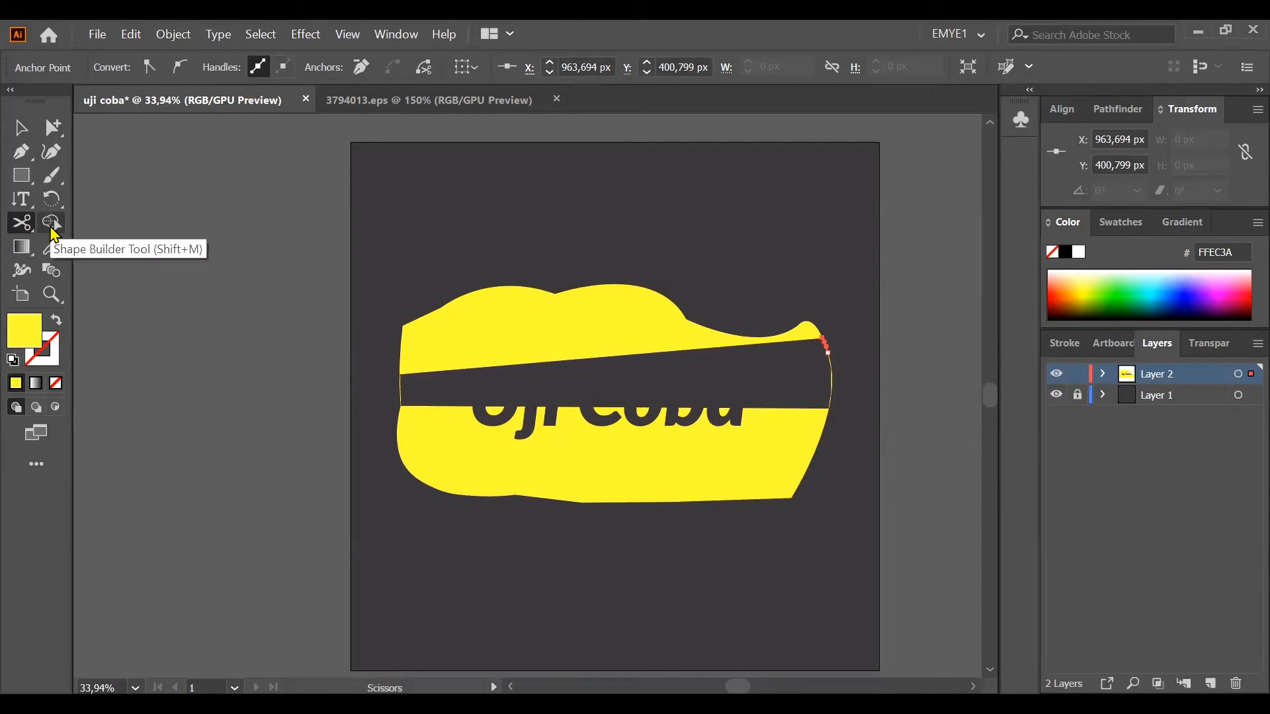
Undo the scissor cuts that split the yellow shape until it is one piece again.
key(ctrl+z)
key(ctrl+z)
key(ctrl+z)
key(ctrl+z)
key(ctrl+z)
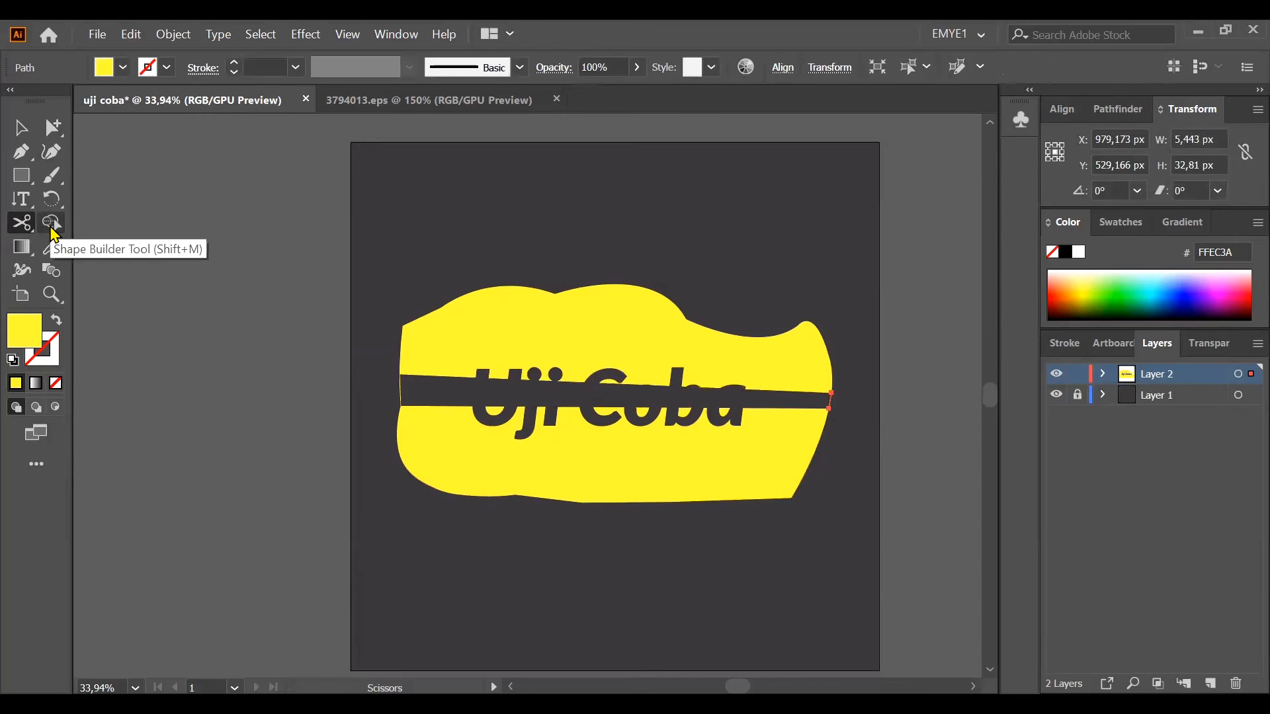
key(ctrl+z)
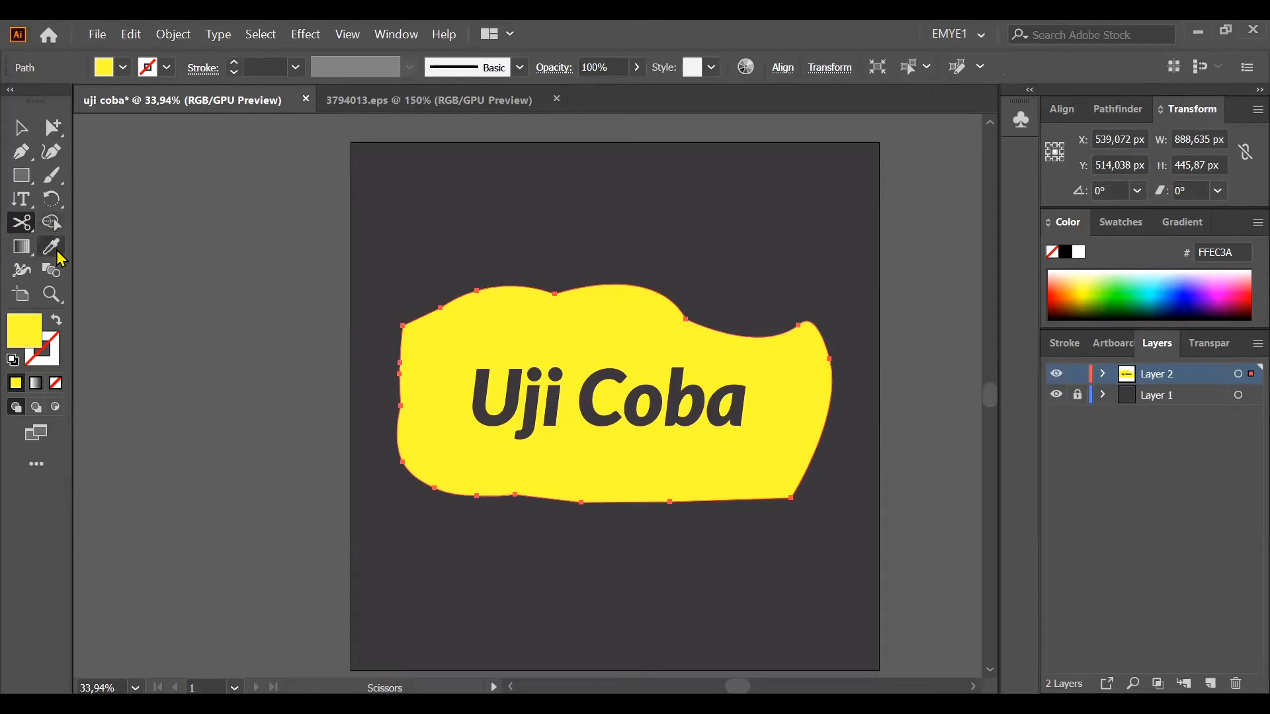
Fill and rebuild the region of the selected yellow shape with the Shape Builder tool.
click(60, 250)
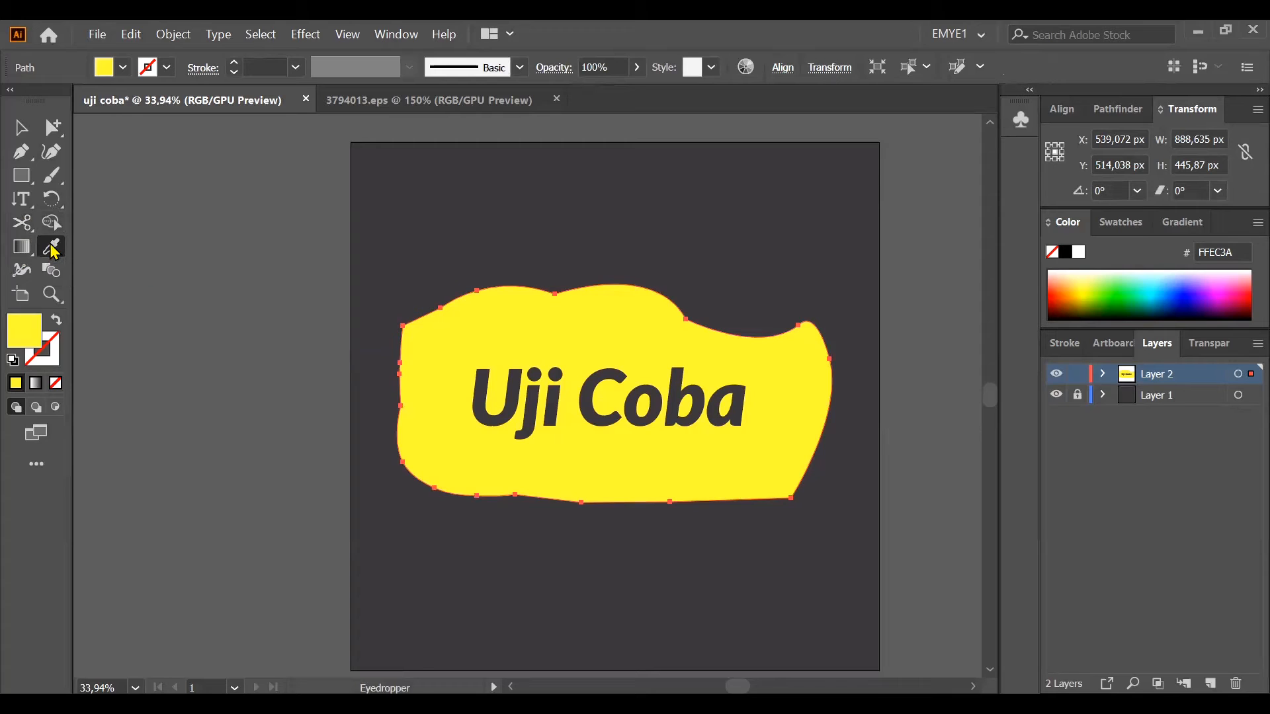
click(52, 224)
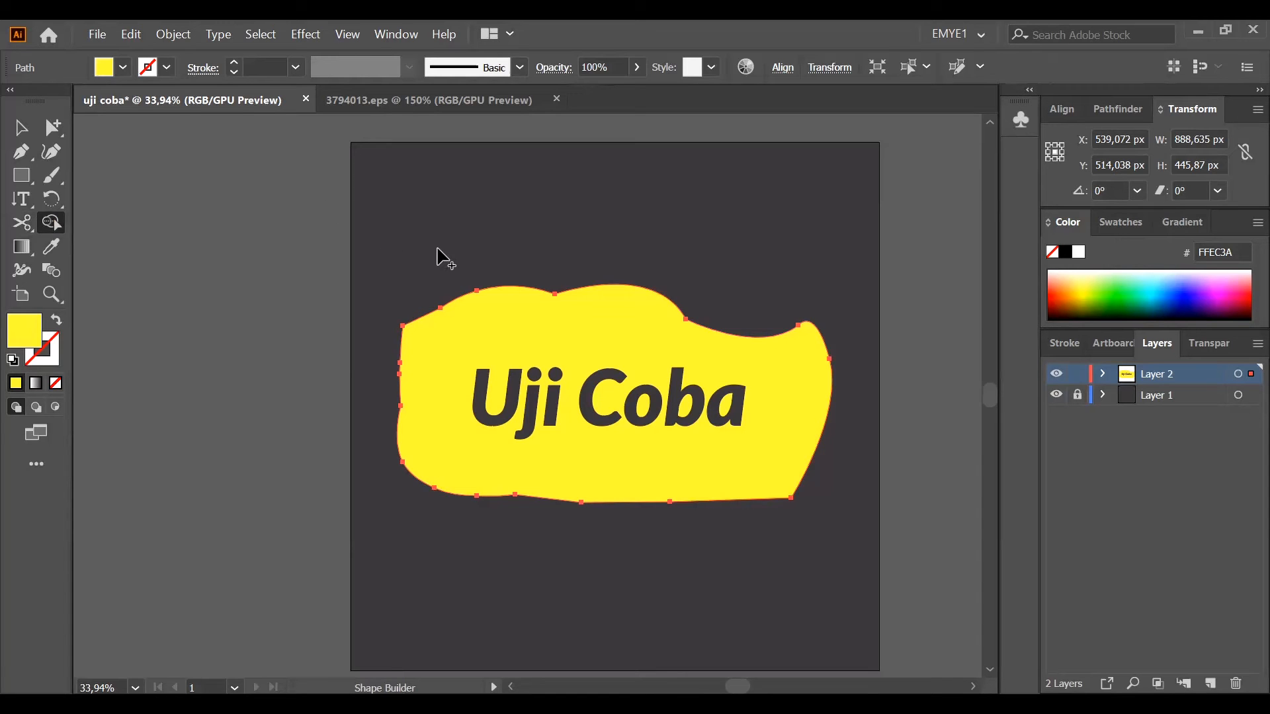
click(450, 362)
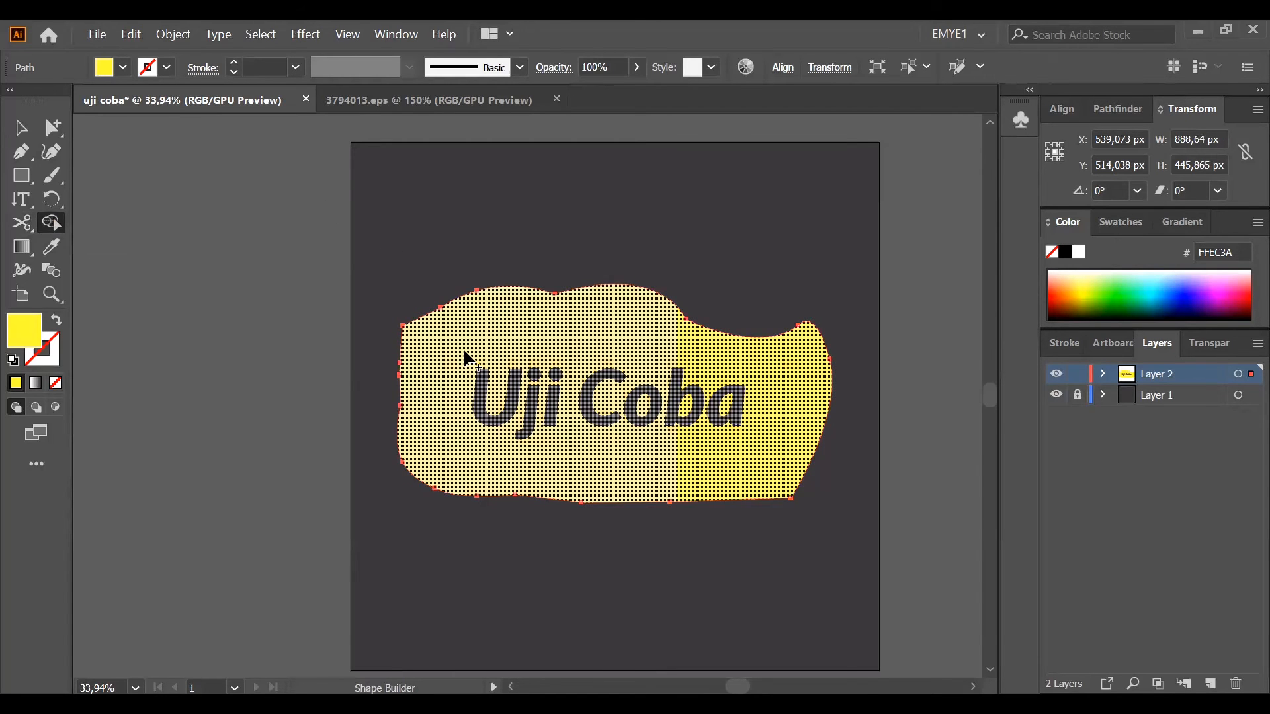
click(511, 334)
click(547, 400)
click(443, 332)
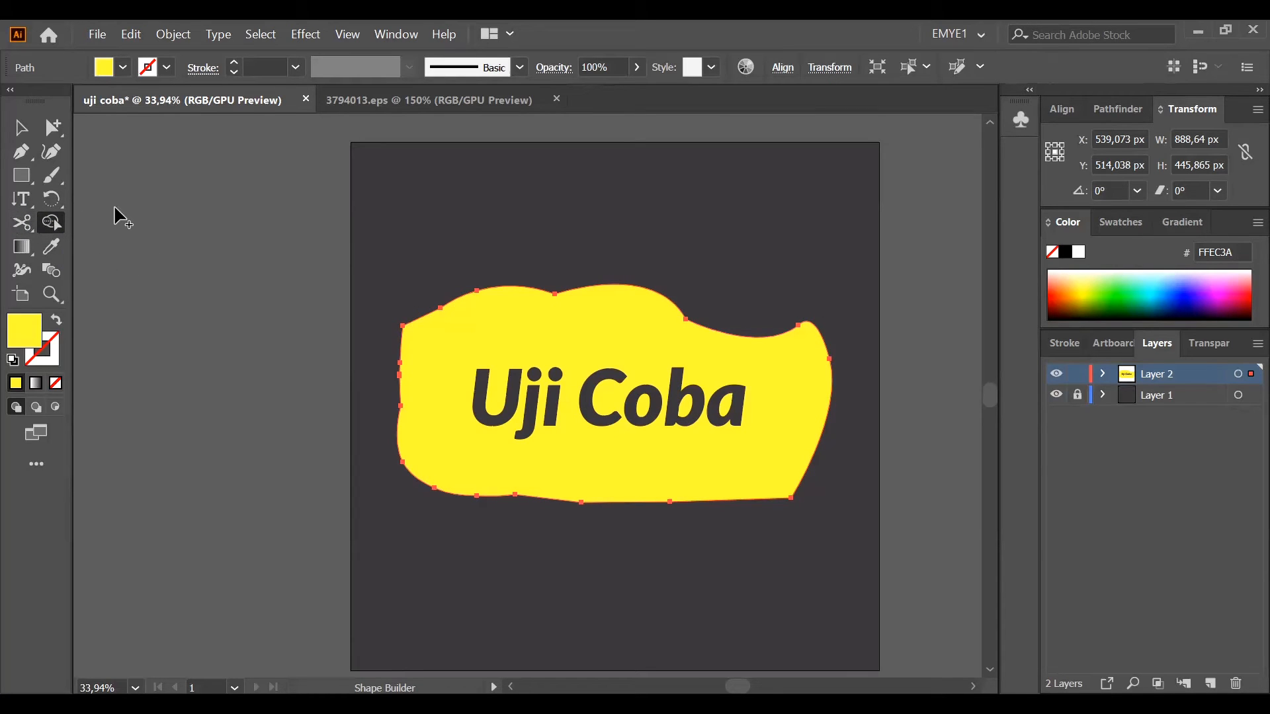
Select the yellow shape and activate the Gradient tool for it.
click(21, 248)
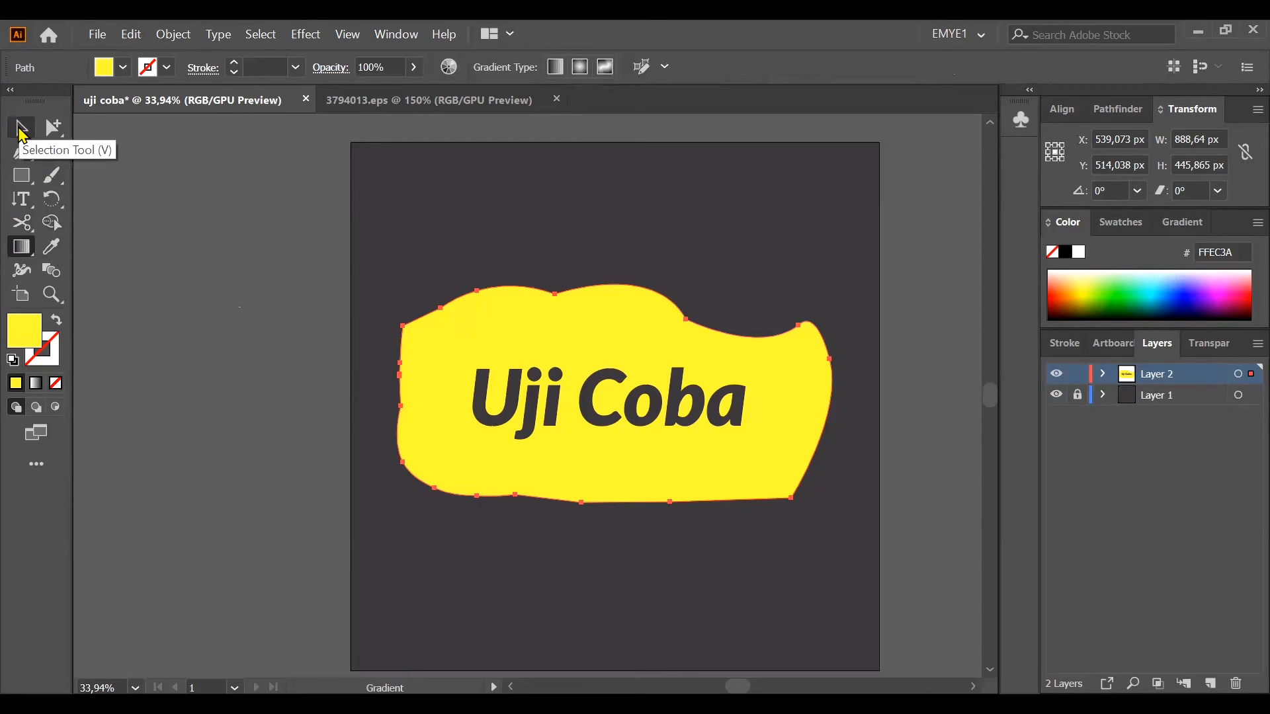
click(22, 130)
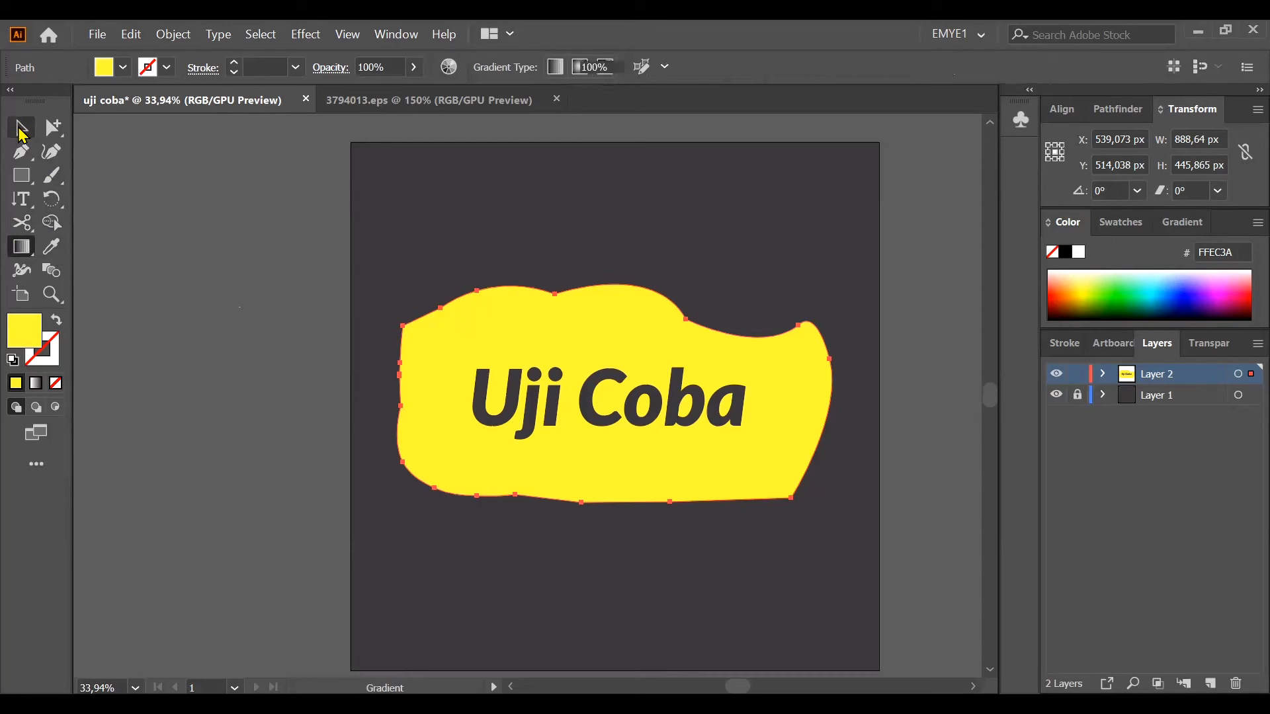
click(528, 347)
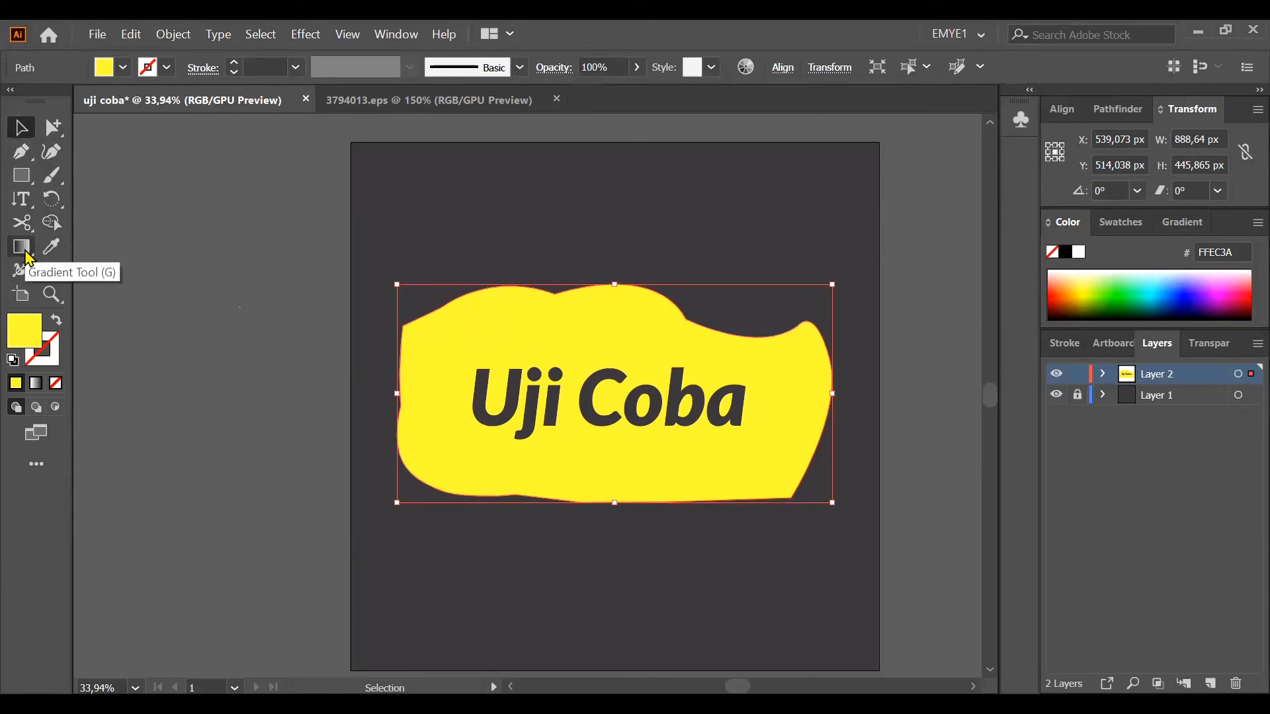
drag(27, 253, 117, 252)
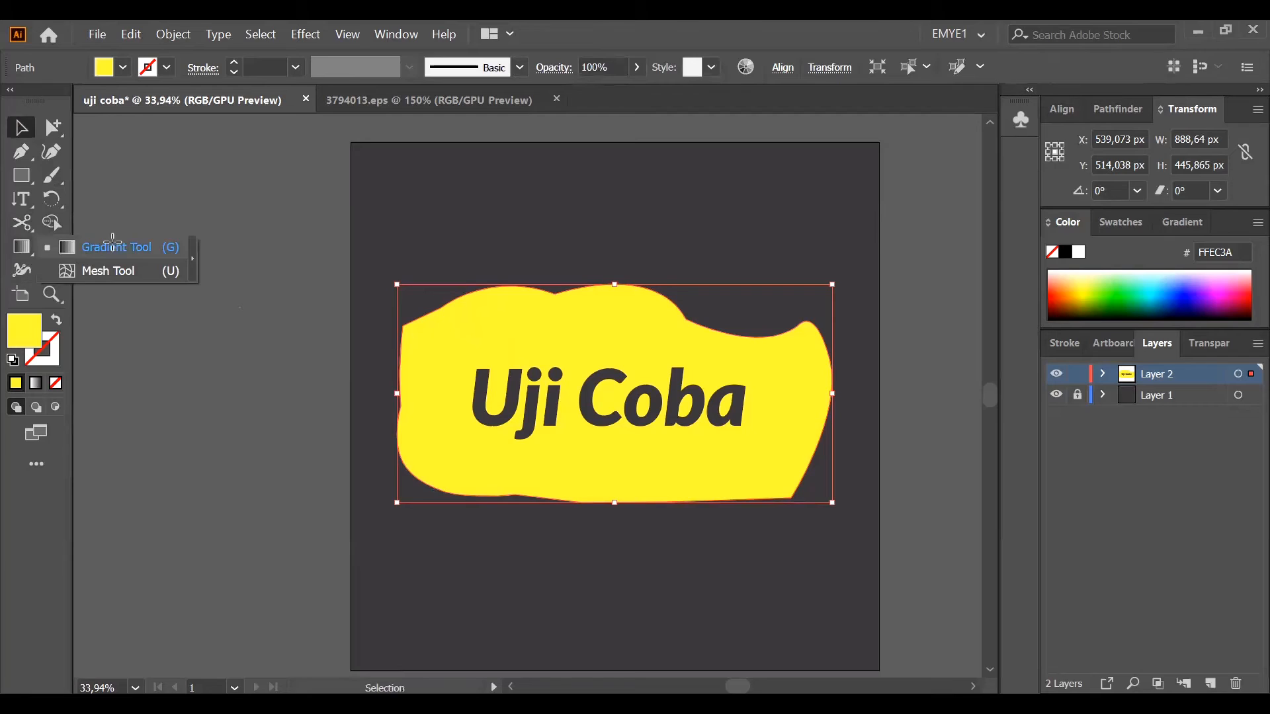
click(114, 248)
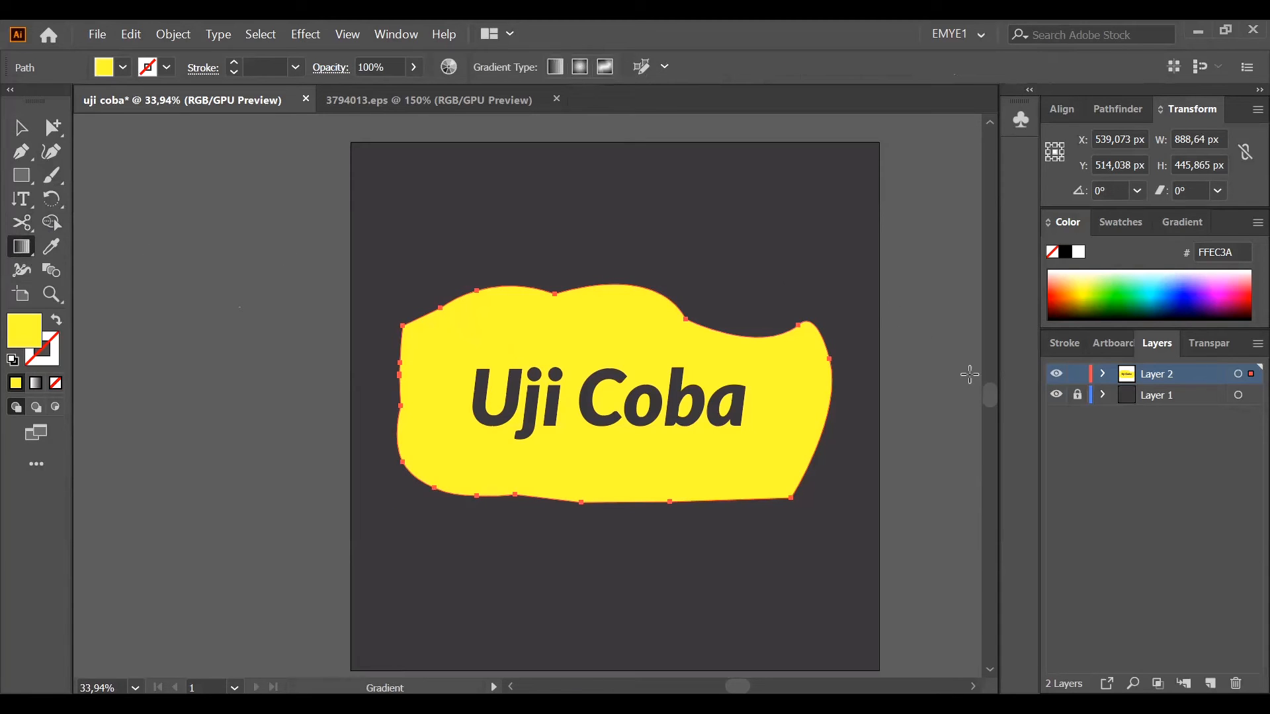
Apply the White, Black gradient preset to the yellow shape and select the gradient's white color stop.
click(1183, 223)
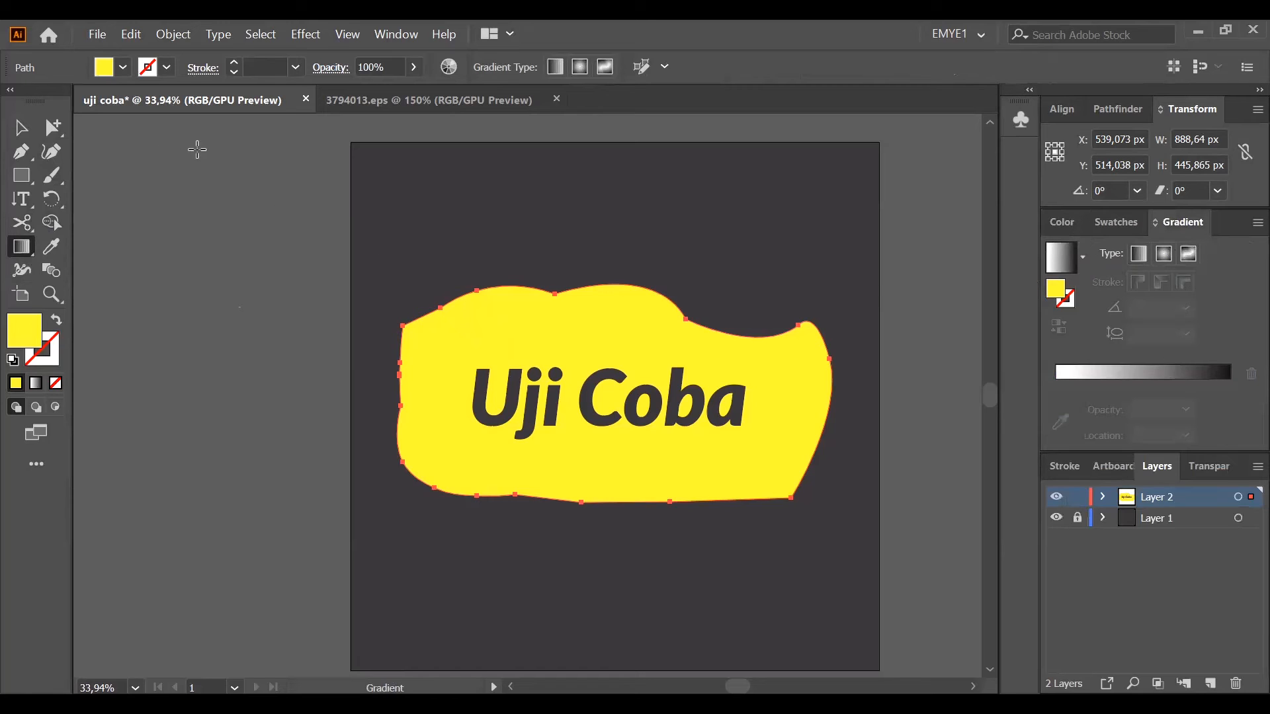
click(22, 128)
click(742, 415)
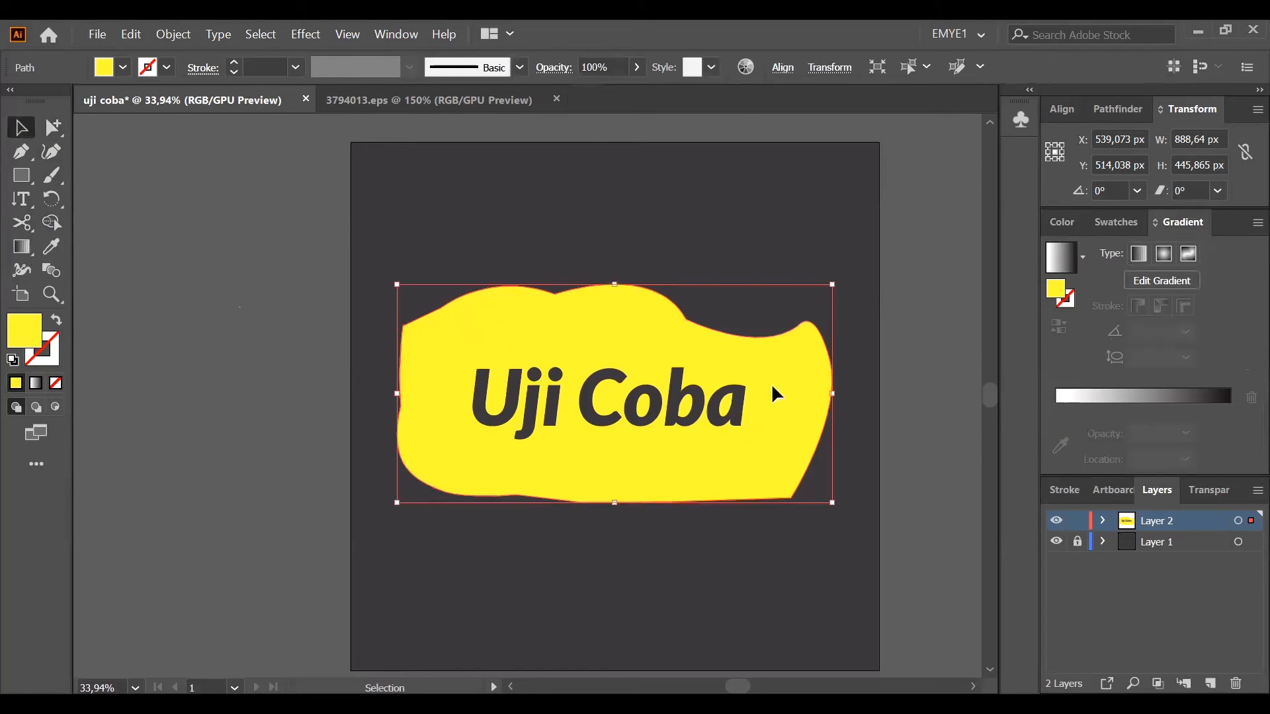
click(1083, 258)
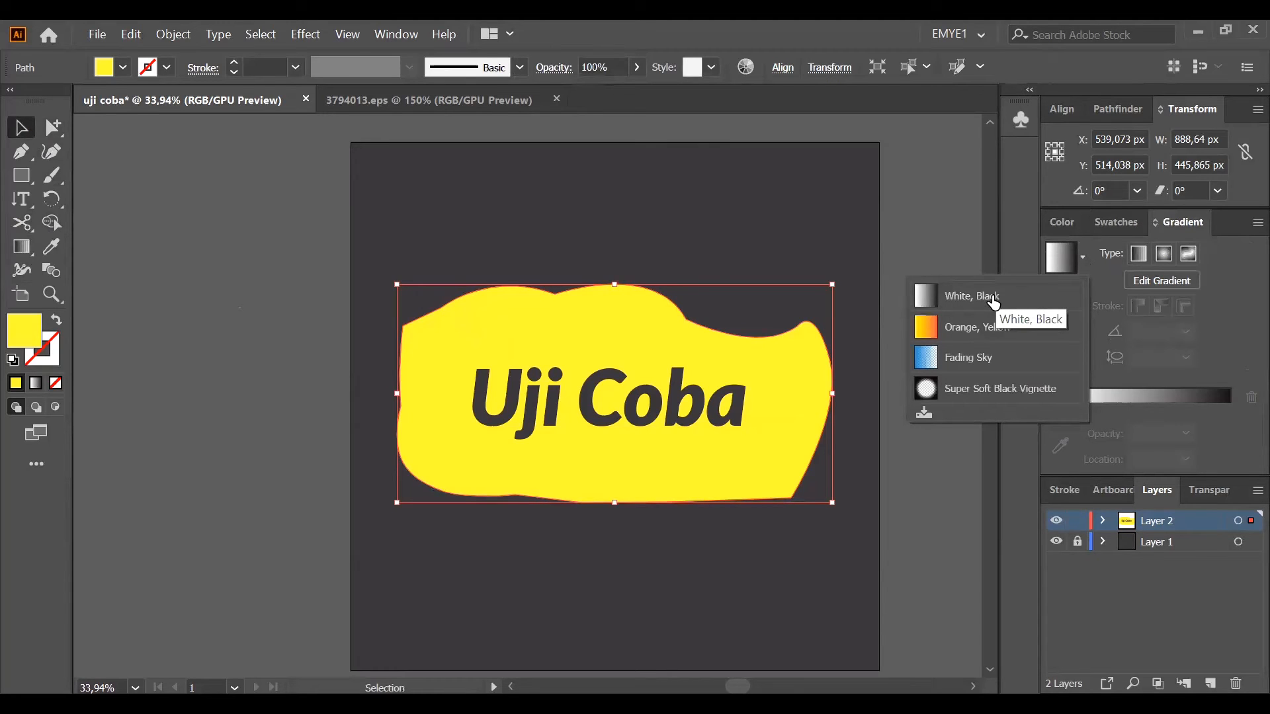
click(994, 303)
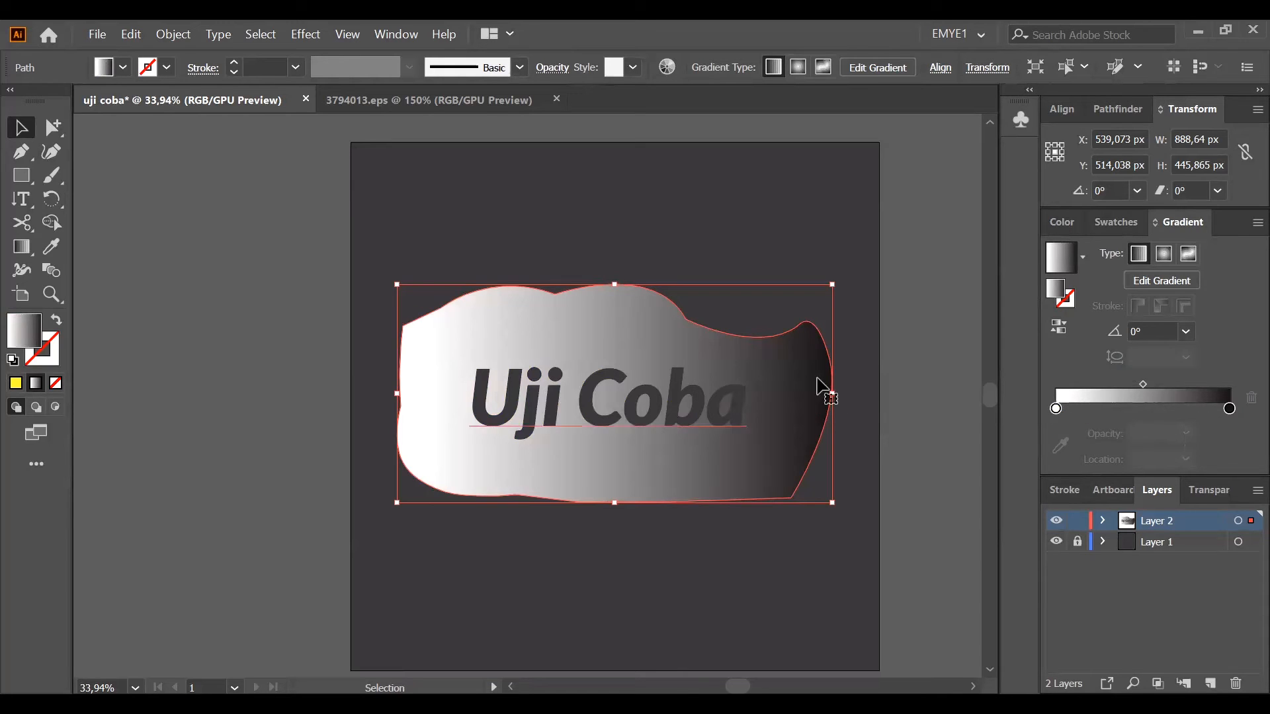
click(1056, 409)
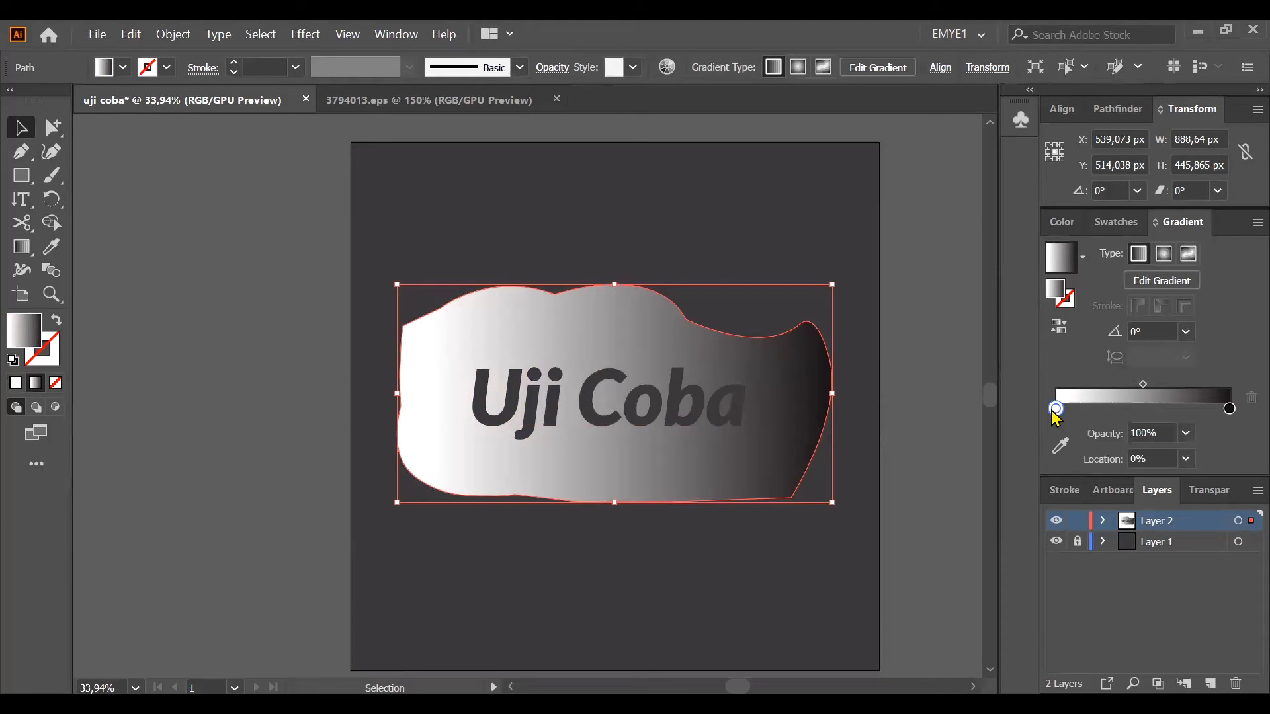
double_click(1056, 408)
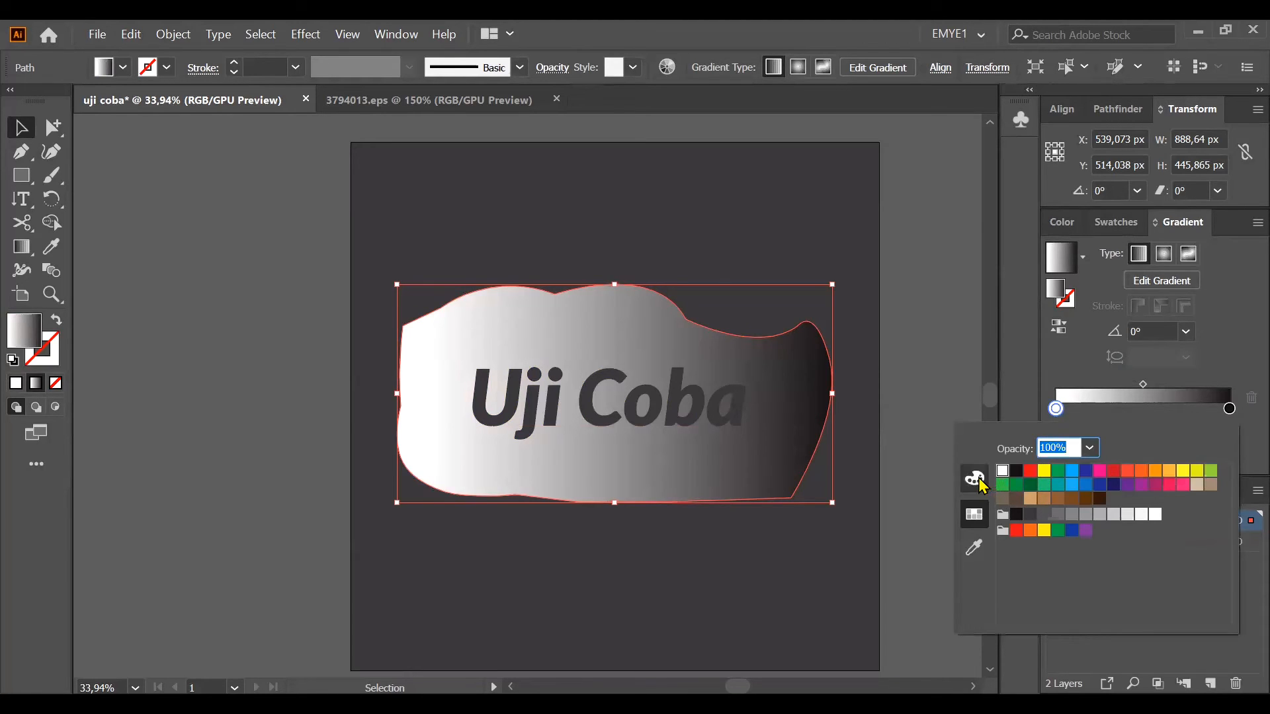
click(980, 483)
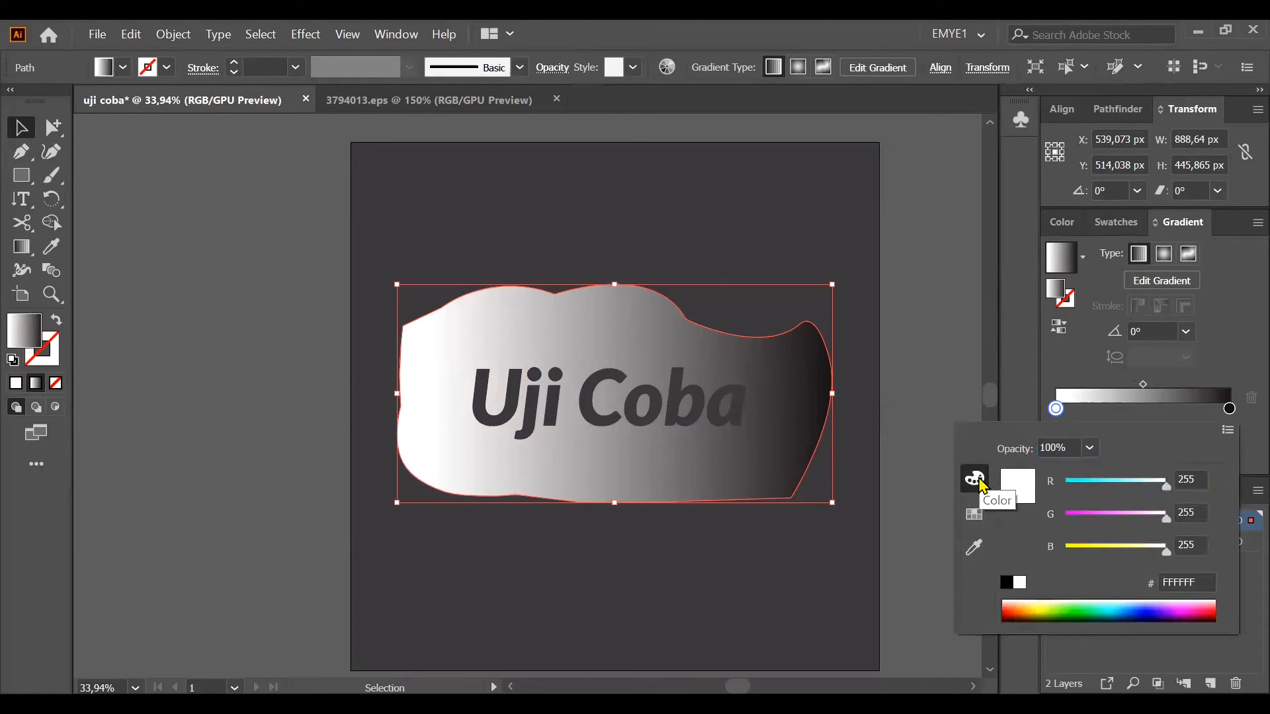
click(974, 548)
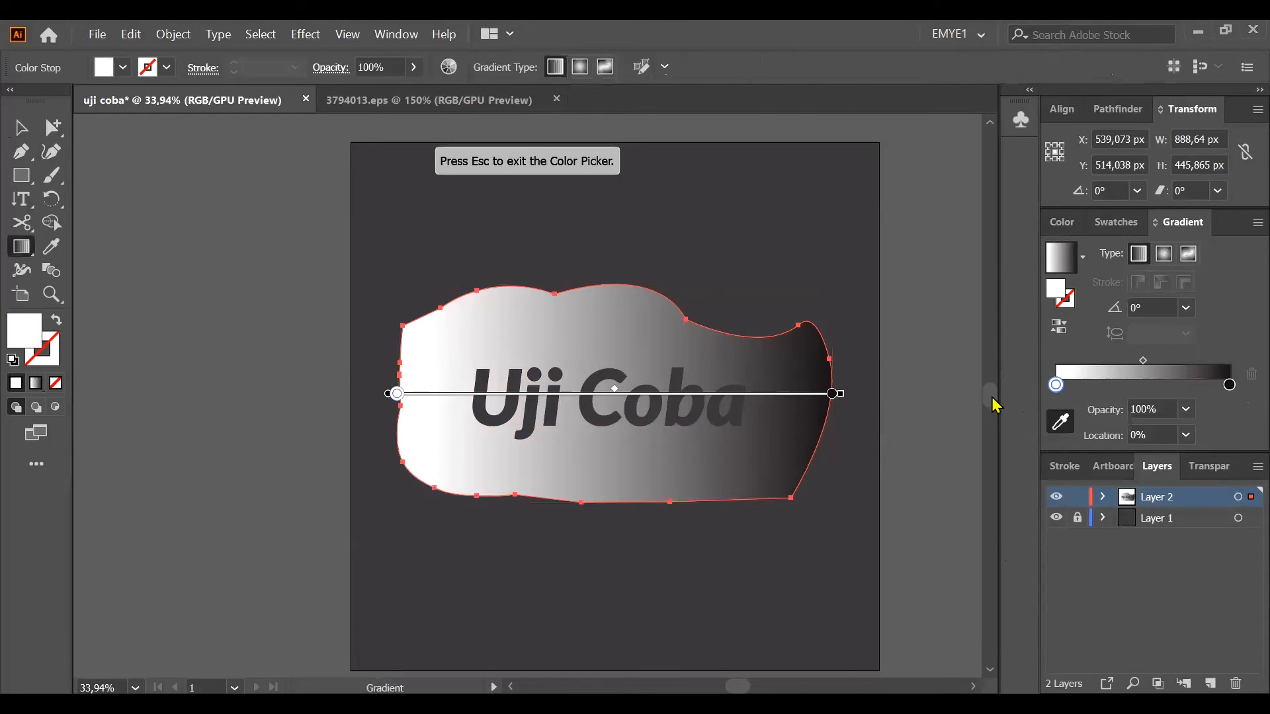
key(Escape)
click(20, 128)
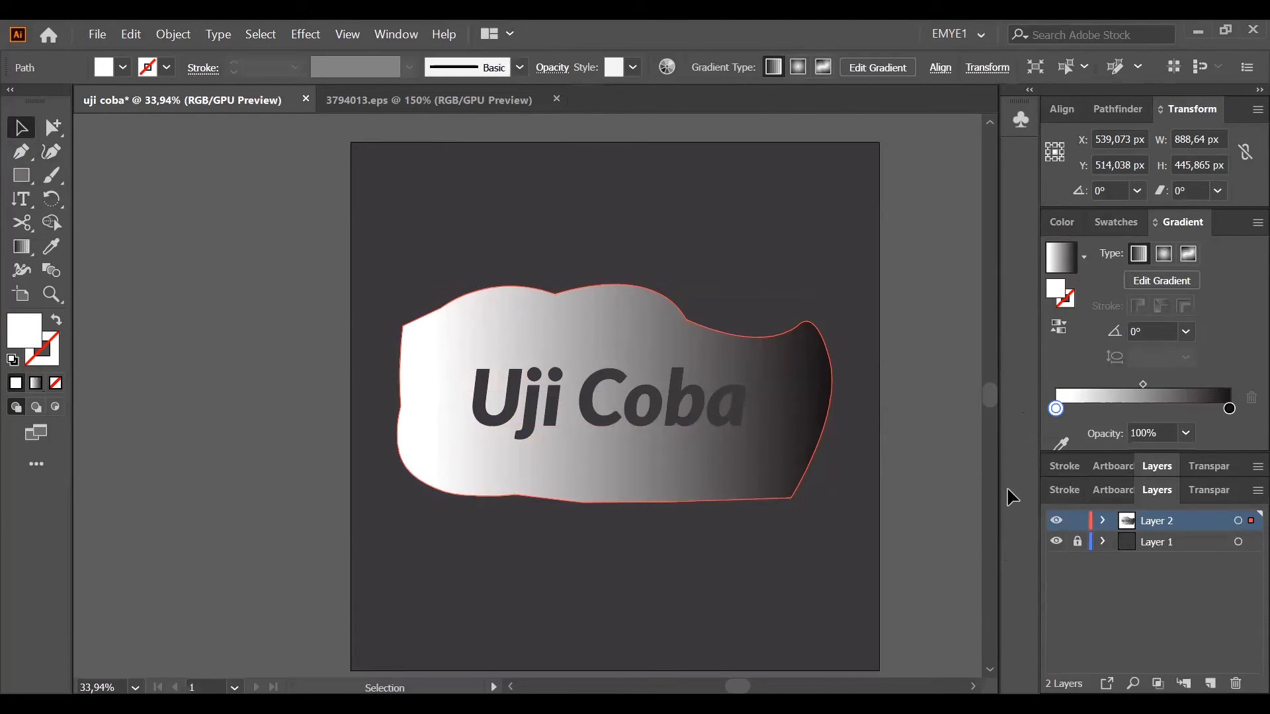
Change the white color stop of the shape's gradient to the yellow swatch.
double_click(1056, 409)
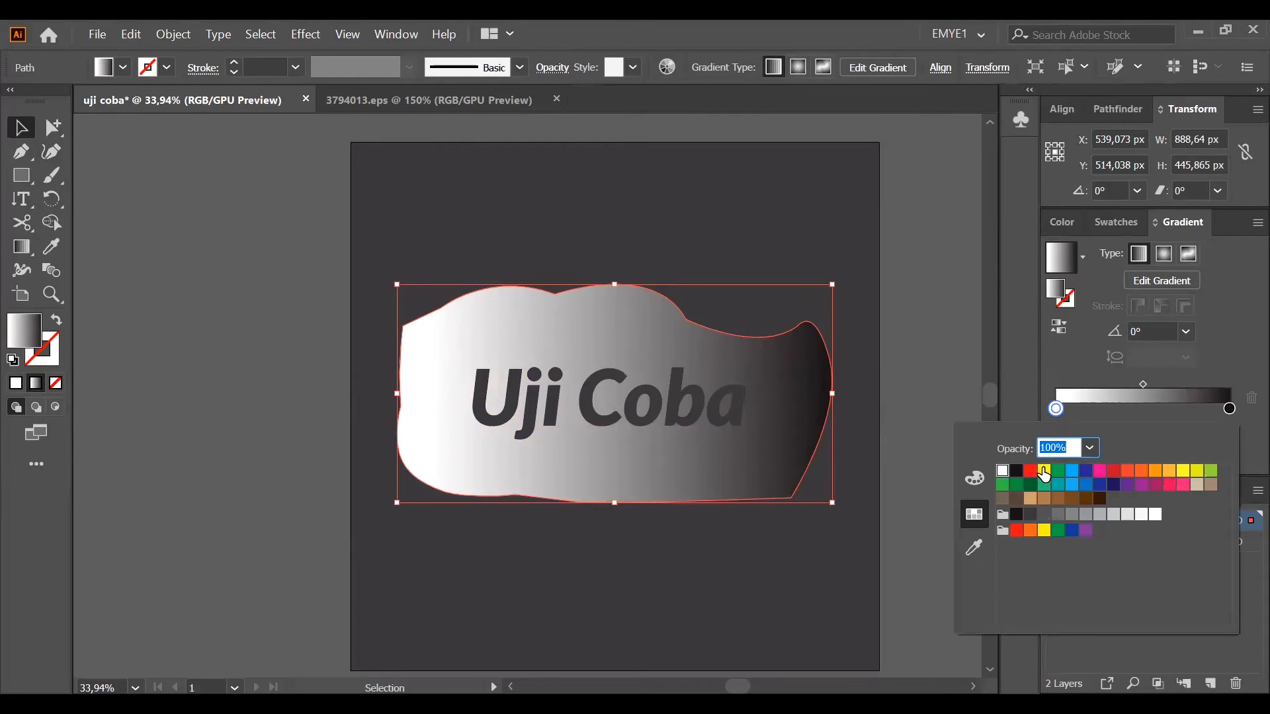
click(1045, 471)
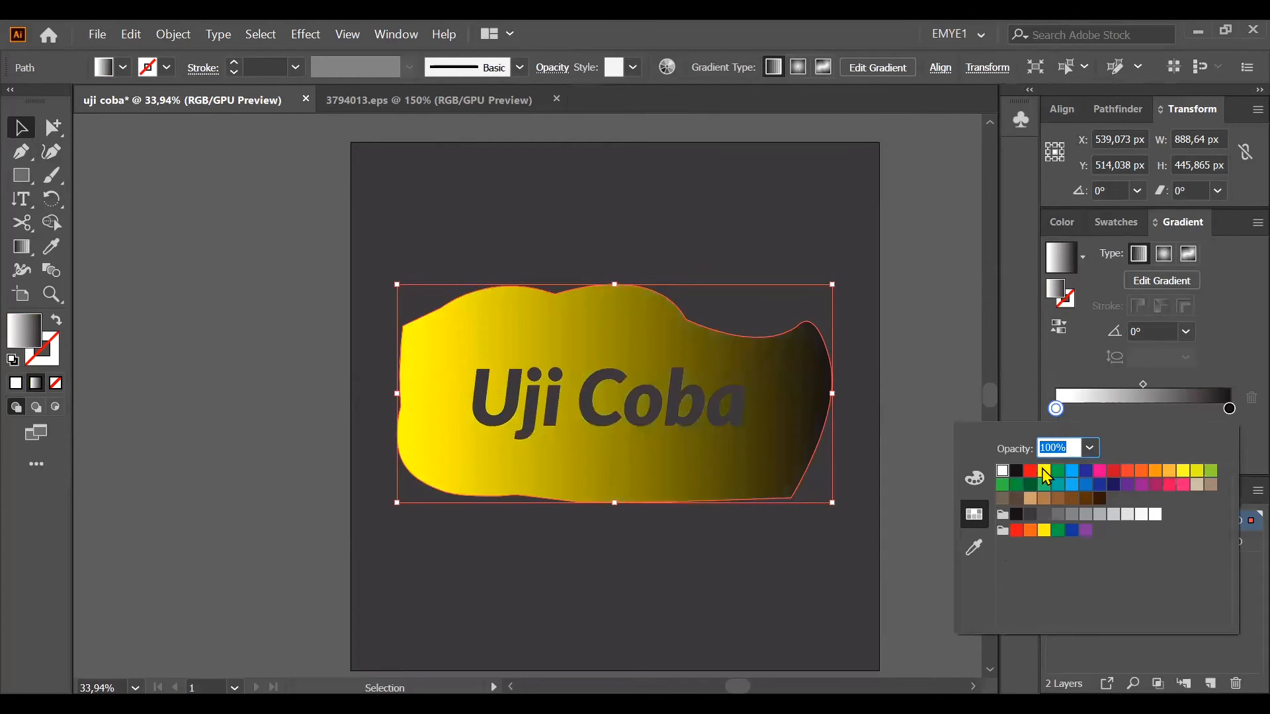
click(947, 273)
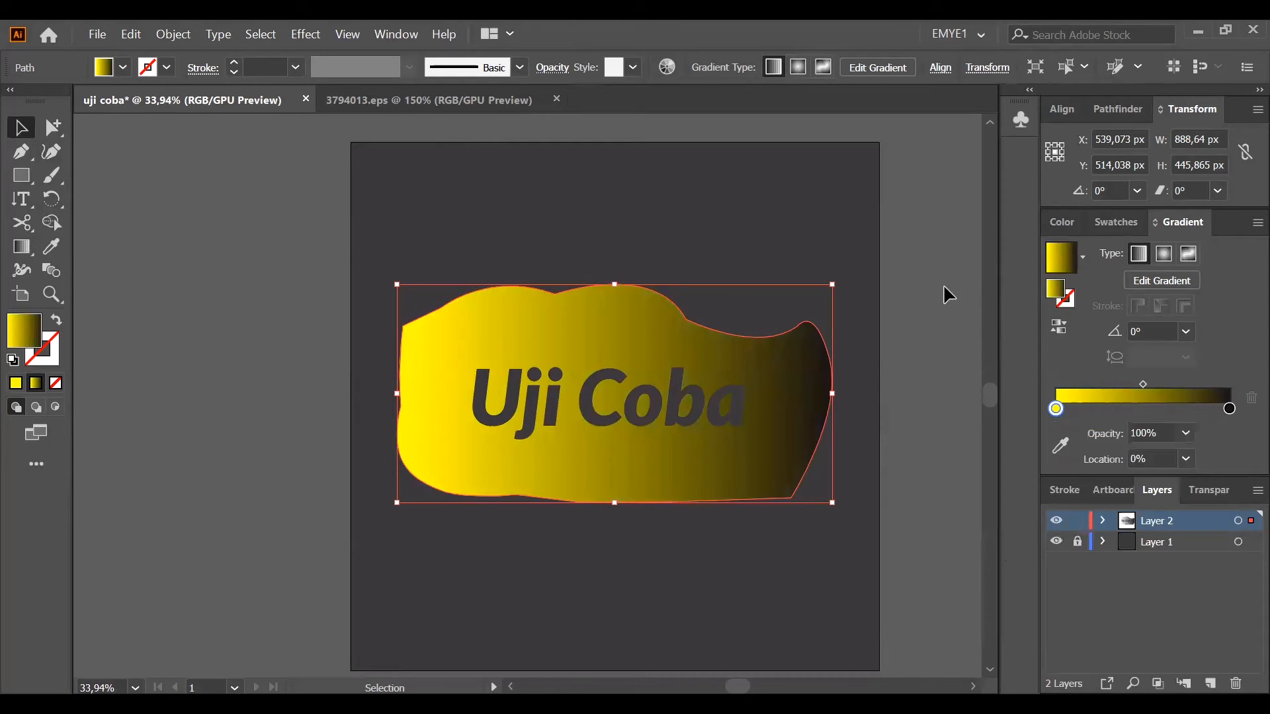
Change the black color stop of the shape's gradient to the green swatch and deselect the shape.
click(1230, 410)
double_click(1229, 409)
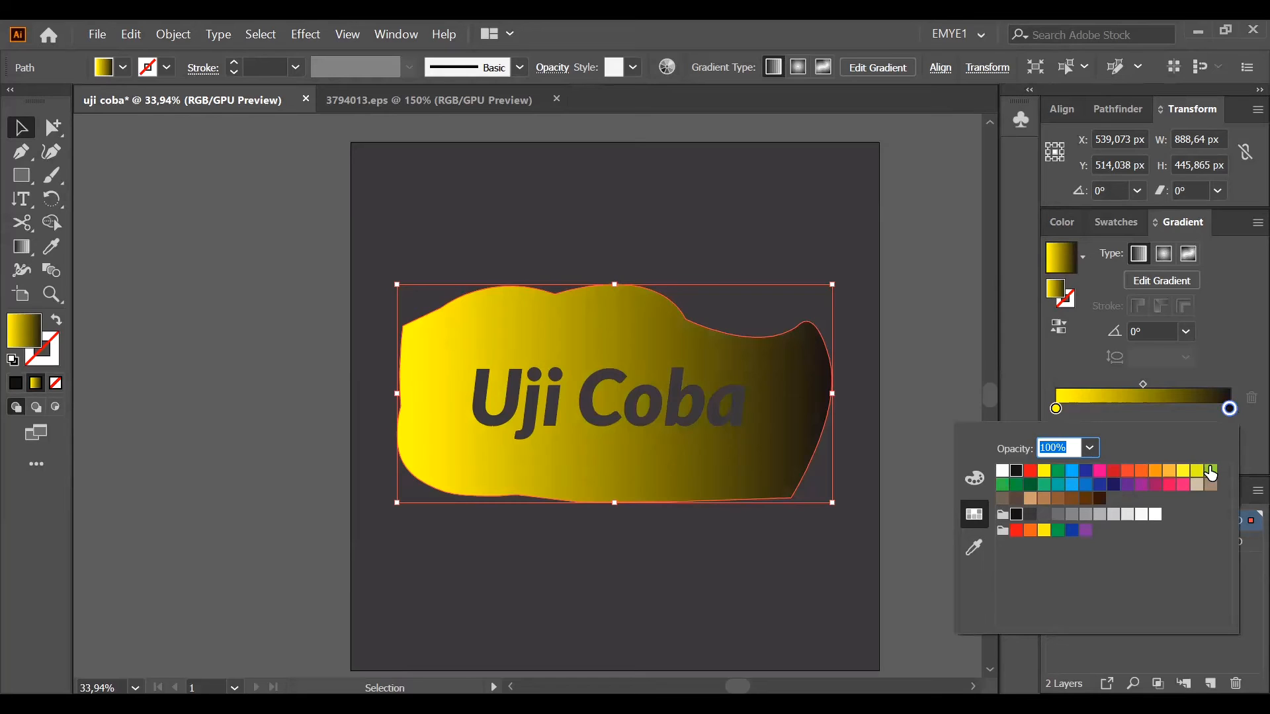
click(1058, 472)
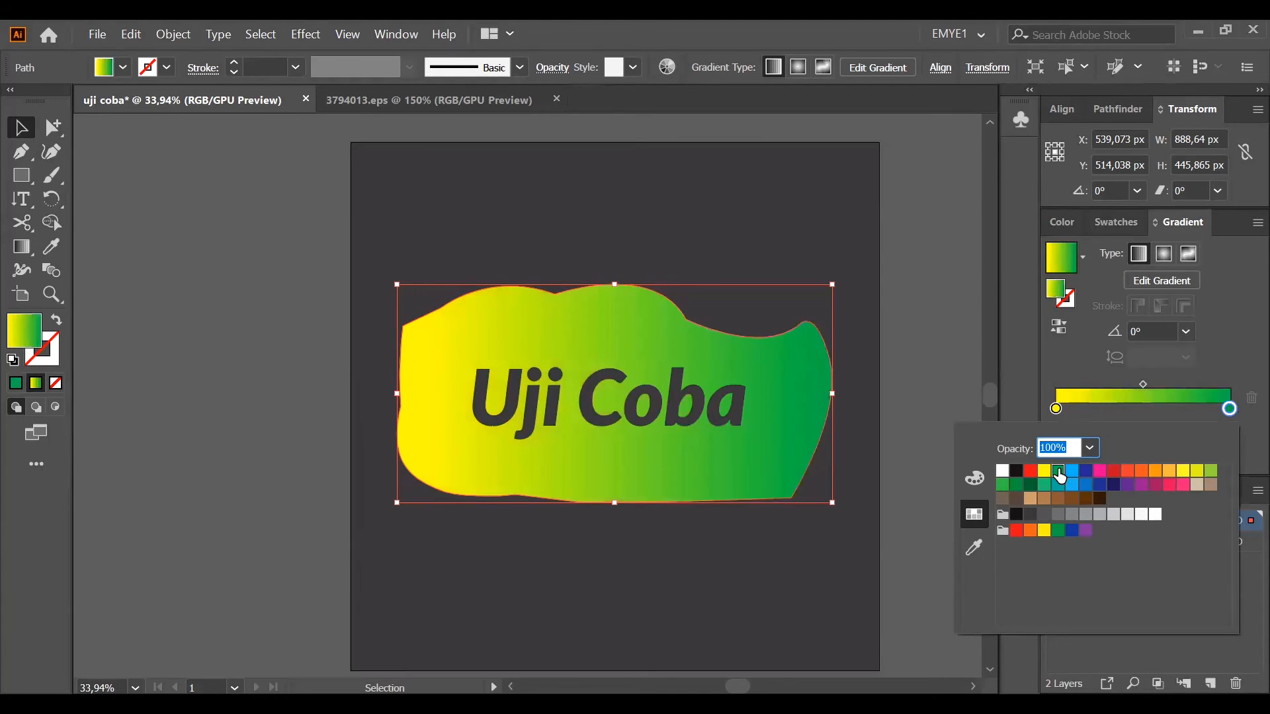
click(276, 233)
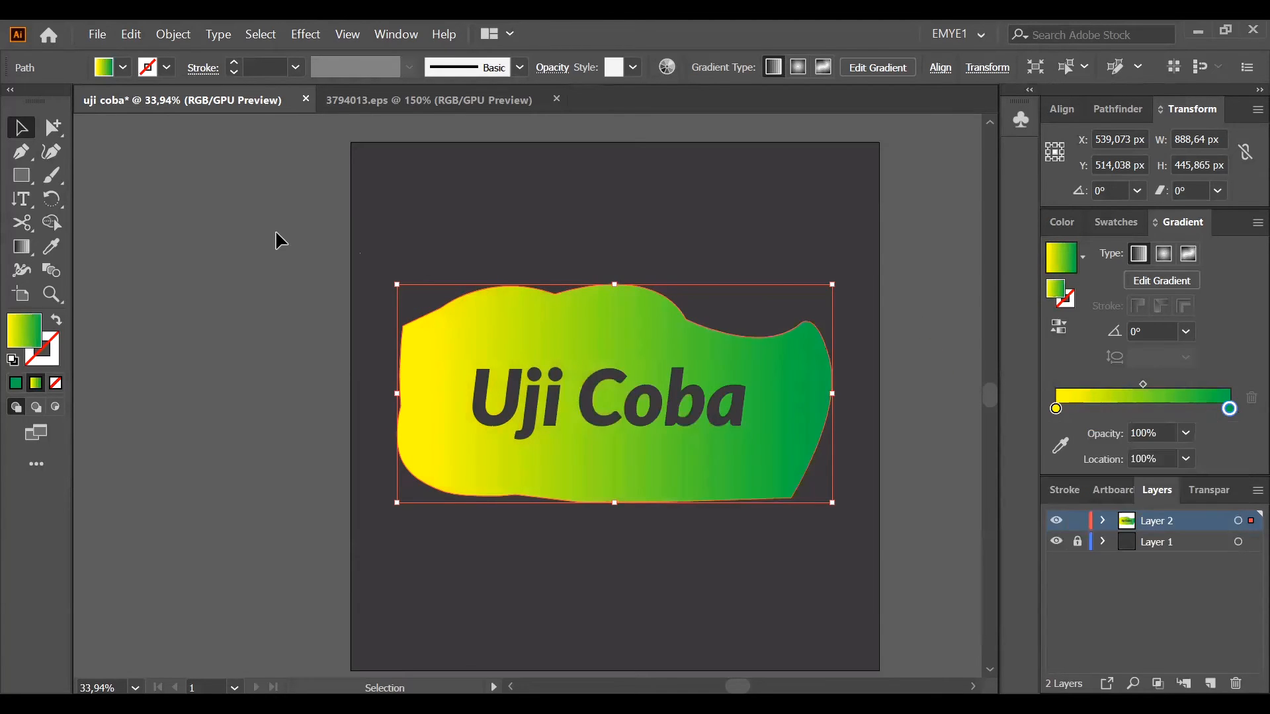
click(275, 229)
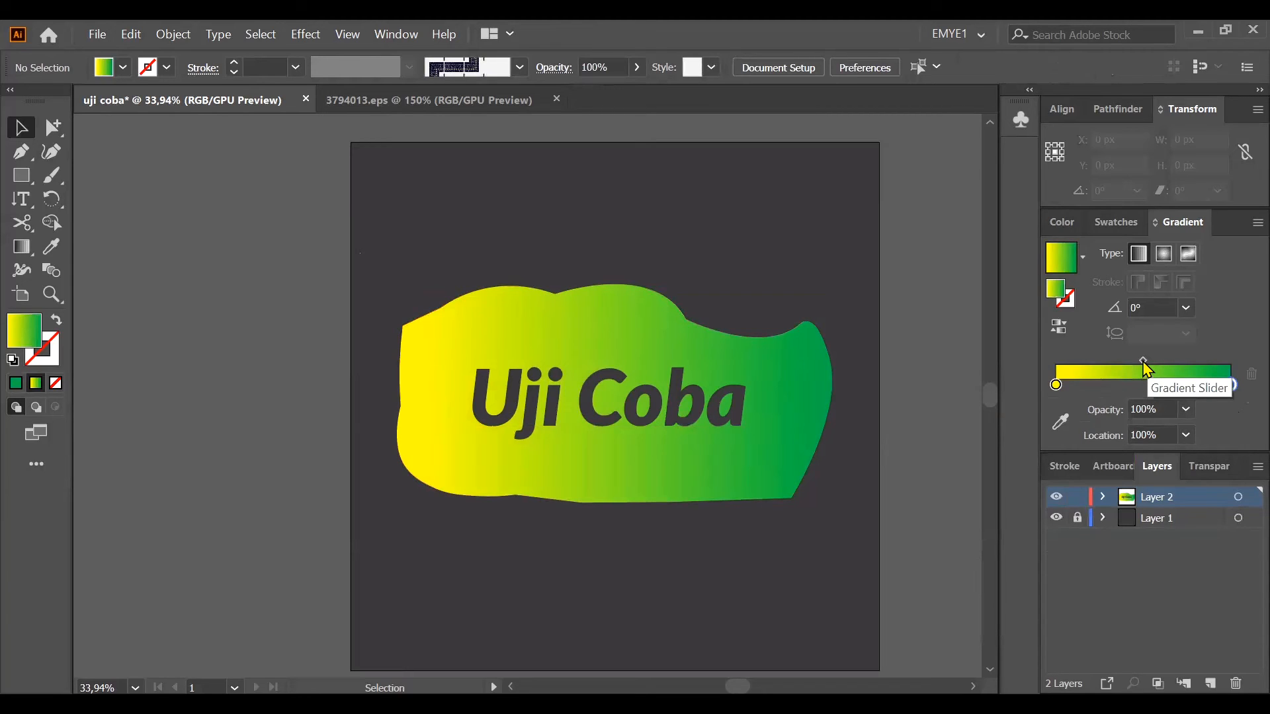
Move the midpoint between the shape's yellow and green gradient stops to about 60%.
drag(1143, 364, 1189, 368)
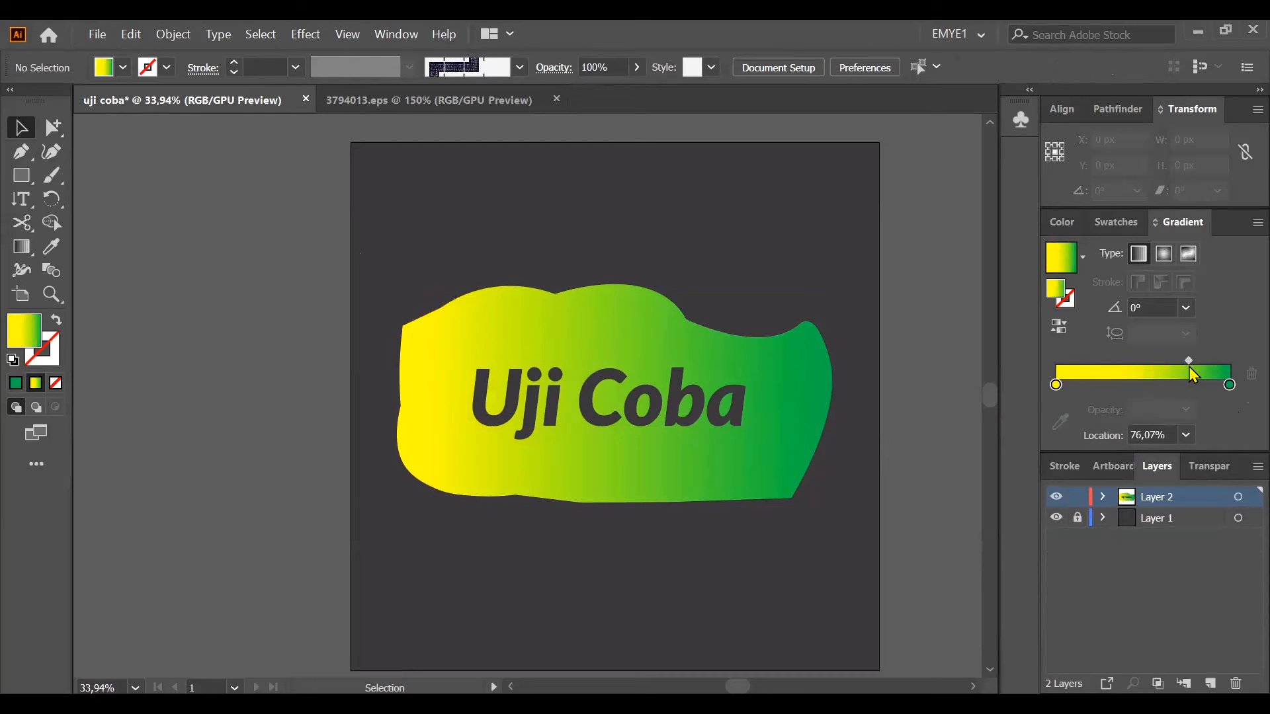
click(744, 381)
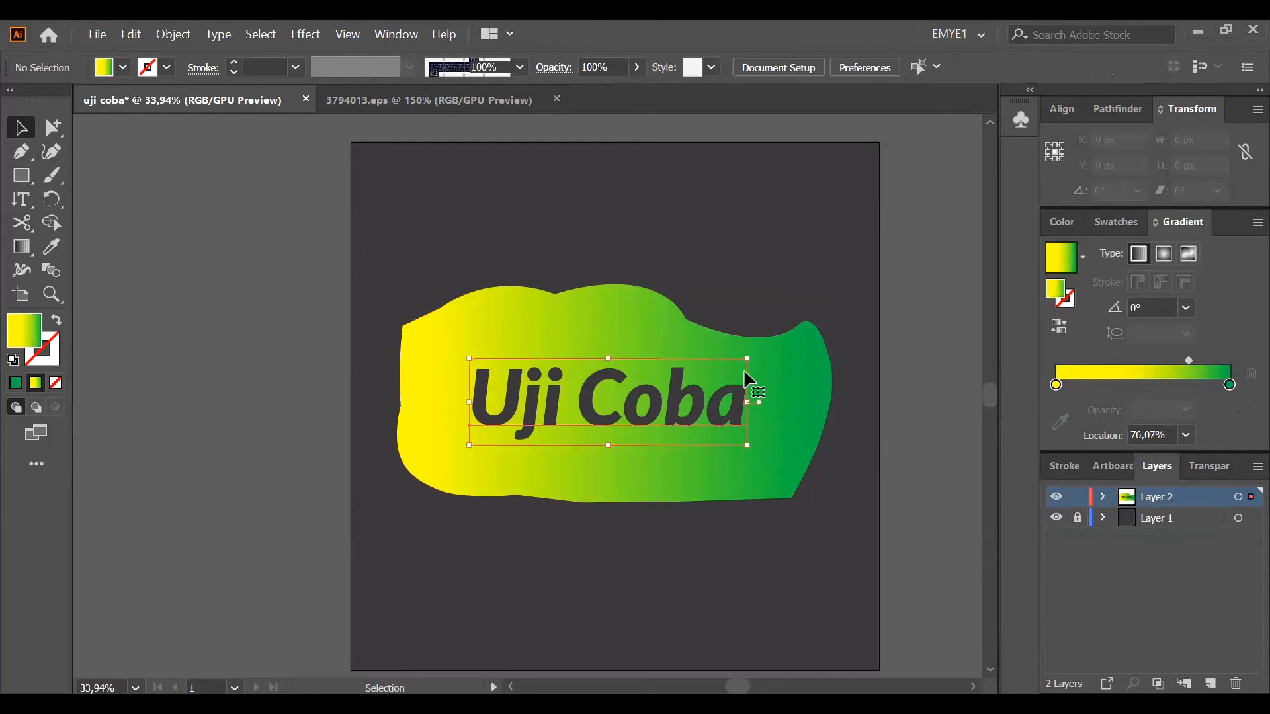
click(816, 366)
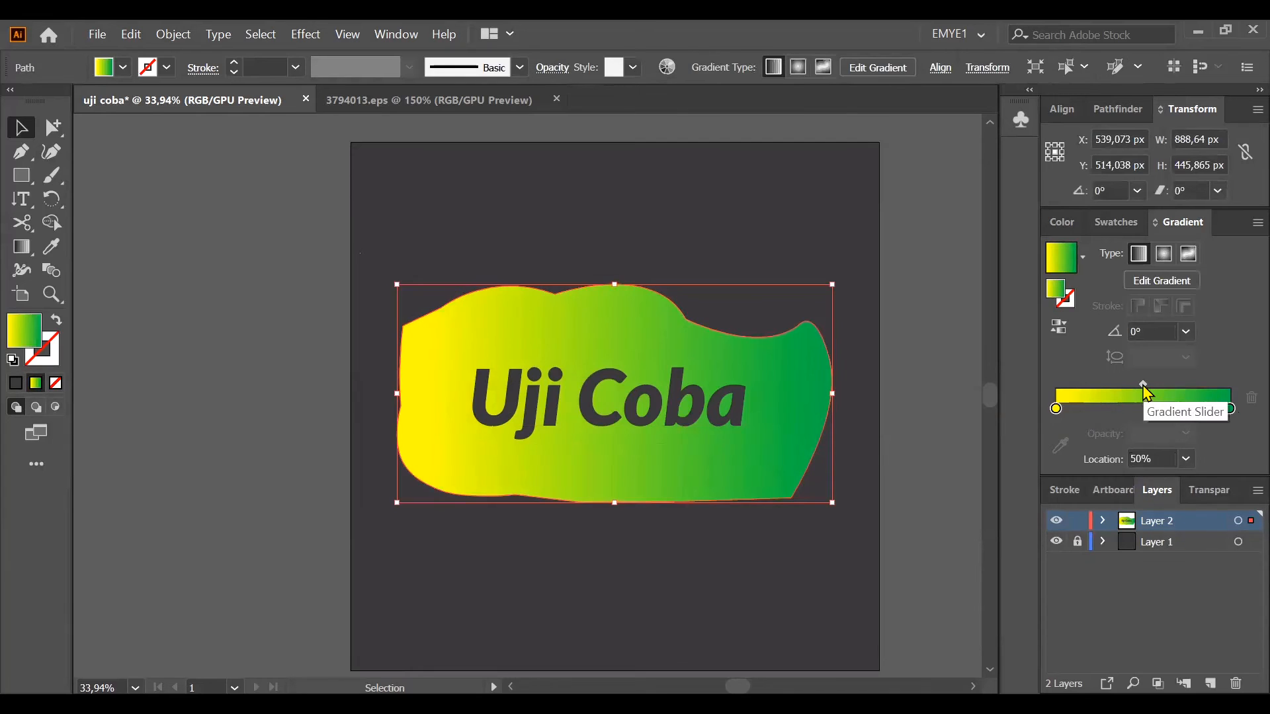
mouse_move(1142, 392)
mouse_down()
mouse_move(1200, 393)
mouse_move(1111, 390)
mouse_move(1161, 391)
mouse_up()
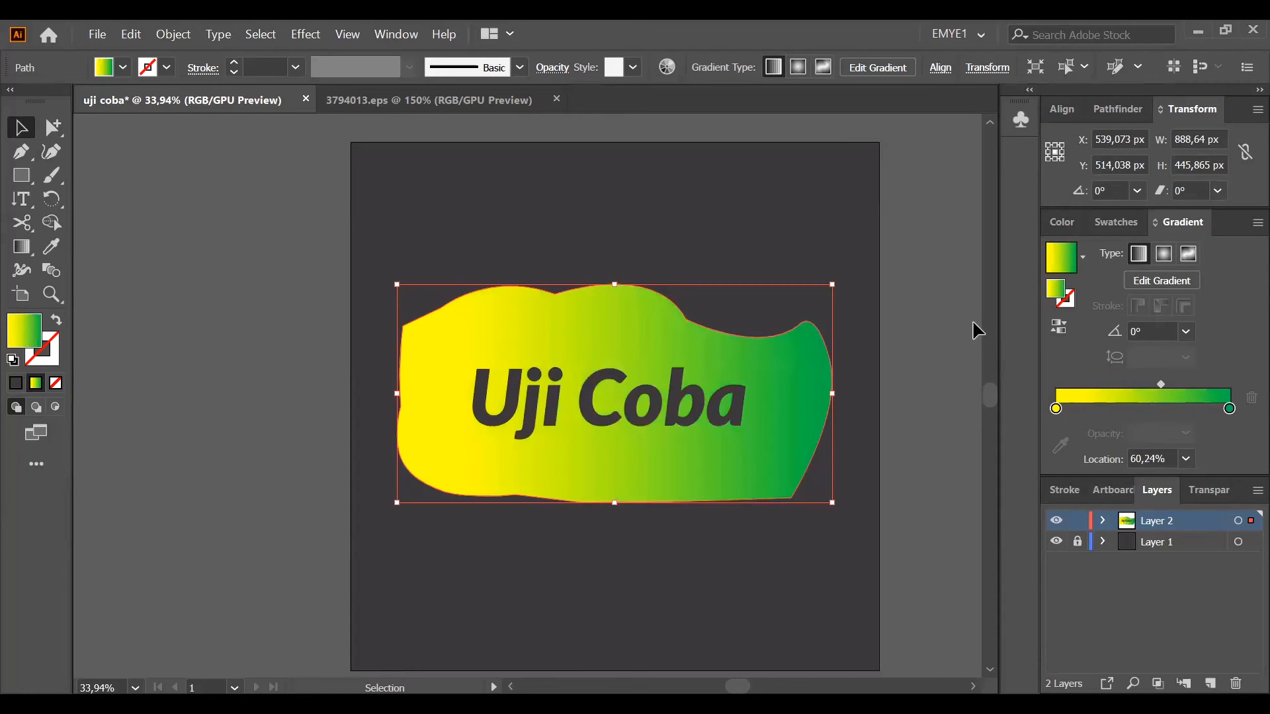
click(902, 284)
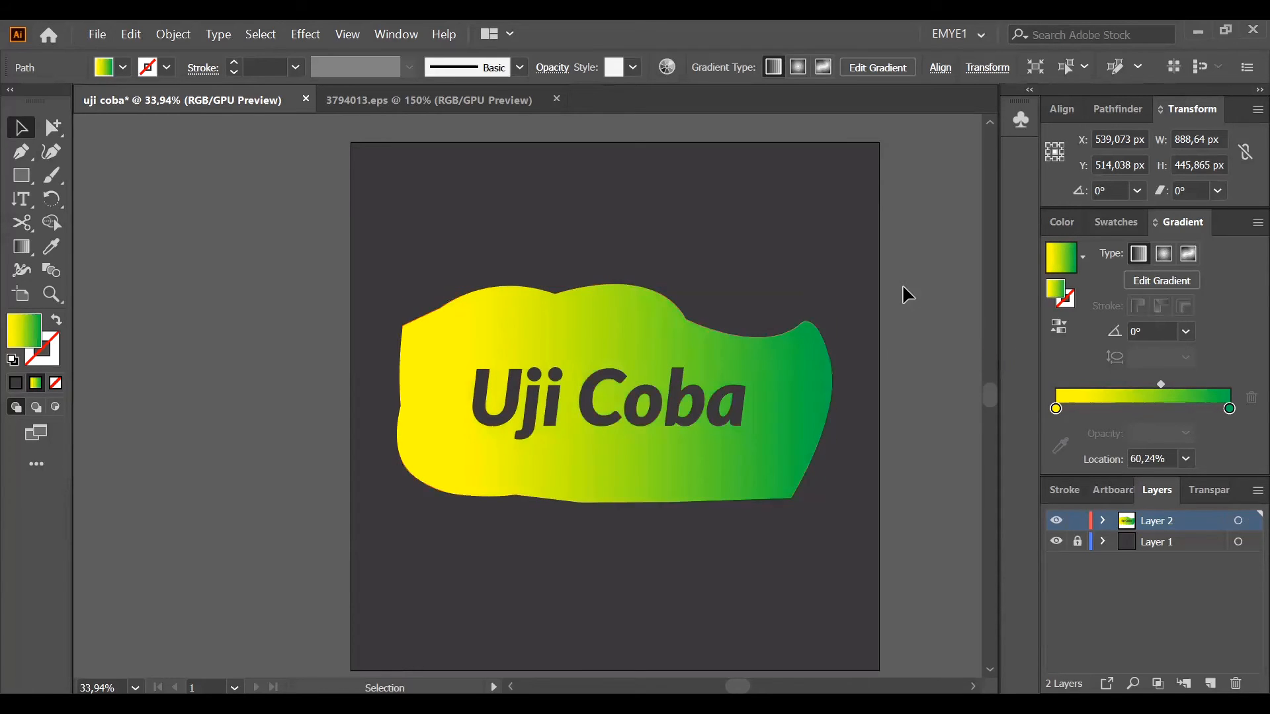
Set the angle of the shape's linear gradient to 90°.
click(751, 430)
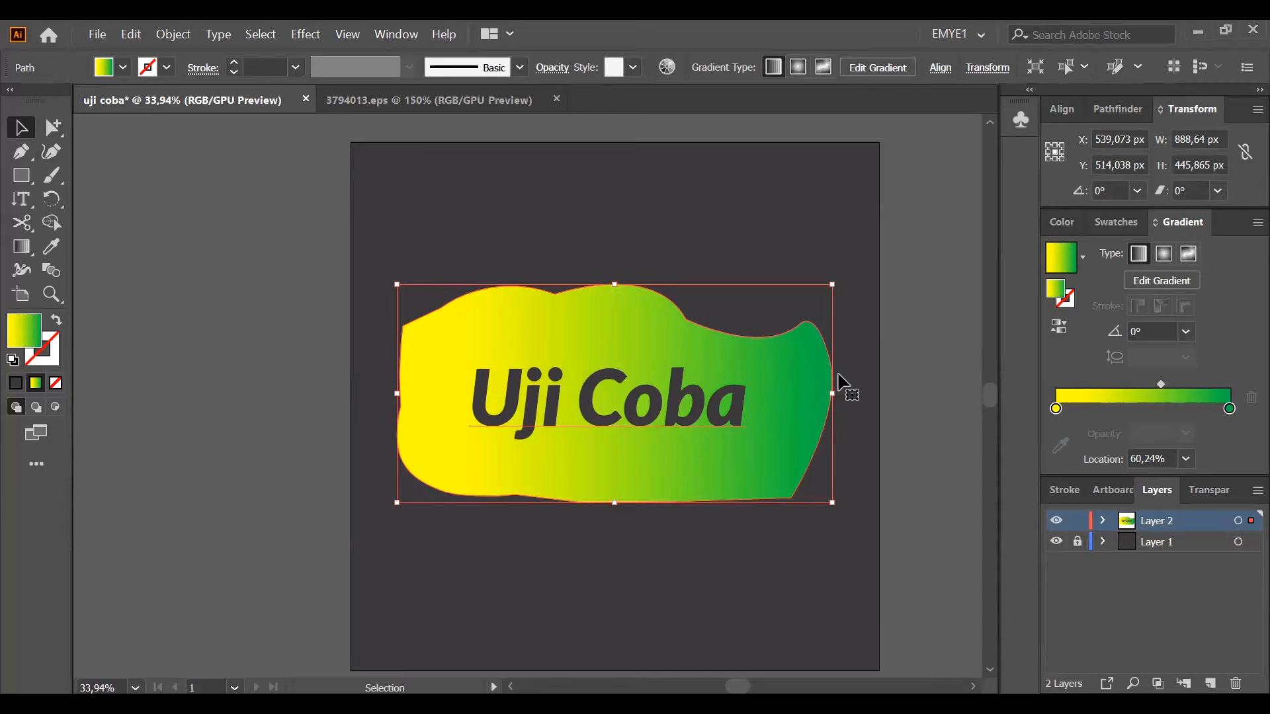
click(1154, 331)
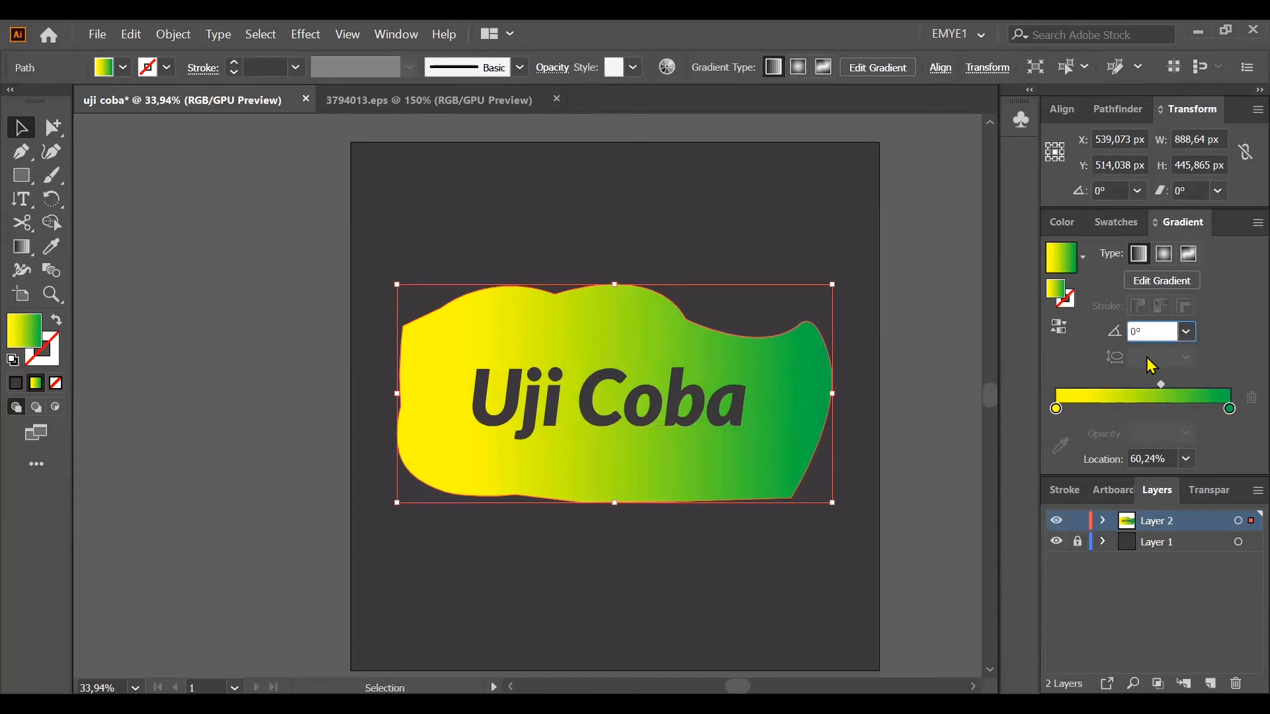
key(BackSpace)
key(BackSpace)
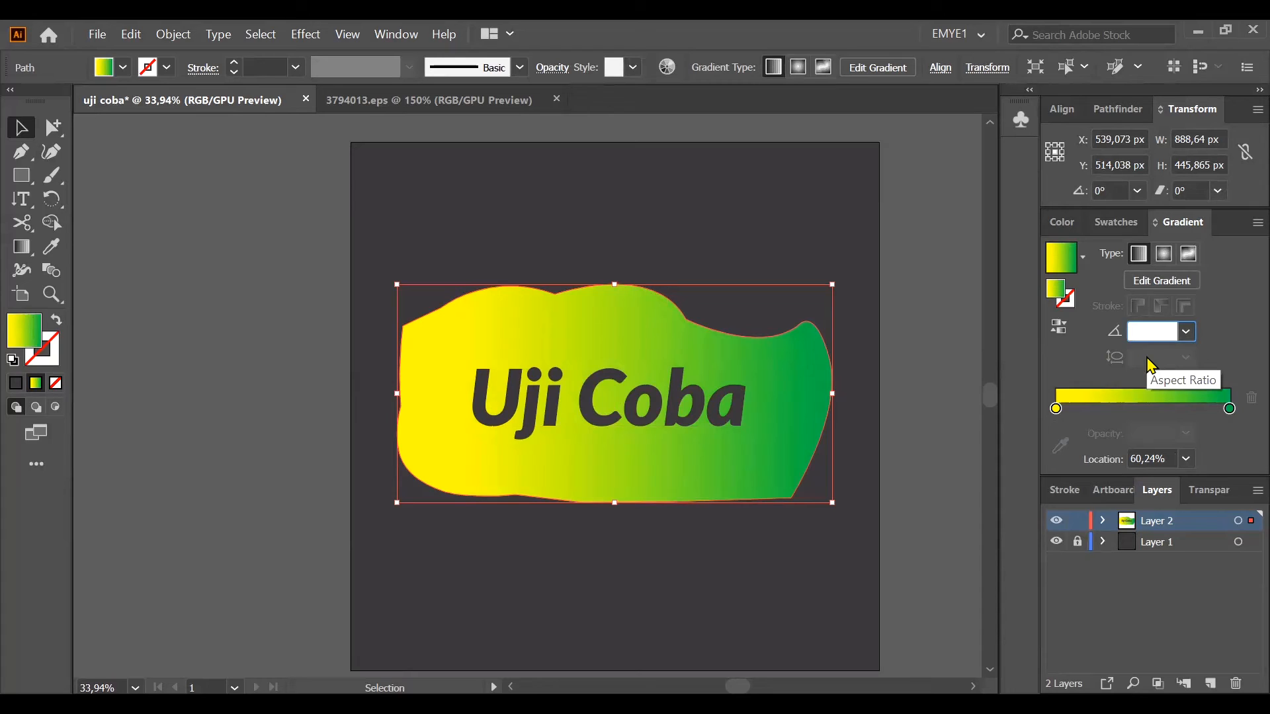
text(90)
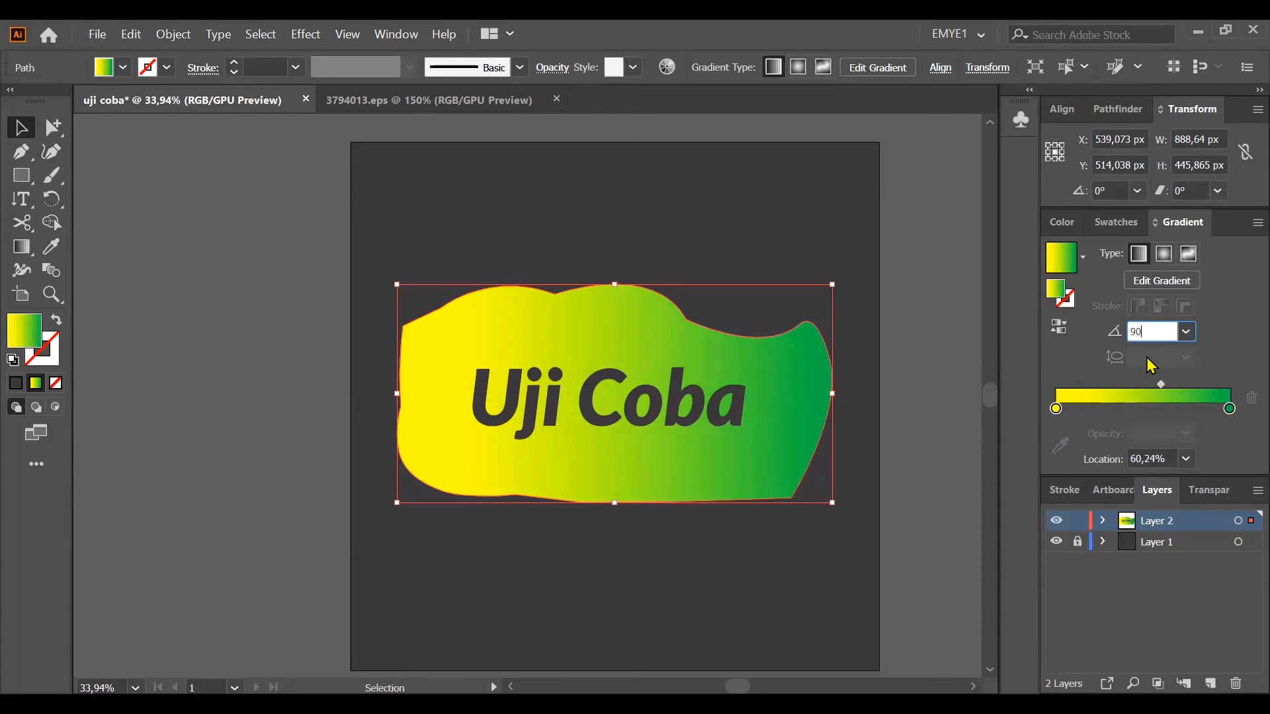
key(Return)
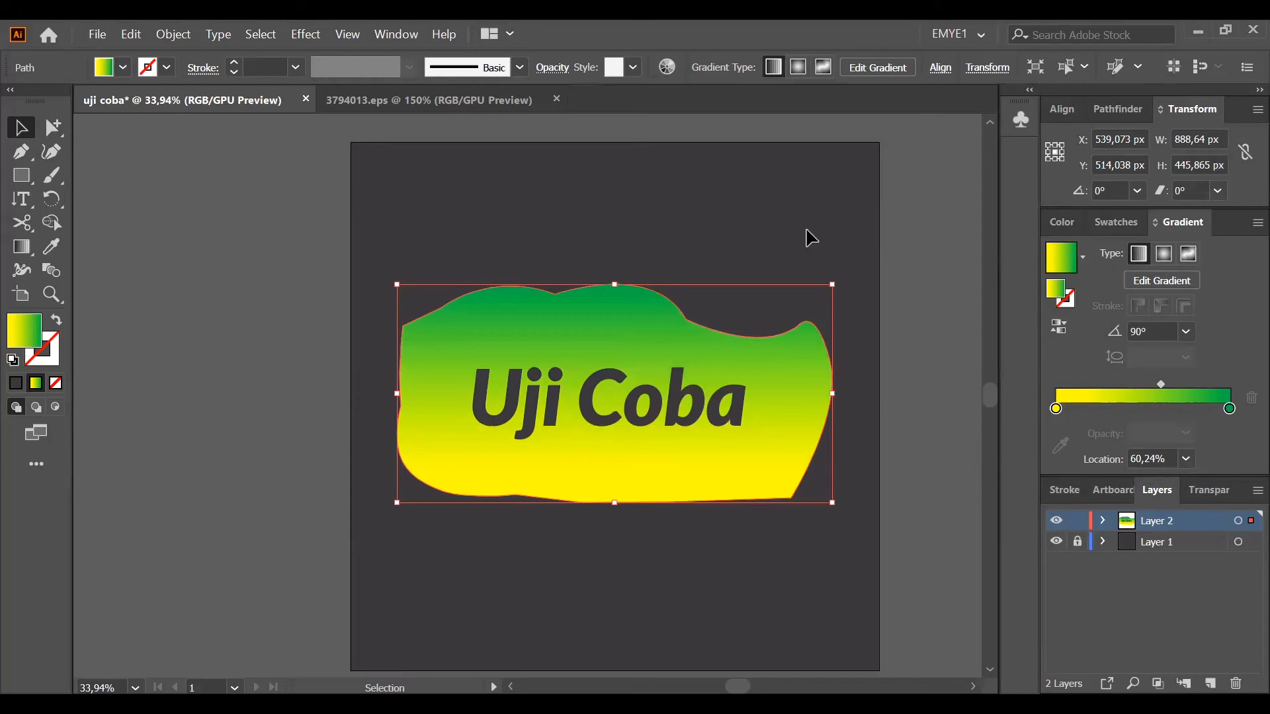
Switch the yellow-green shape's gradient type to radial.
click(906, 396)
key(ctrl+a)
click(1164, 253)
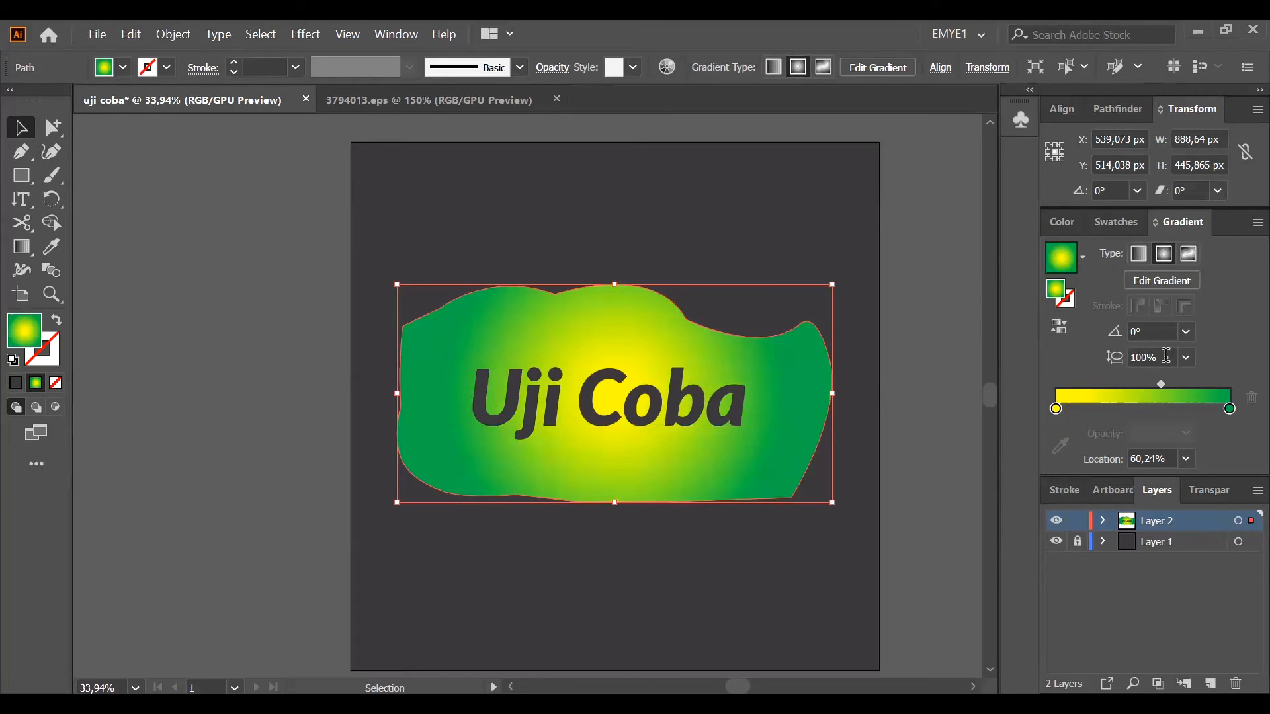
Set the aspect ratio of the radial gradient to 50%.
click(1102, 333)
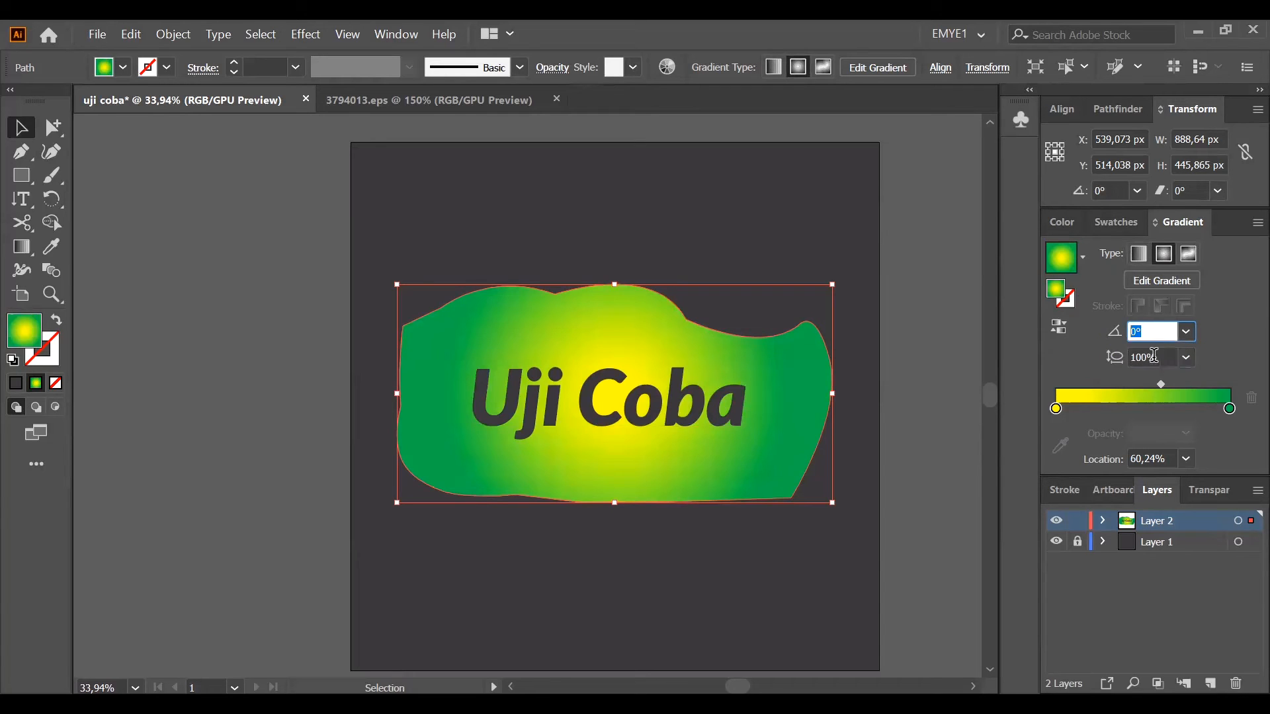
click(1222, 362)
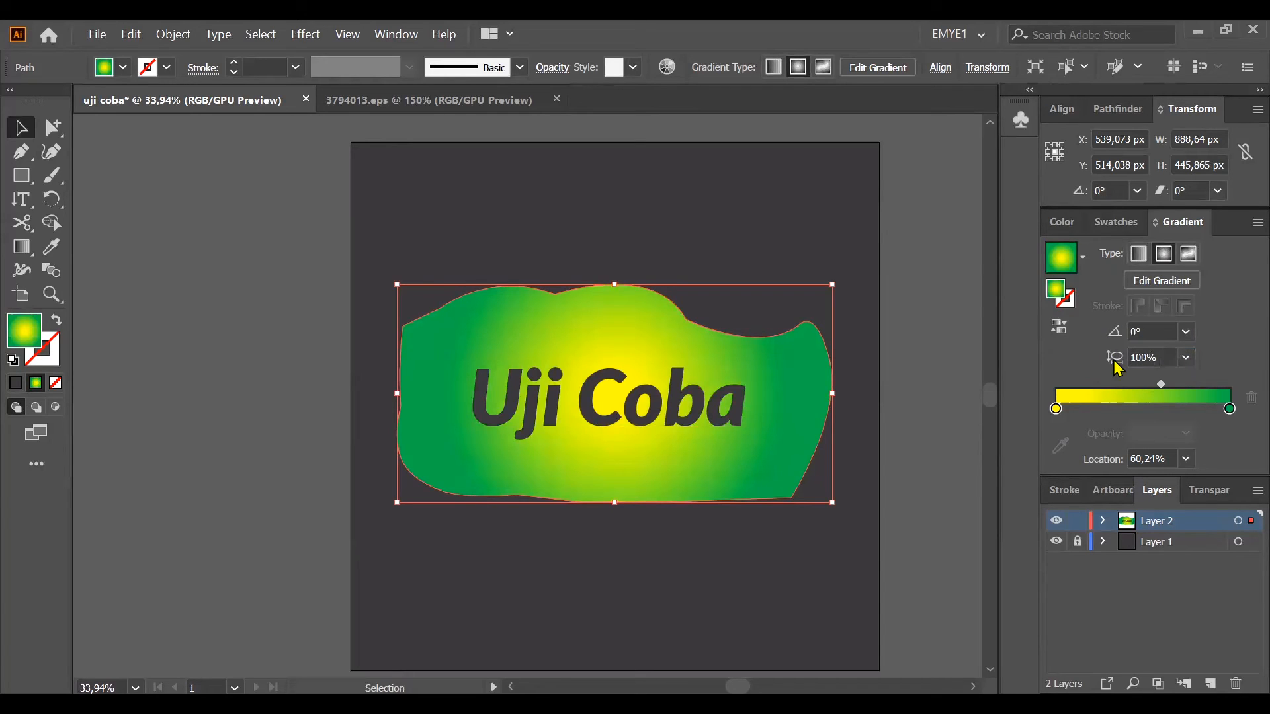
click(1186, 358)
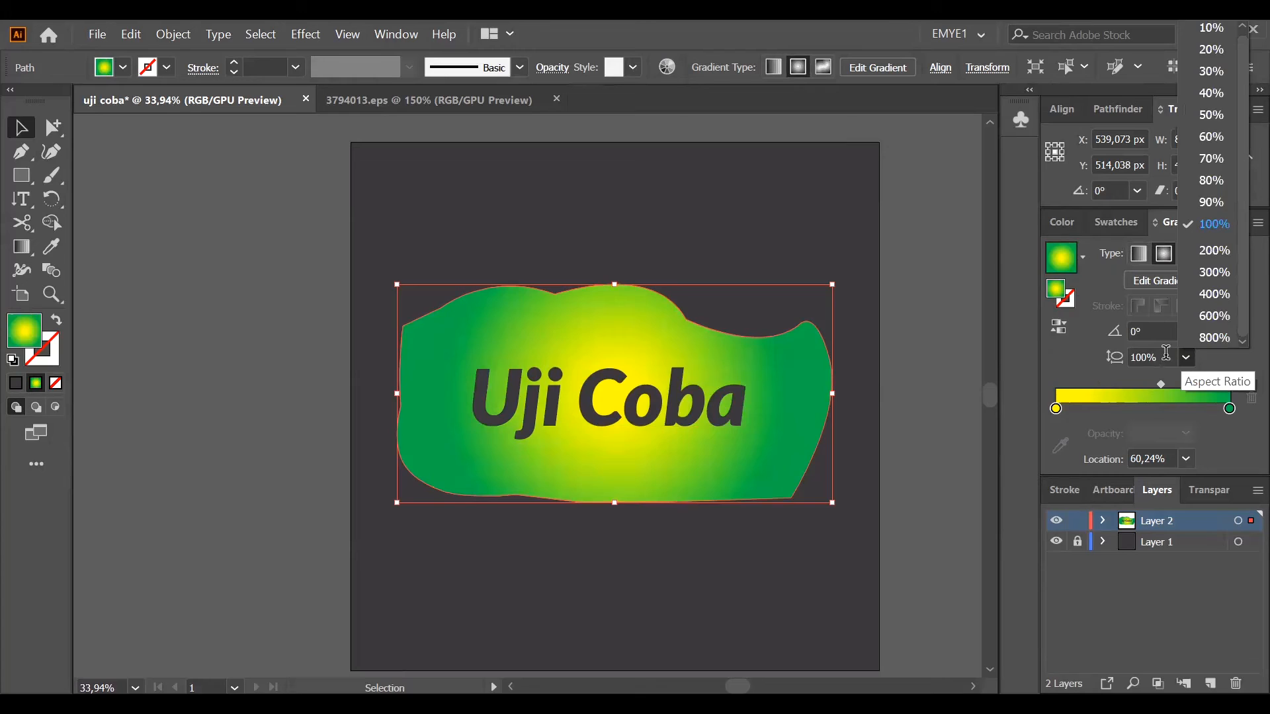
click(1166, 355)
text(50)
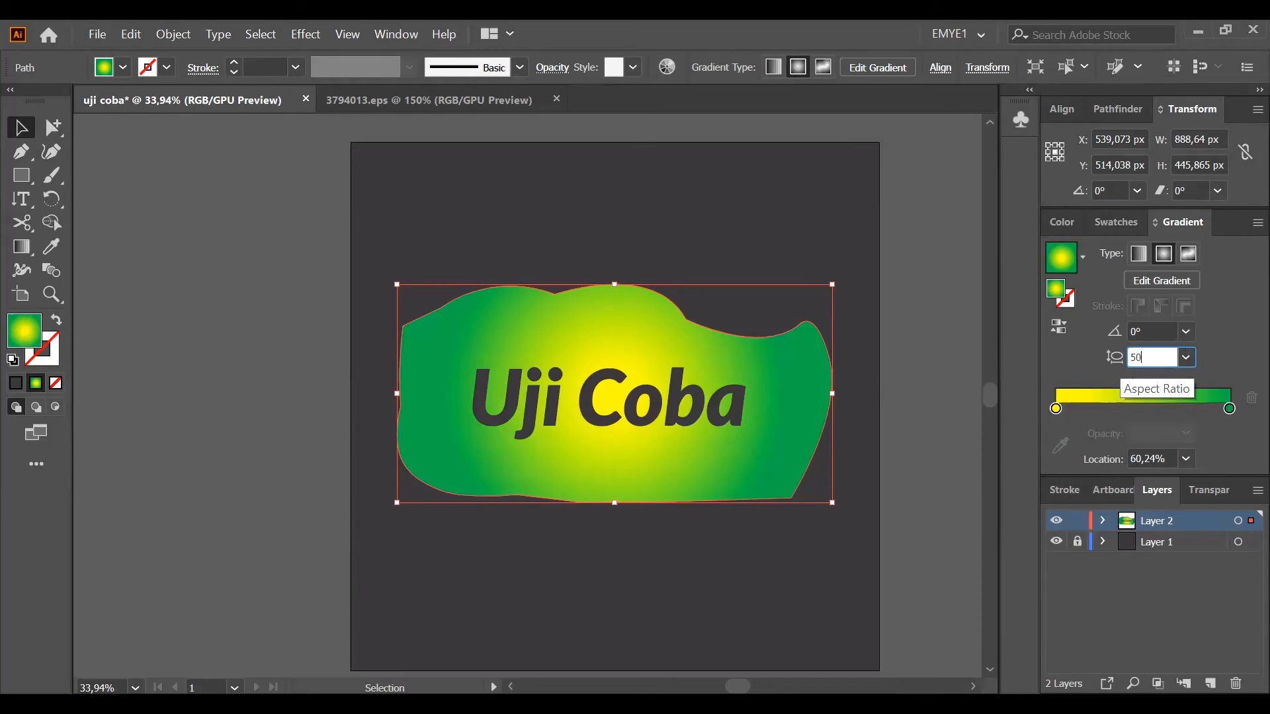
key(Return)
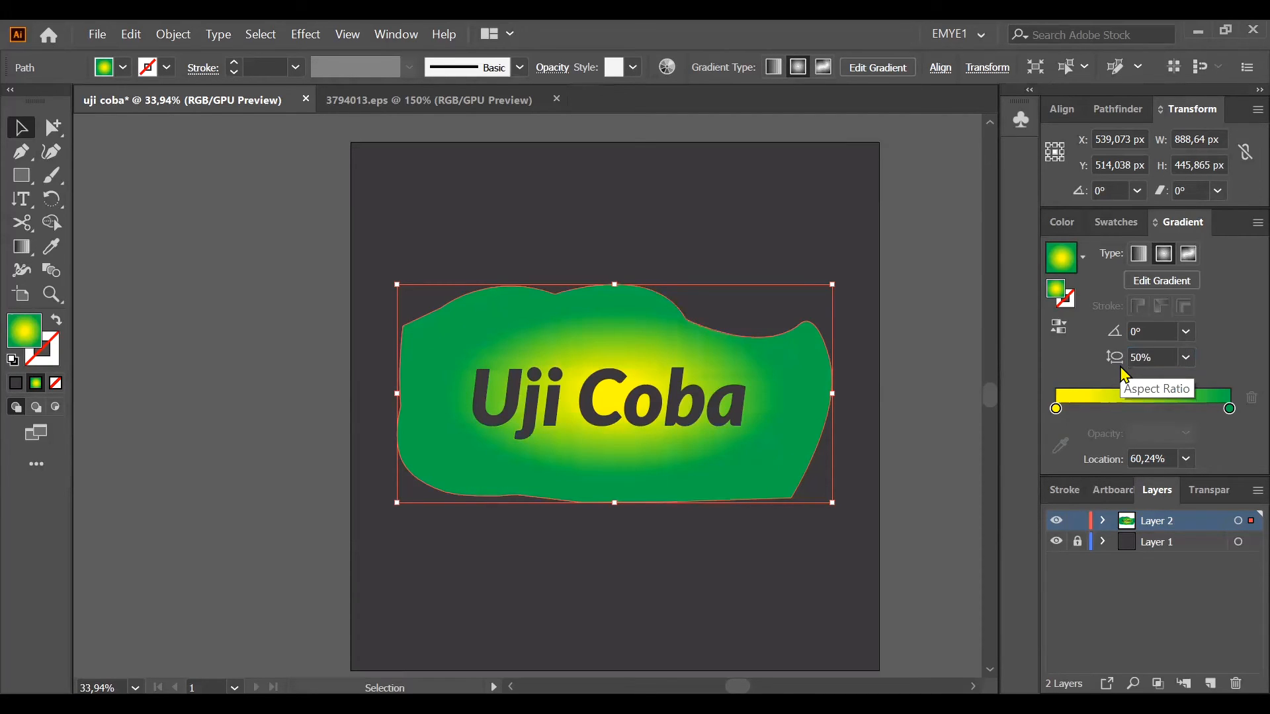
Set the aspect ratio of the radial gradient back to 100%.
click(1157, 358)
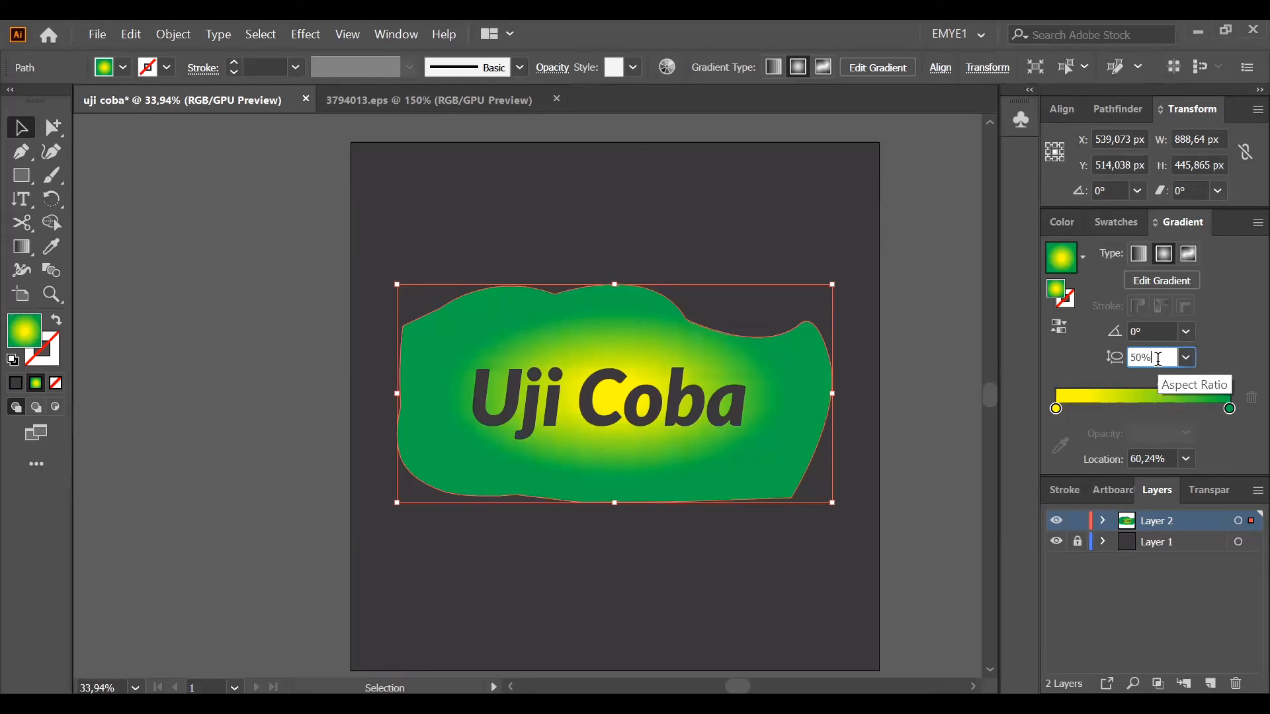
key(Return)
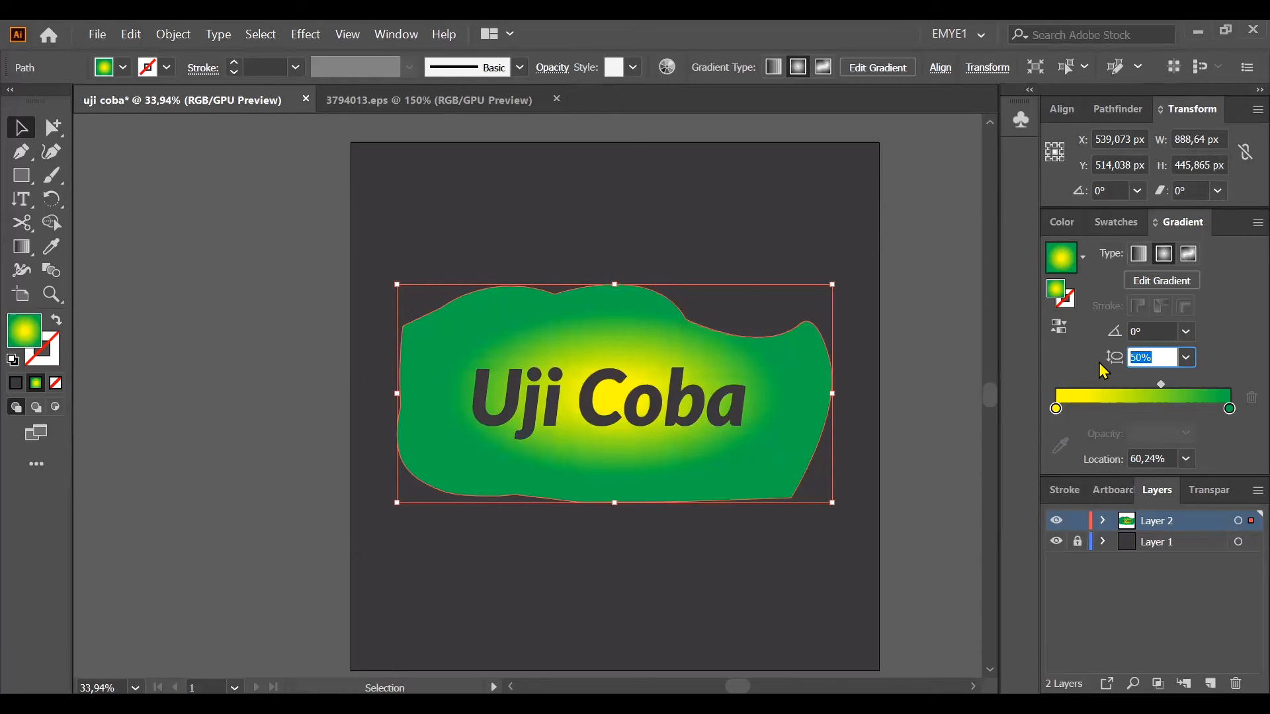
text(100)
key(Return)
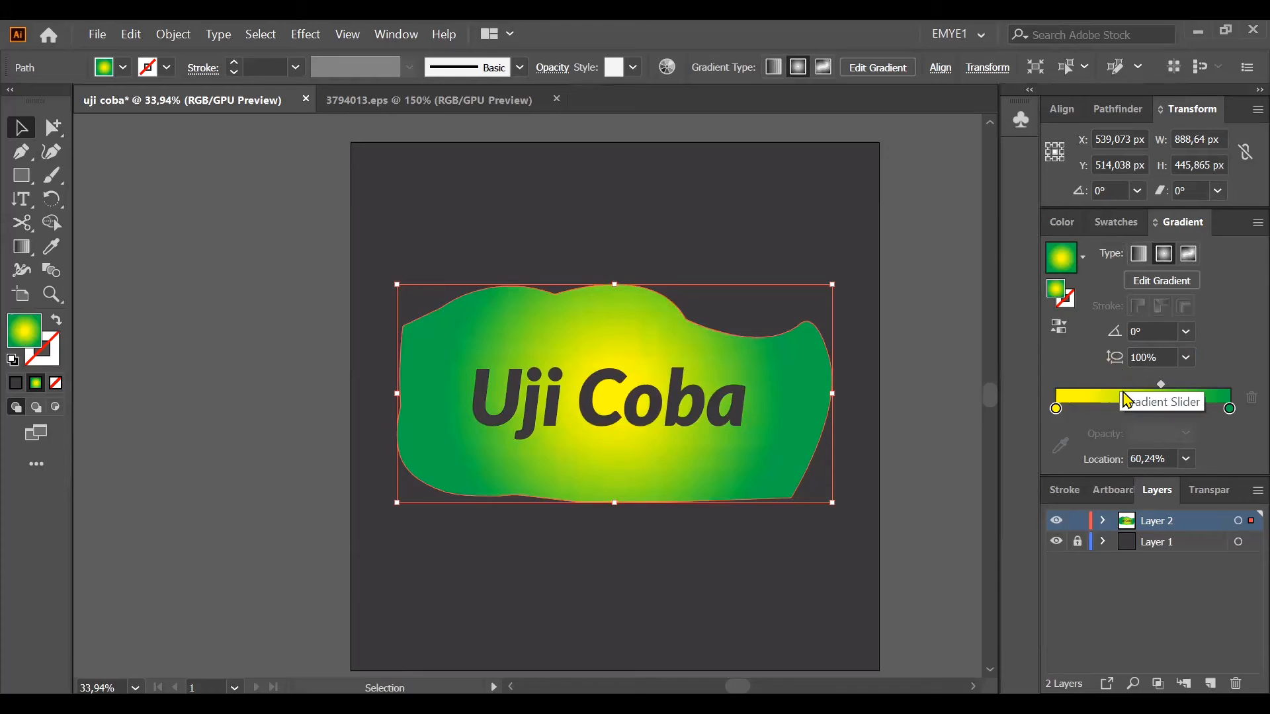
Try the freeform gradient type on the shape twice, undoing it each time, and return to the Selection tool.
click(1190, 256)
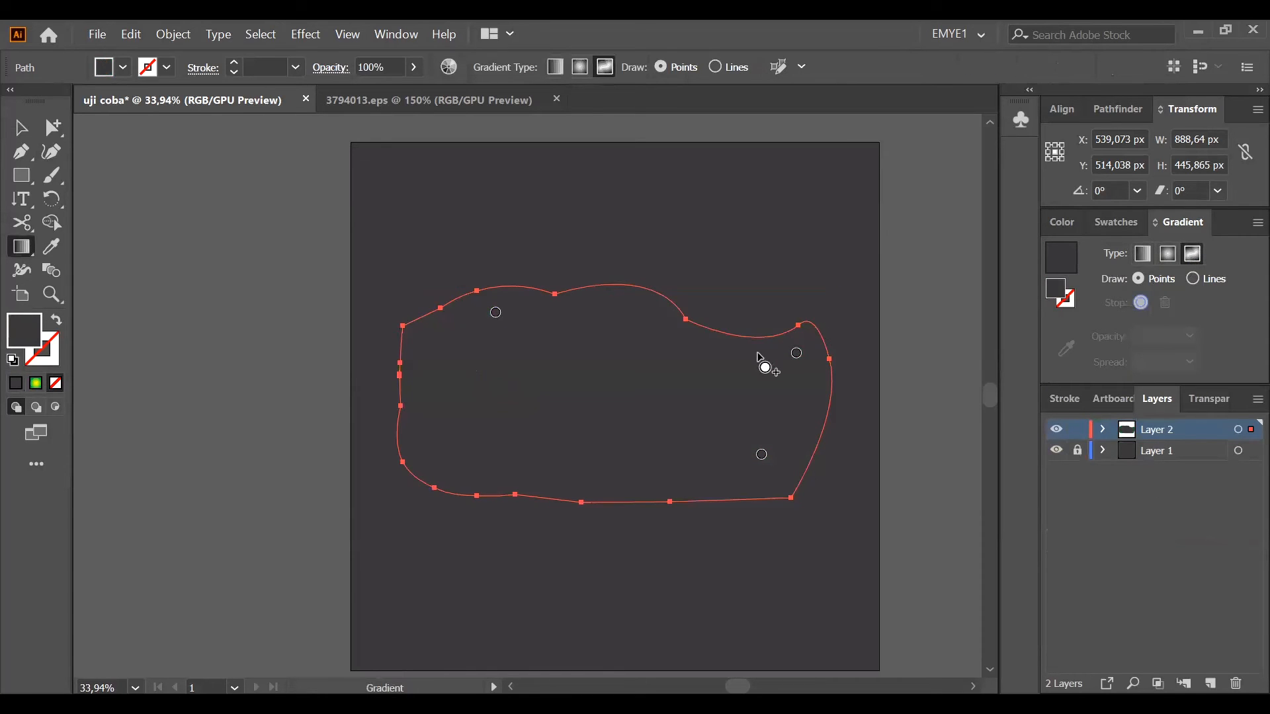
key(ctrl+z)
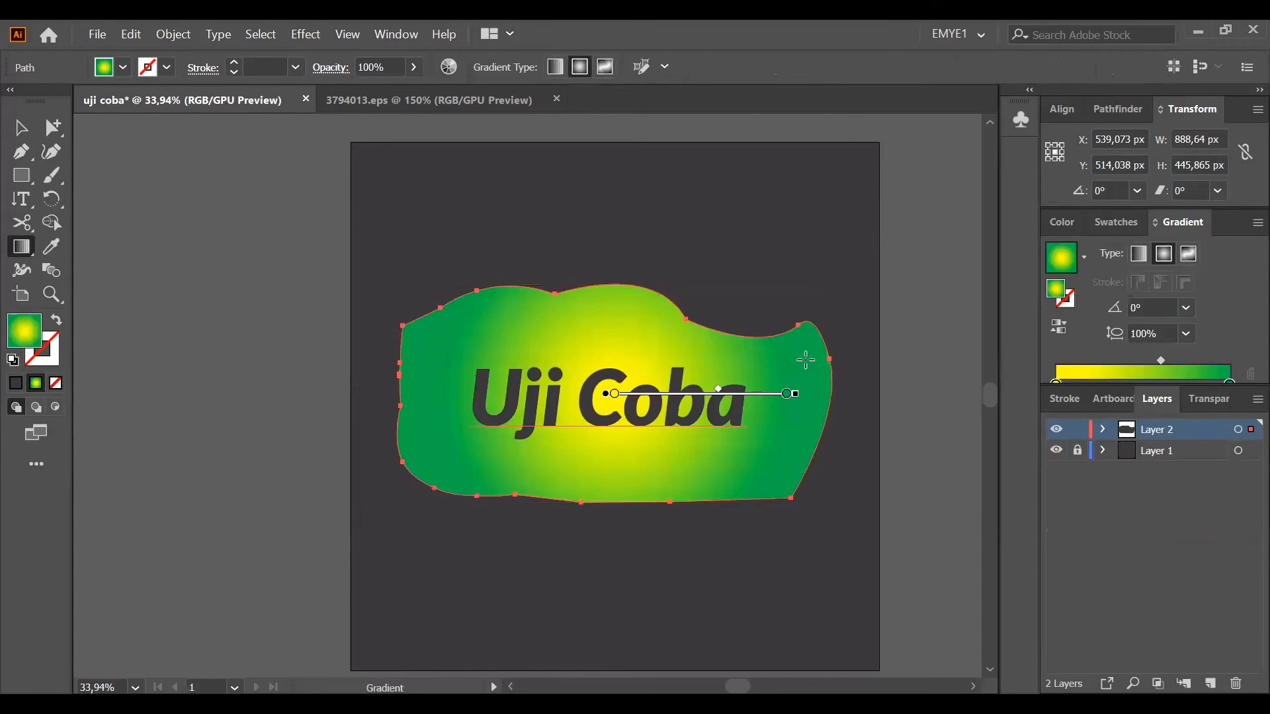
click(1188, 256)
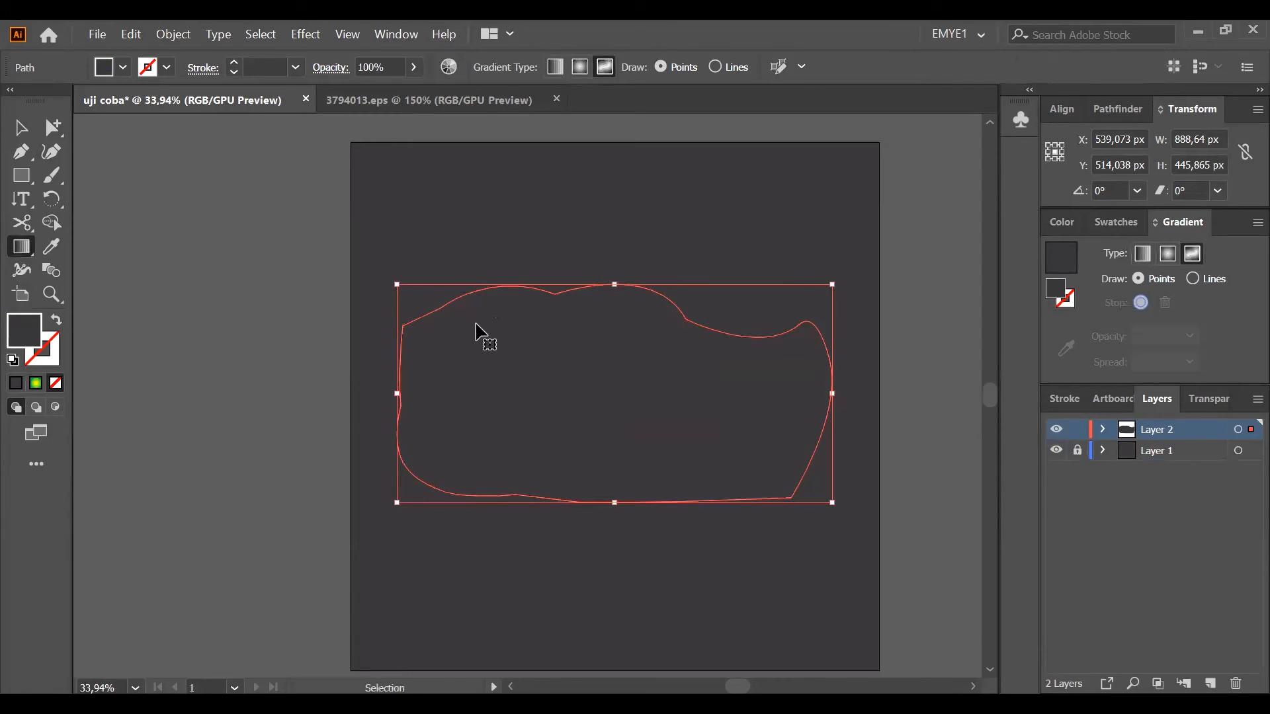
key(ctrl+z)
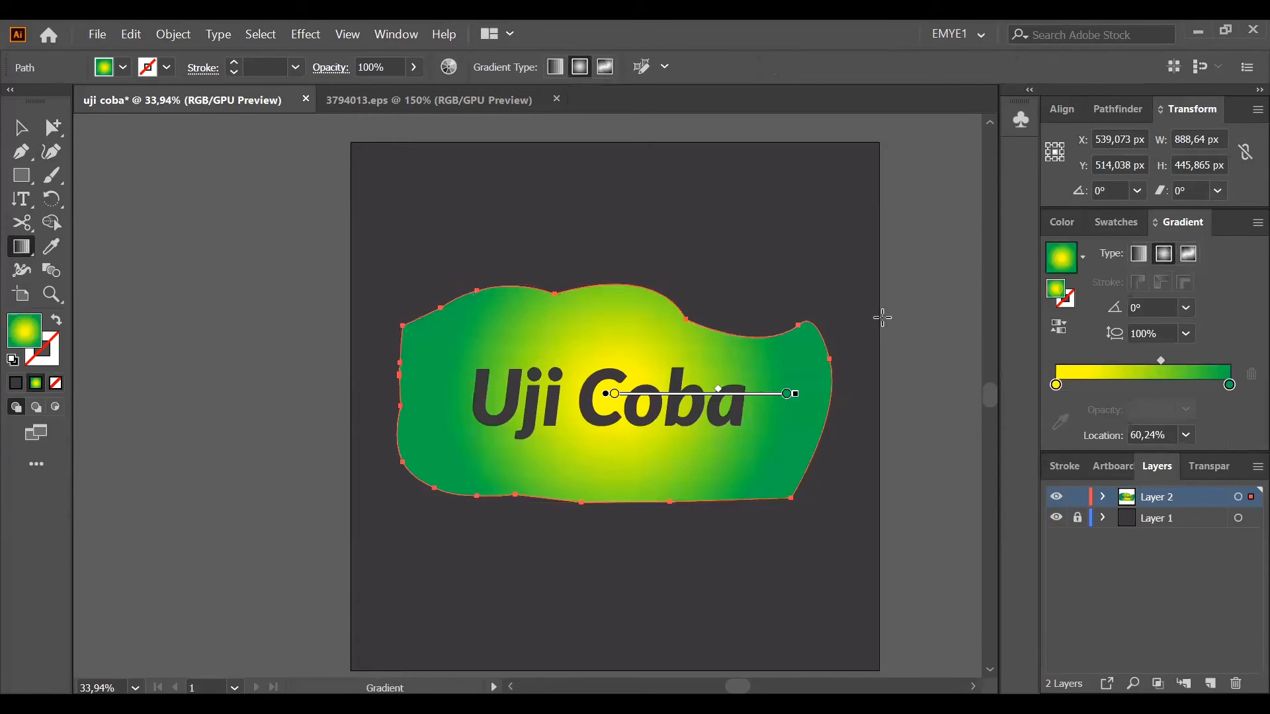
click(20, 127)
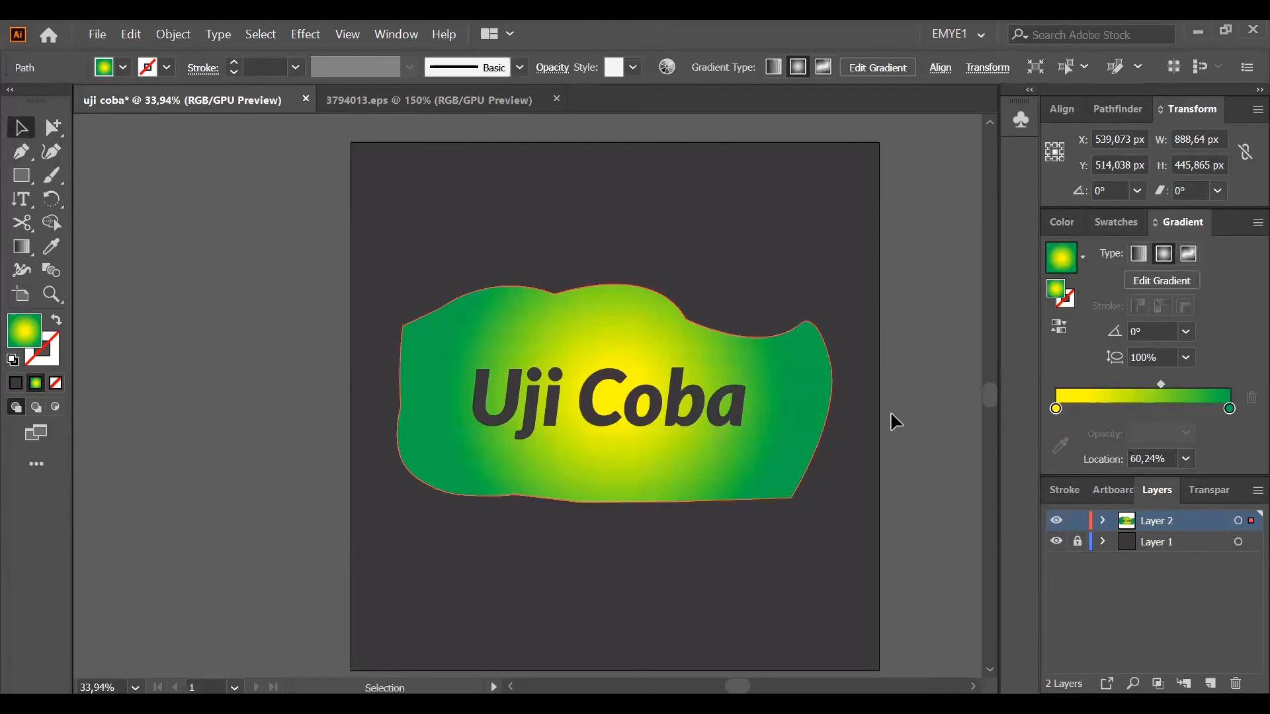
click(899, 400)
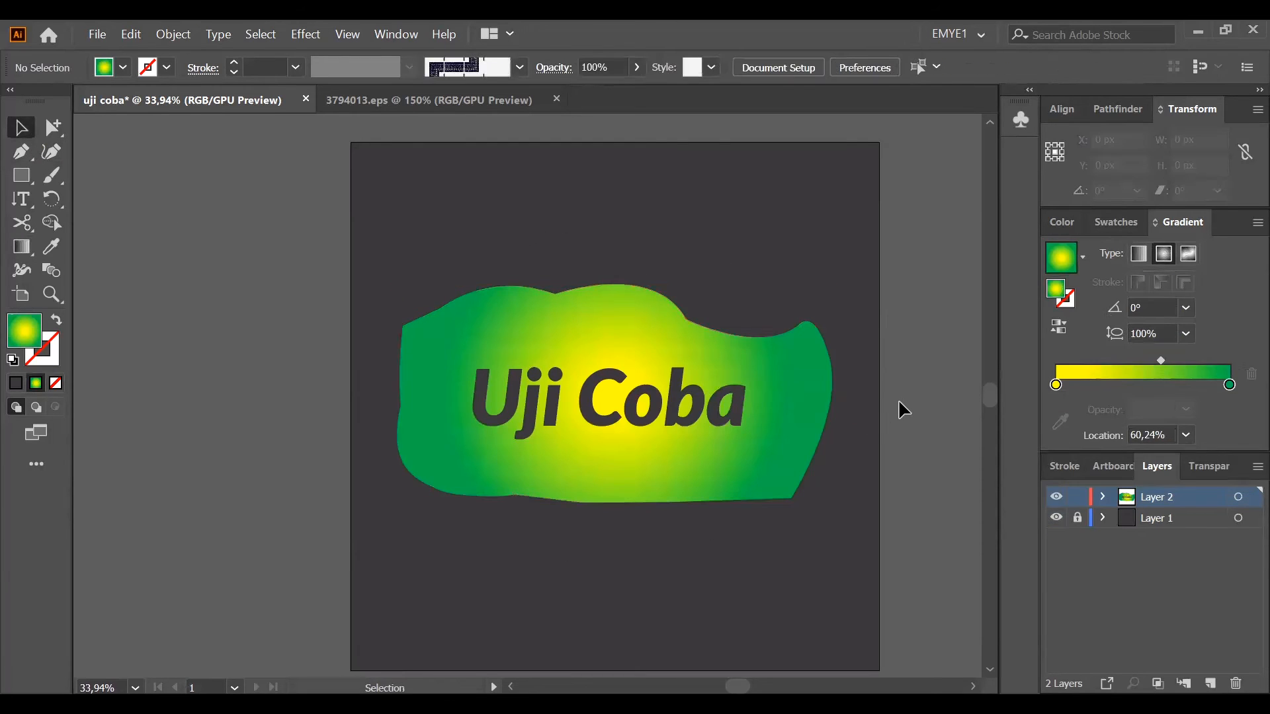
click(764, 378)
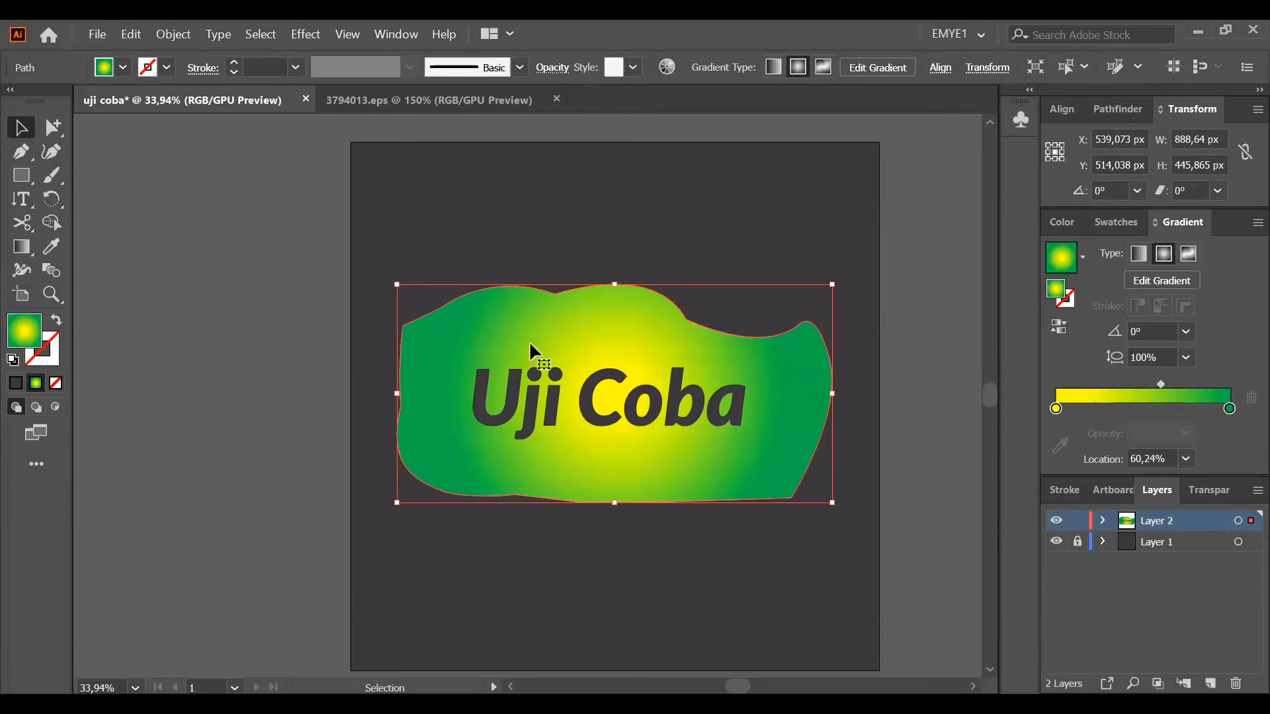
click(226, 342)
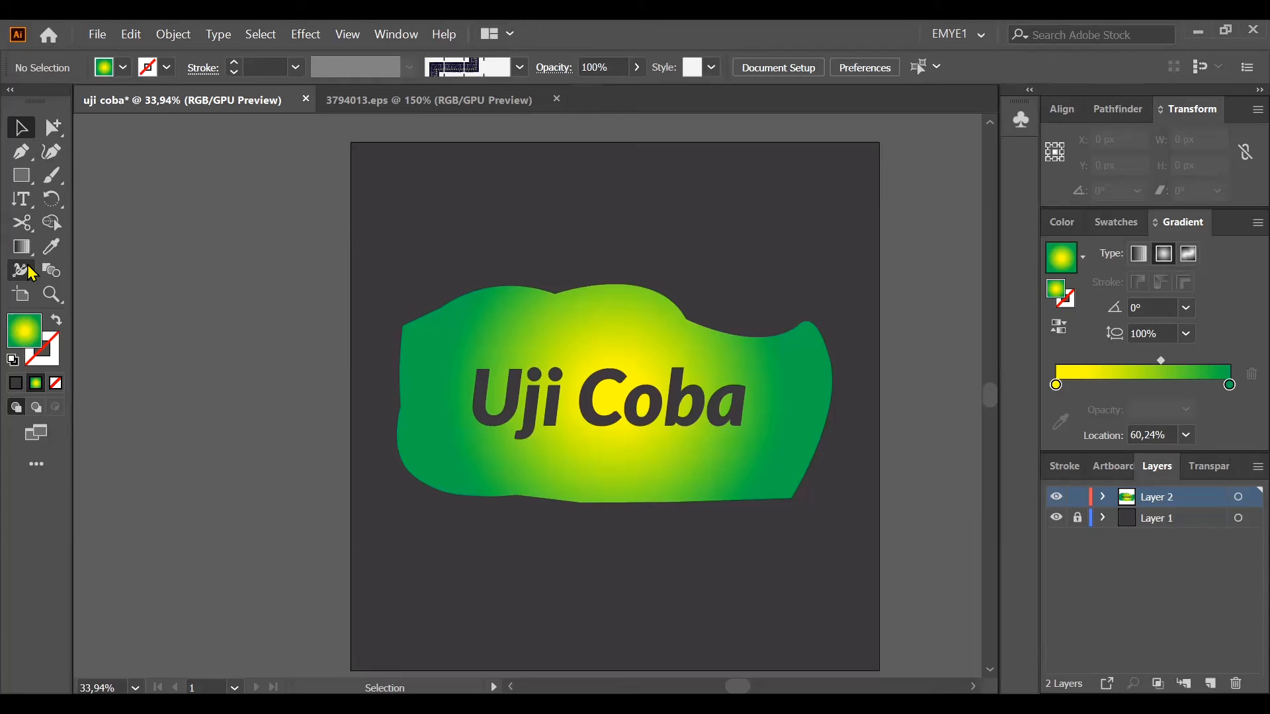
click(29, 270)
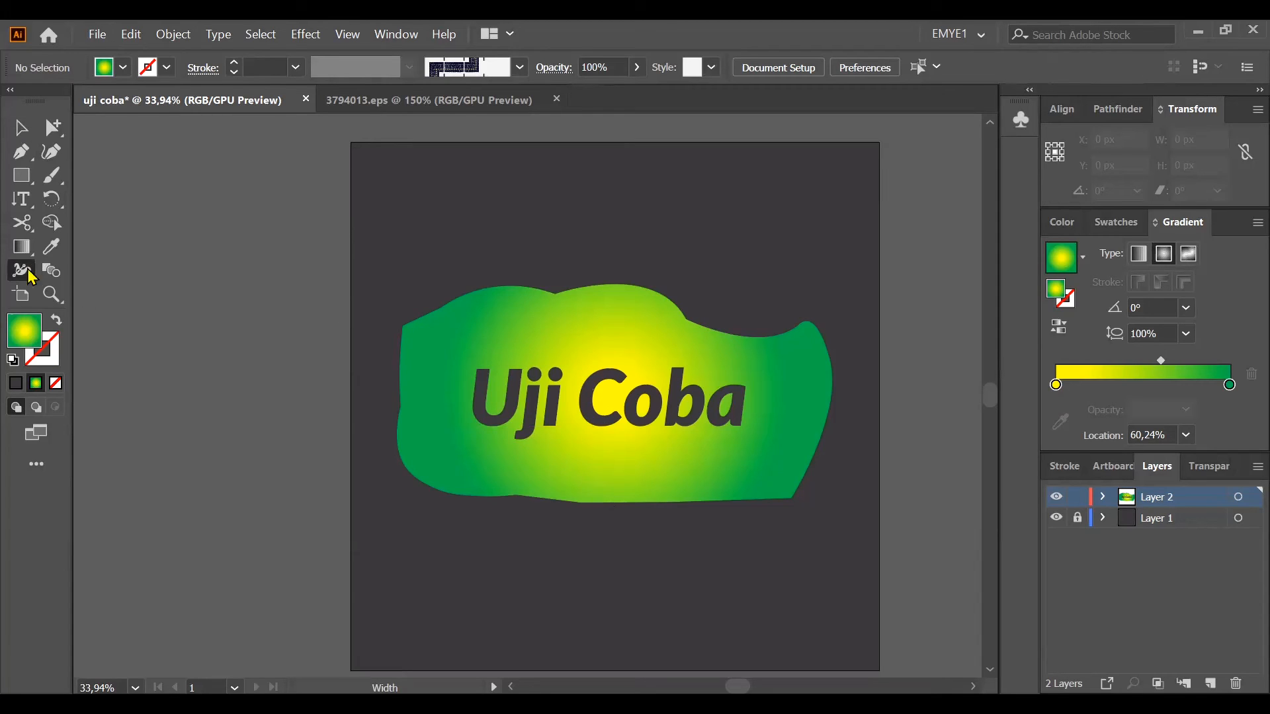
Try the Blend tool twice between the gradient shape and the "Uji Coba" text, undoing the blend each time.
click(53, 273)
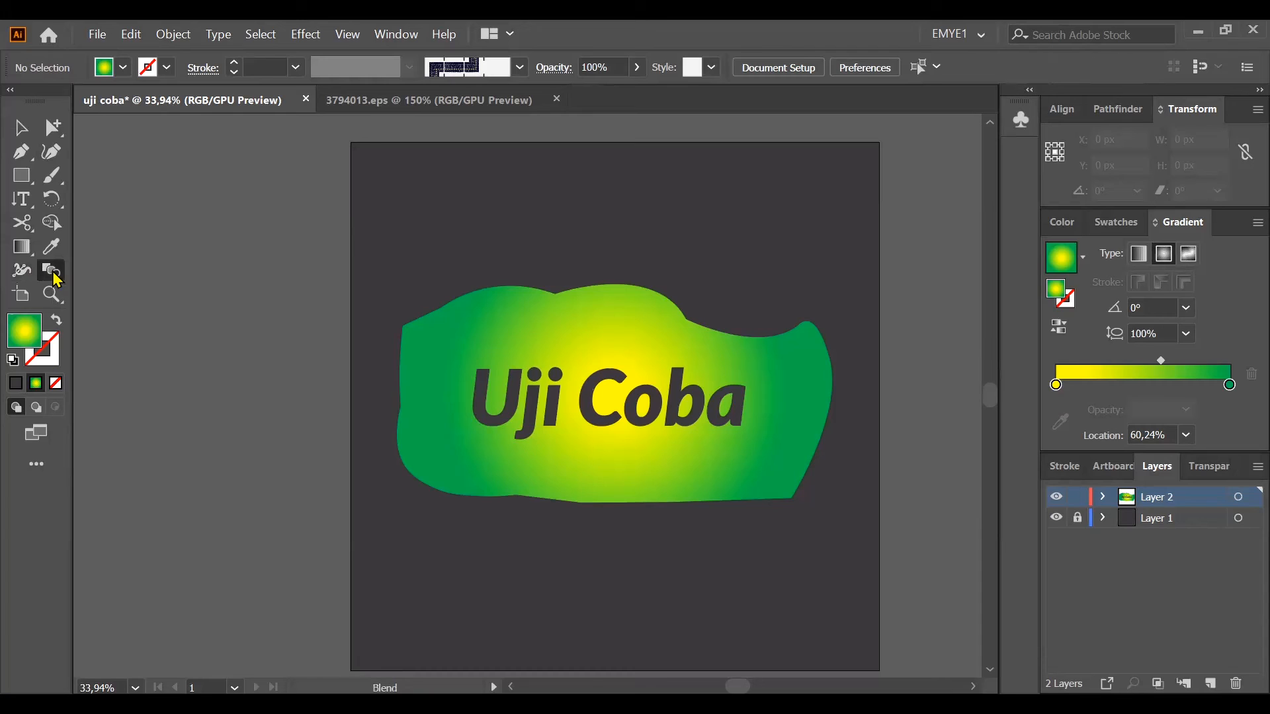
click(454, 360)
click(605, 377)
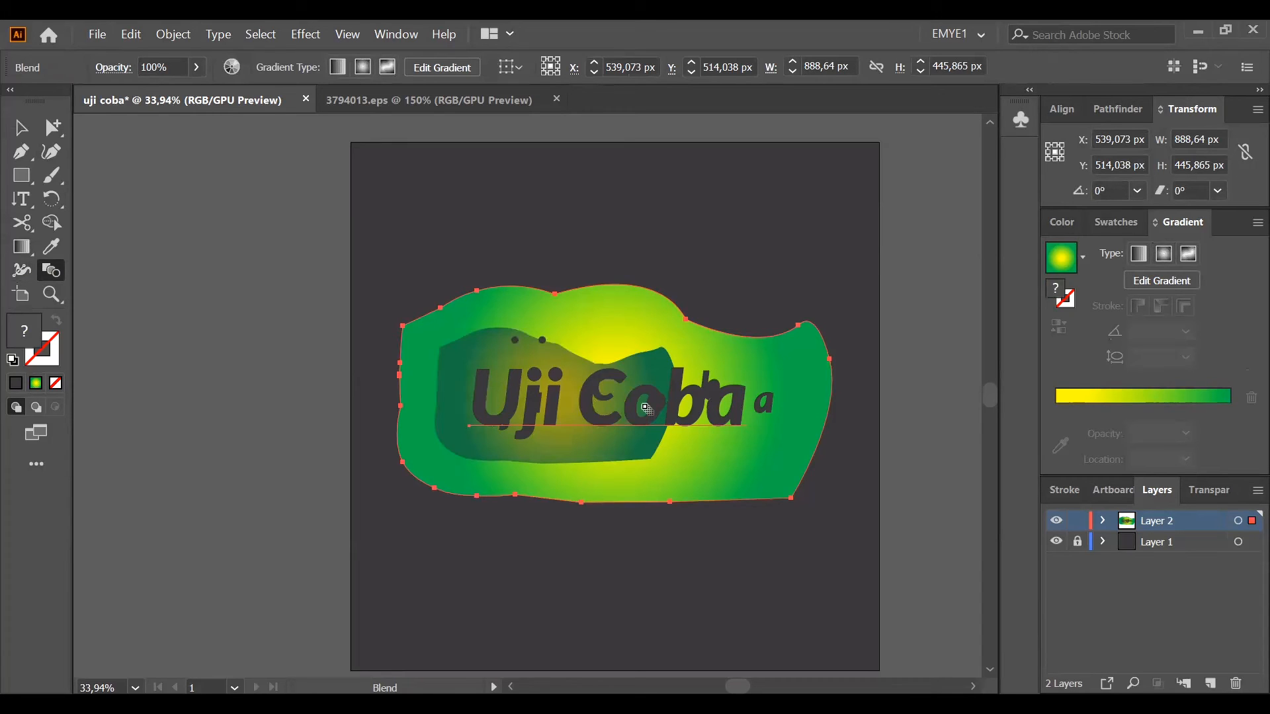
key(ctrl+z)
key(ctrl+z)
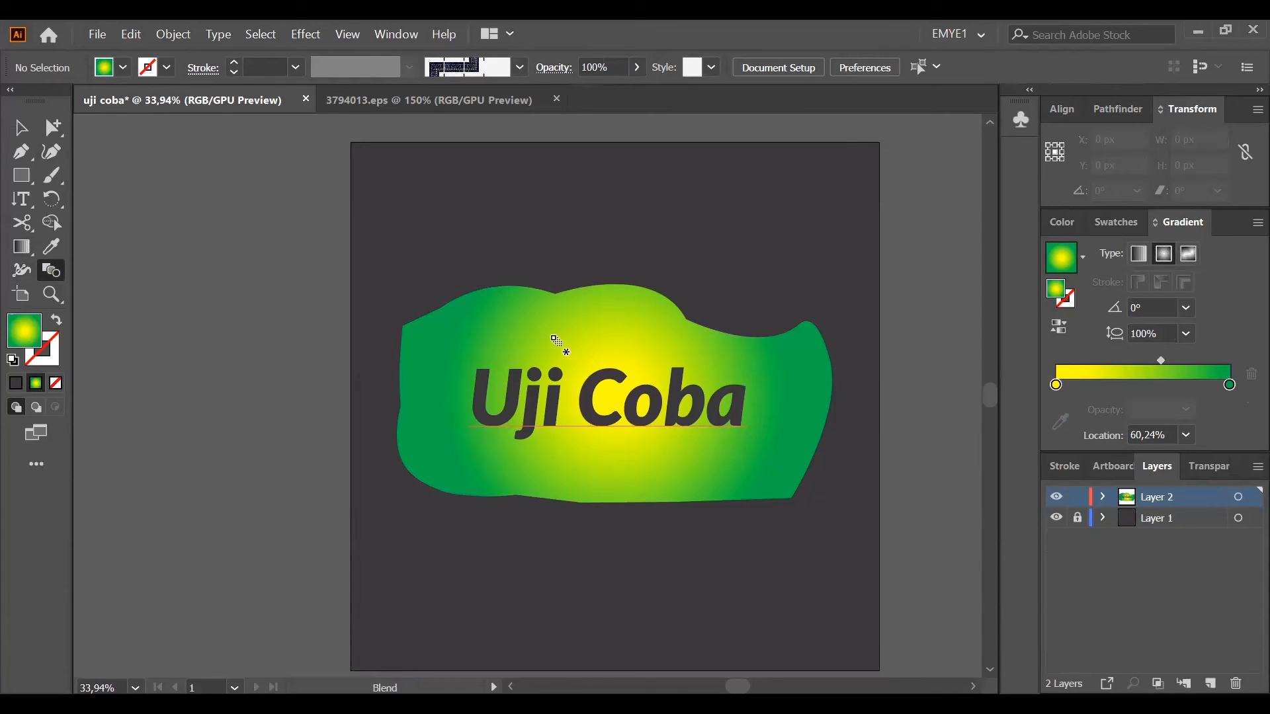
click(501, 415)
click(595, 448)
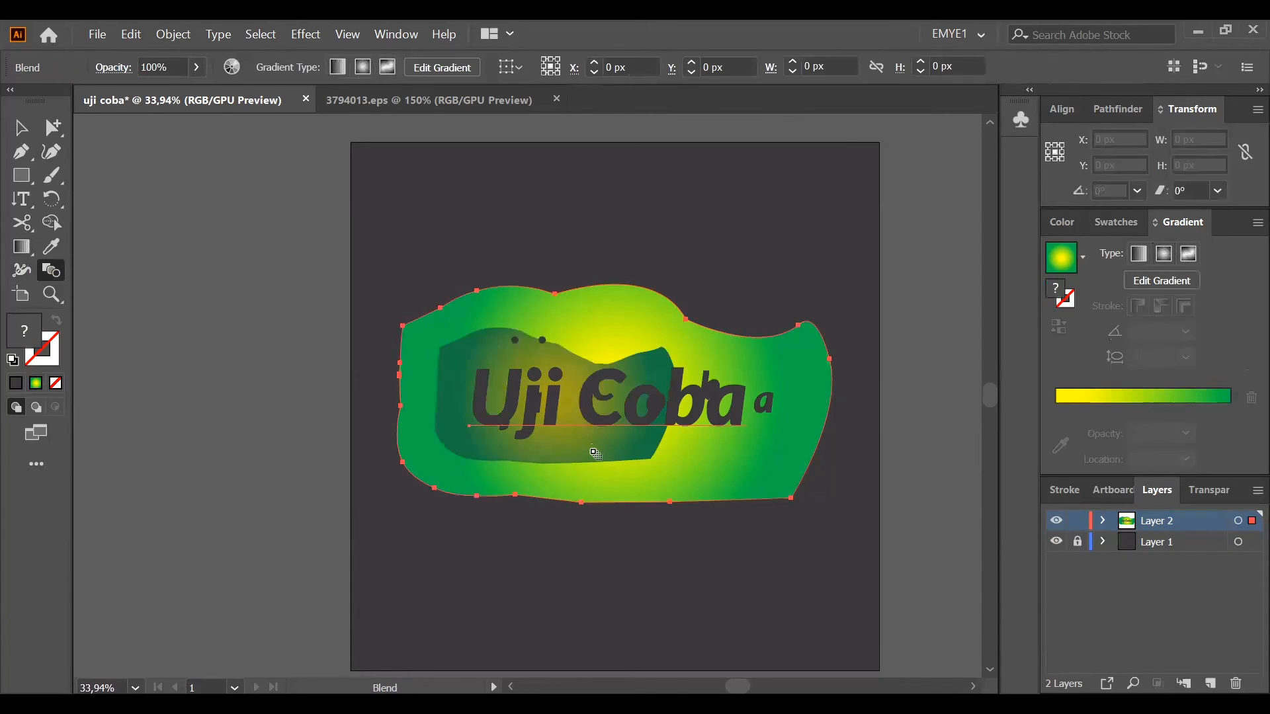
key(ctrl+z)
key(ctrl+z)
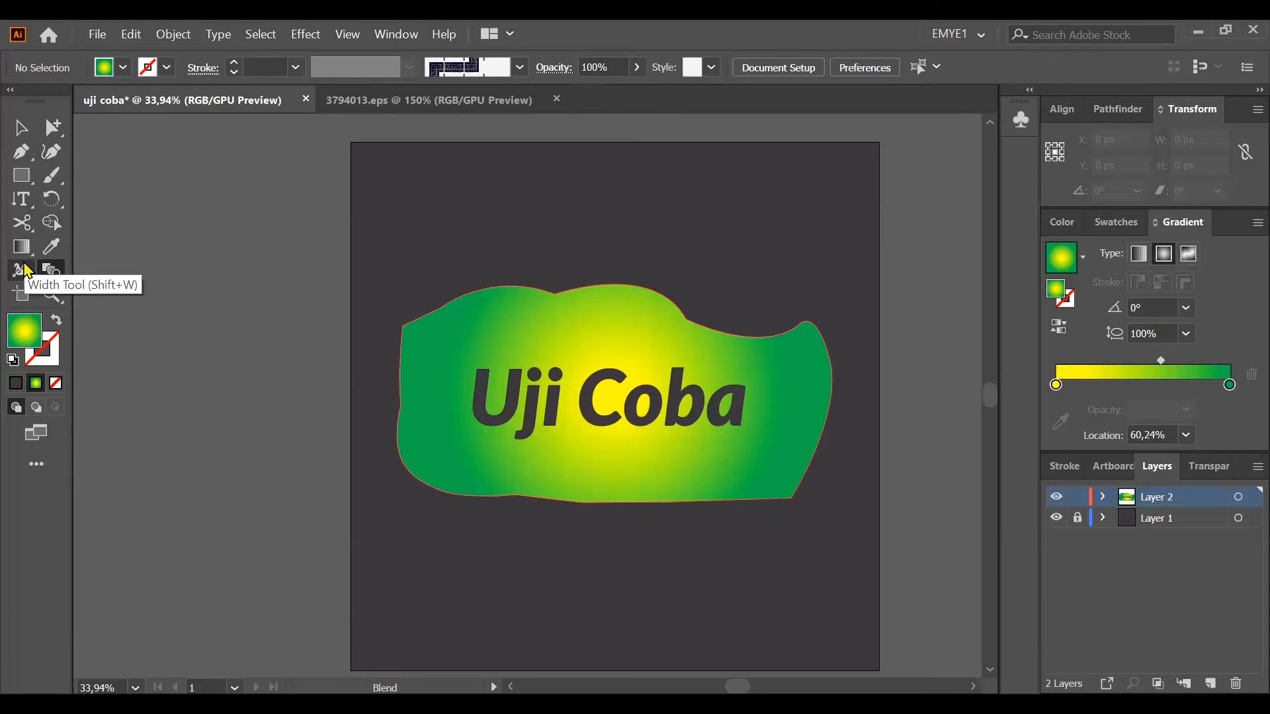
click(27, 271)
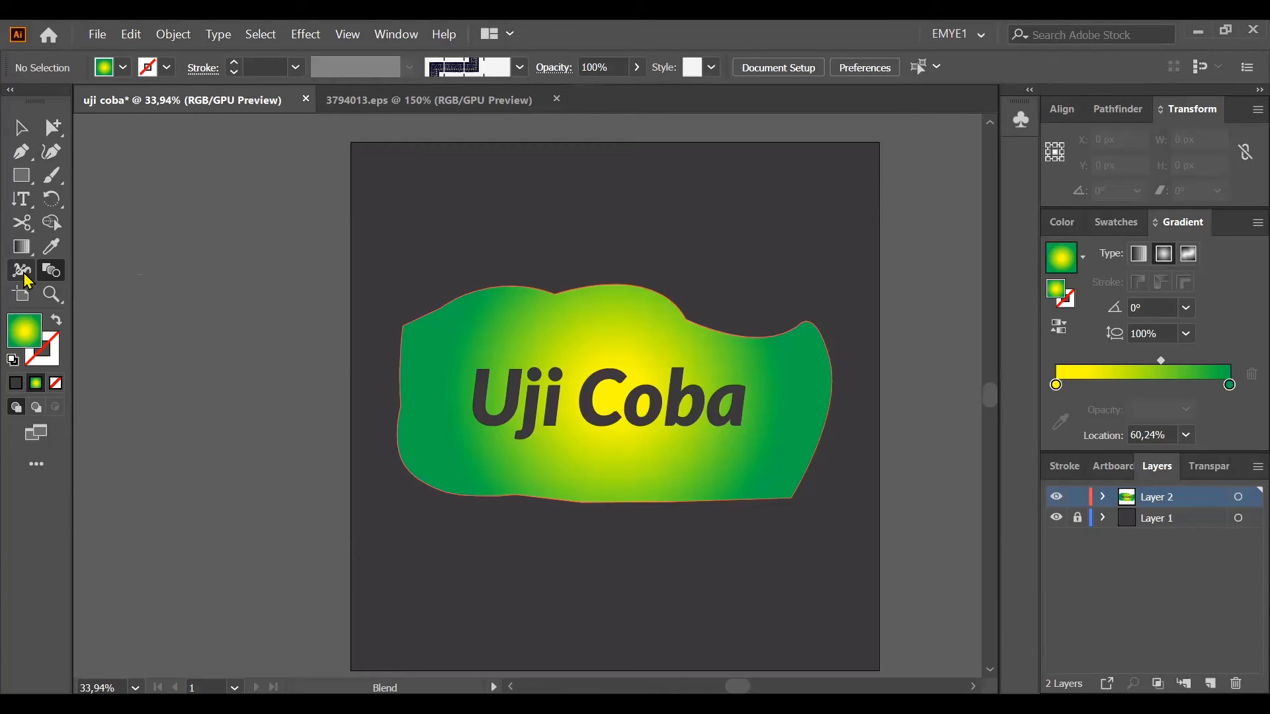
click(25, 278)
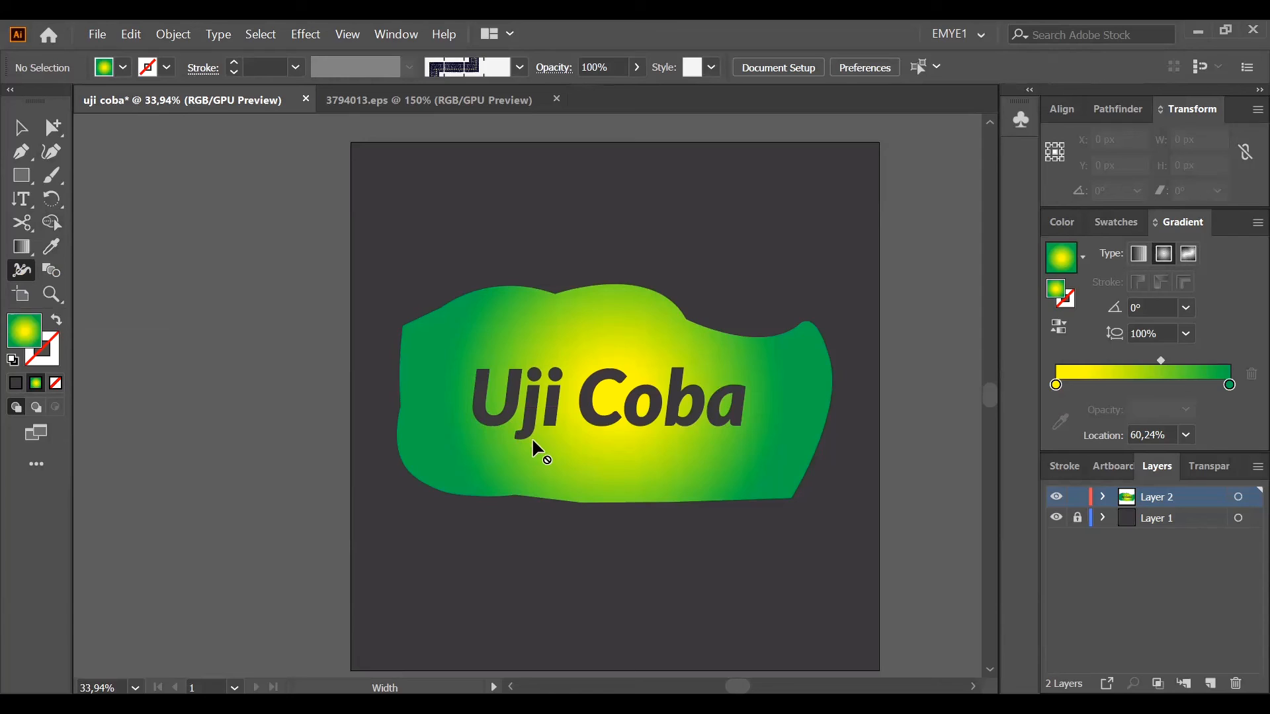
click(51, 271)
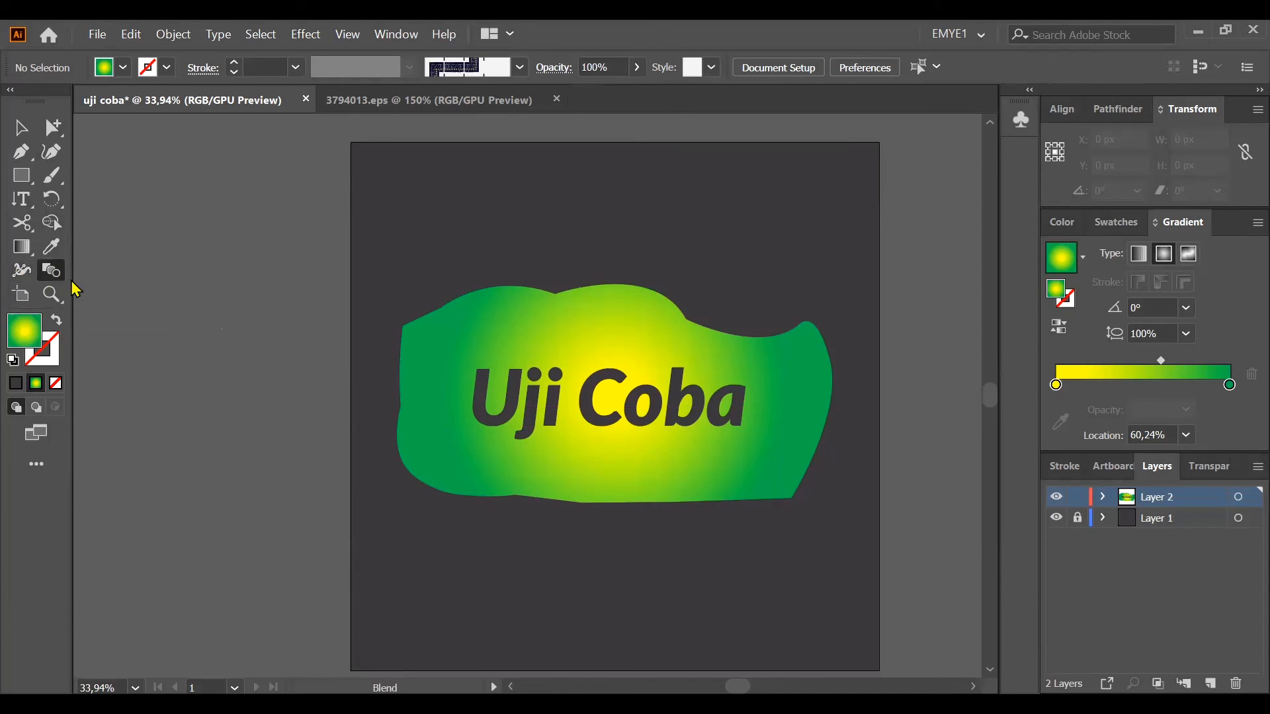
click(31, 273)
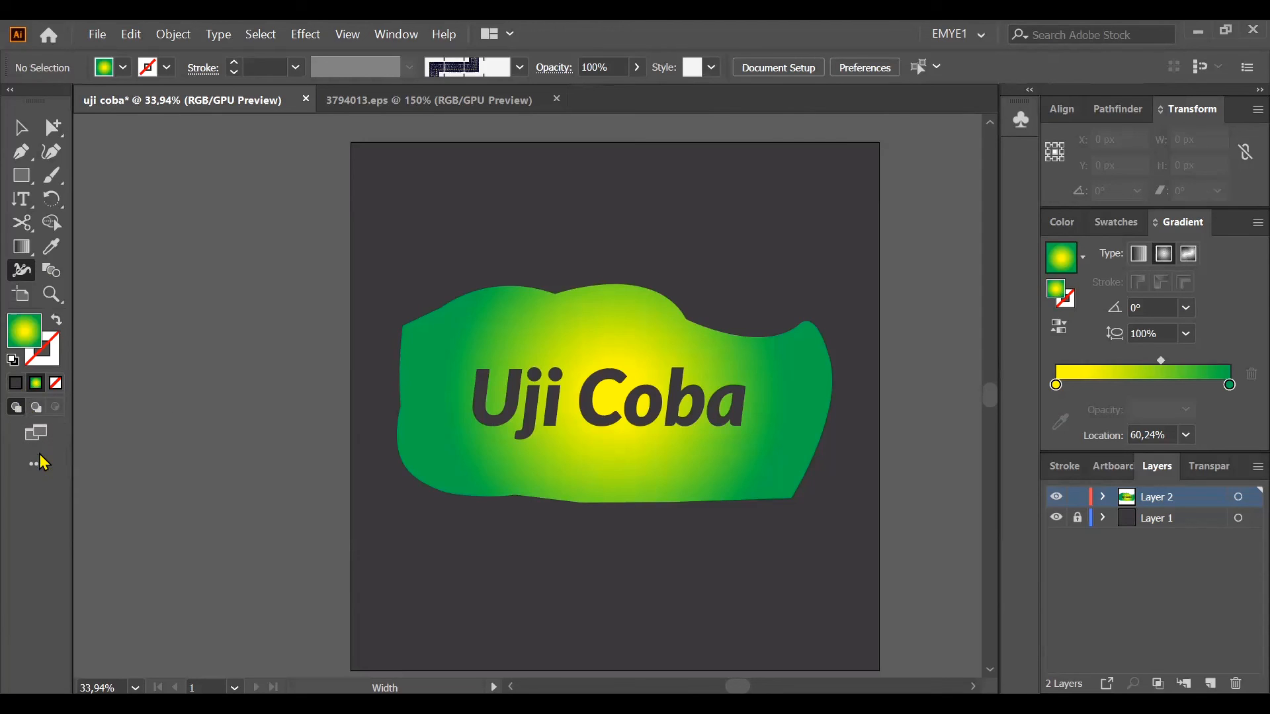
Blend the "Uji Coba" text with the gradient shape once more and undo the blend.
click(53, 272)
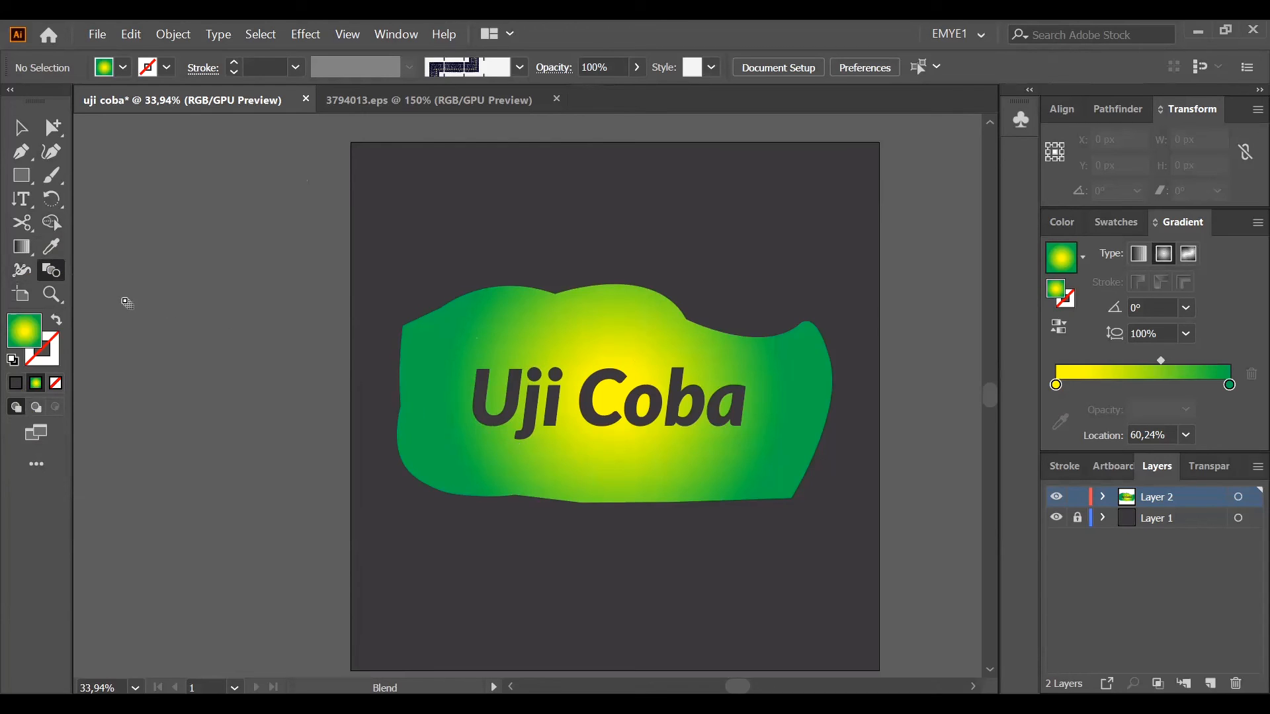
click(527, 422)
click(546, 459)
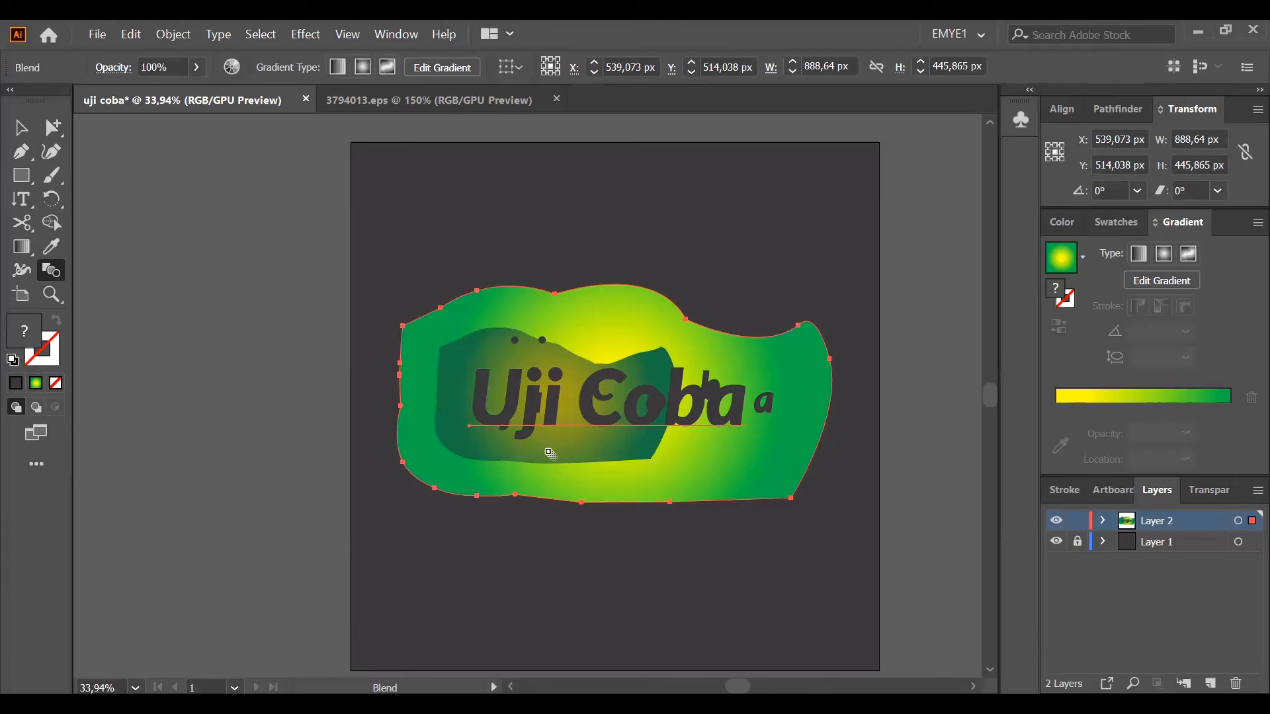
key(ctrl+z)
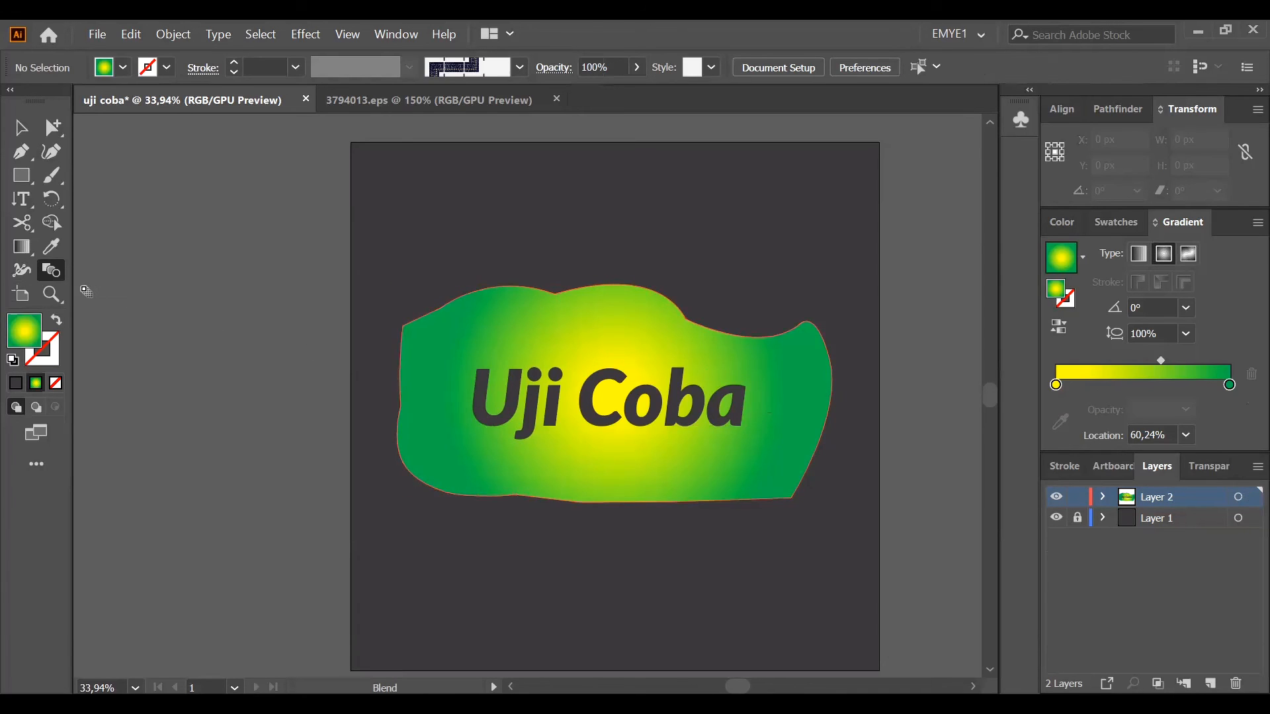
Set the artboard's height to 1920 px with the Artboard tool, return to the Selection tool and undo the resize.
click(30, 302)
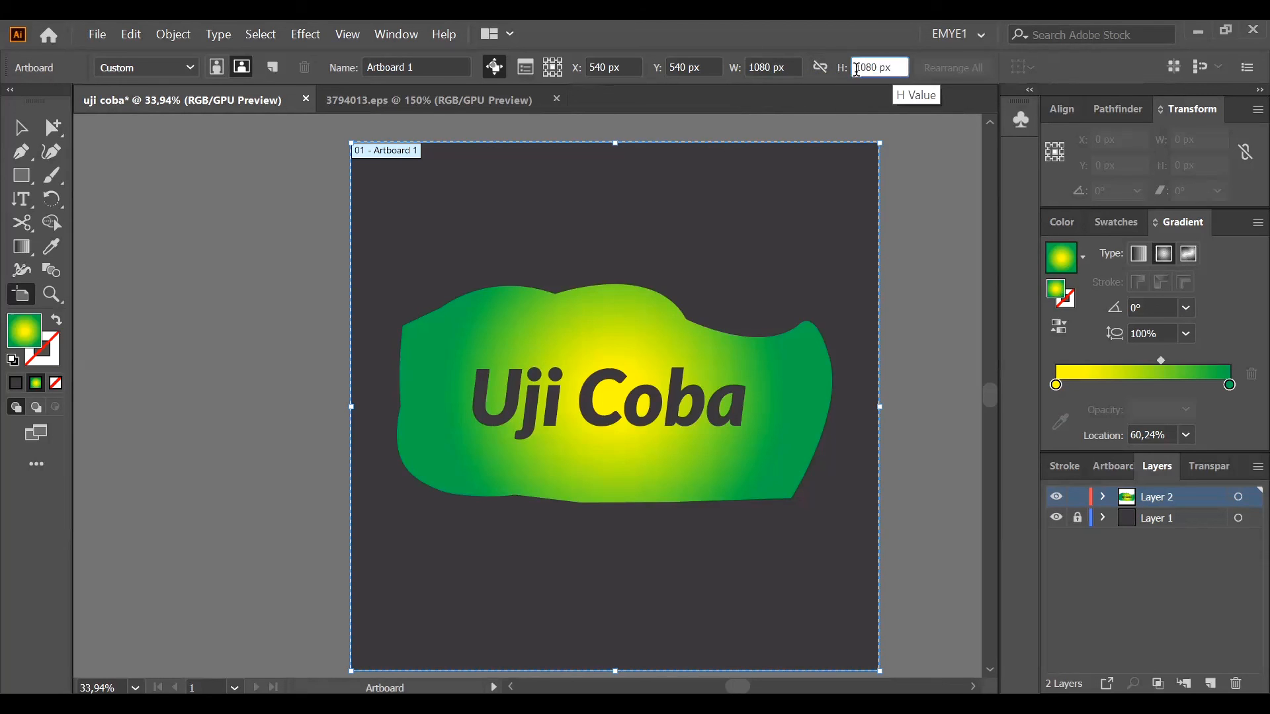
click(891, 69)
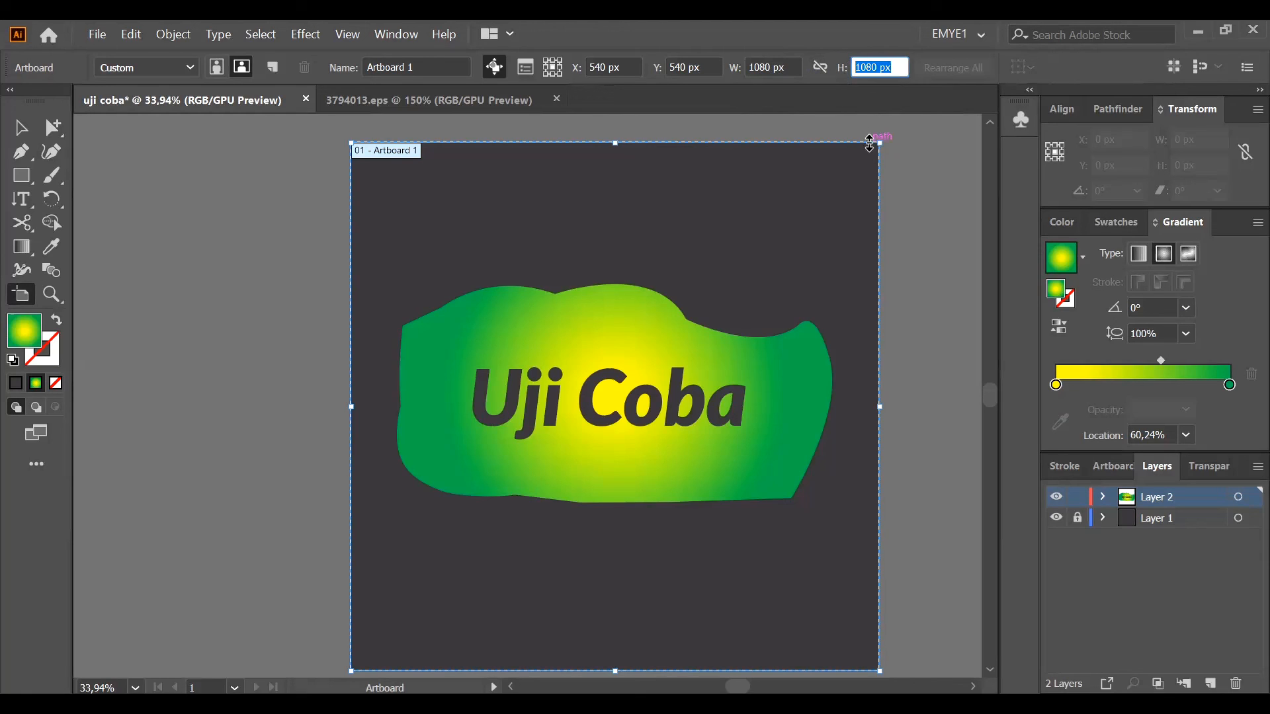
text(1920)
key(Return)
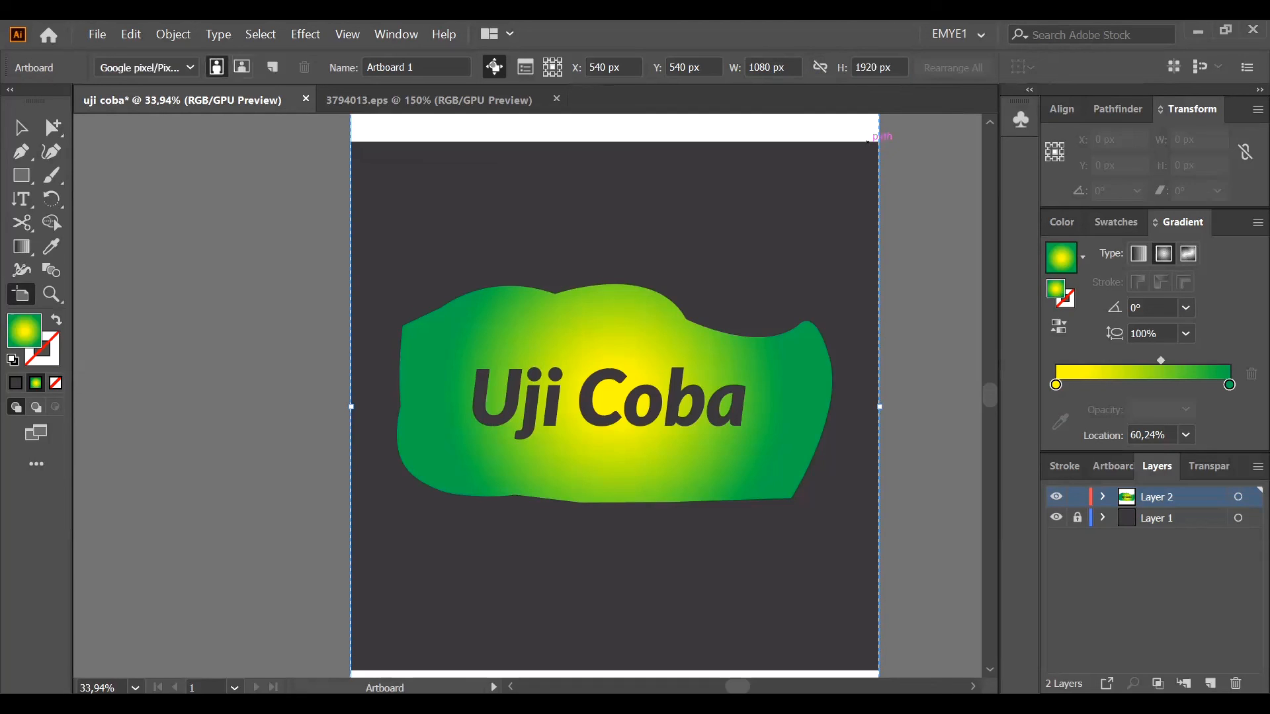
key(ctrl+minus)
key(ctrl+minus)
key(ctrl+minus)
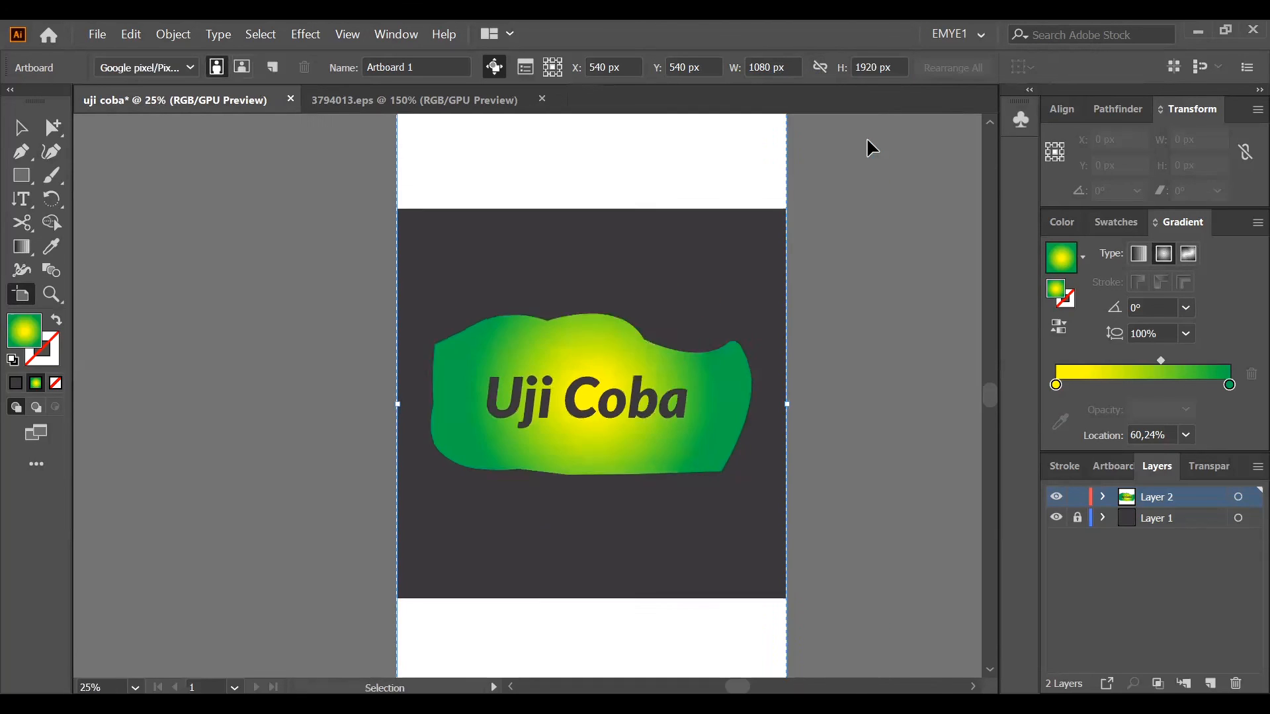
key(ctrl+plus)
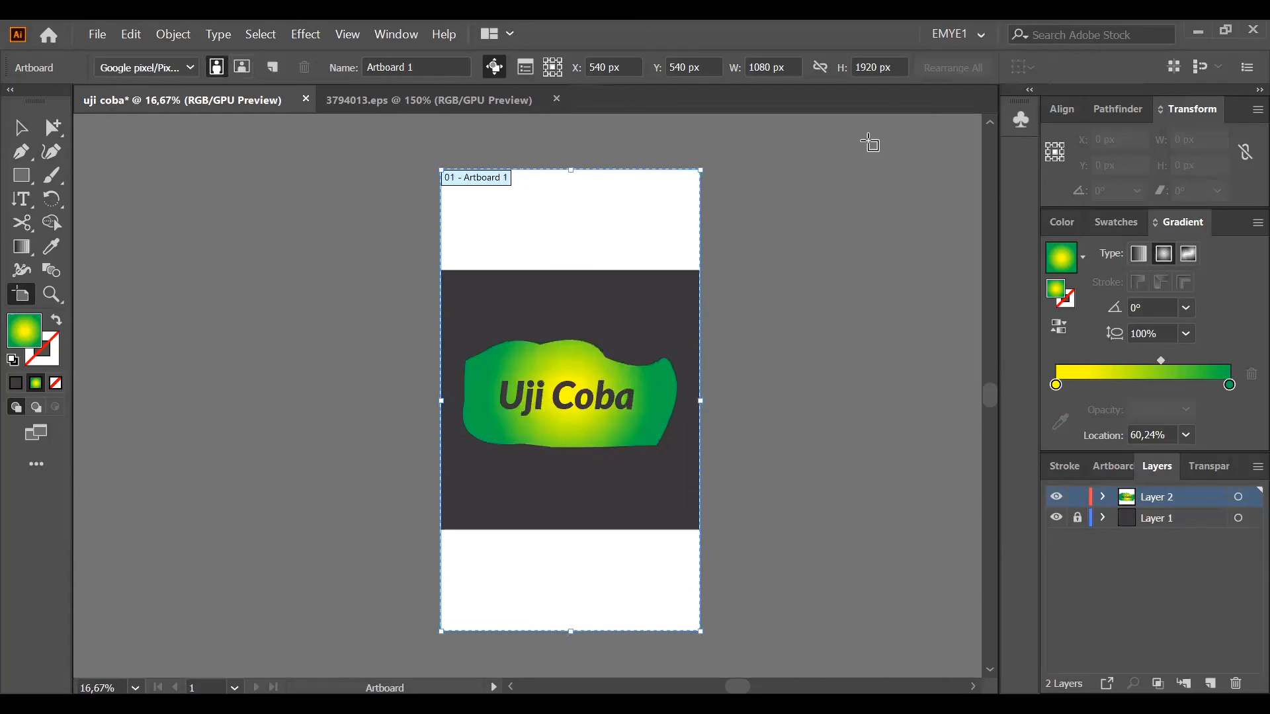
click(22, 129)
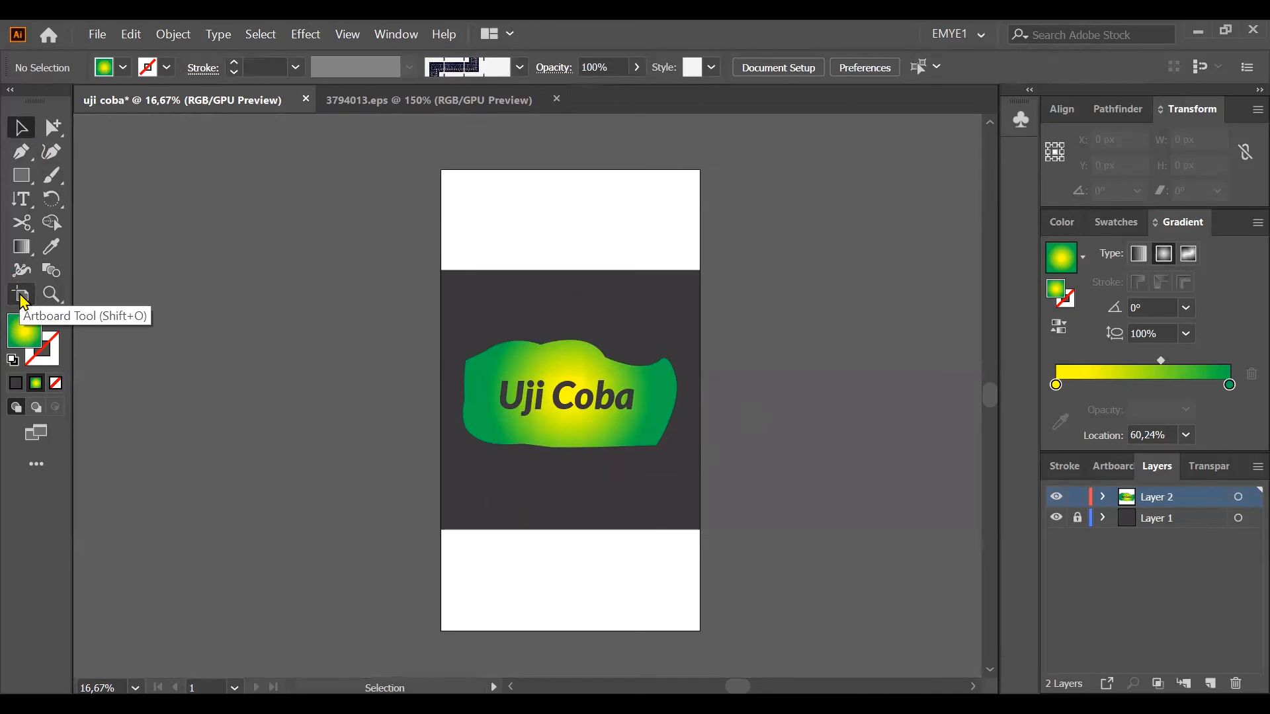
key(ctrl+z)
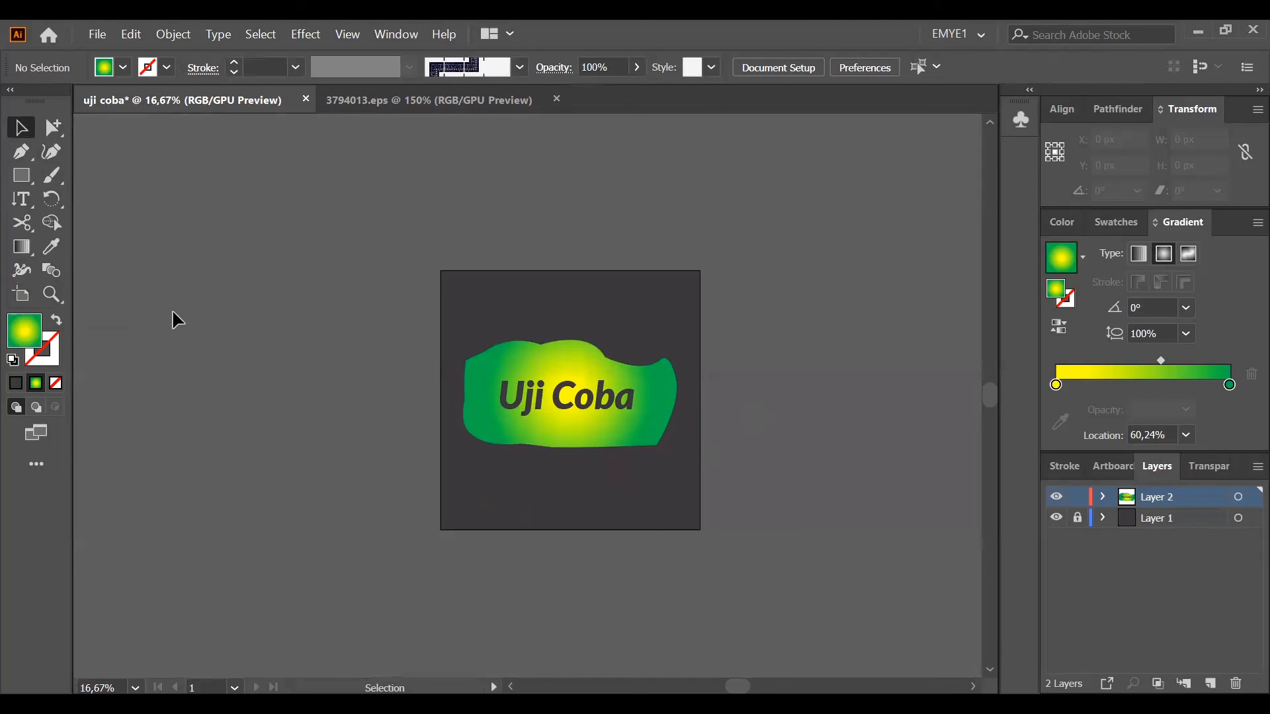
Zoom in on the "Uji Coba" artwork to 66.67% with the Zoom tool.
right_click(59, 302)
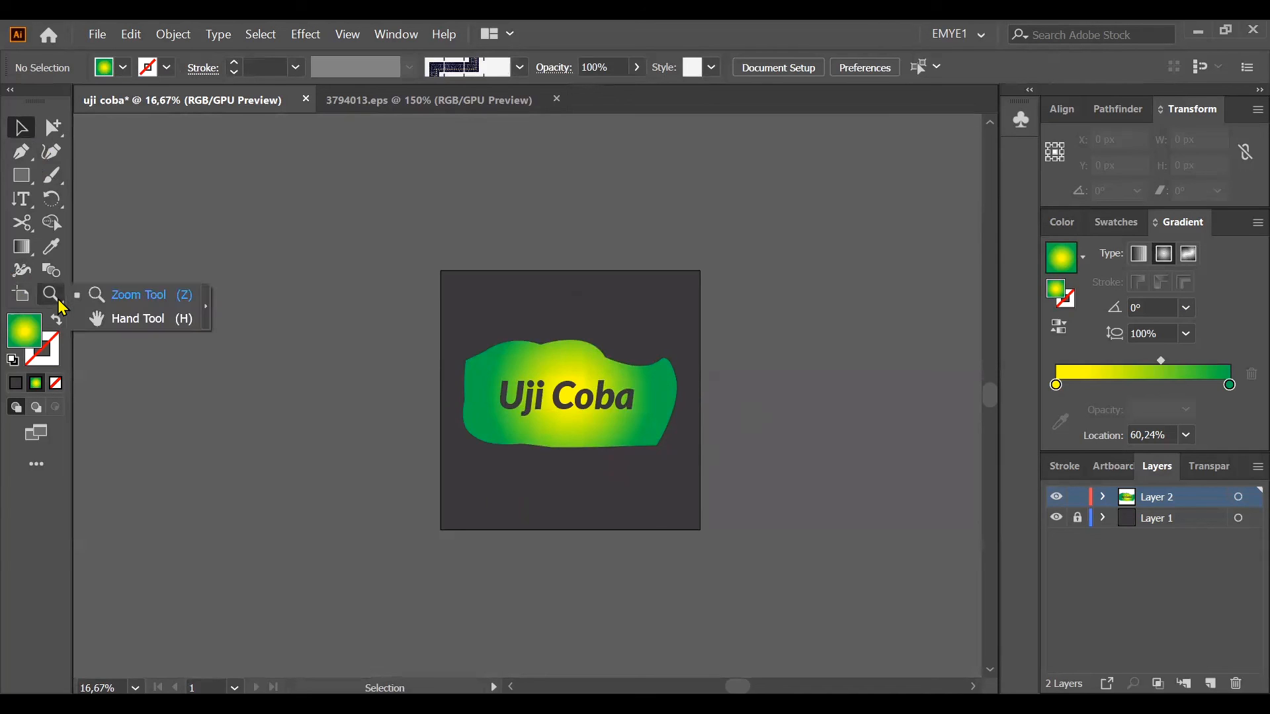
click(138, 303)
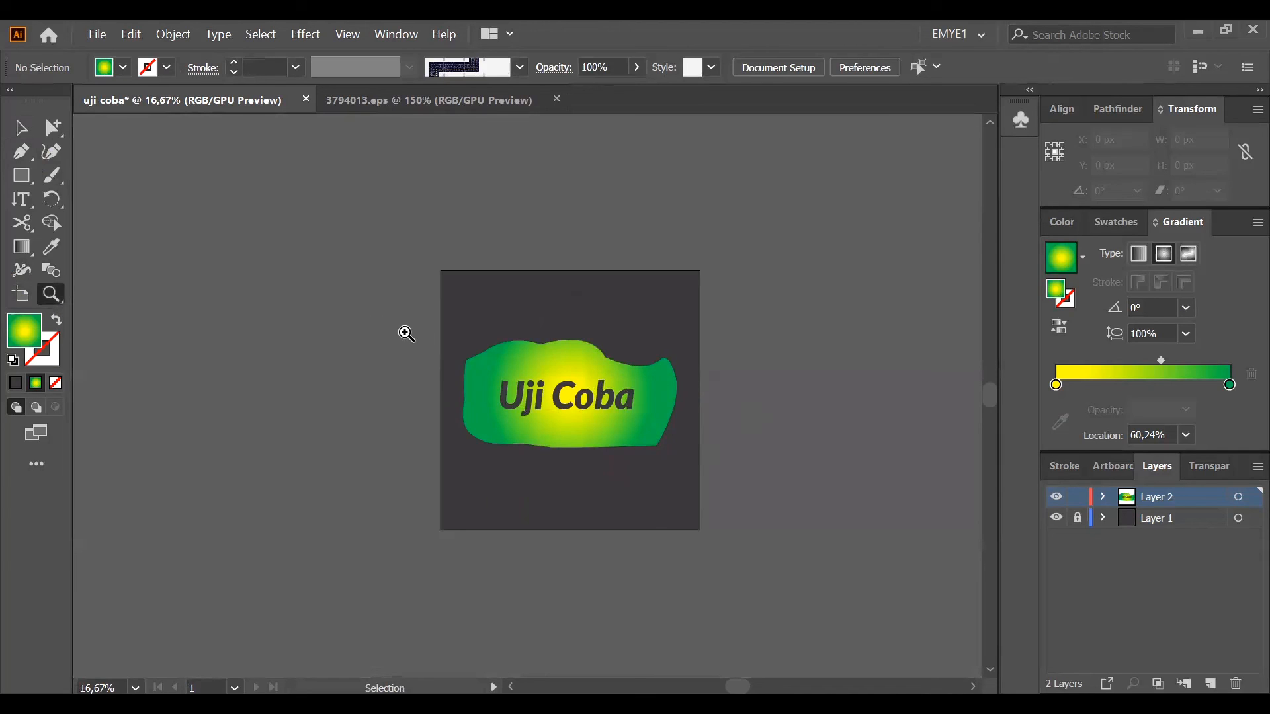
click(581, 377)
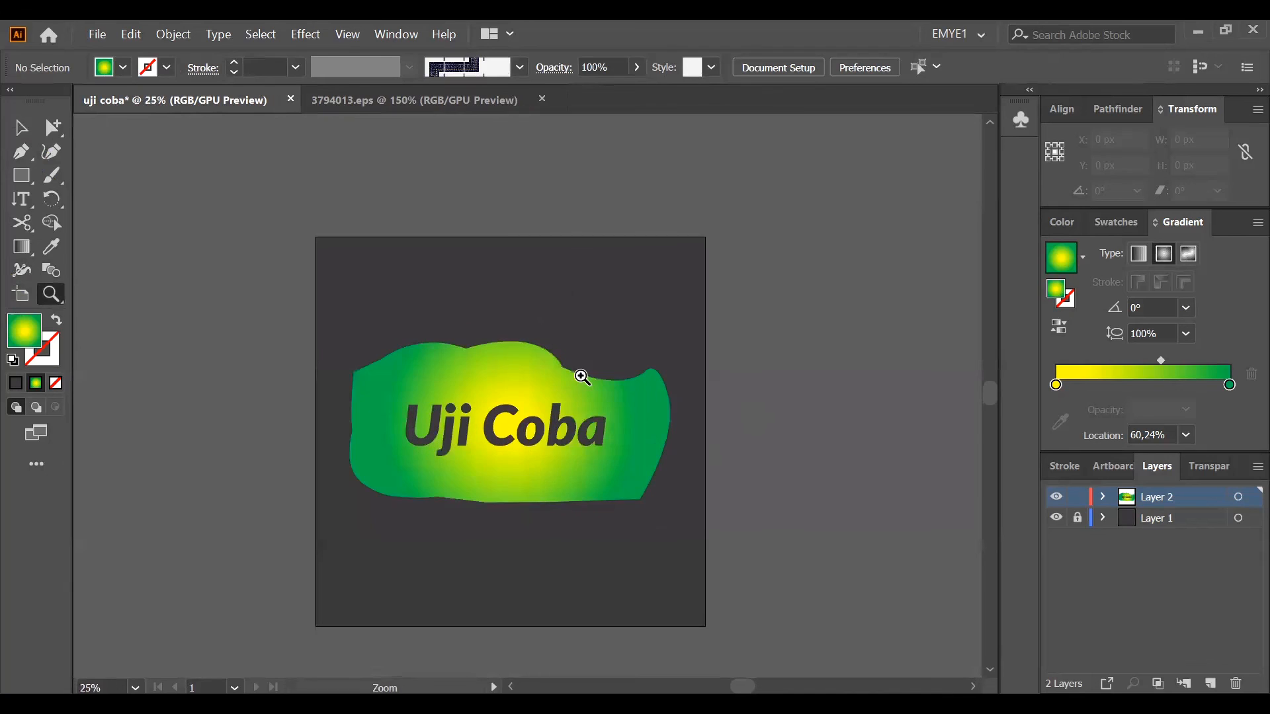
click(516, 382)
click(515, 388)
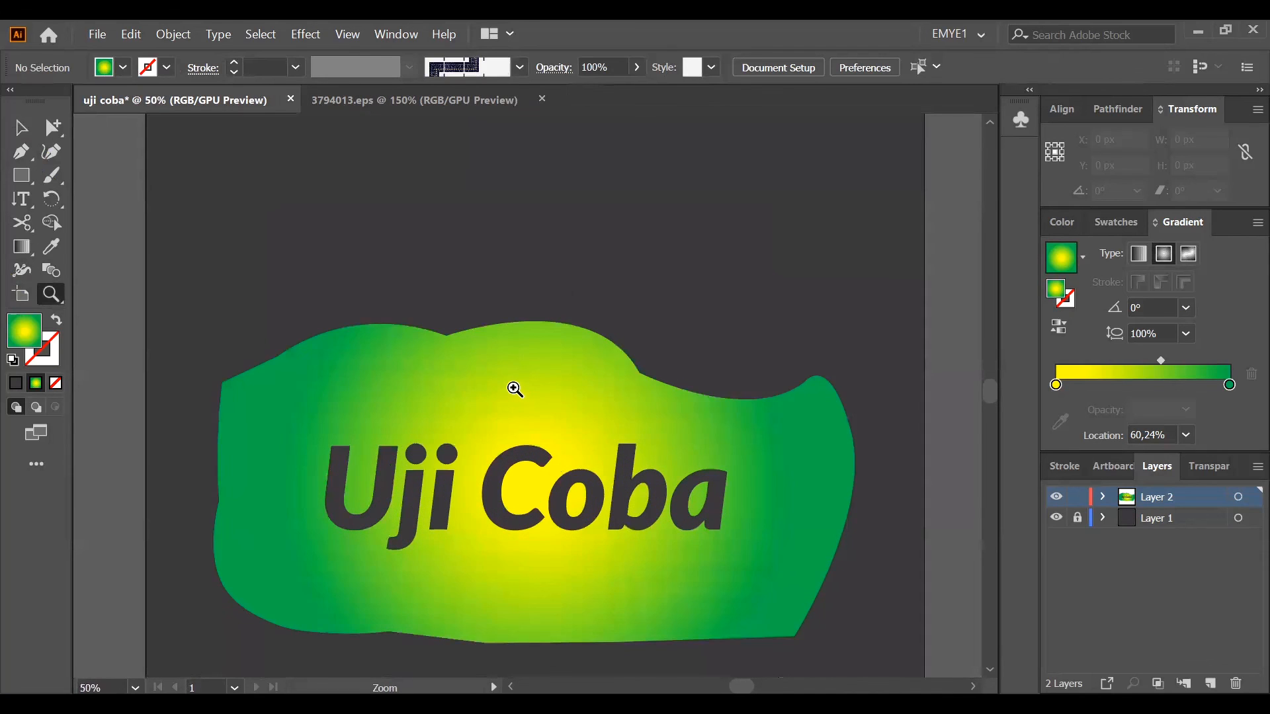
click(515, 389)
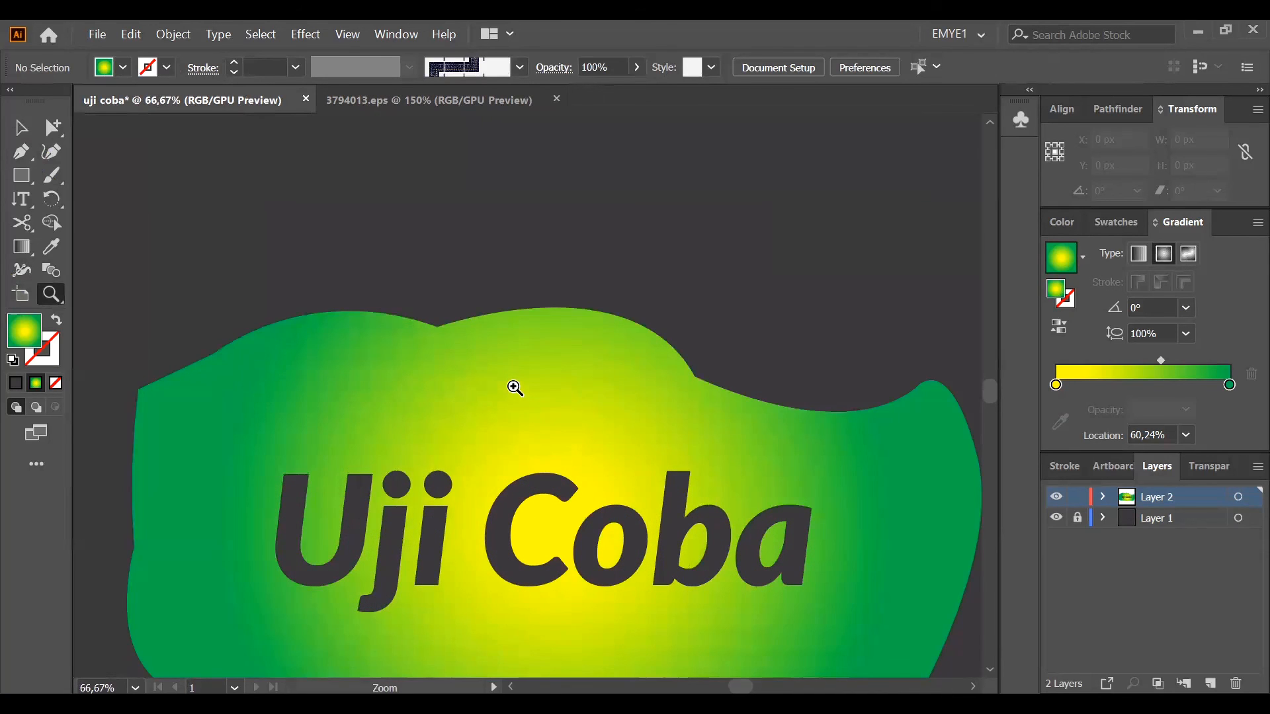
scroll(515, 389, down, 1)
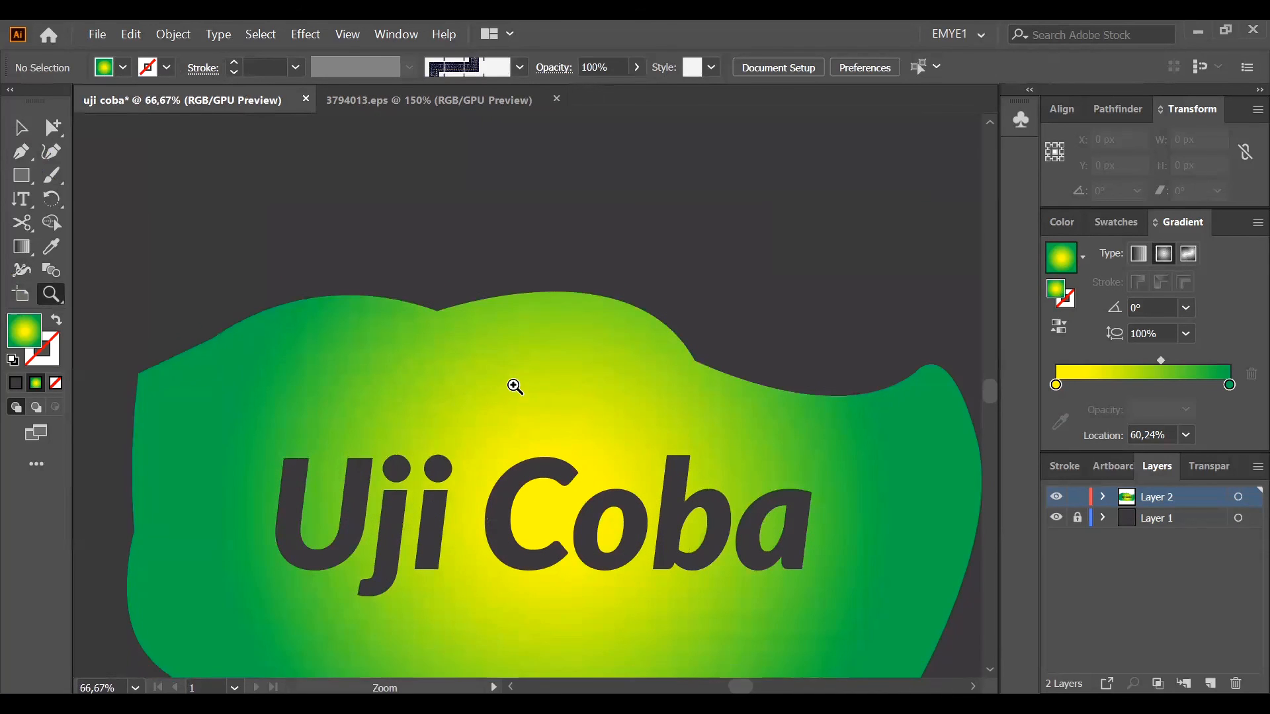
Zoom out in two stages to 33.33% so the whole artboard can be viewed.
right_click(557, 292)
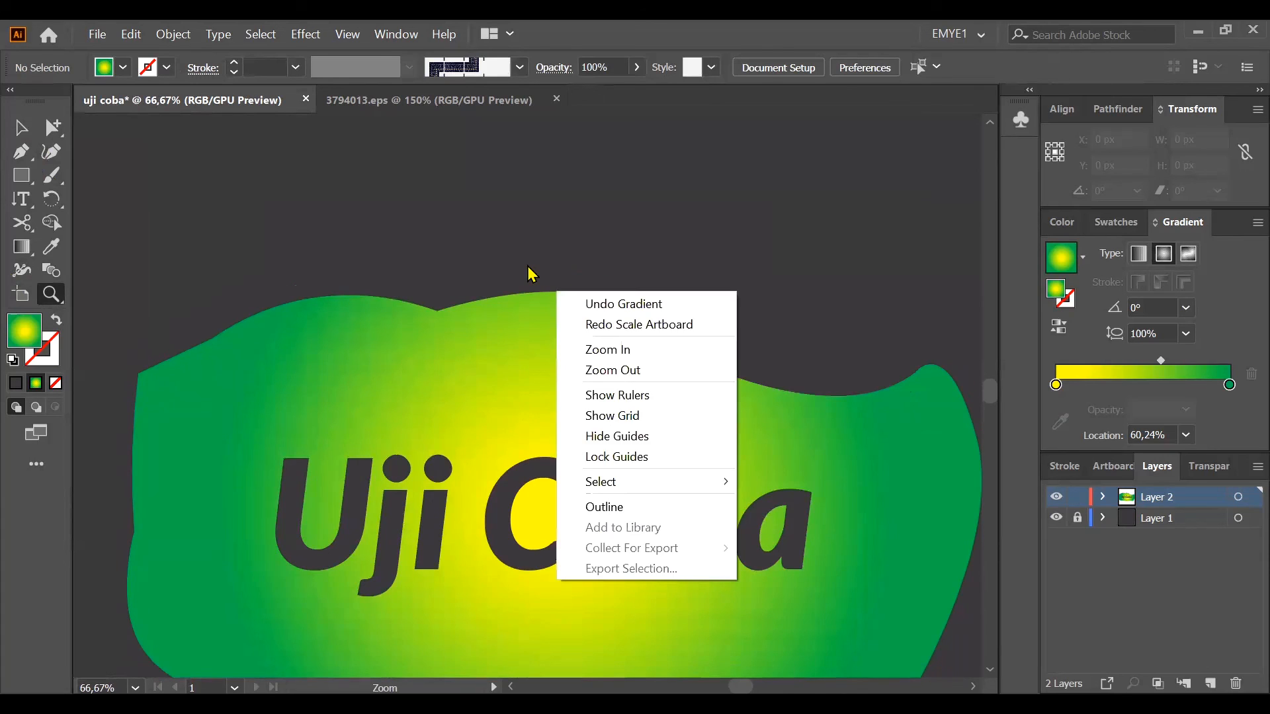
click(603, 374)
right_click(599, 338)
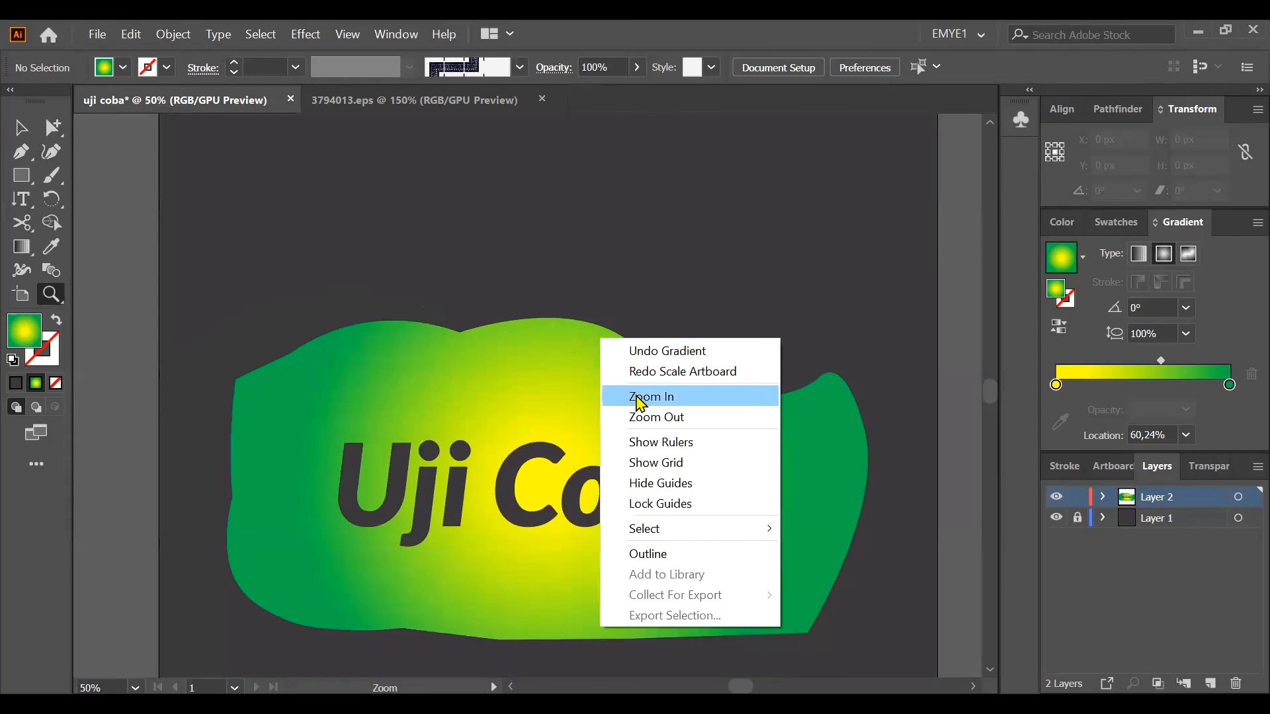
click(634, 416)
scroll(611, 291, down, 3)
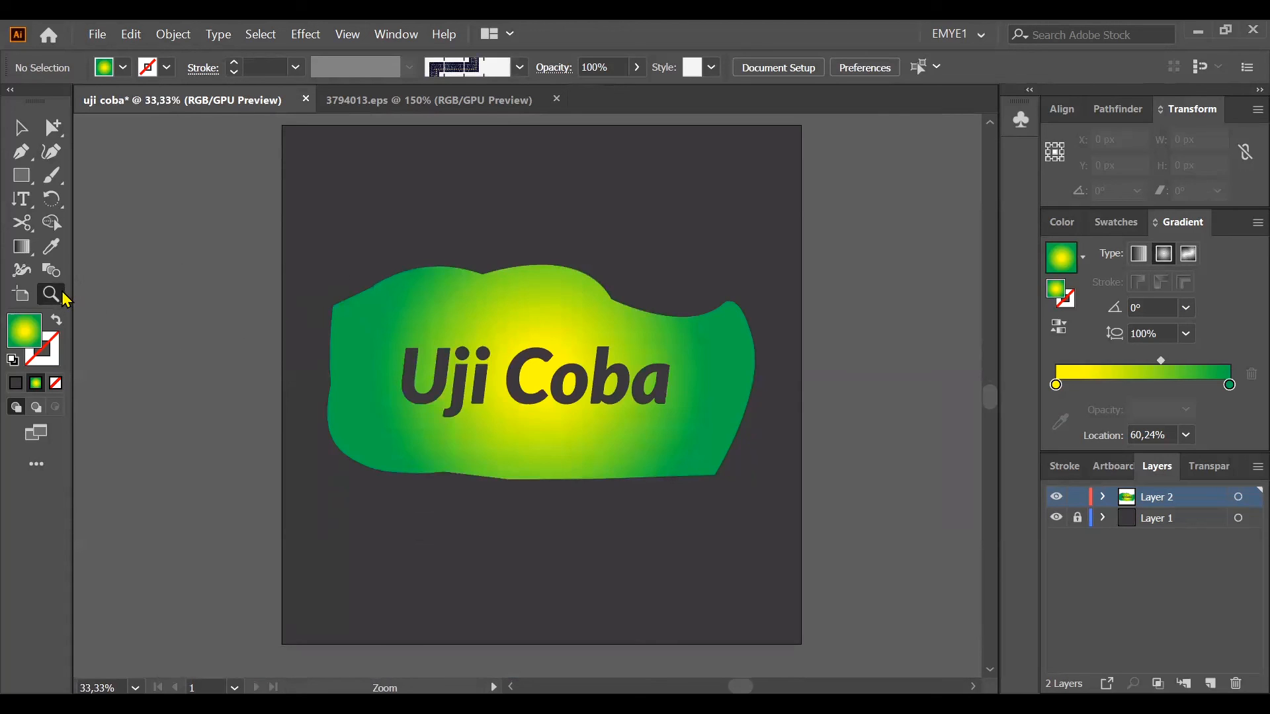
Switch to the Hand tool and shift the view of the artboard slightly.
drag(66, 298, 112, 325)
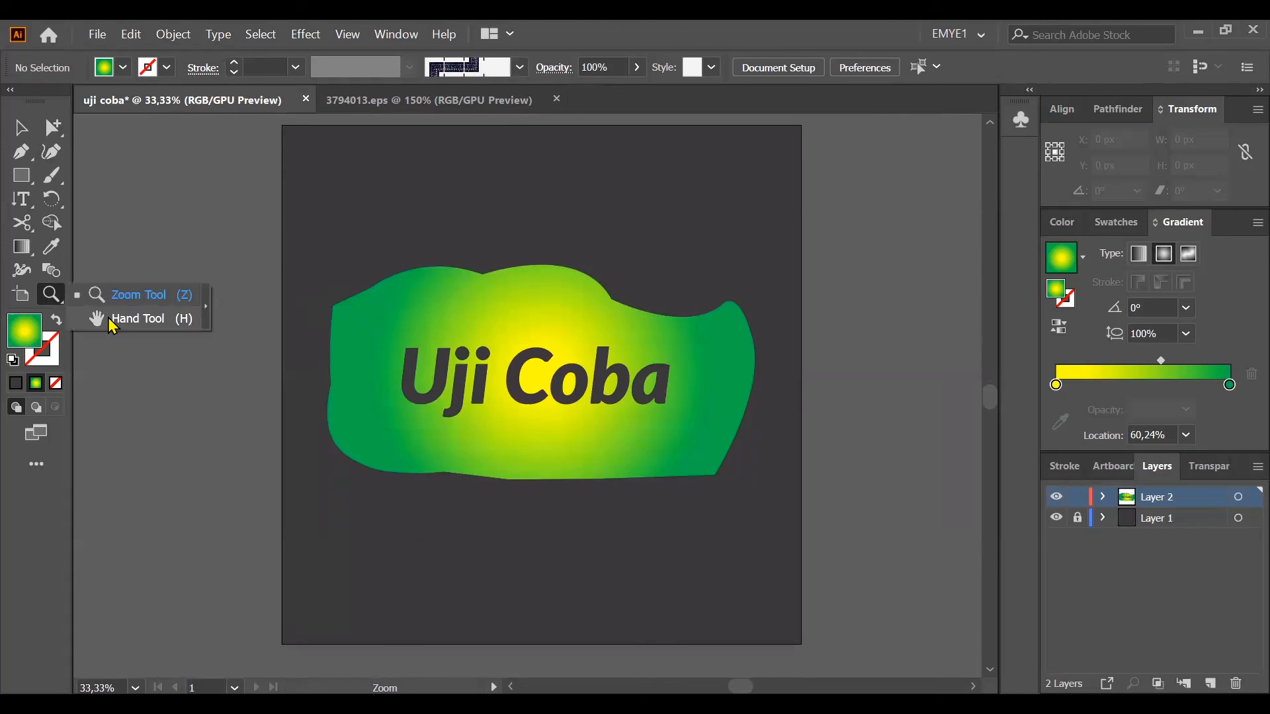
click(113, 325)
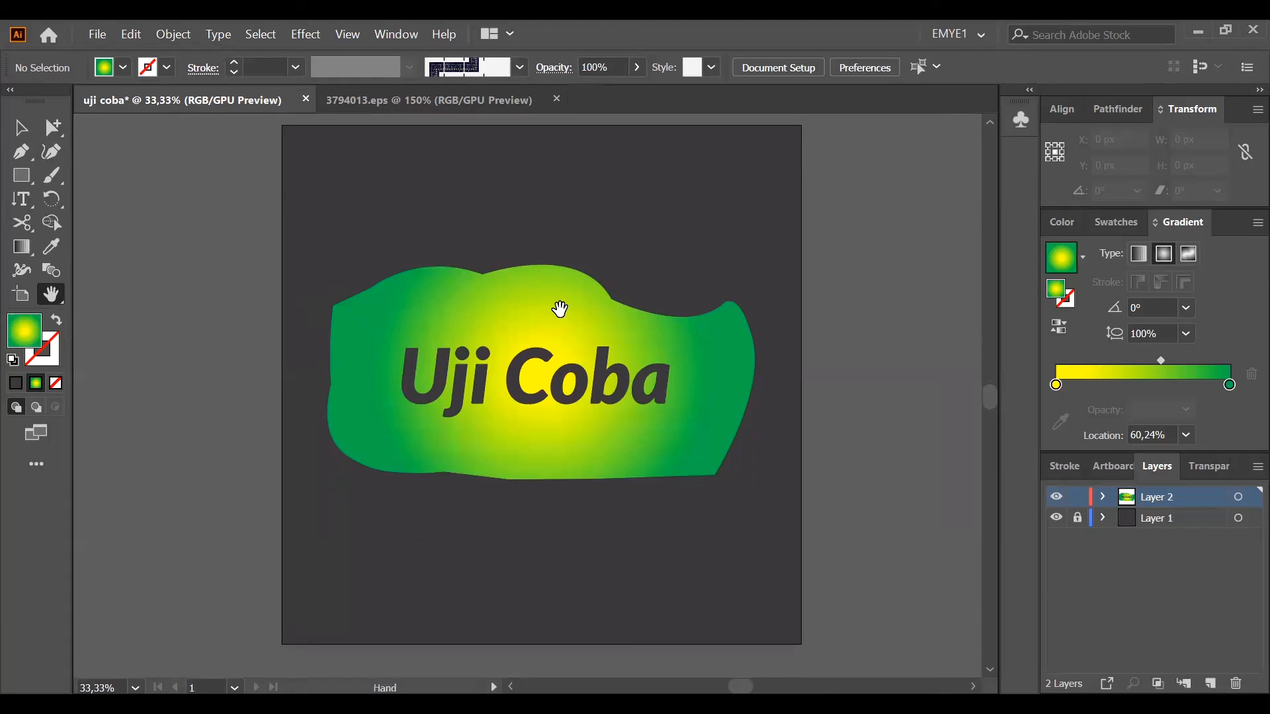
scroll(558, 308, down, 1)
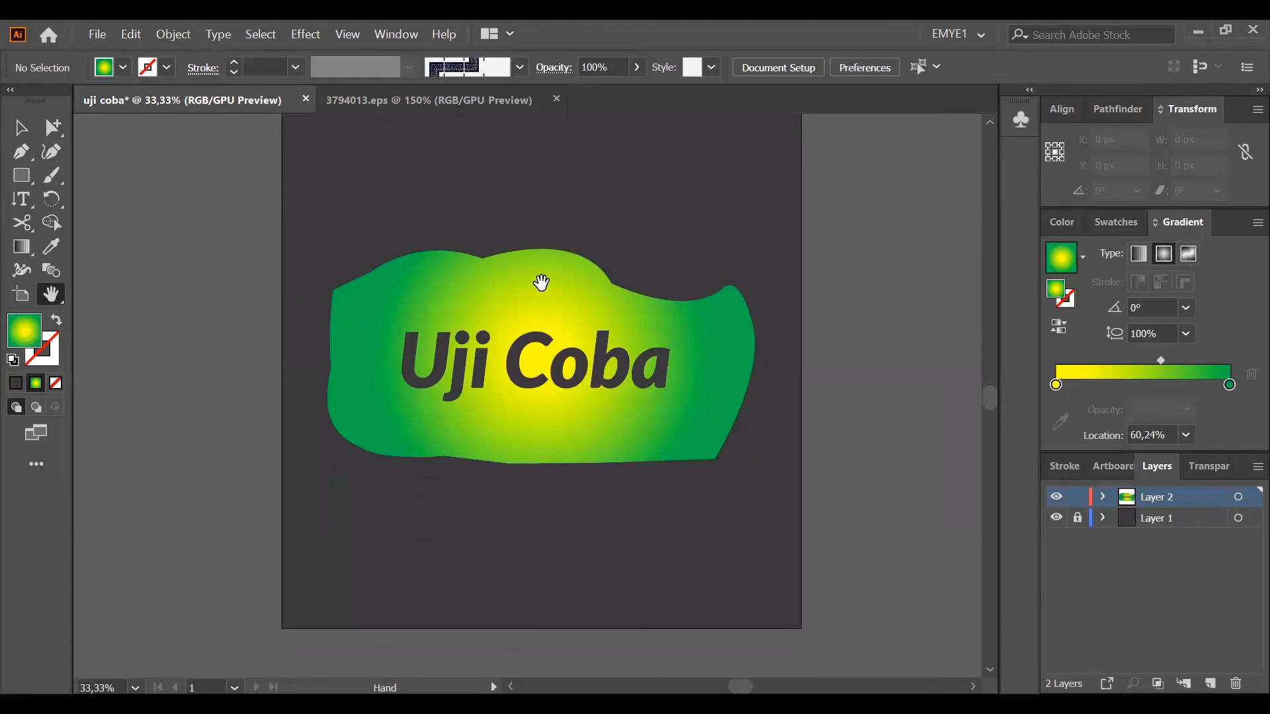
Switch the fill from the gradient to a solid color and set it to blue 3C1FFF.
scroll(540, 283, up, 1)
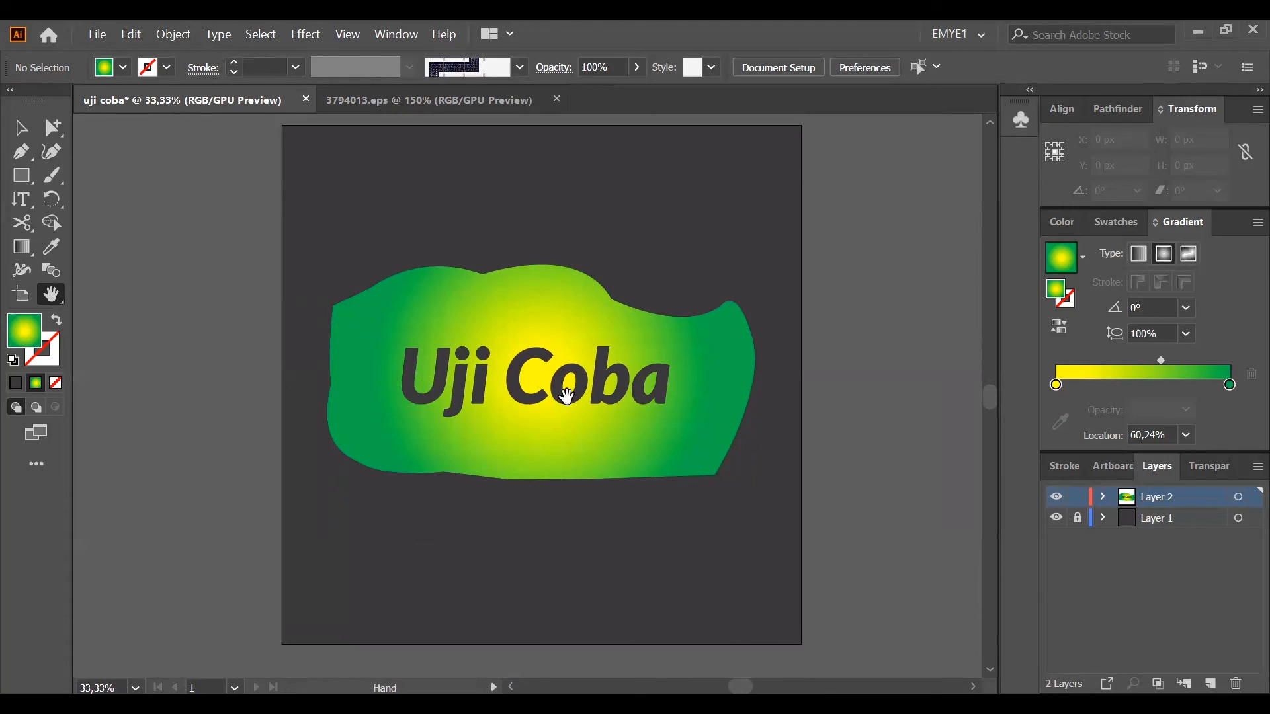
drag(478, 338, 511, 318)
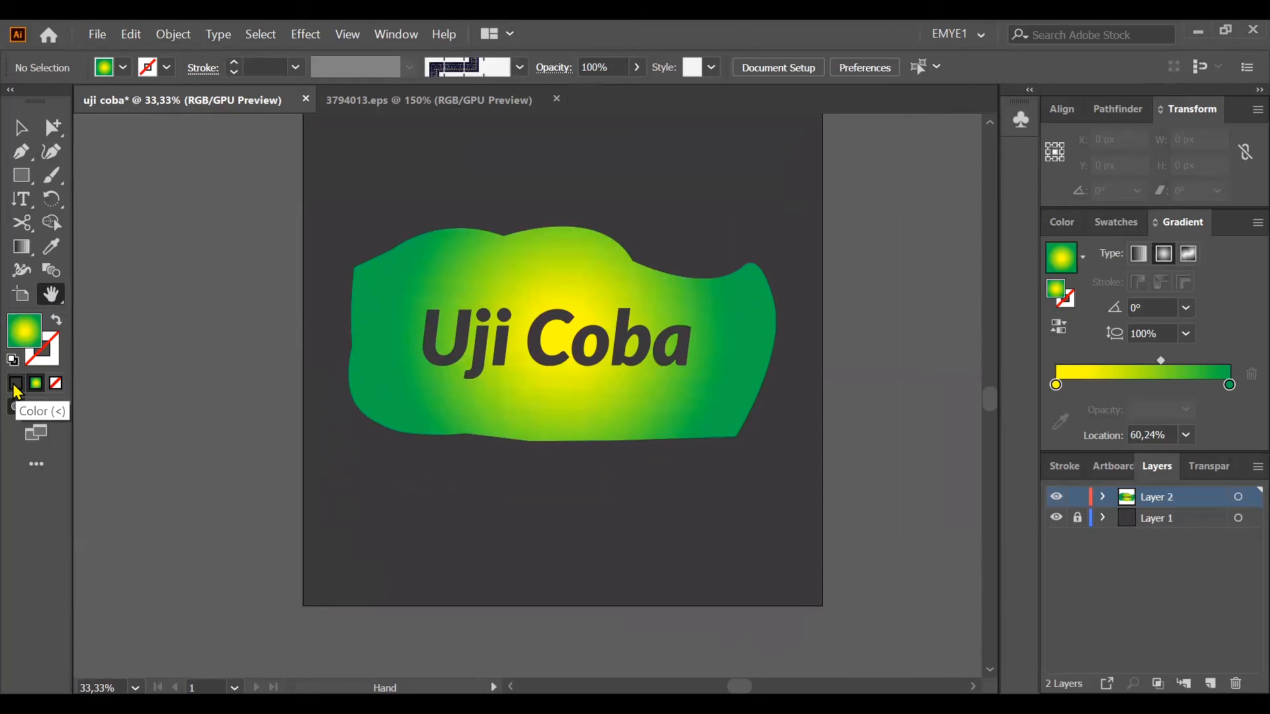
click(16, 390)
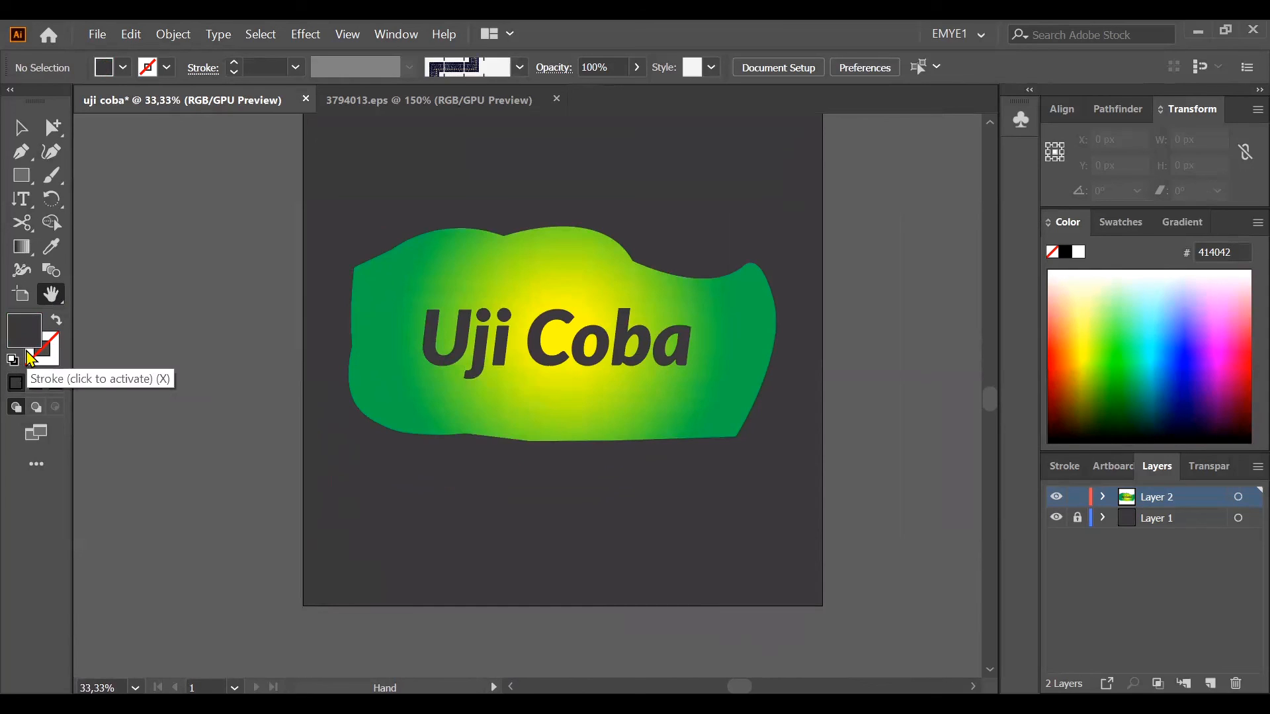
click(30, 357)
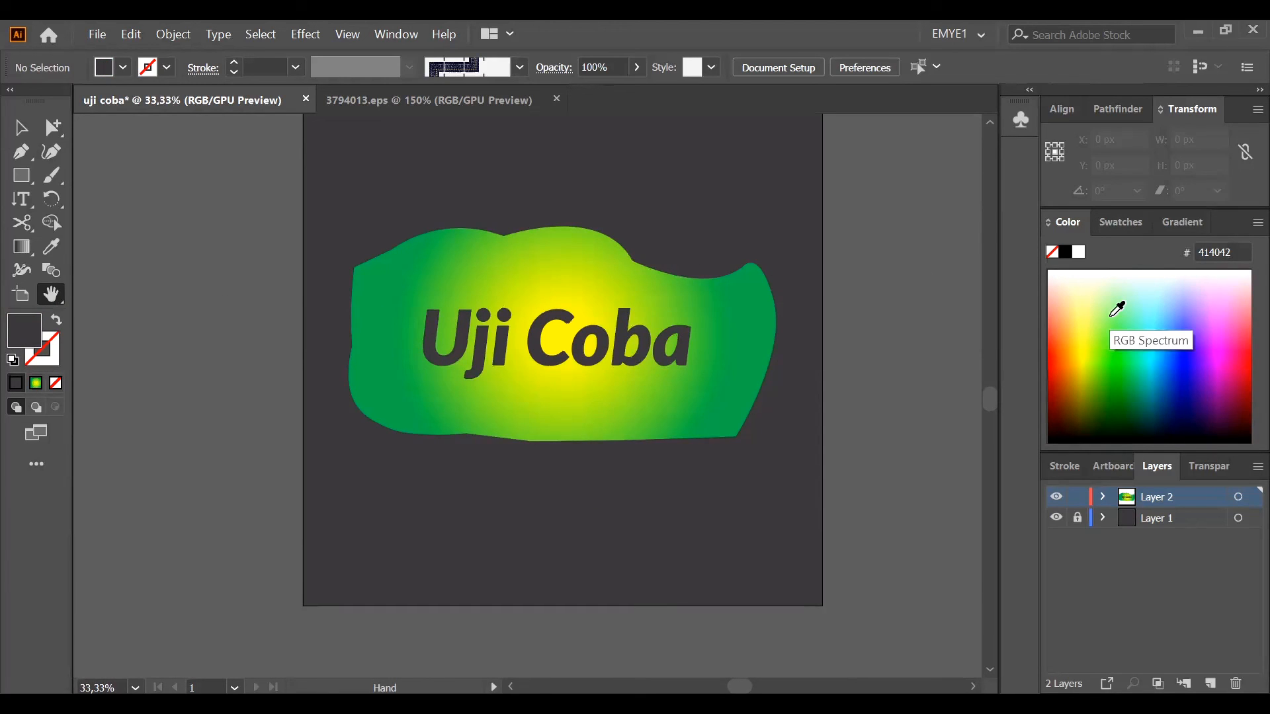
click(1194, 337)
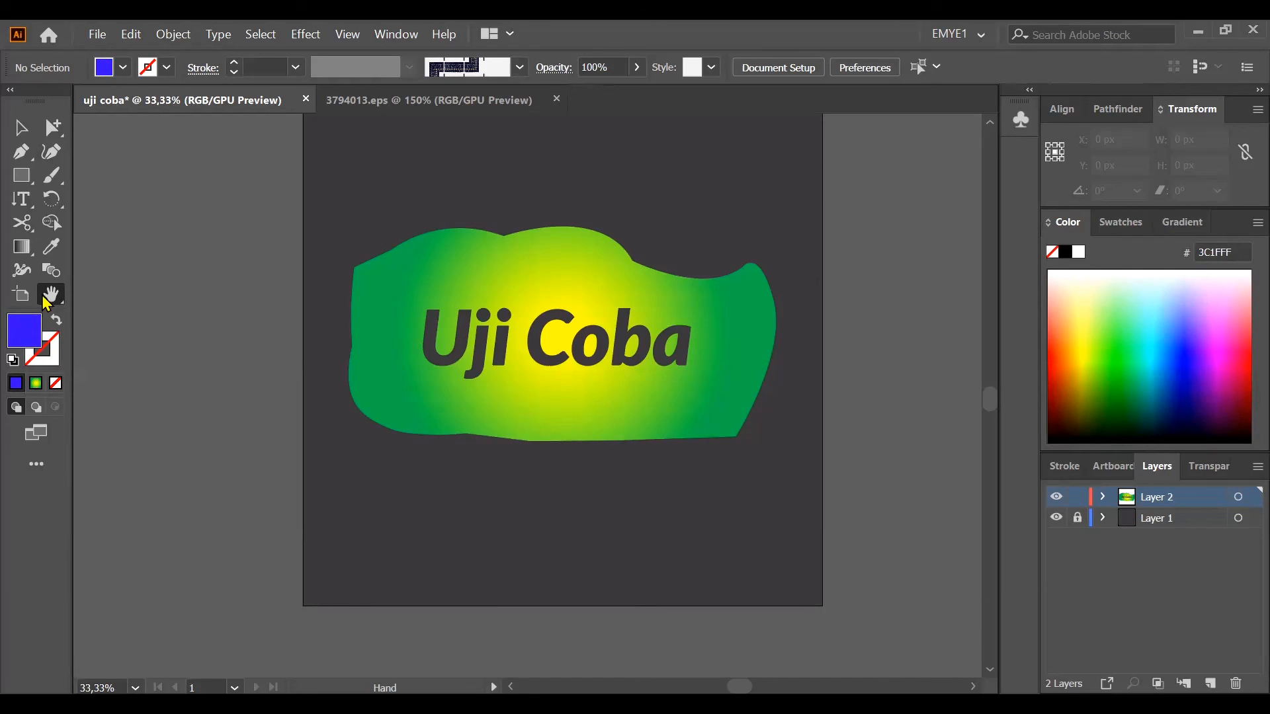
Draw two blue ellipses beside the freeform shape with the Ellipse tool and undo both.
right_click(21, 179)
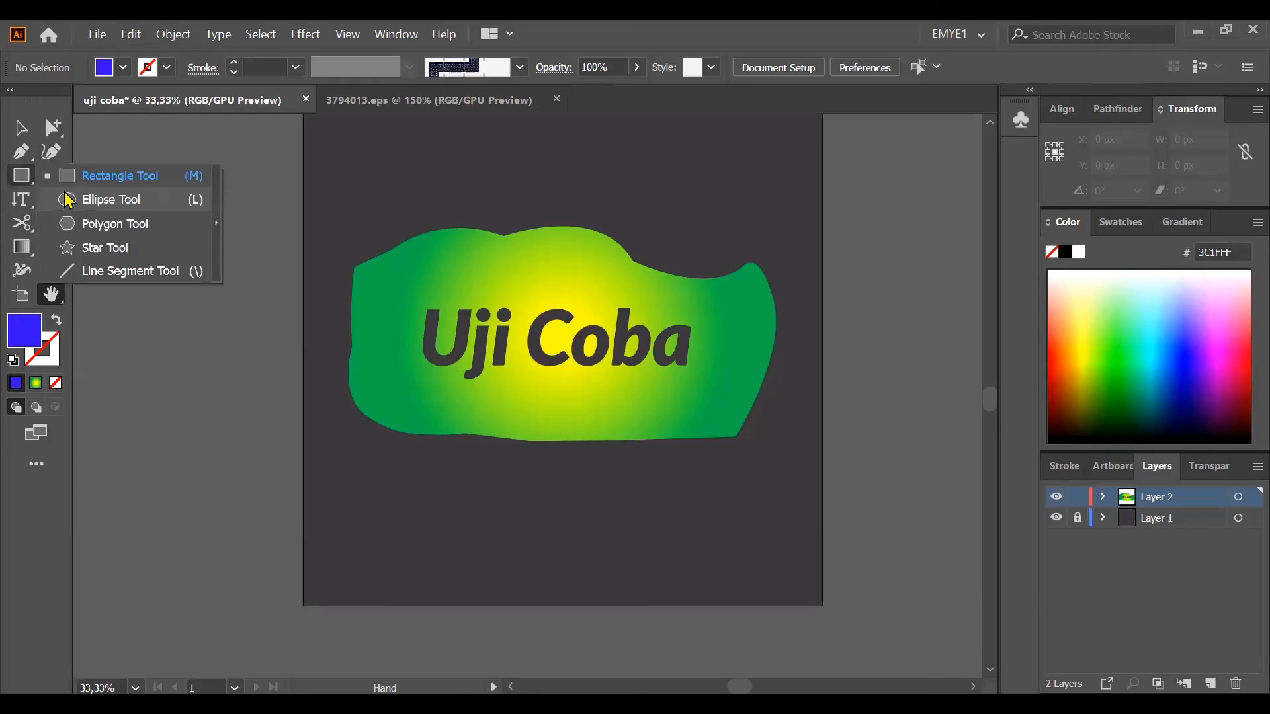
click(68, 198)
drag(186, 228, 340, 410)
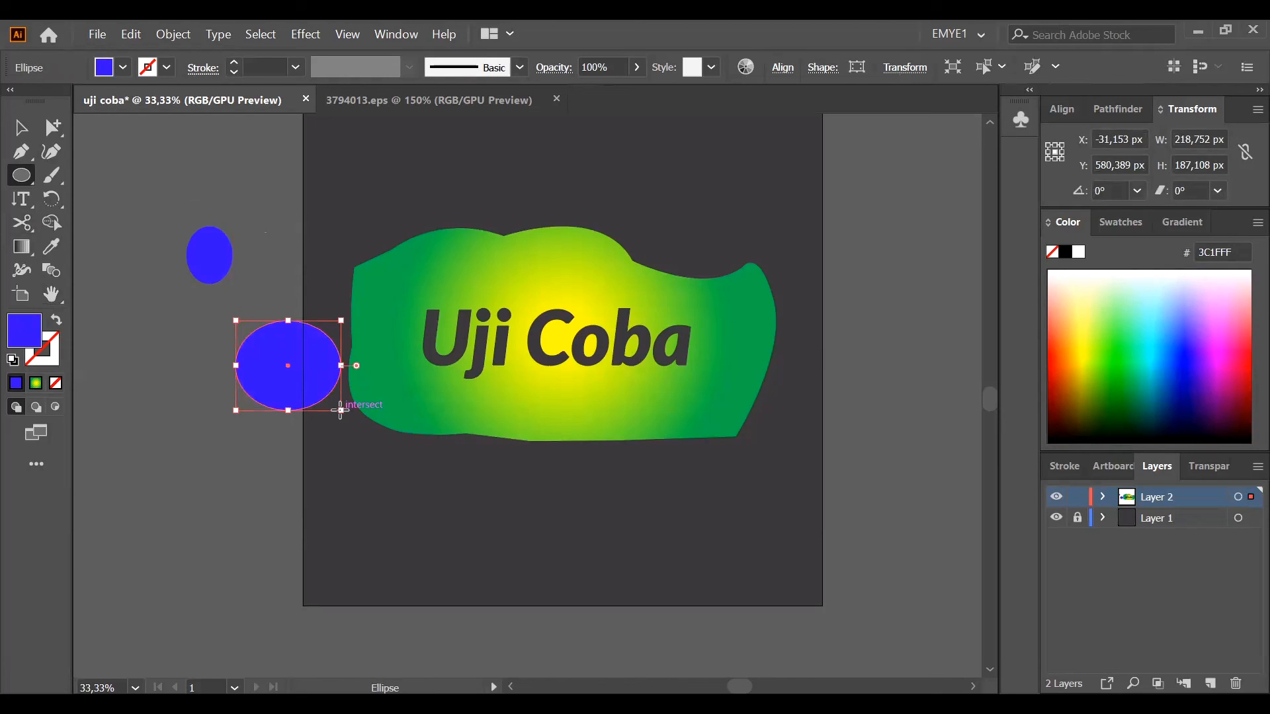
key(ctrl+z)
key(ctrl+z)
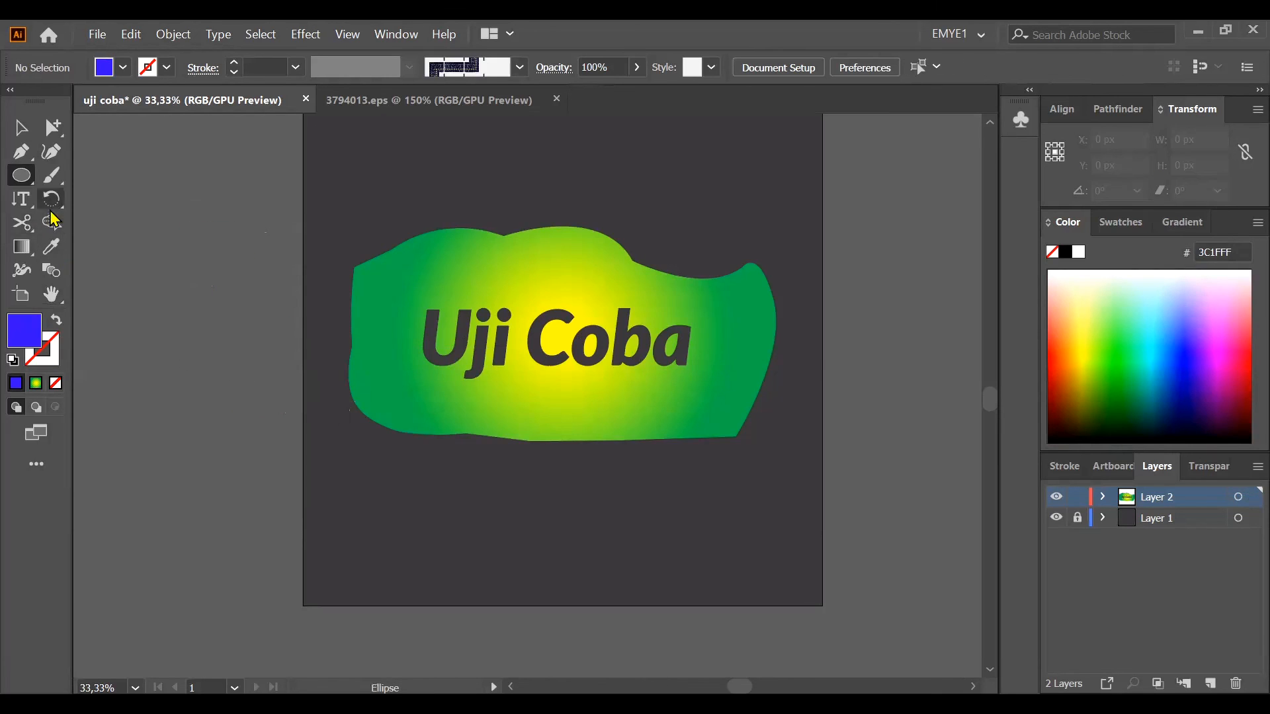
Fill the freeform shape behind the "Uji Coba" text with solid blue 3C1FFF, undo the recolor and deselect the shape.
click(21, 128)
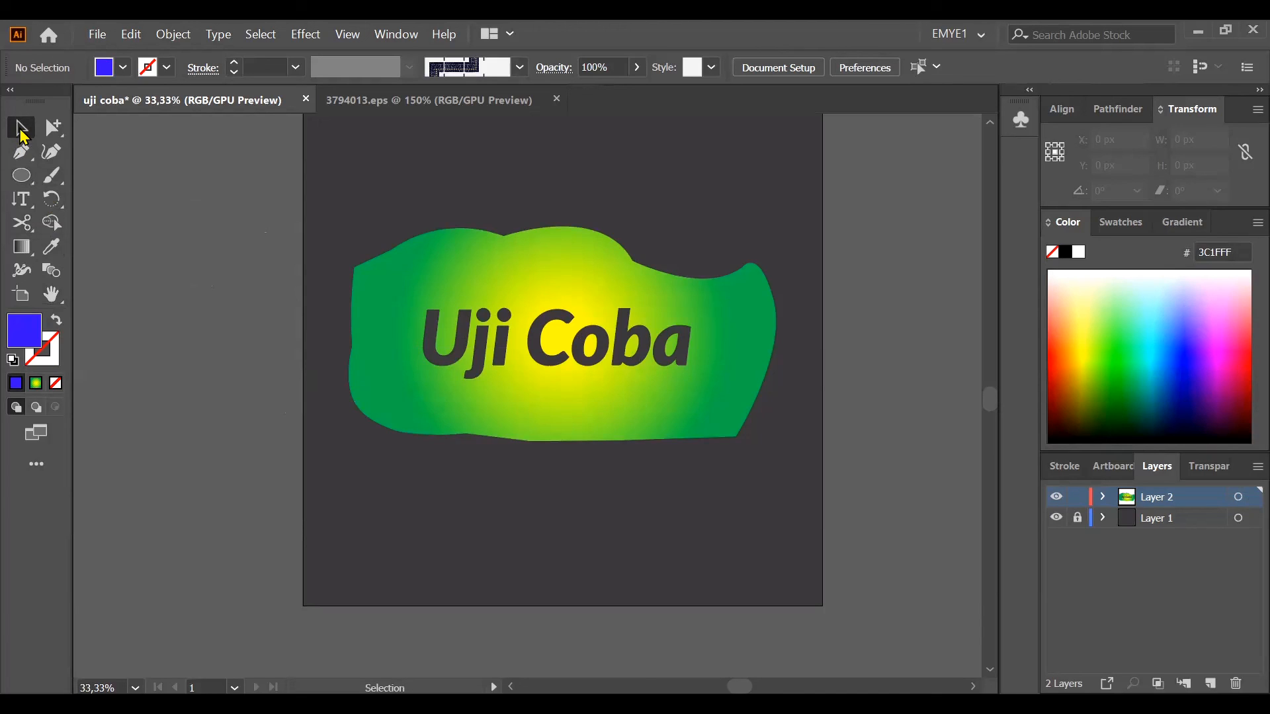
click(376, 385)
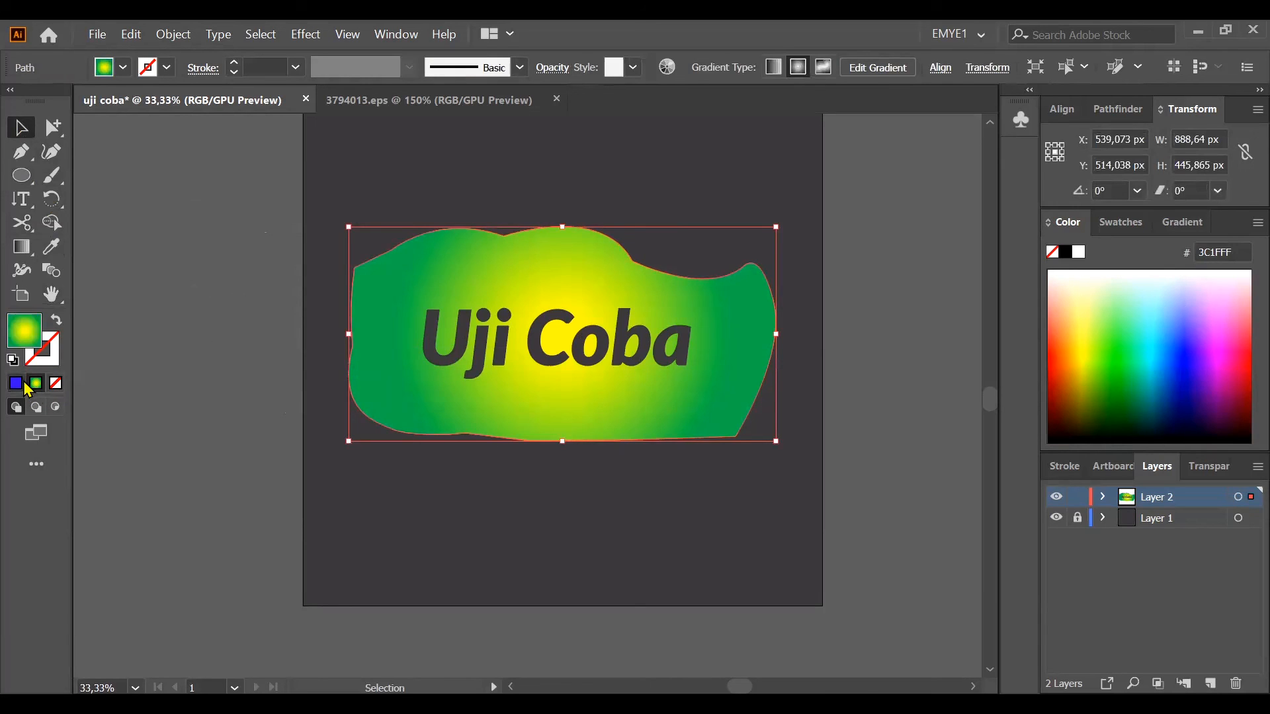
click(24, 384)
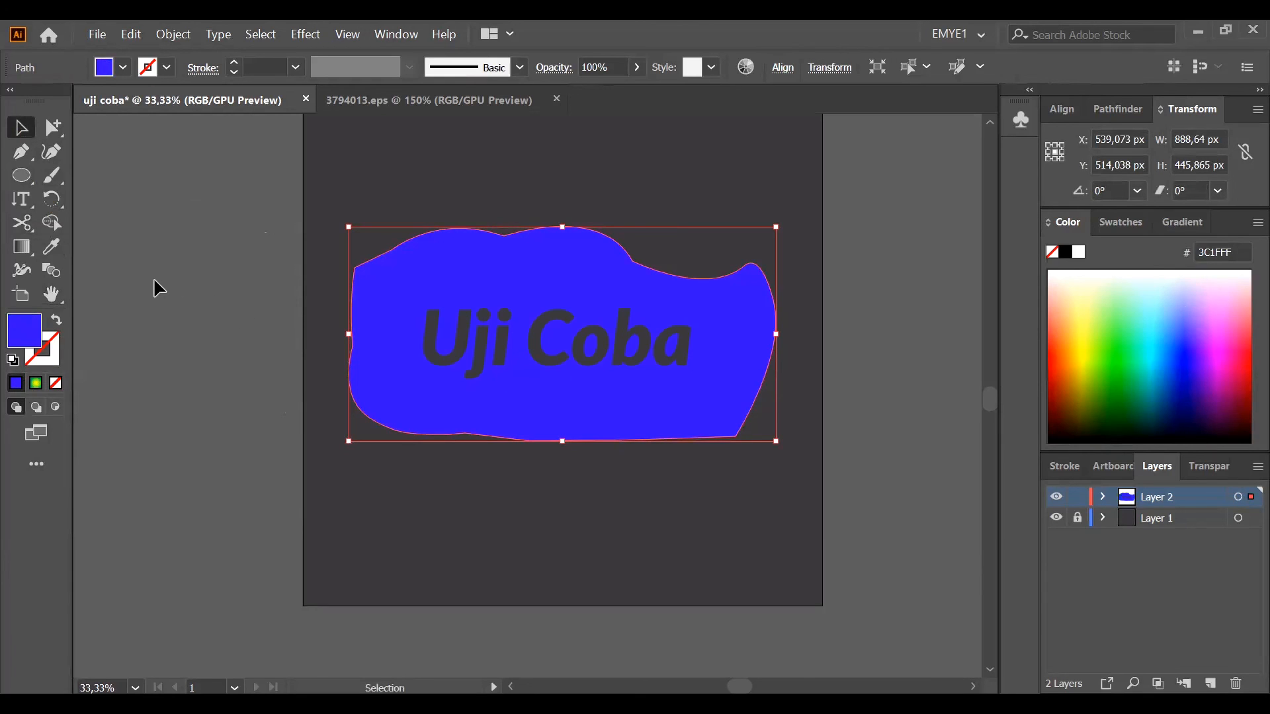
key(period)
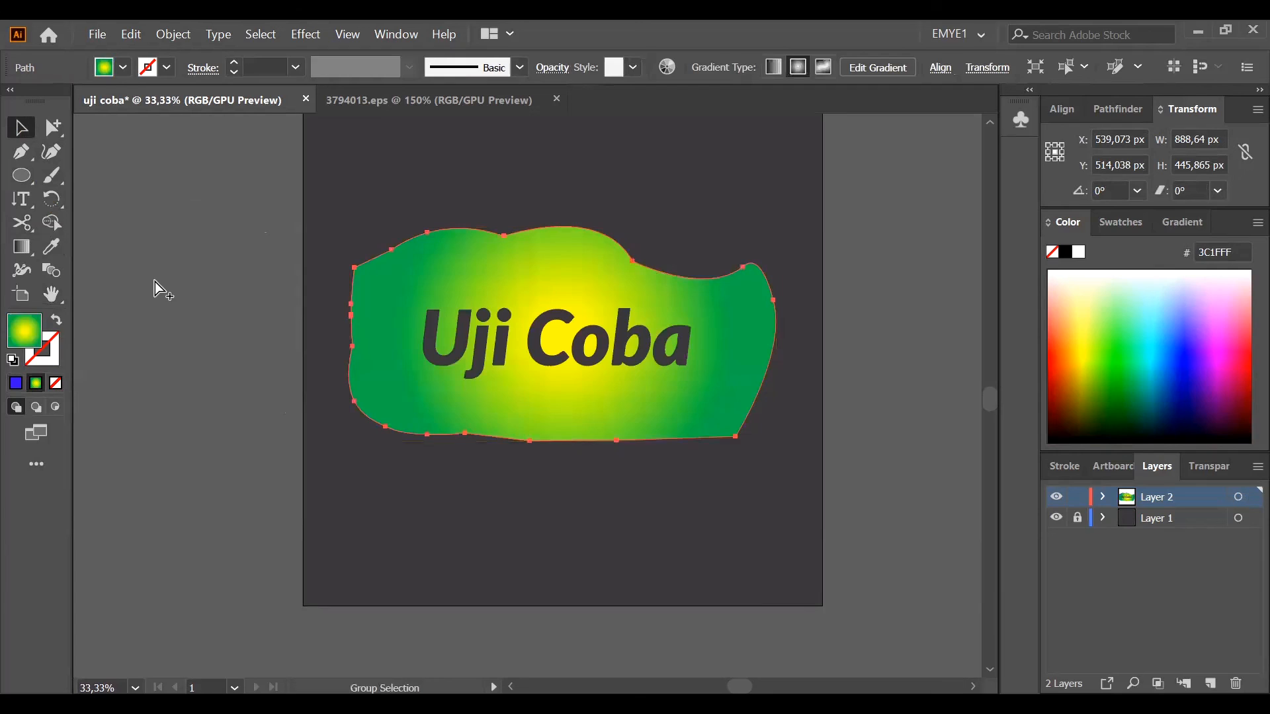
click(130, 356)
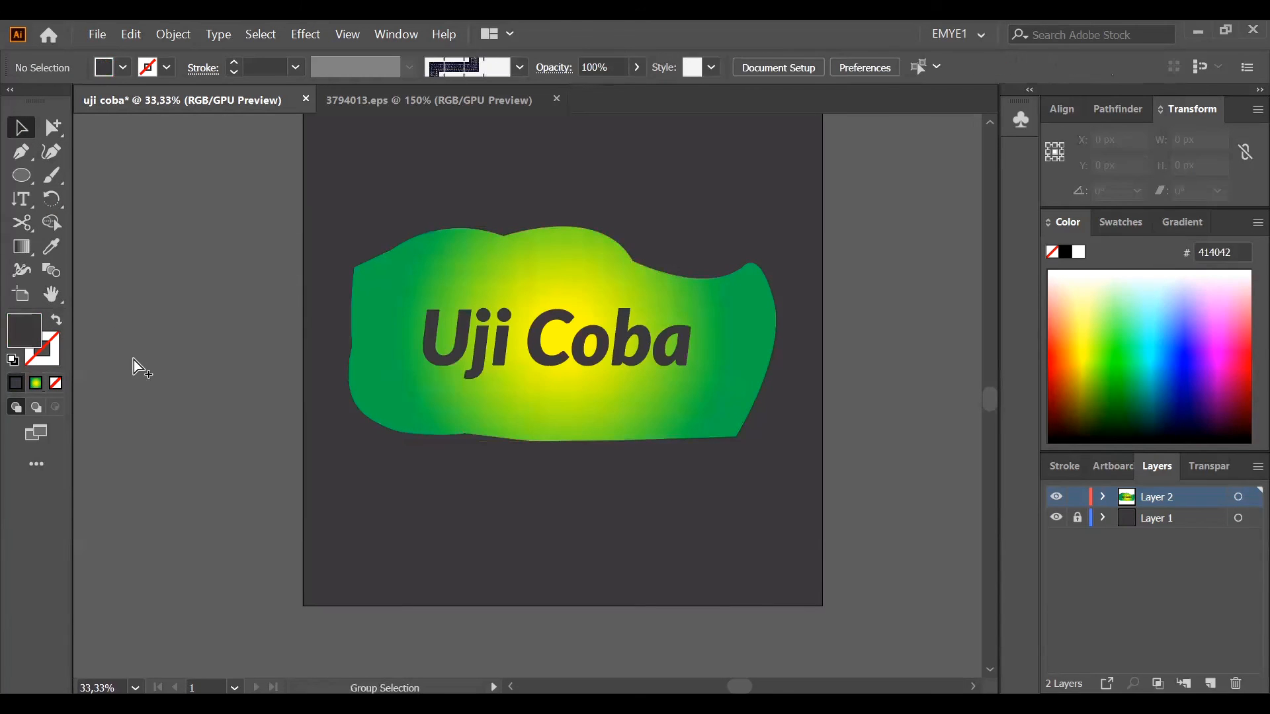
key(period)
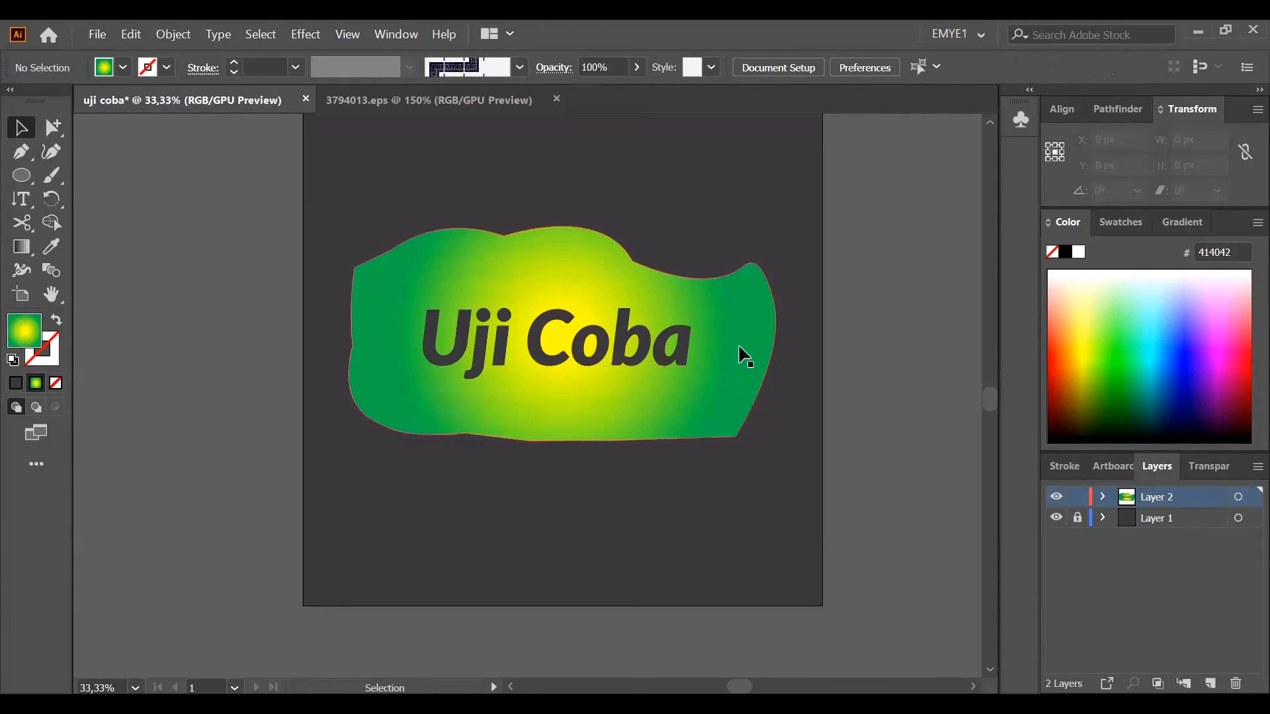
Switch to Draw Behind mode, nudge the freeform shape slightly, undo the last changes and deselect it.
scroll(740, 354, up, 1)
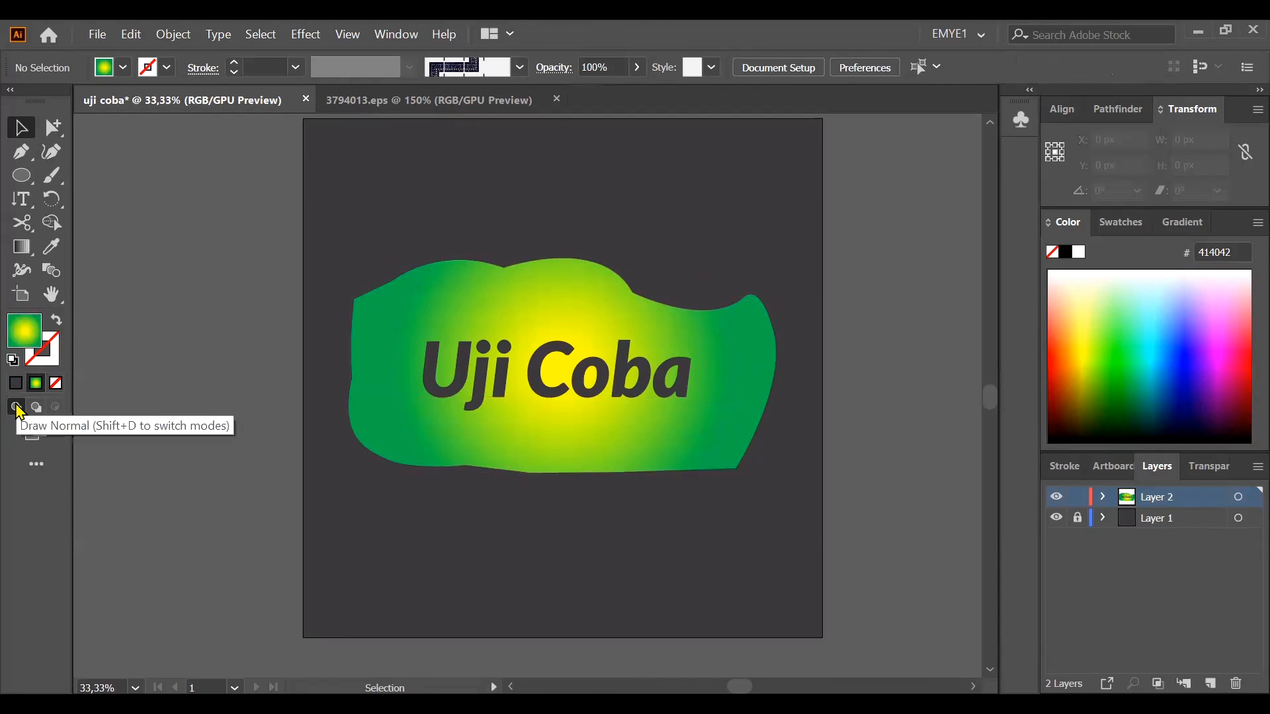
click(402, 337)
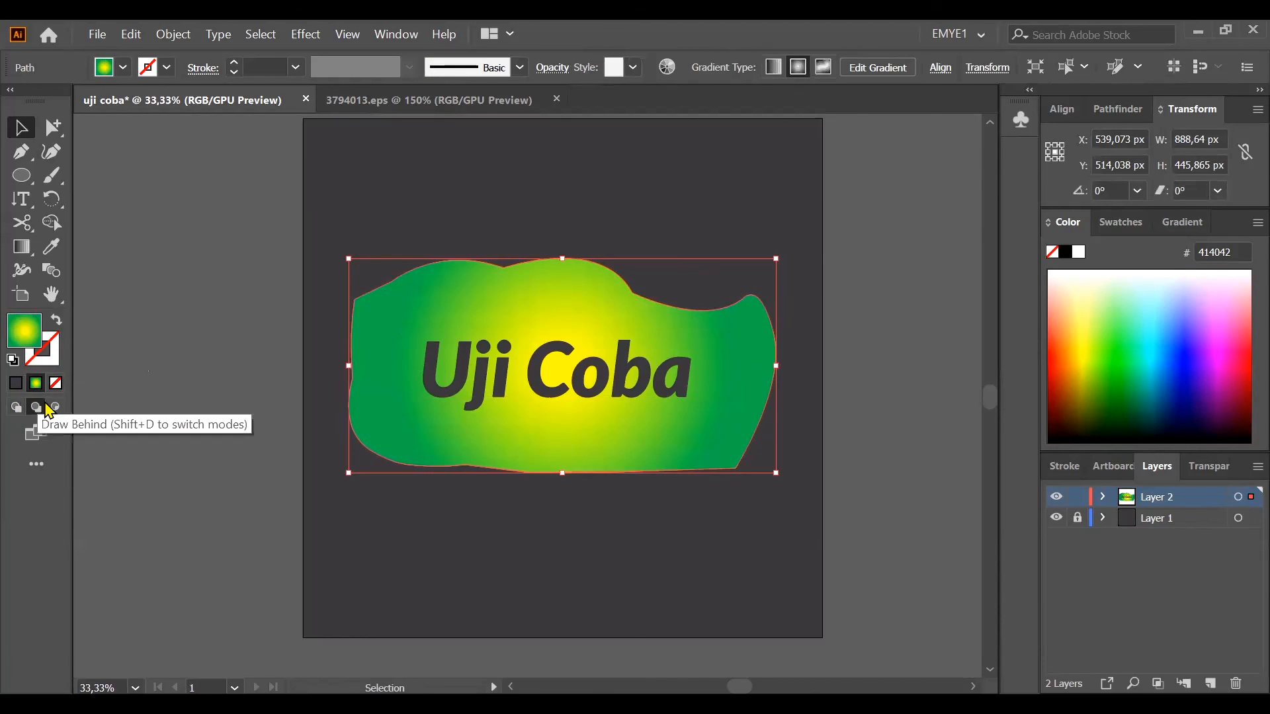
mouse_move(390, 348)
mouse_down()
mouse_move(385, 423)
mouse_move(387, 348)
mouse_up()
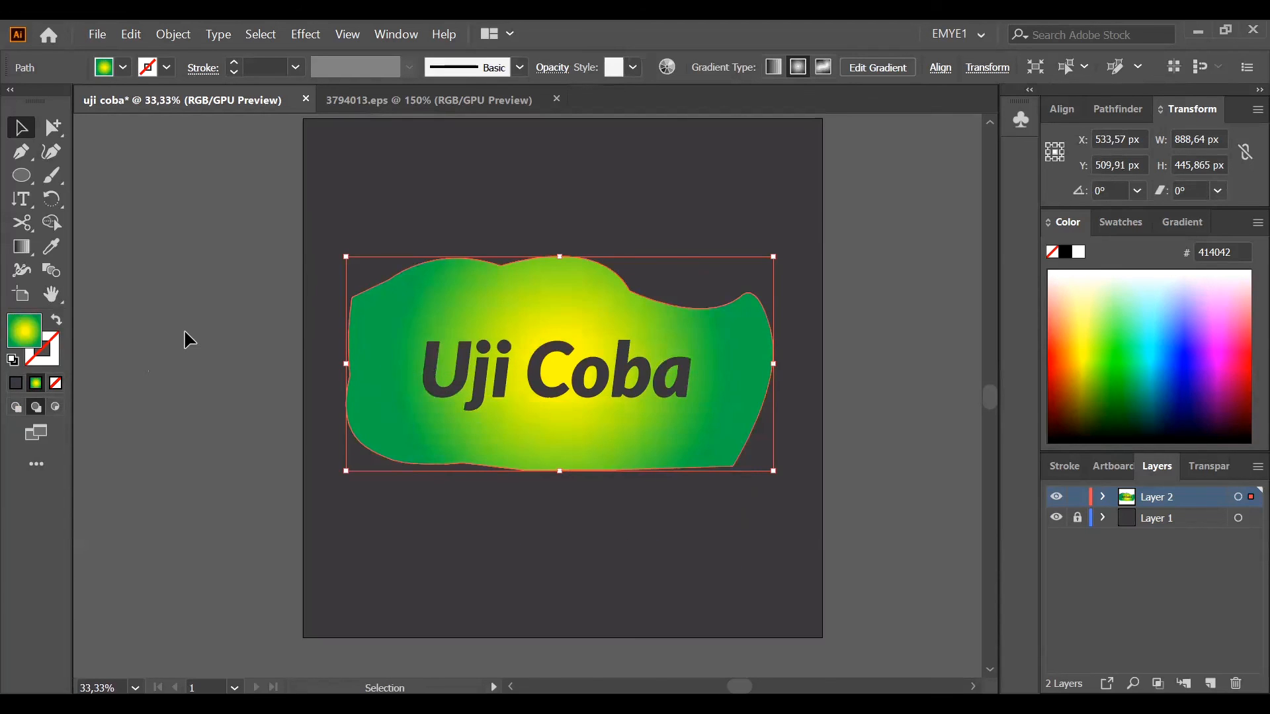
key(ctrl+z)
key(ctrl+z)
key(ctrl+z)
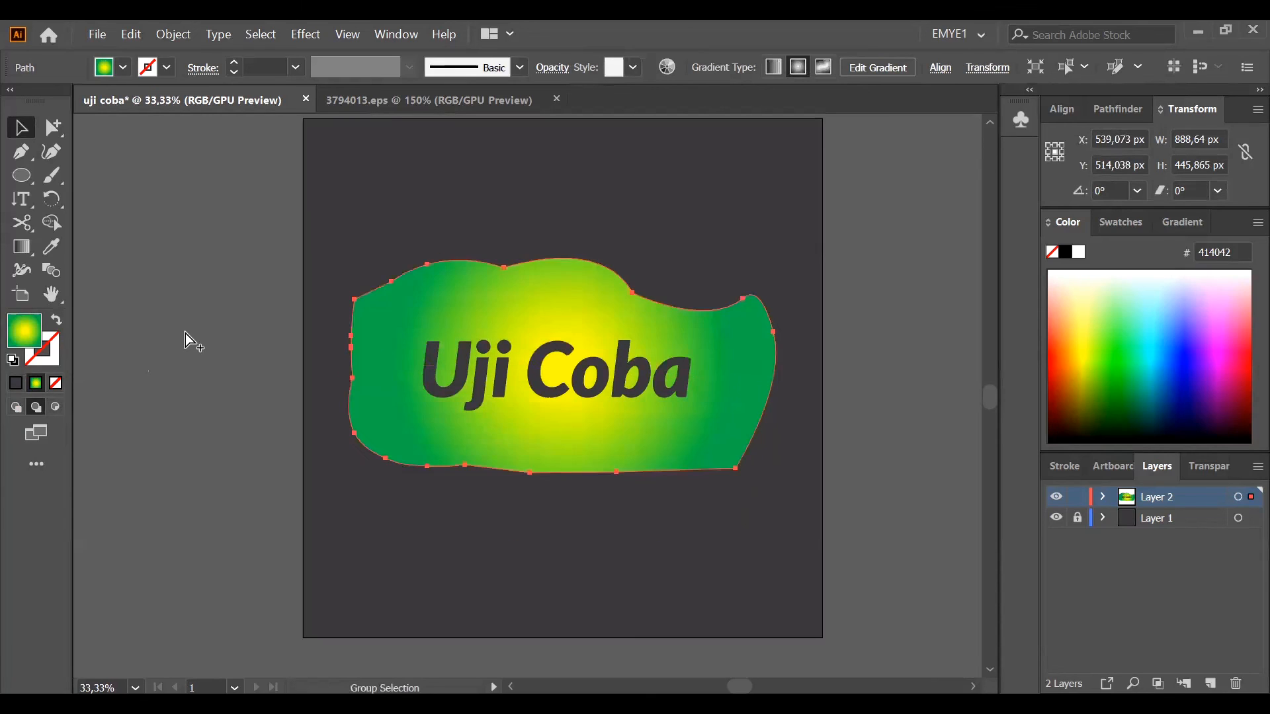
click(166, 288)
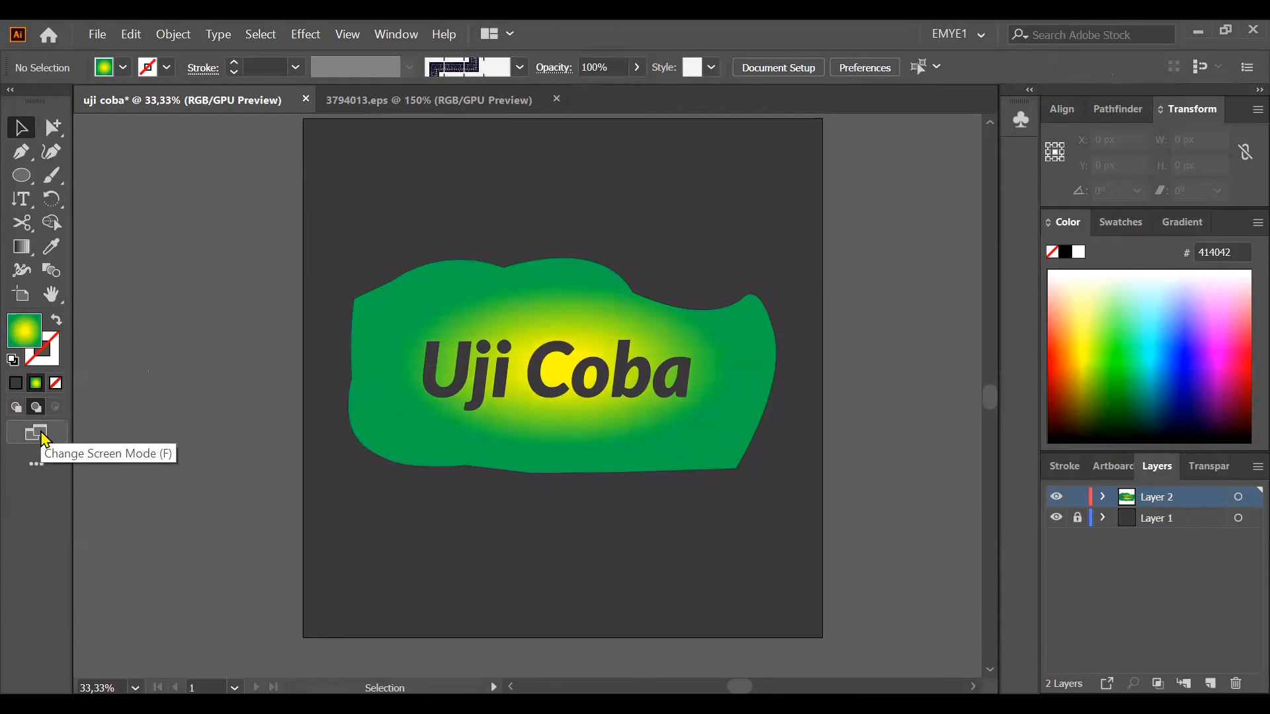
Review the available screen modes and switch to Full Screen Mode with Menu Bar.
click(37, 434)
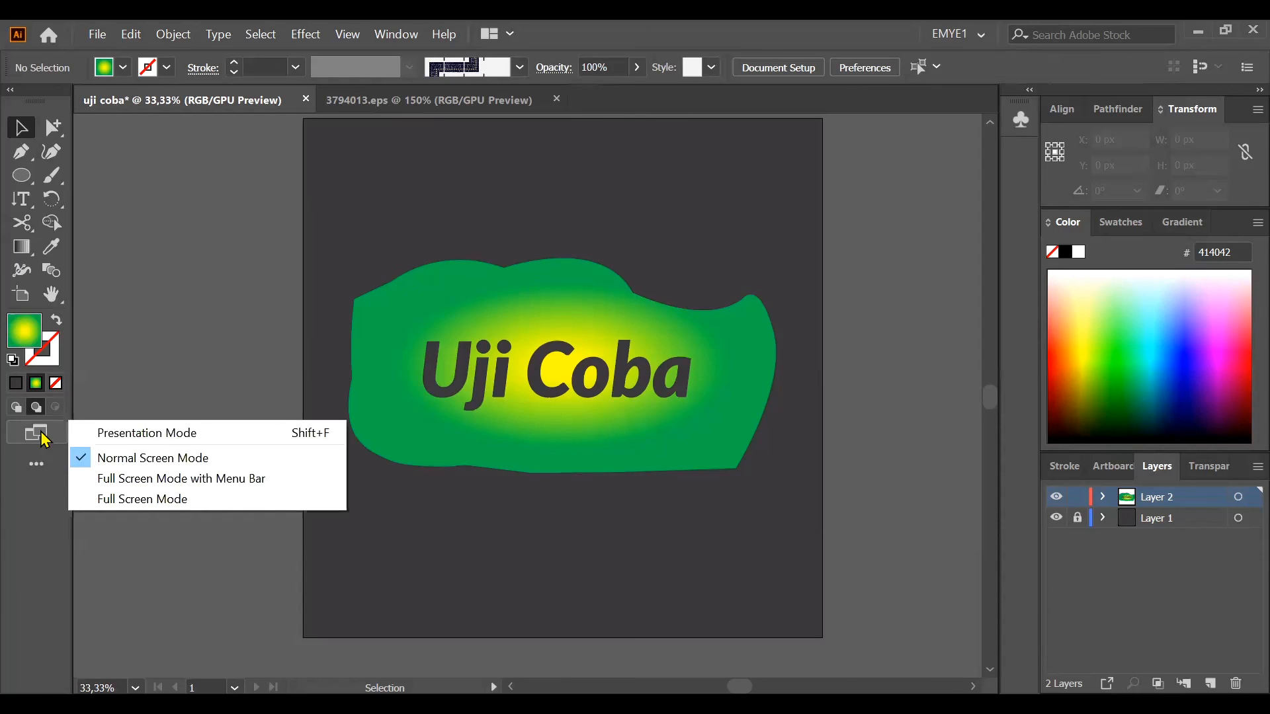
click(176, 337)
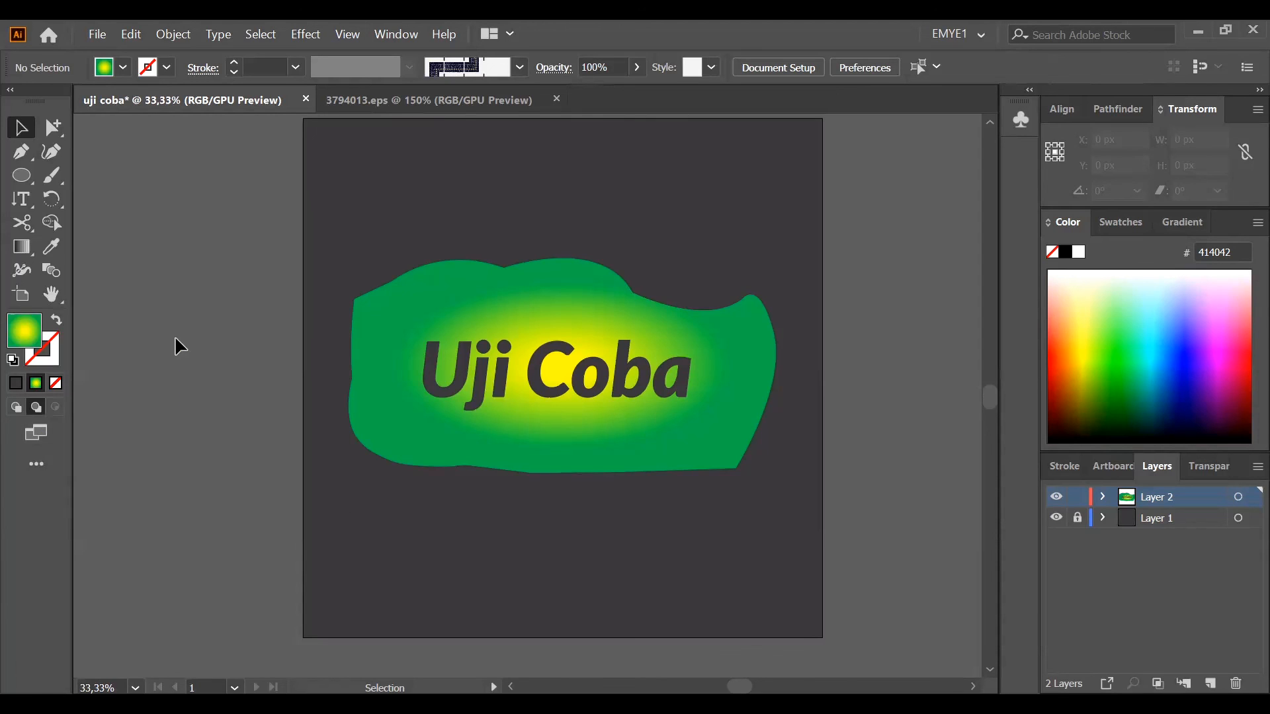
click(48, 433)
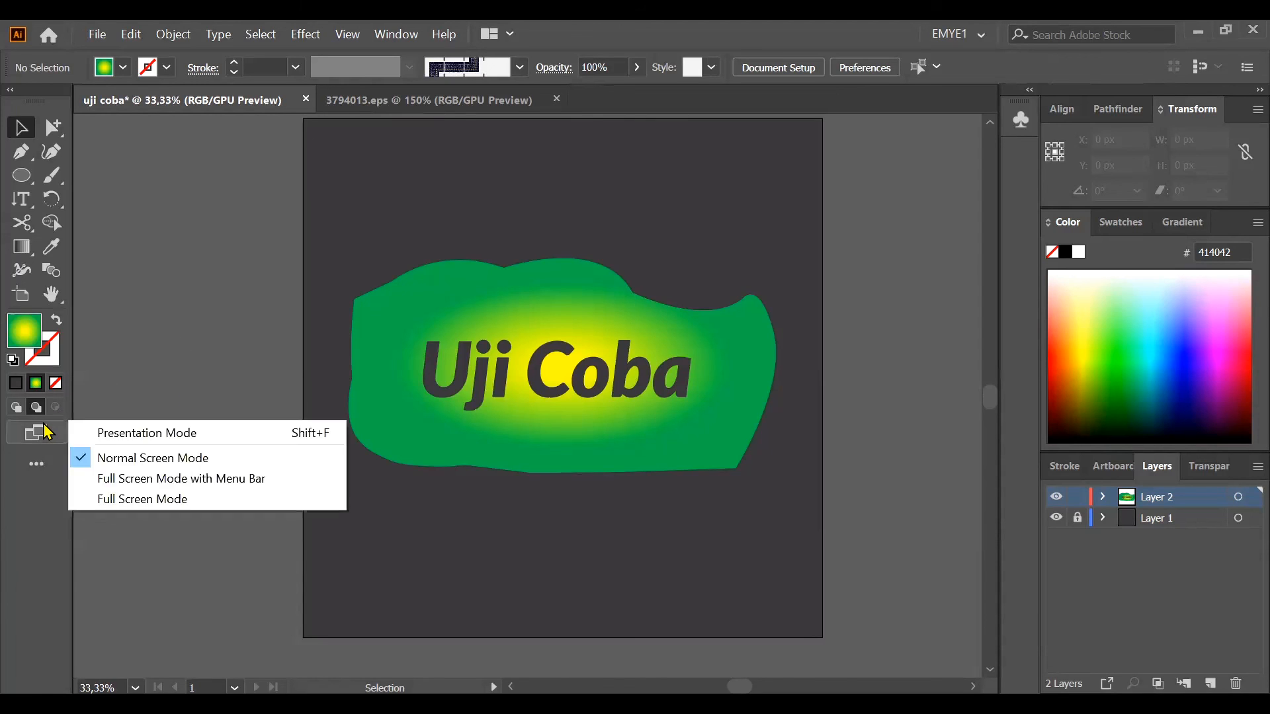
click(121, 378)
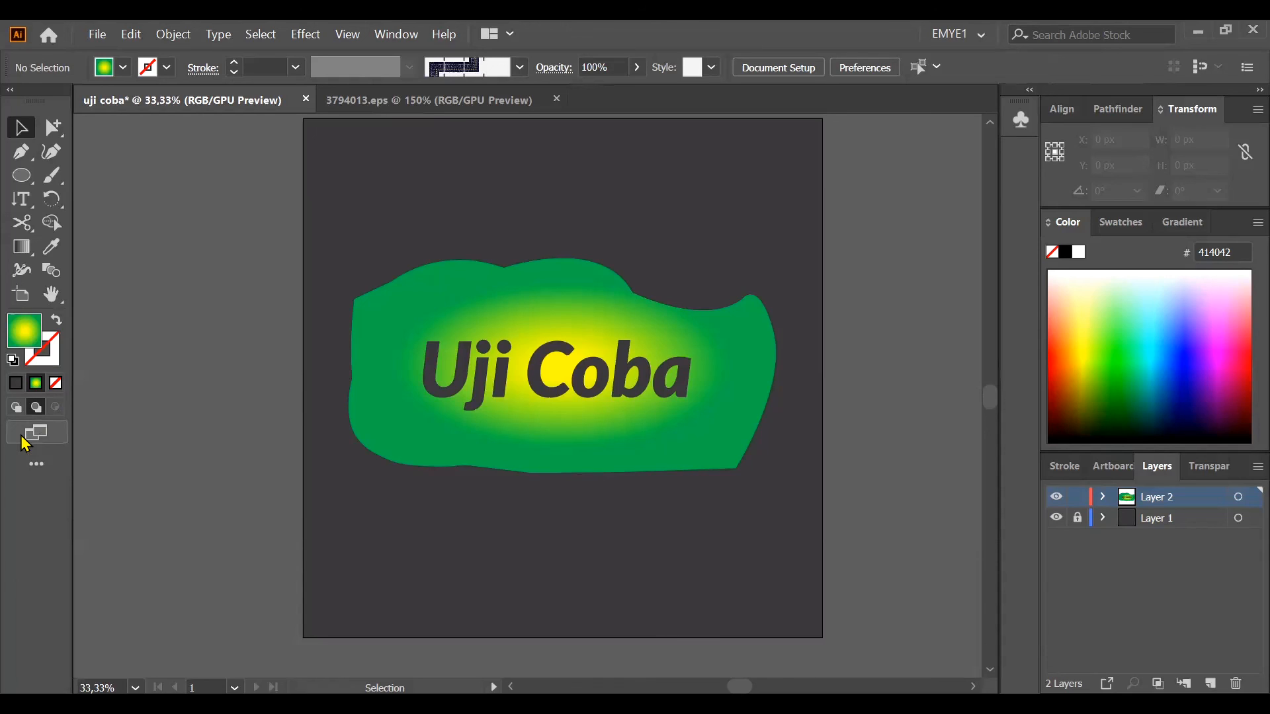
click(33, 433)
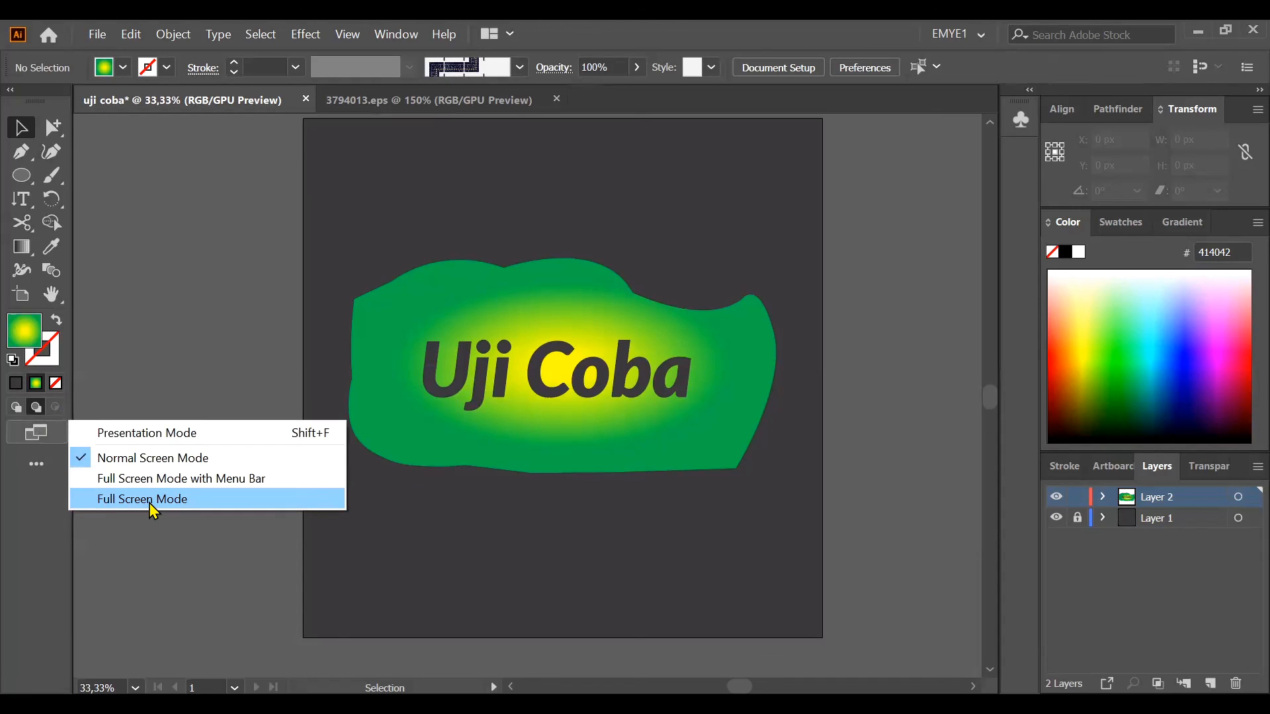
click(208, 485)
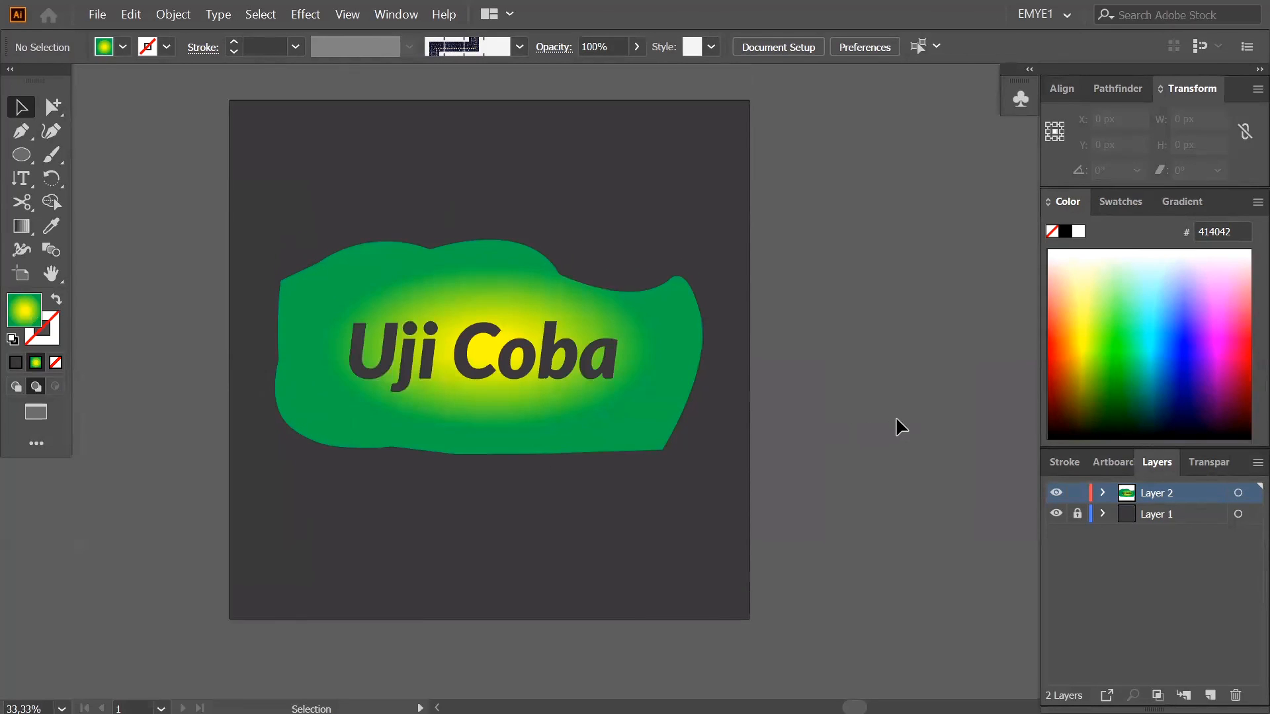
Switch to Full Screen Mode, reveal the hidden tools and return to Normal Screen Mode.
click(35, 415)
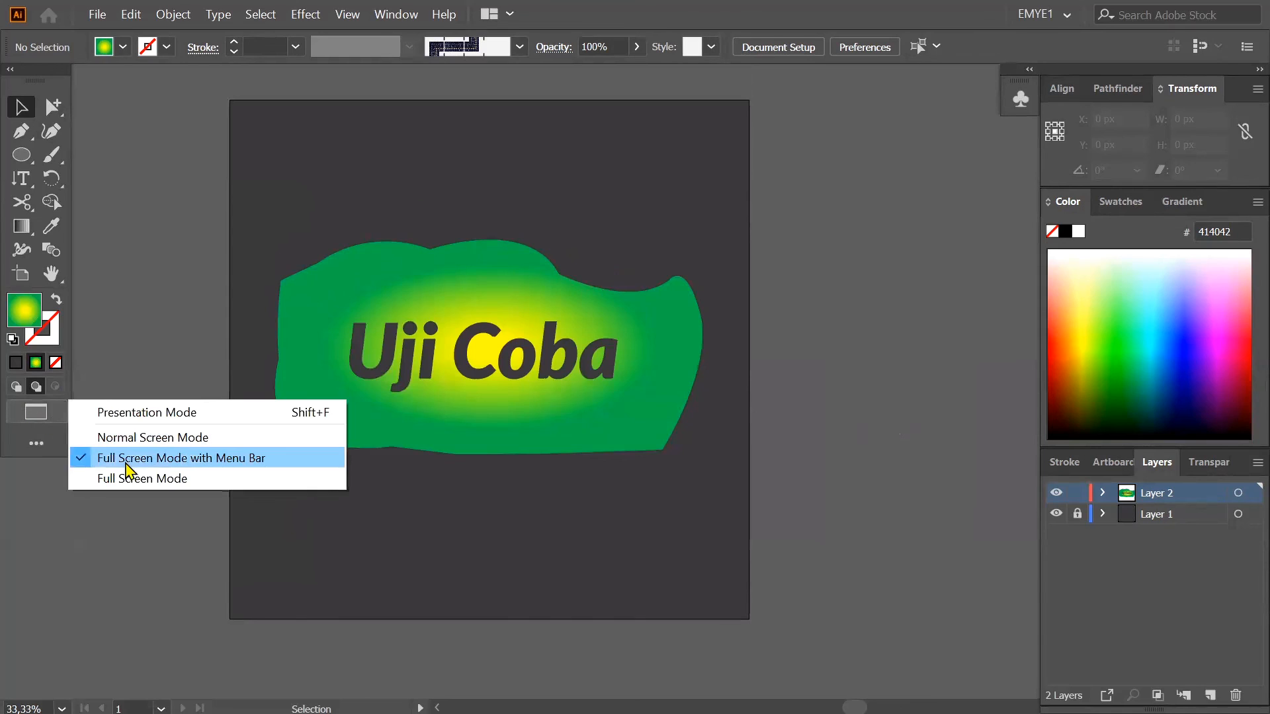
click(128, 476)
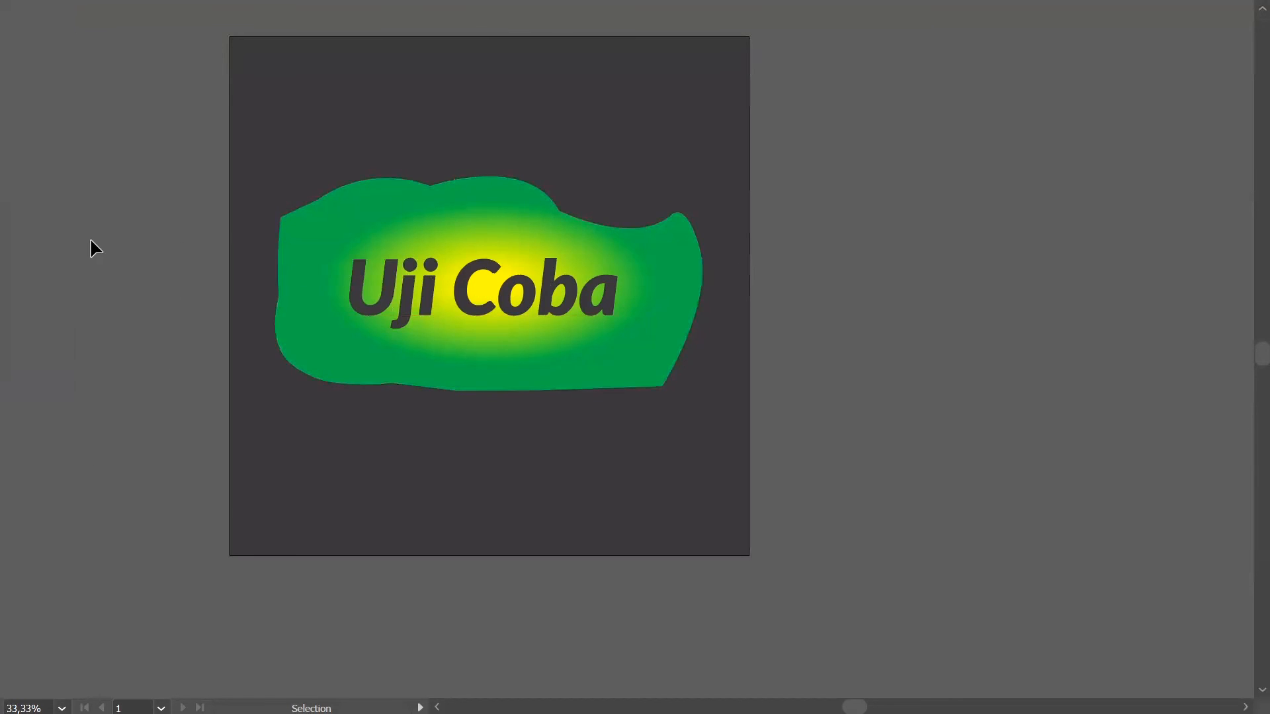
mouse_move(3, 204)
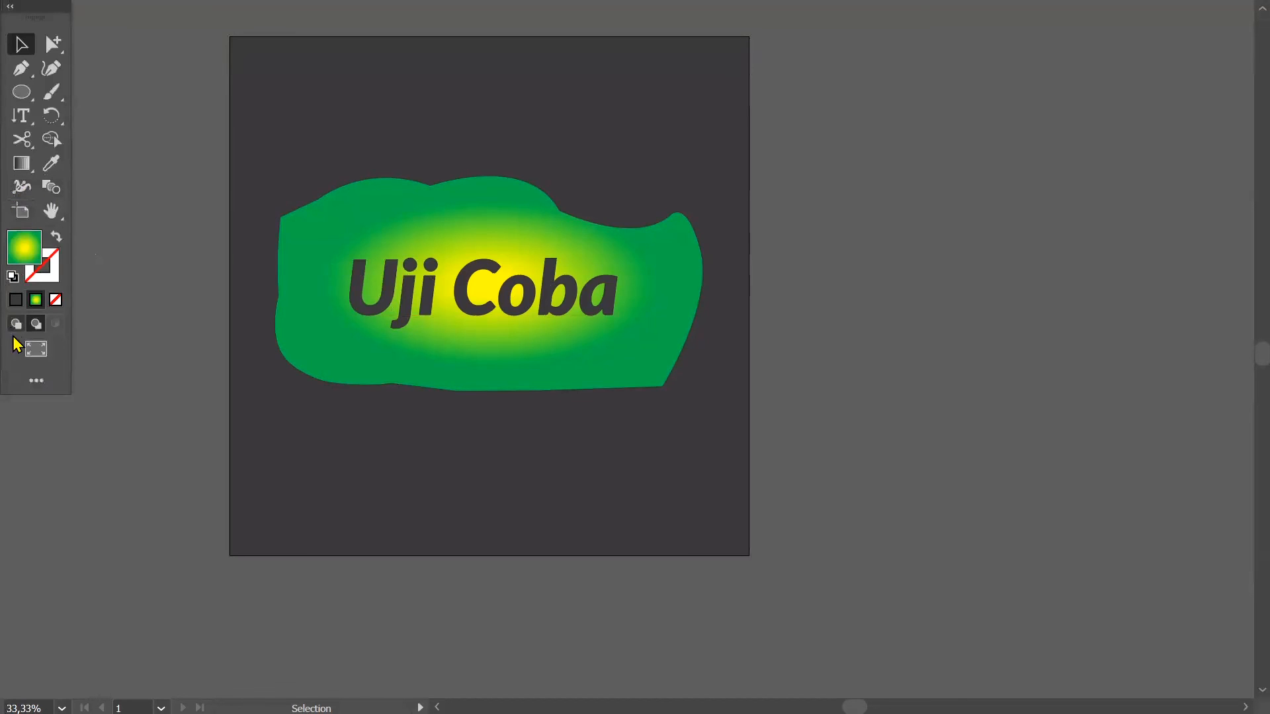
click(49, 356)
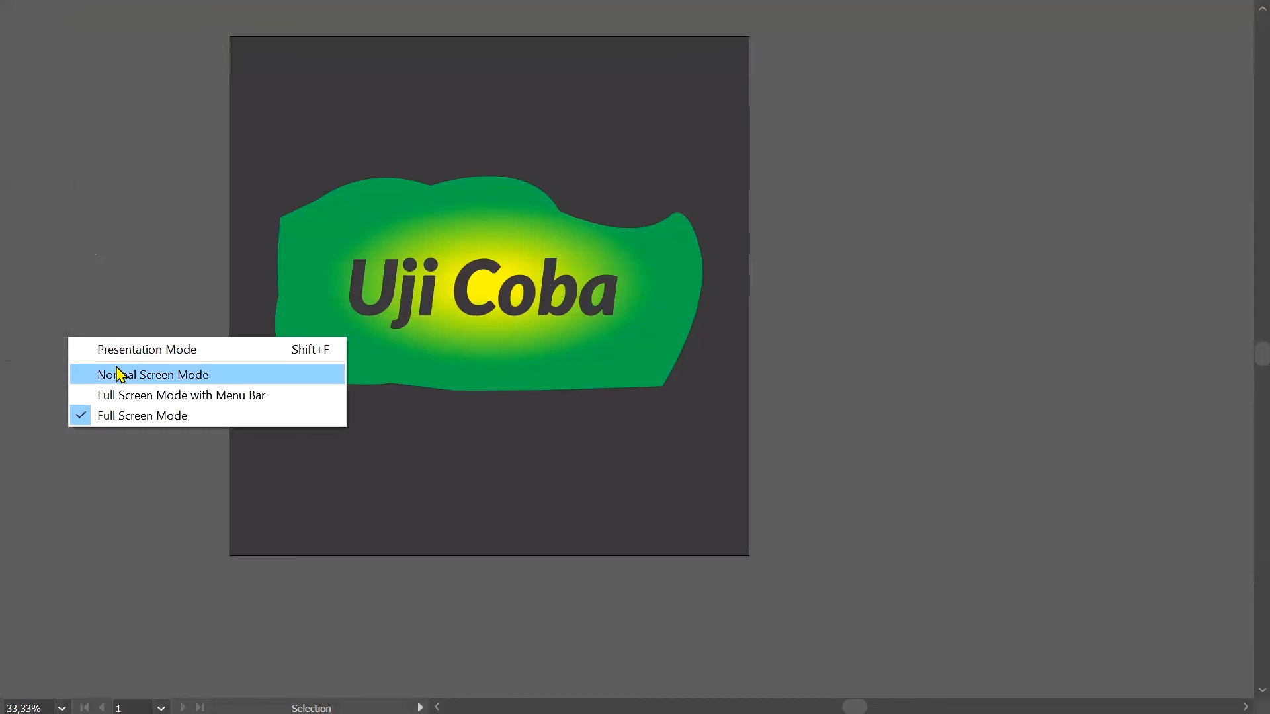
click(171, 381)
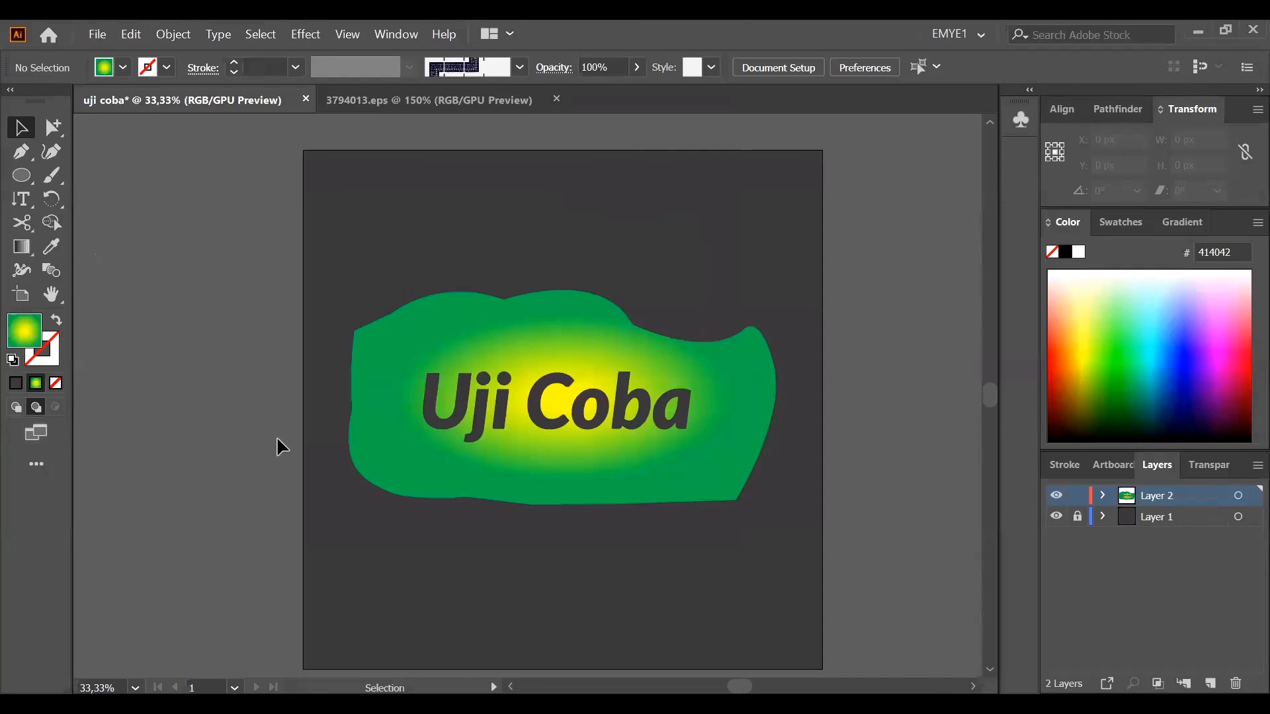
Review the complete list of available tools, from the Select and Draw groups through Type, Paint, Modify and Navigate.
click(38, 466)
scroll(165, 357, down, 15)
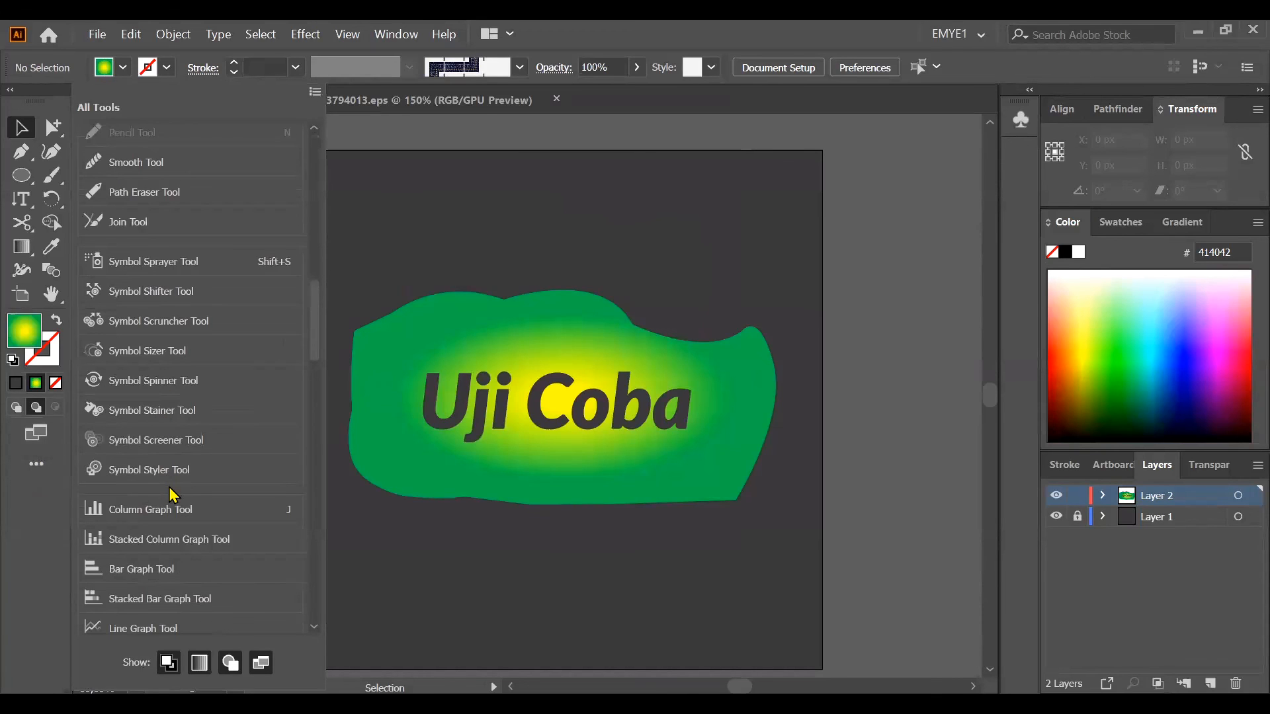
scroll(170, 495, down, 15)
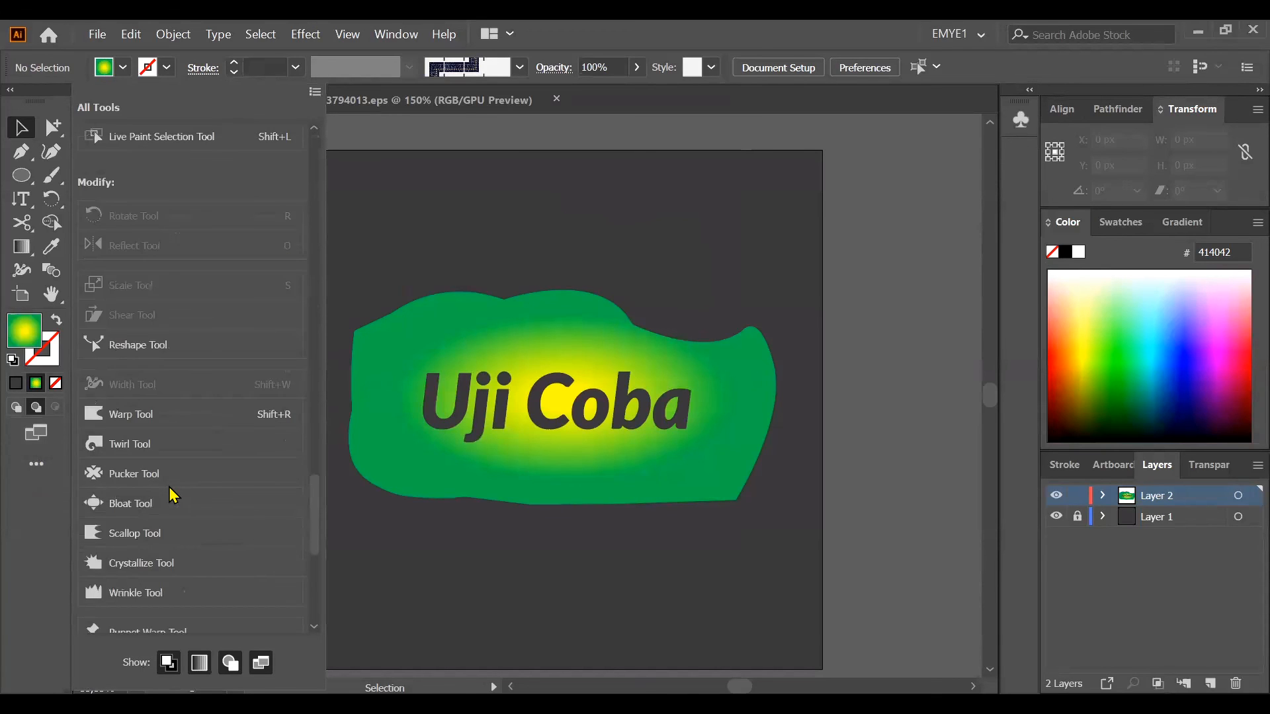
scroll(170, 489, down, 10)
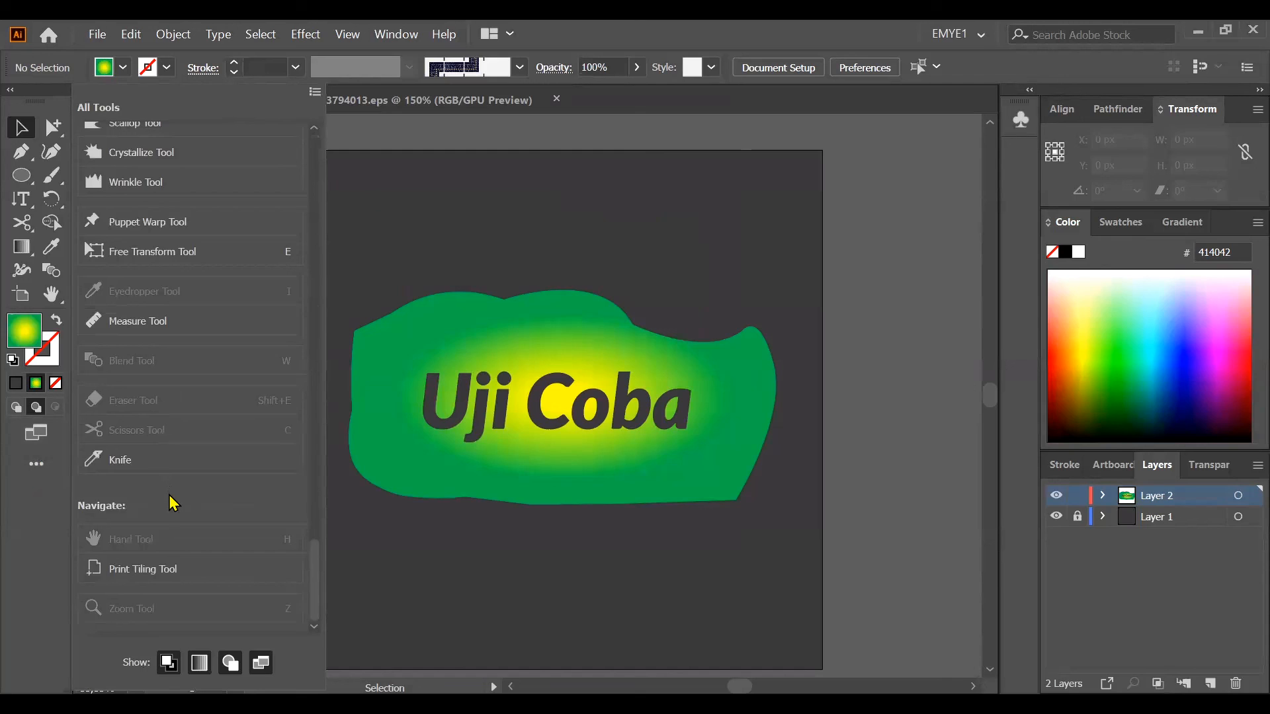
scroll(171, 504, up, 5)
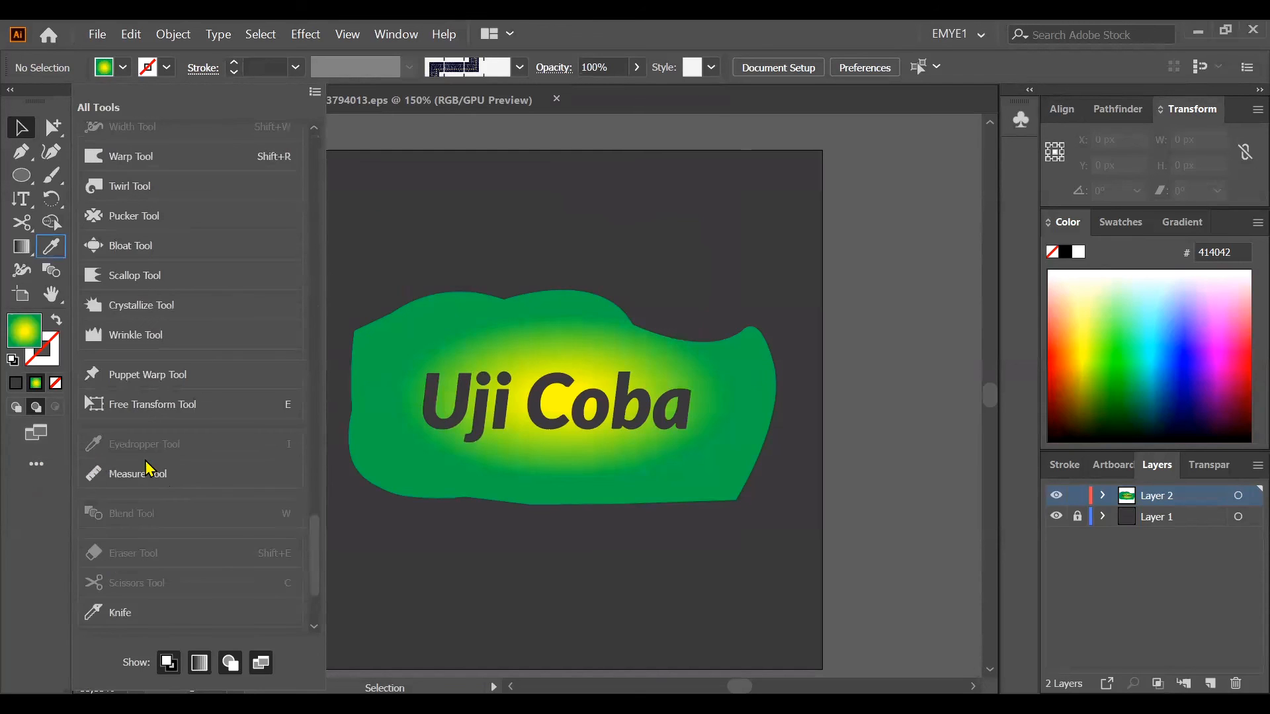
scroll(186, 466, up, 6)
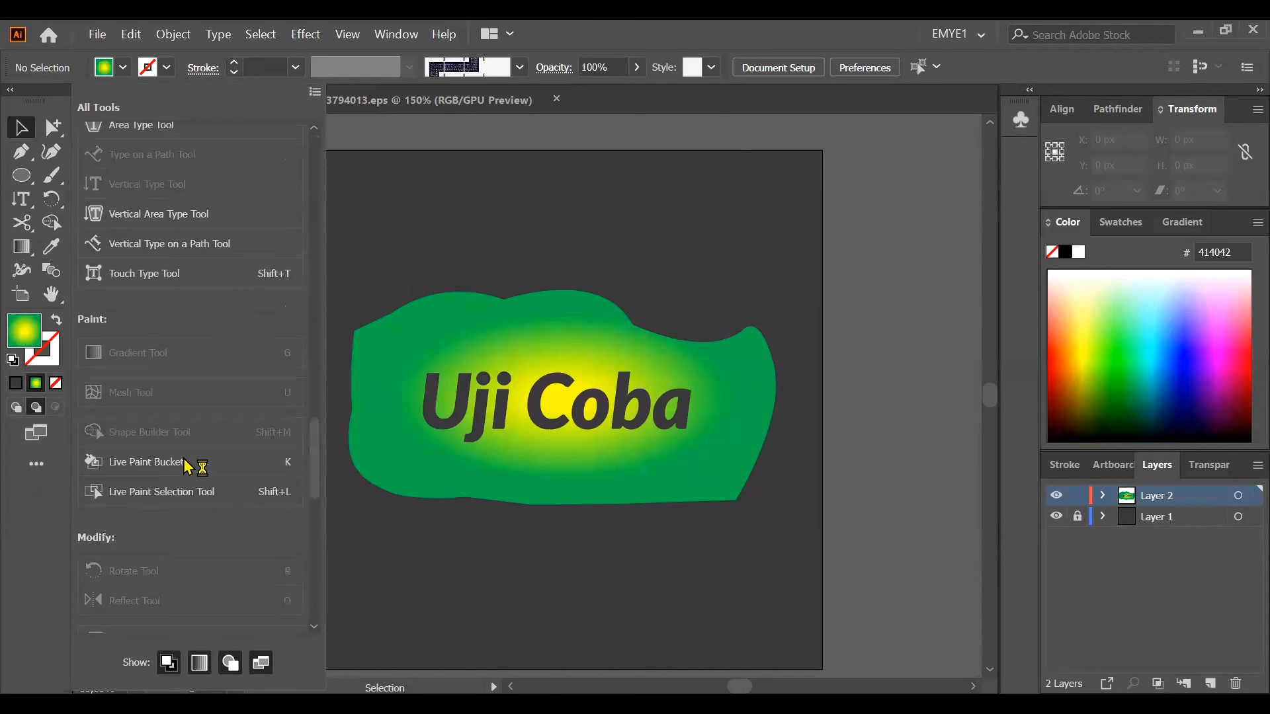
scroll(186, 463, up, 6)
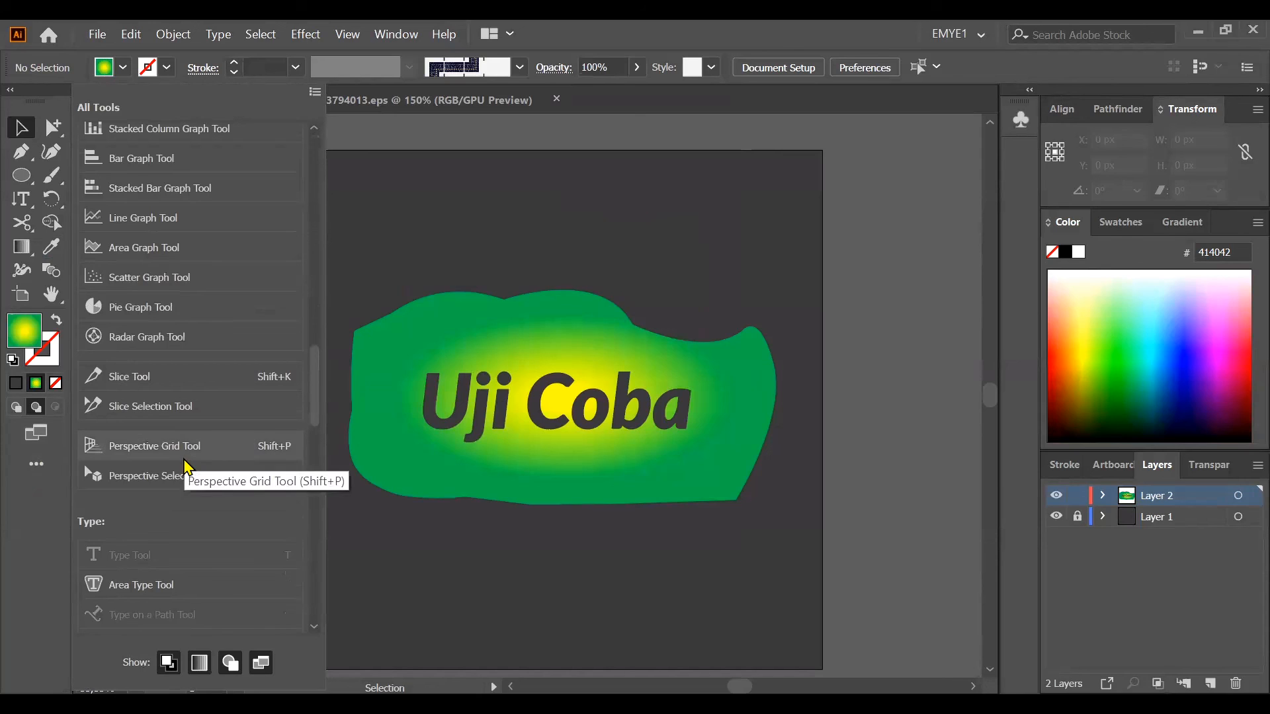
scroll(186, 466, up, 10)
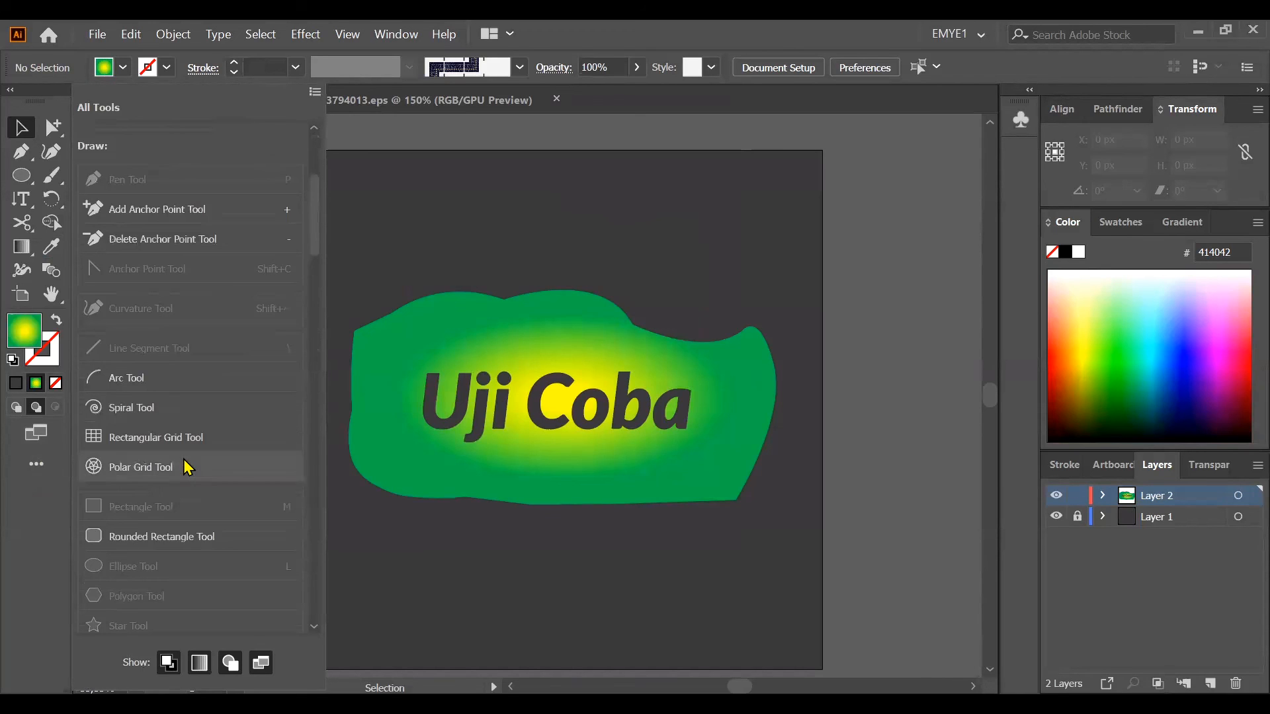
scroll(187, 467, up, 4)
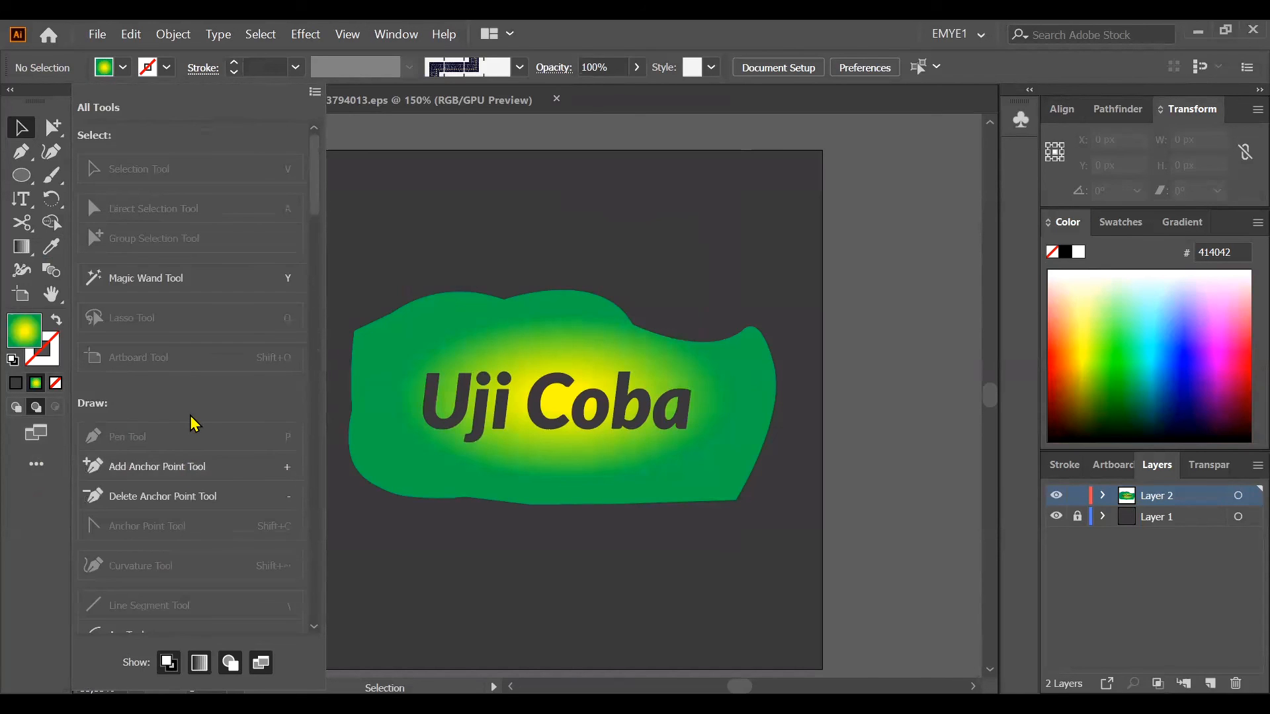
scroll(191, 420, down, 15)
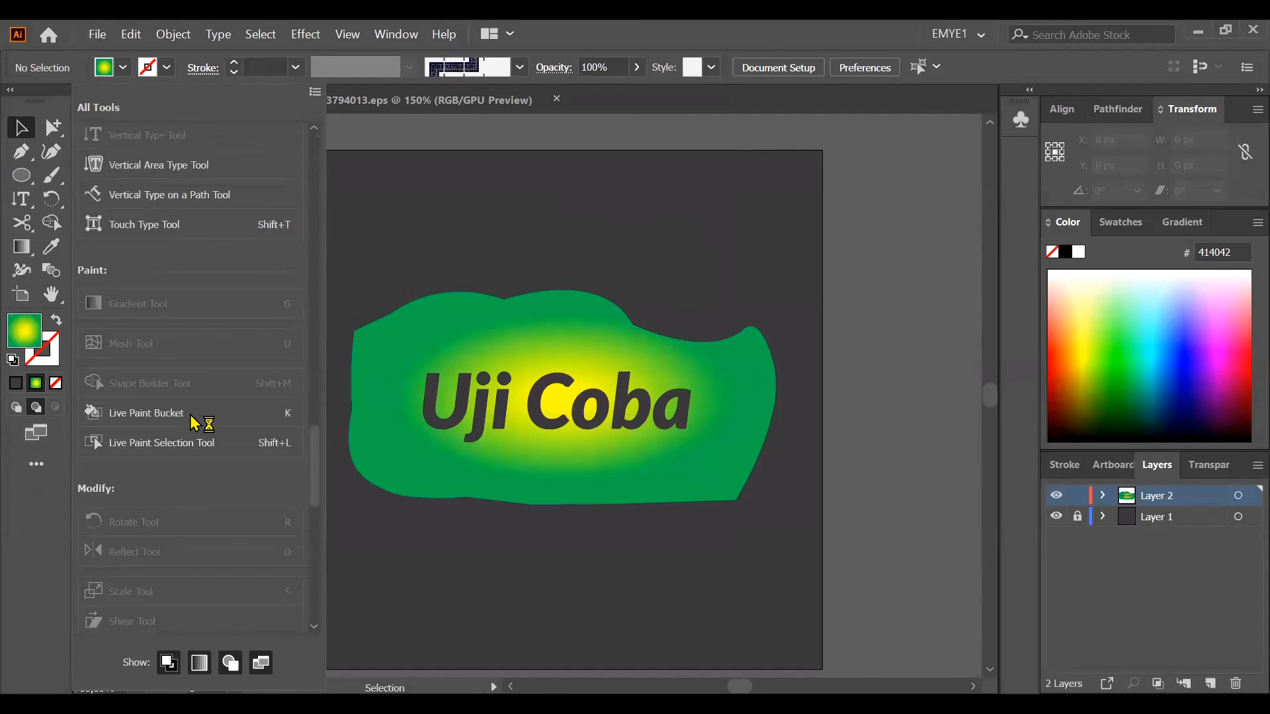
scroll(195, 422, down, 10)
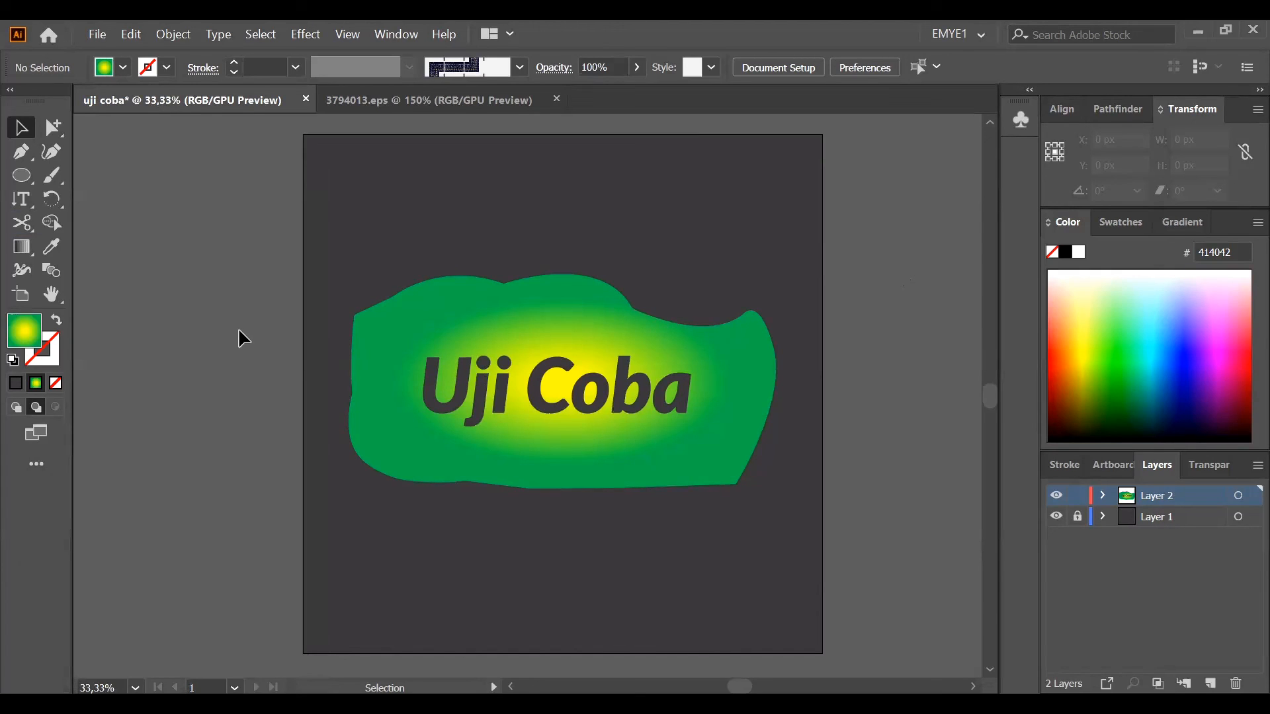
scroll(255, 248, down, 1)
scroll(256, 250, up, 2)
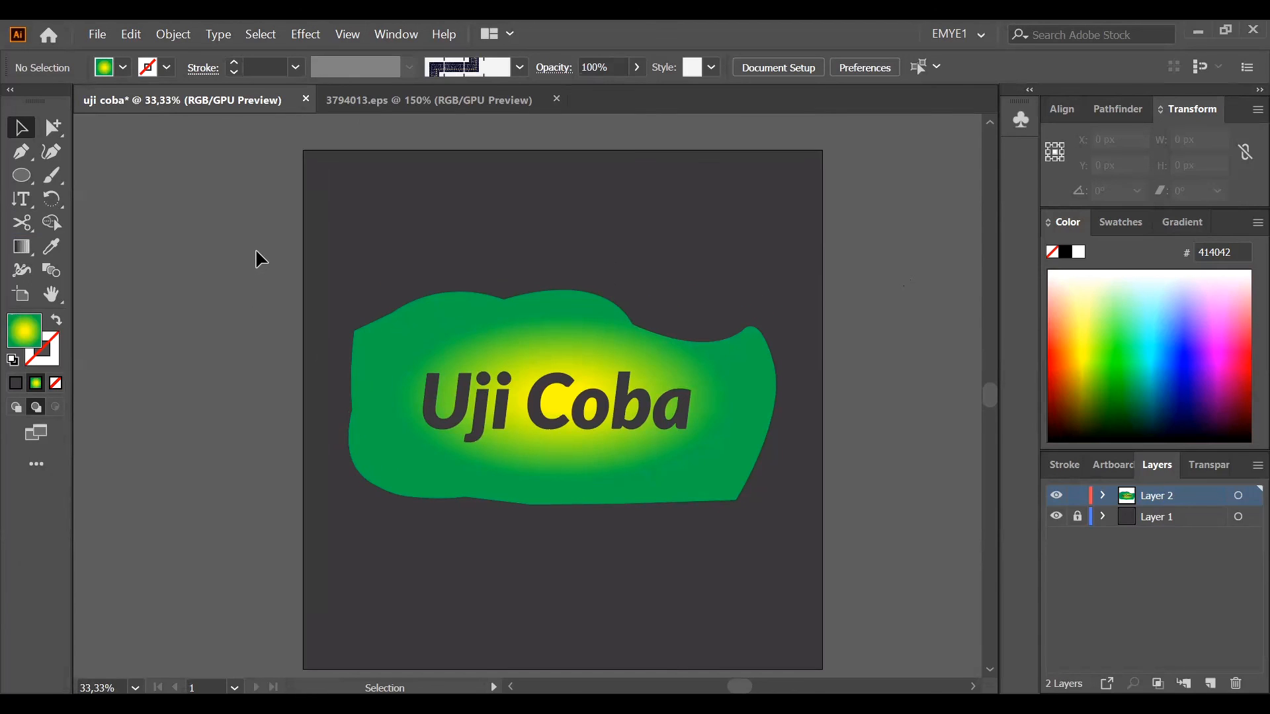